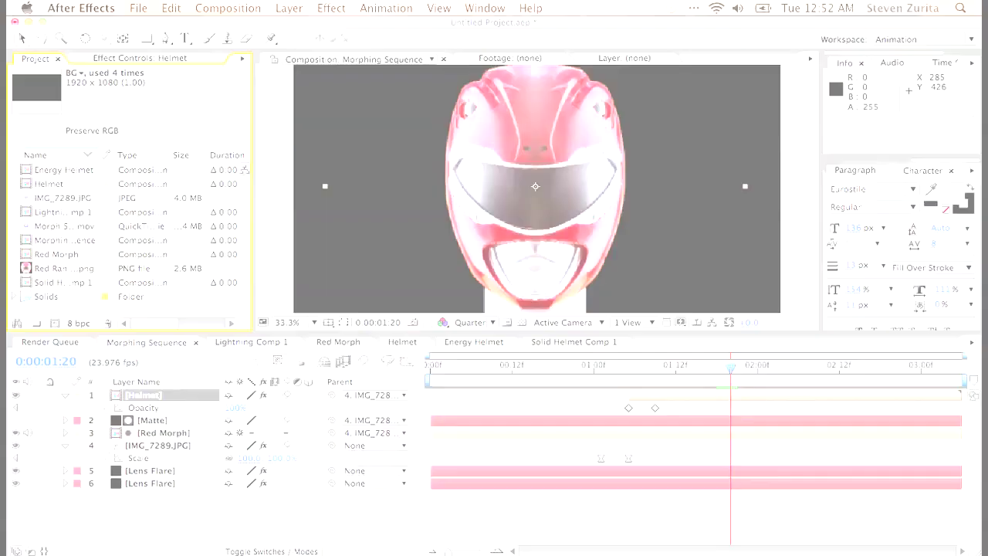
- Create Comp 1 from the HDTV 1080 24 preset, 3 seconds long at 23.976 fps
click(228, 8)
click(232, 26)
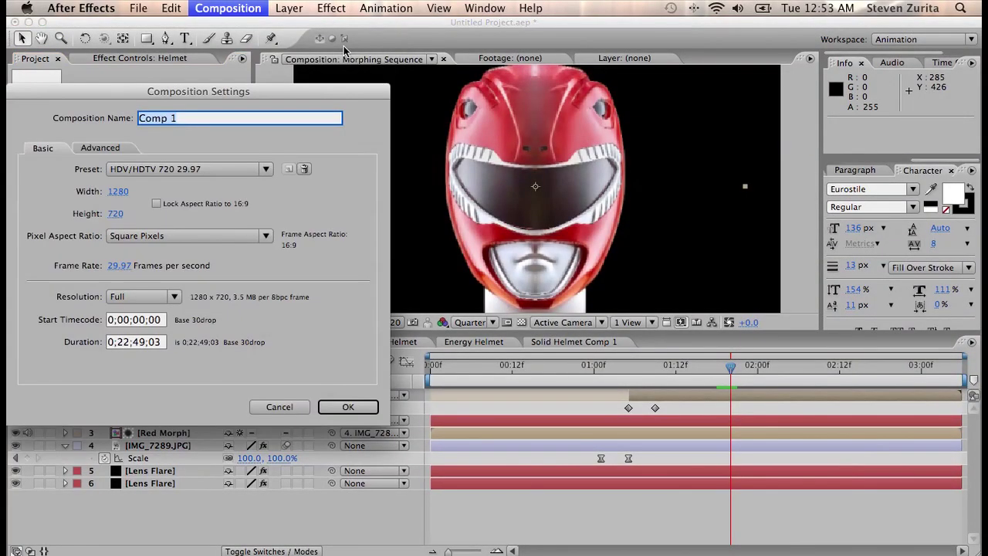
click(129, 344)
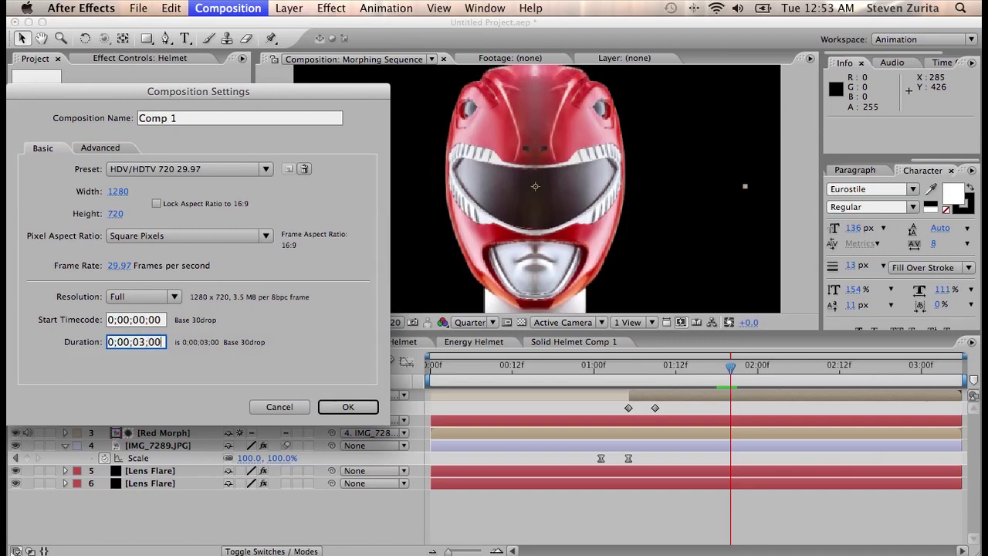
click(134, 168)
click(54, 322)
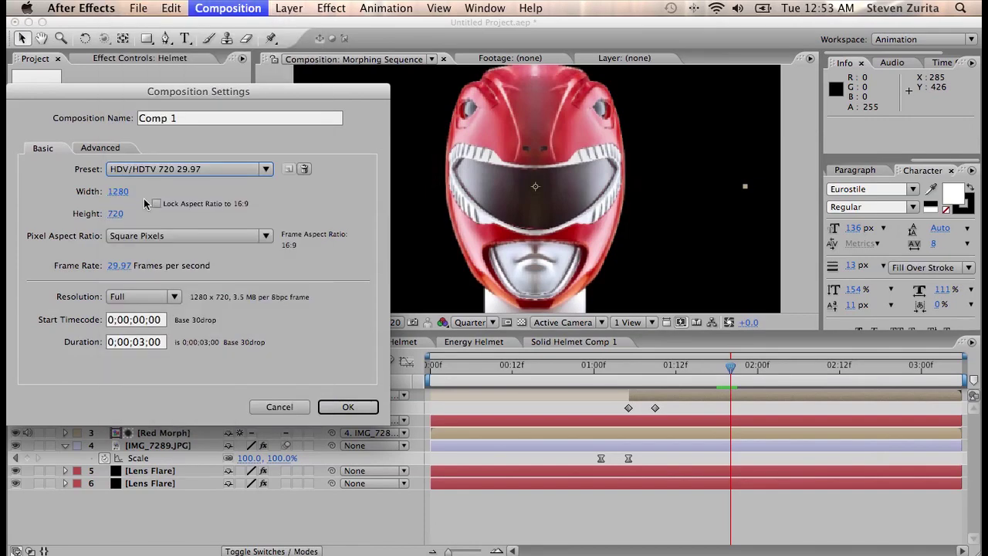
click(135, 190)
click(133, 170)
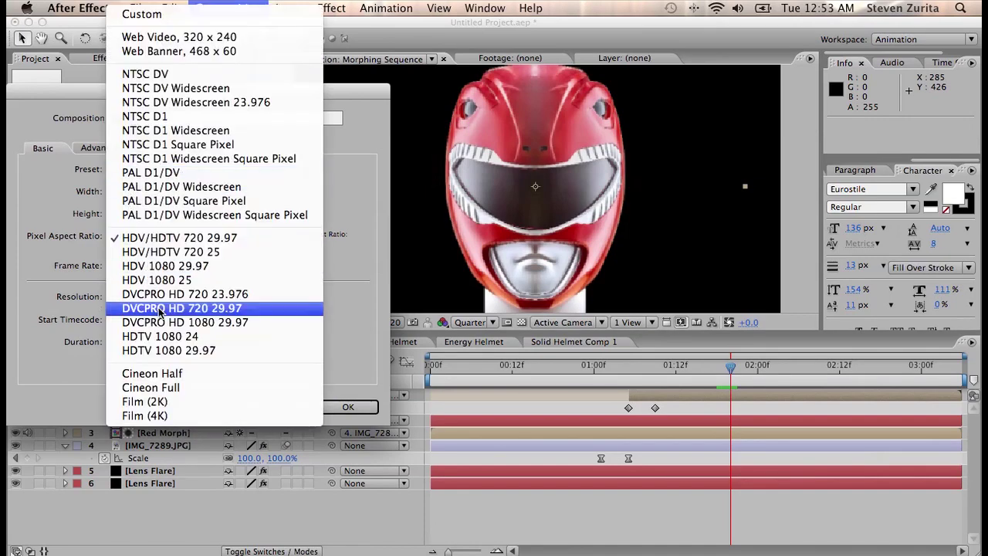
click(211, 338)
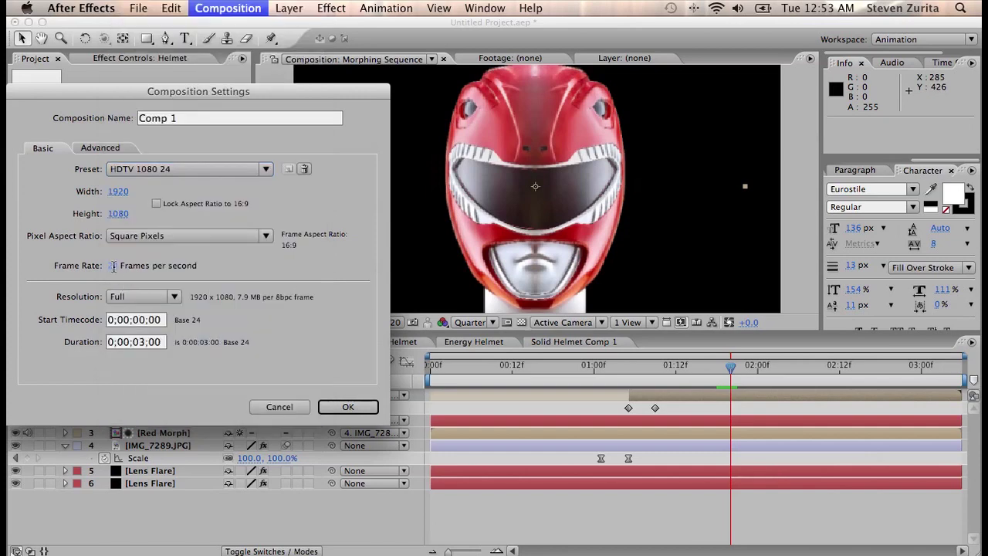
click(113, 265)
text(23.)
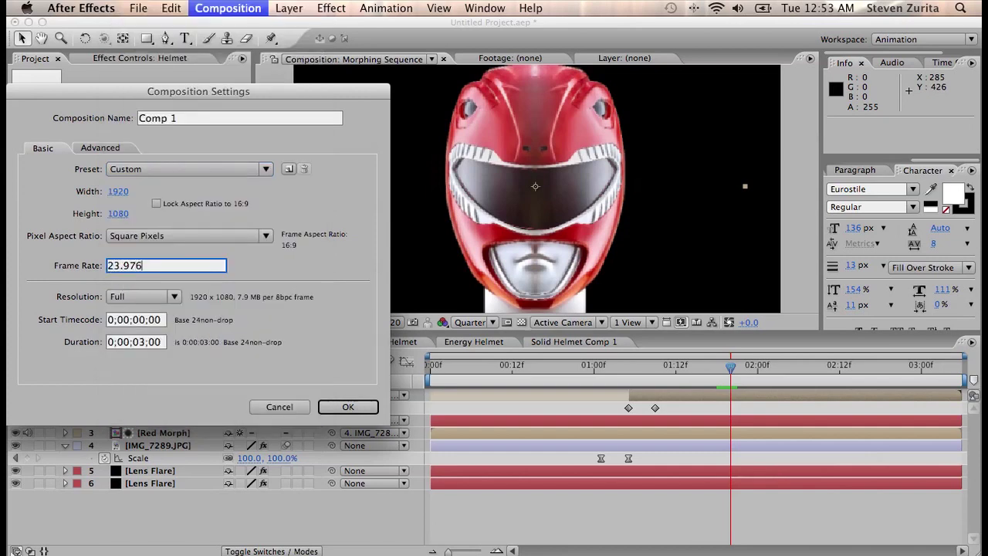
text(976)
key(Return)
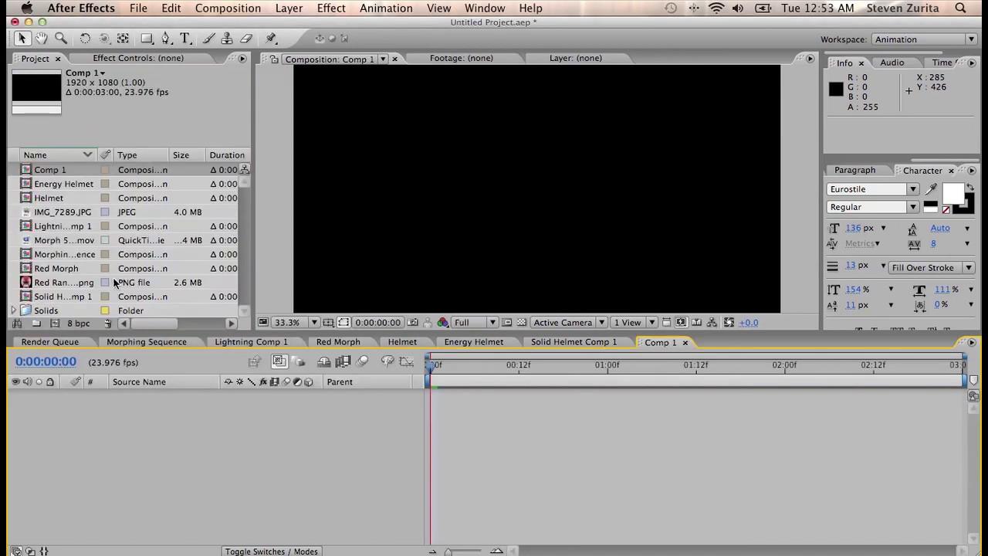
- Add a new magenta solid layer to Comp 1
click(228, 8)
mouse_move(309, 26)
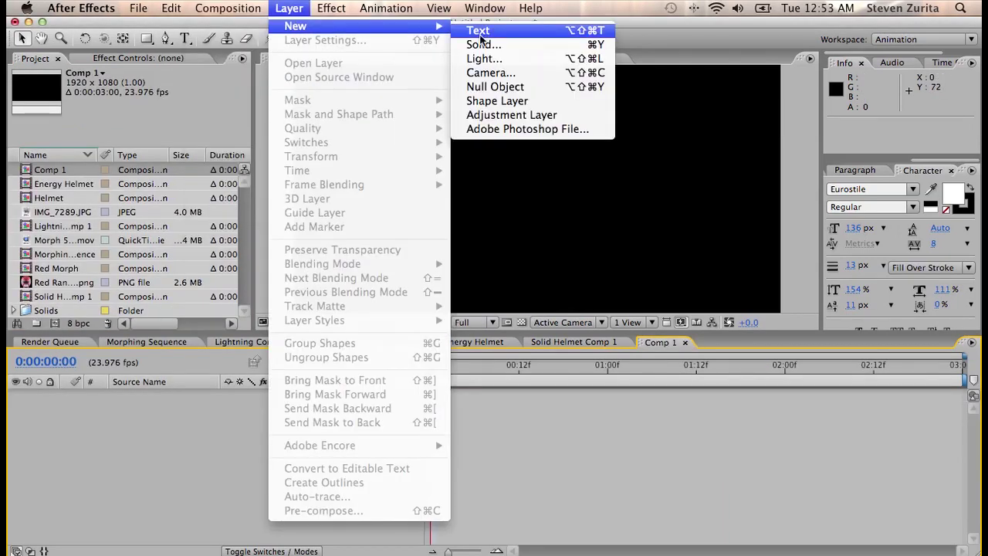
click(482, 45)
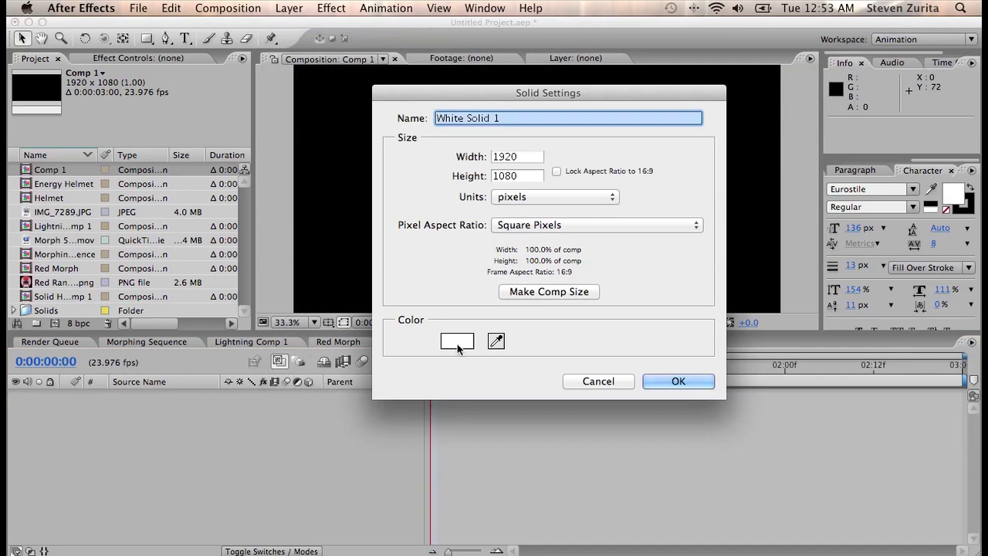
click(458, 345)
click(213, 148)
click(232, 147)
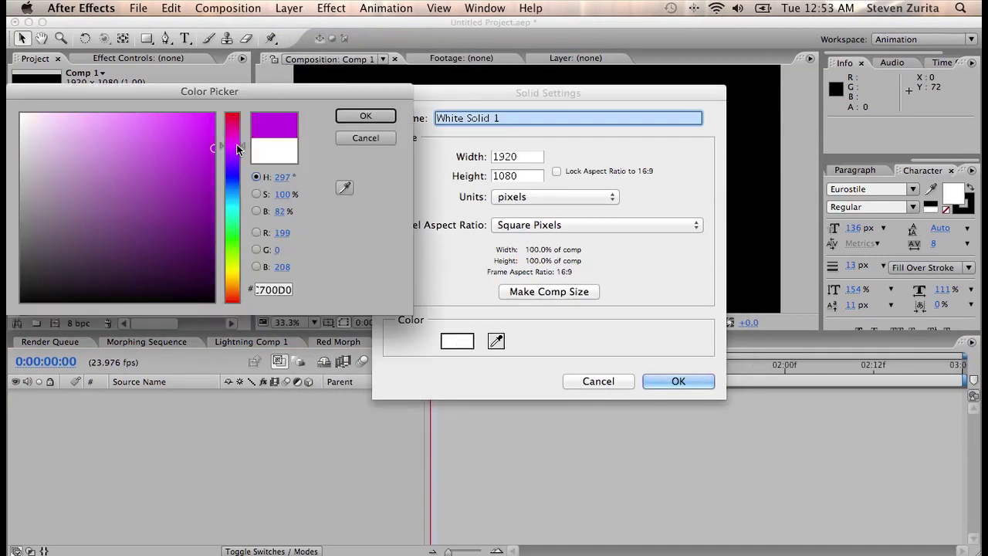
click(194, 132)
click(365, 116)
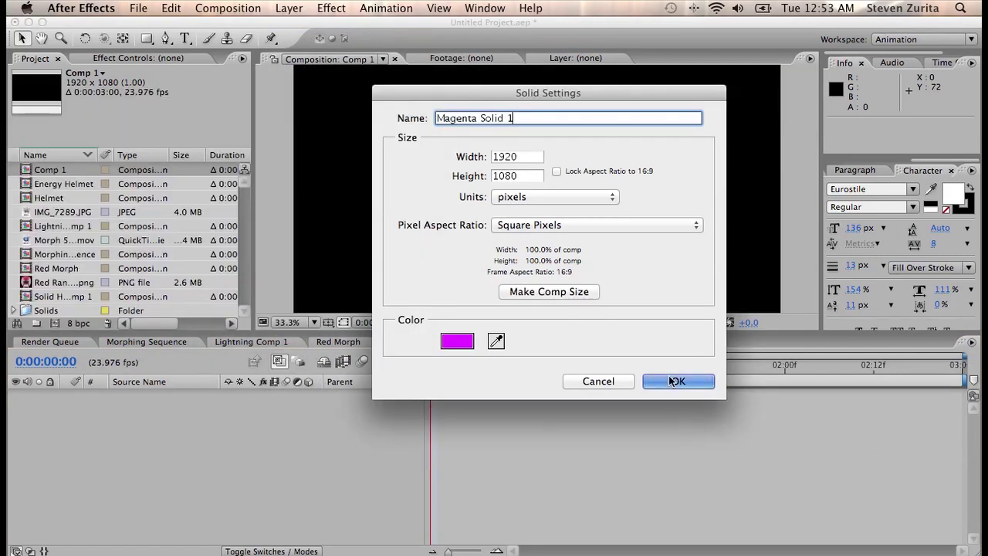
click(672, 382)
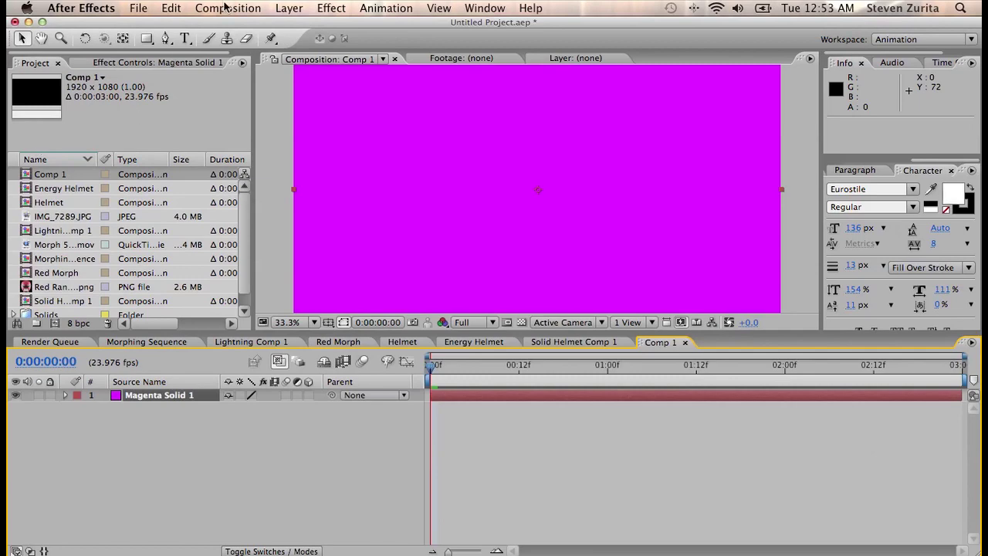
- Resize the magenta solid to a 720×720 square in Solid Settings
click(289, 8)
click(300, 40)
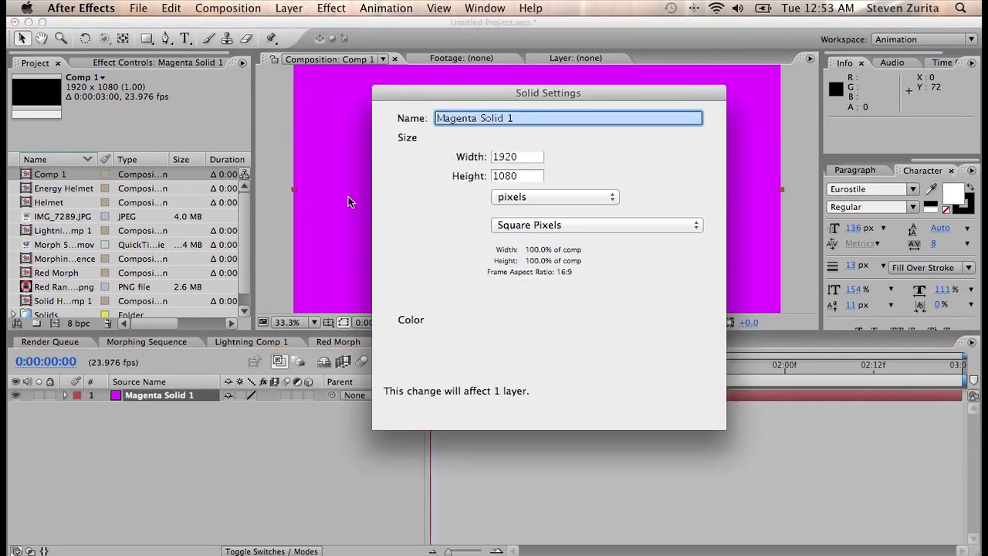
double_click(528, 158)
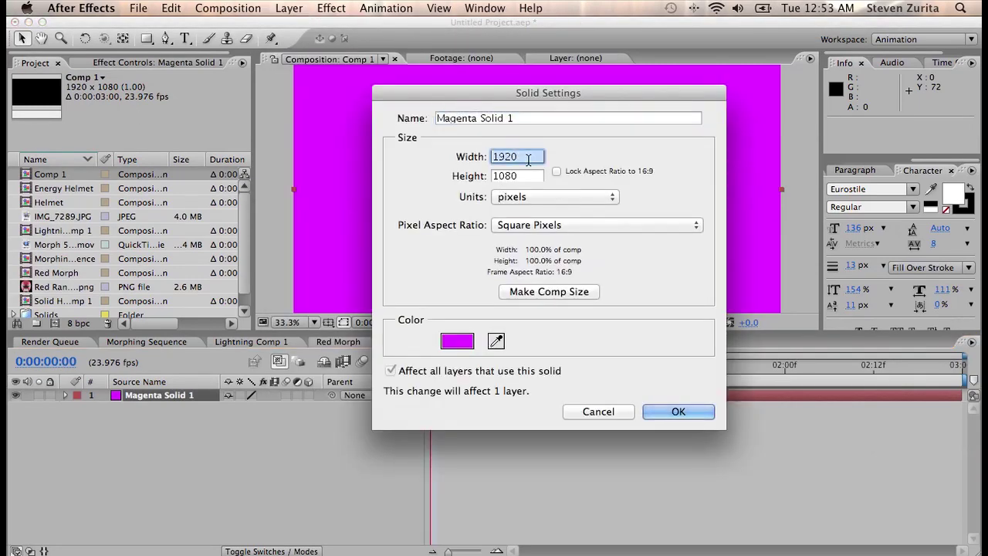
text(720)
key(Tab)
text(72)
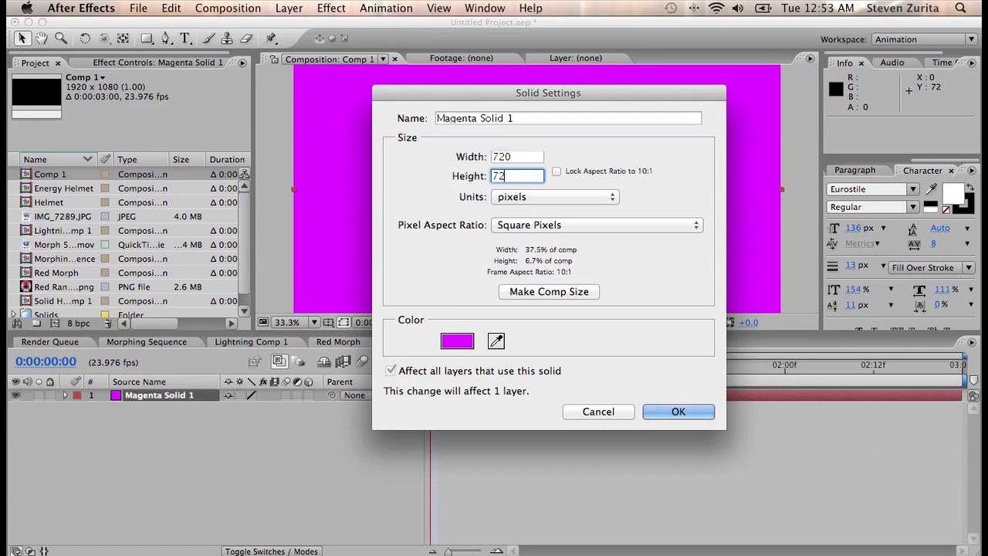
text(0)
key(Return)
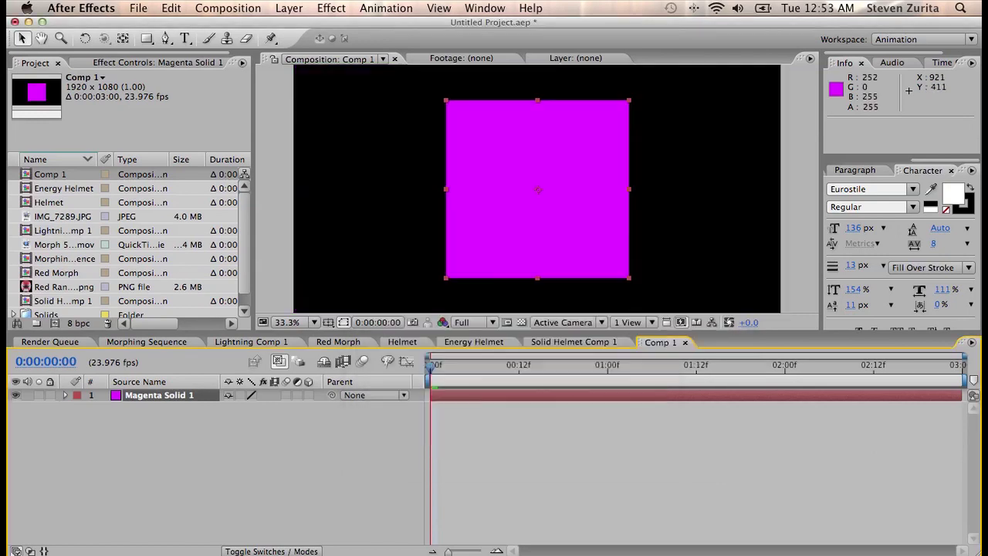
drag(146, 38, 200, 74)
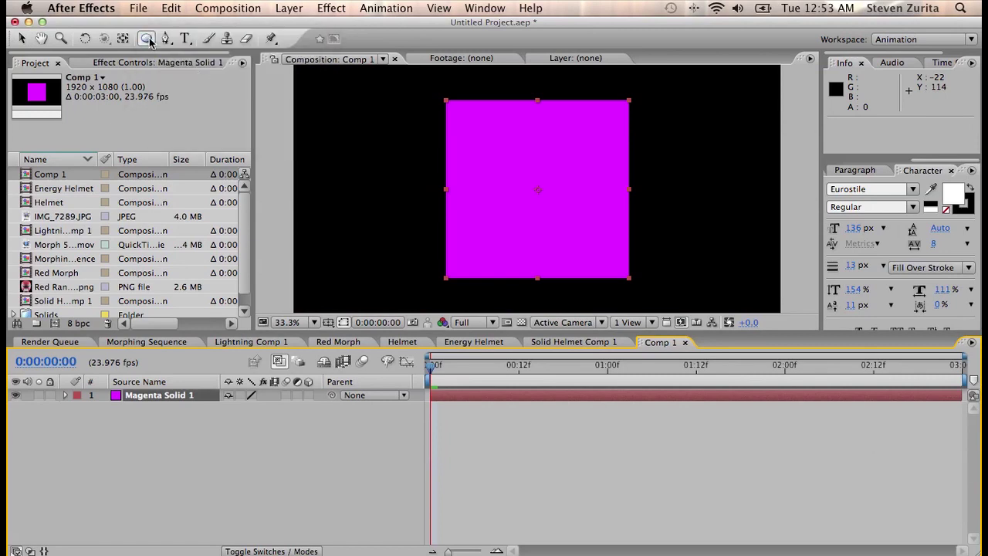
- Mask the solid into a ring: ellipse mask plus a duplicate set to Subtract at −69 expansion
double_click(147, 39)
key(v)
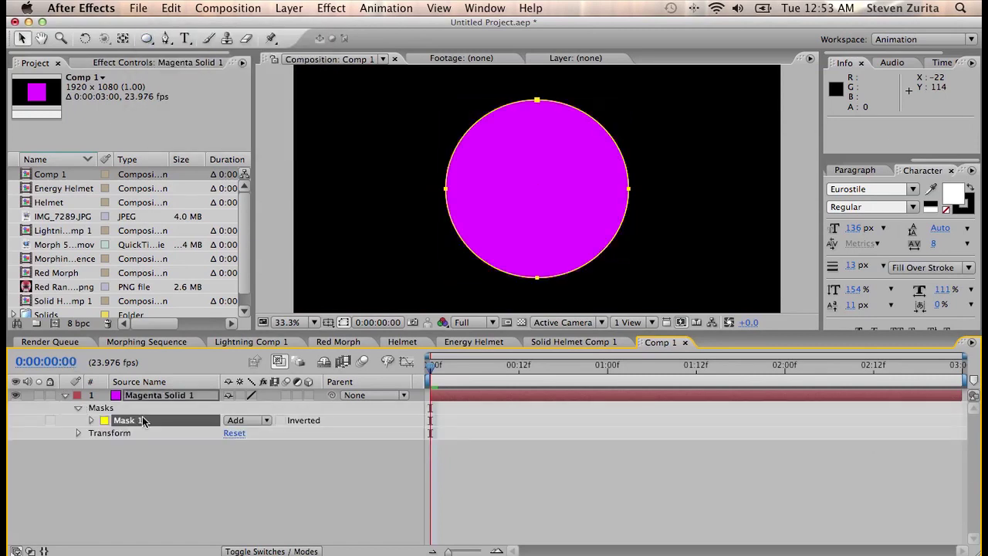
key(super+d)
click(248, 433)
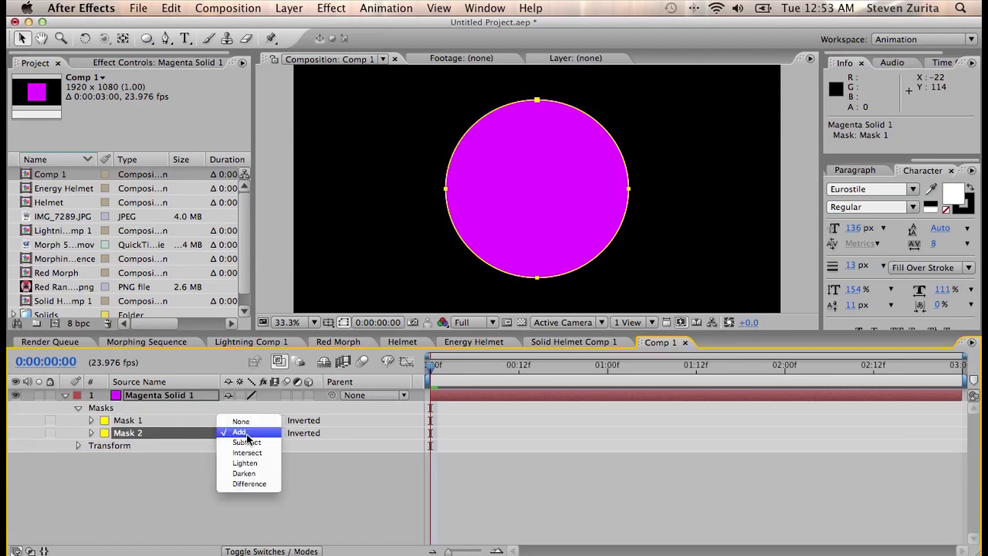
click(247, 442)
key(m)
key(m)
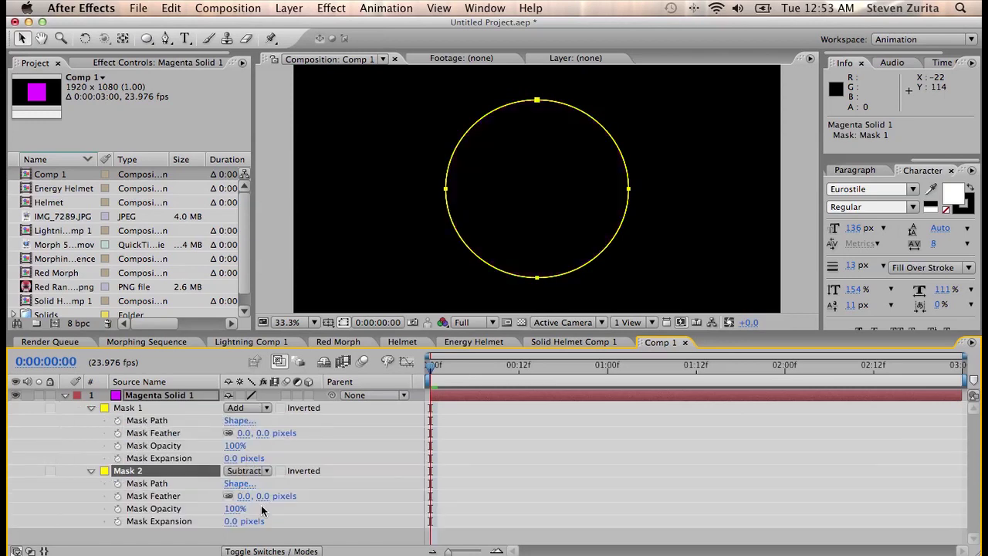
drag(236, 523, 189, 529)
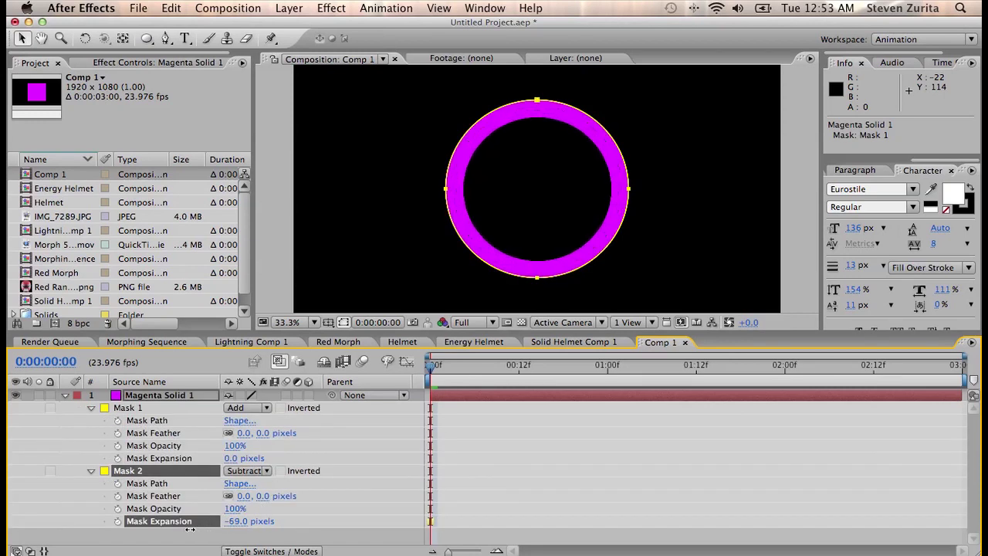
click(228, 8)
mouse_move(289, 8)
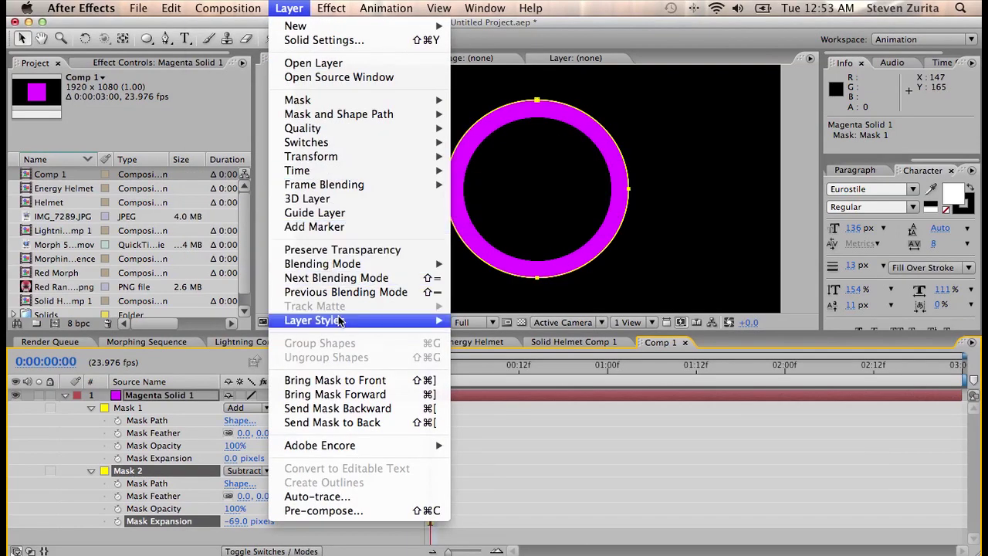
- Add Bevel and Emboss to the ring with size 36 and a +106° lighting angle, masks hidden
mouse_move(375, 321)
click(524, 427)
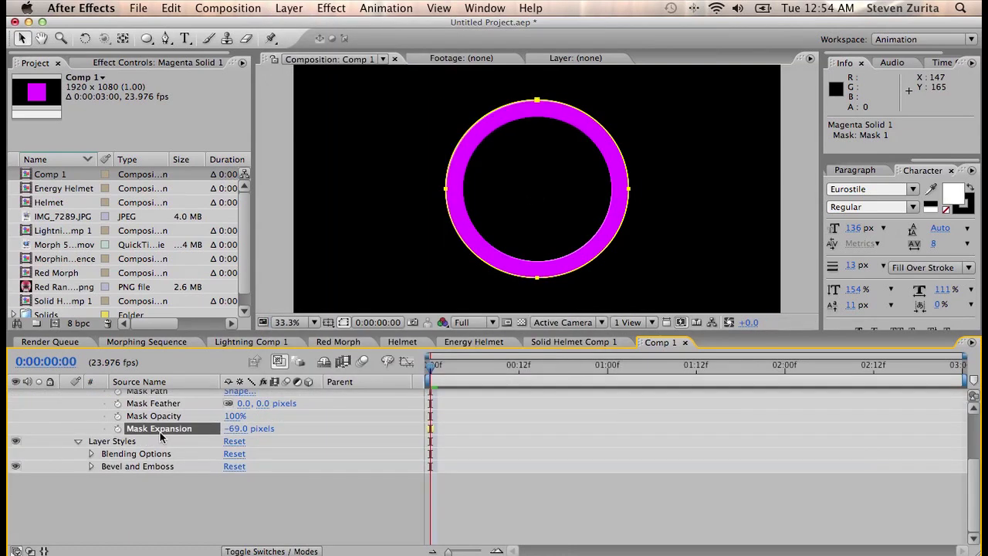
click(92, 467)
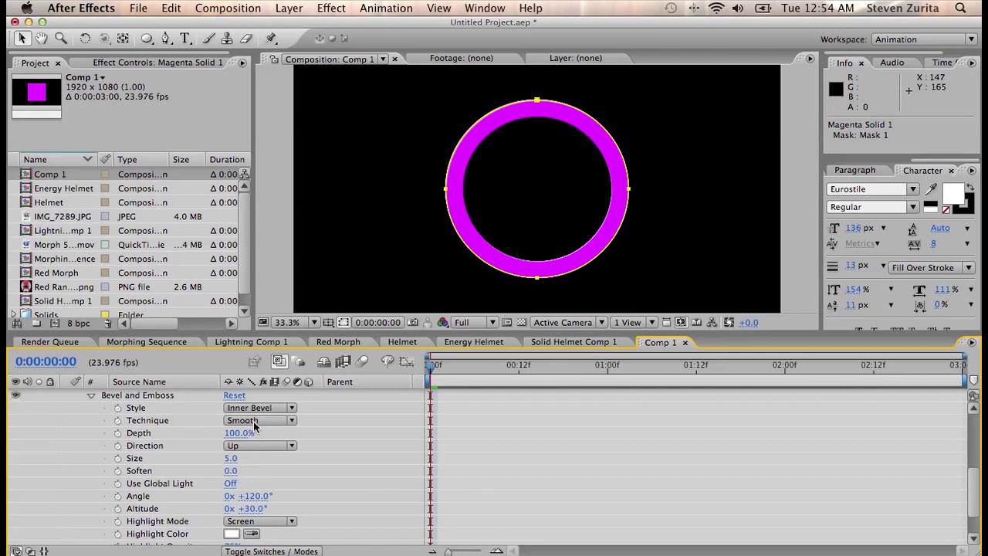
click(346, 325)
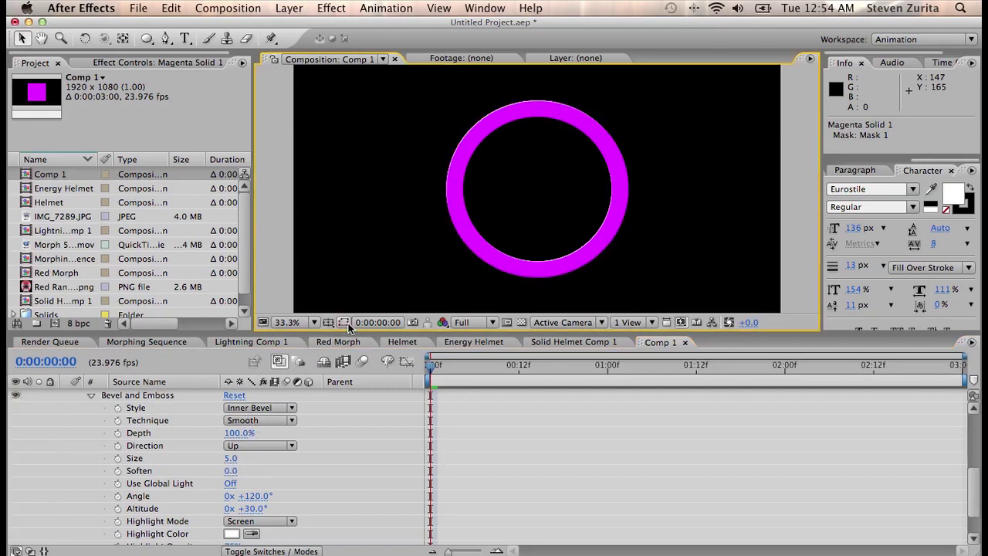
drag(224, 459, 270, 458)
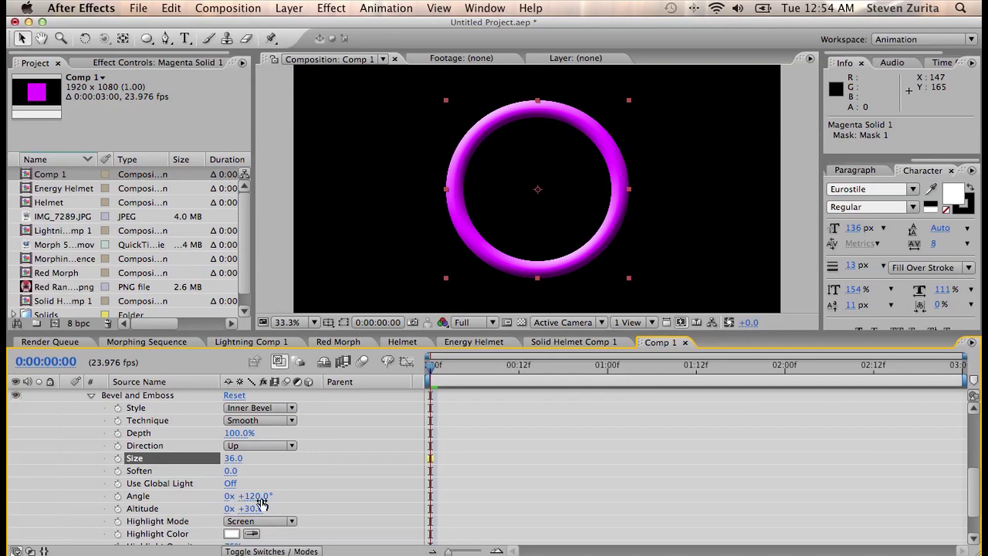
drag(262, 500, 243, 494)
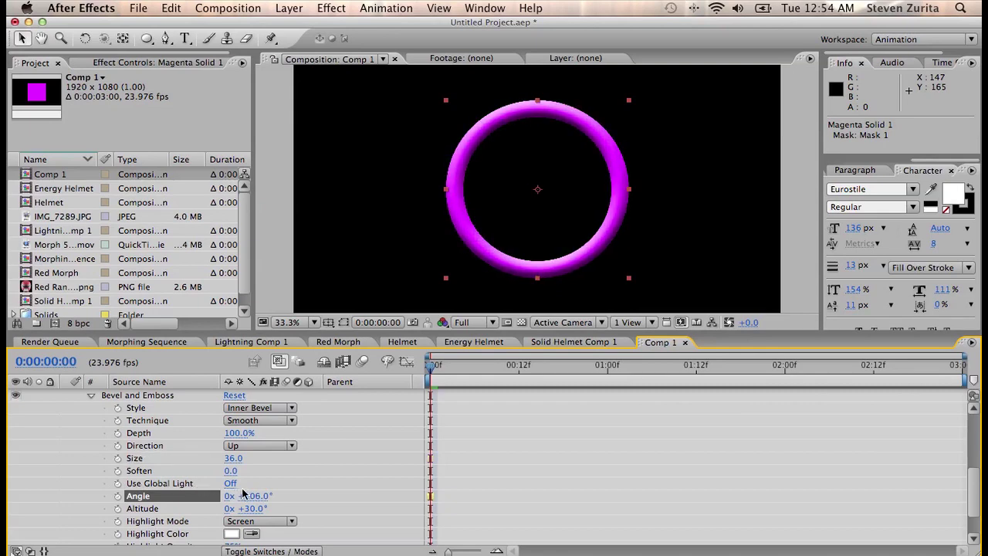
click(91, 395)
scroll(173, 439, up, 1)
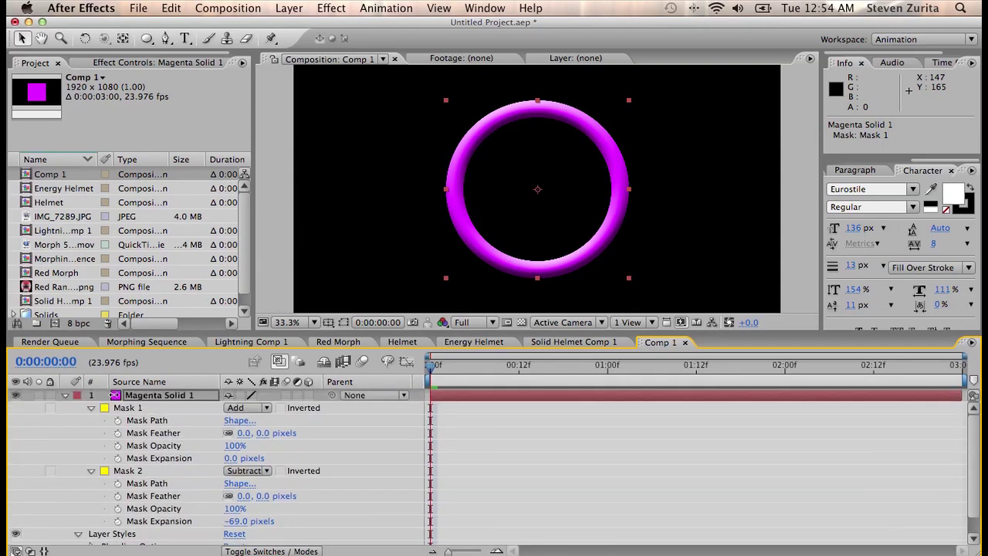
- Show the Scale property and turn on the grid and title/action safe guides
key(s)
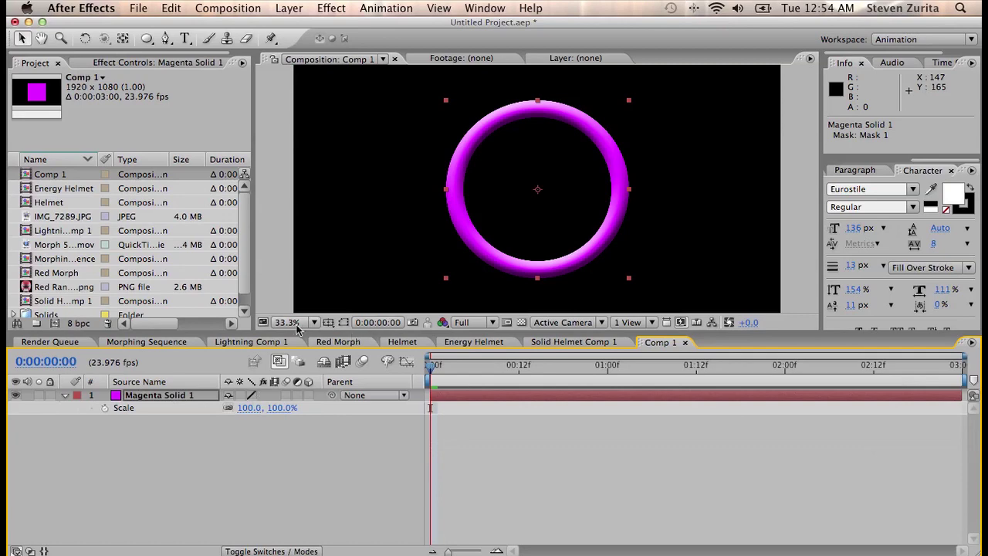
click(325, 323)
click(349, 367)
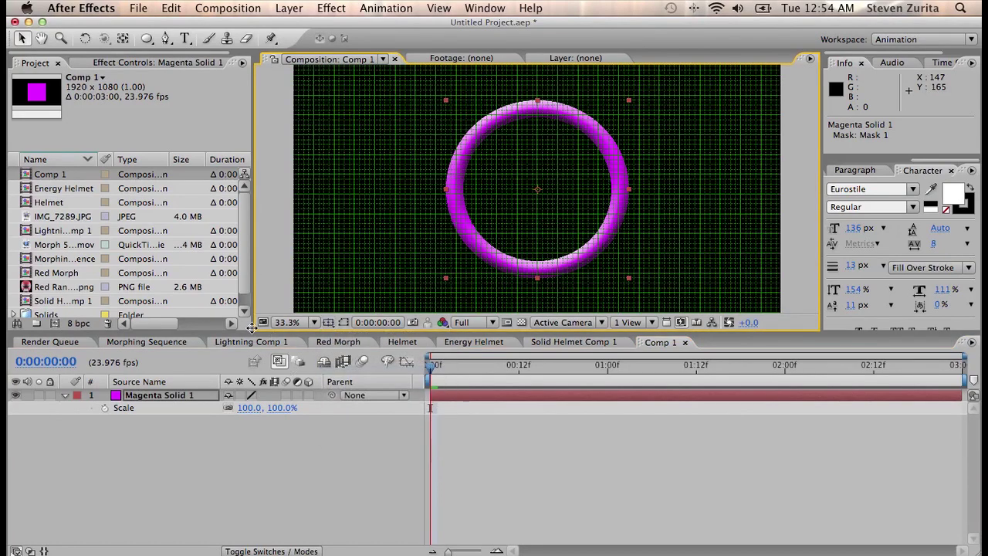
click(328, 322)
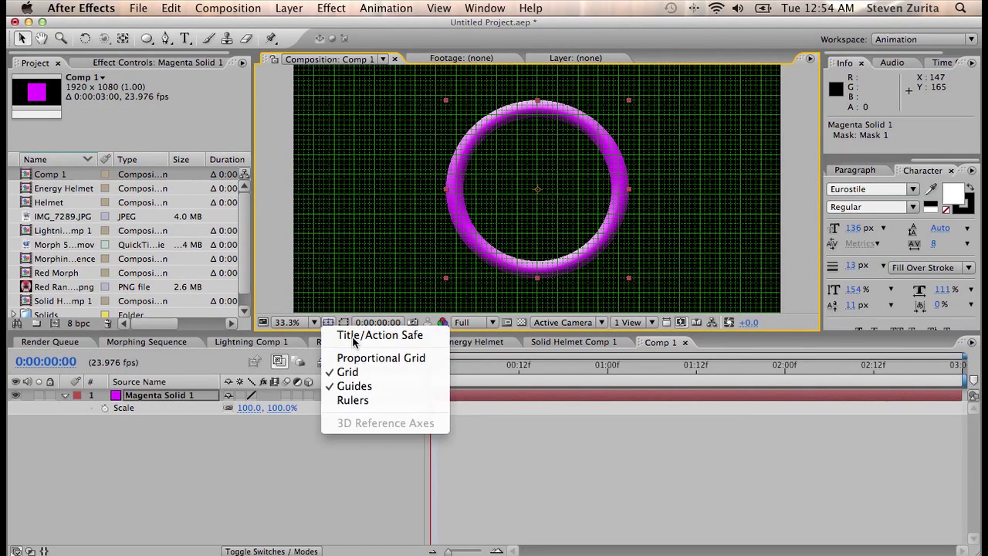
click(363, 335)
- Scale the ring to 59% and move it lower to position 960, 729
drag(285, 413, 258, 411)
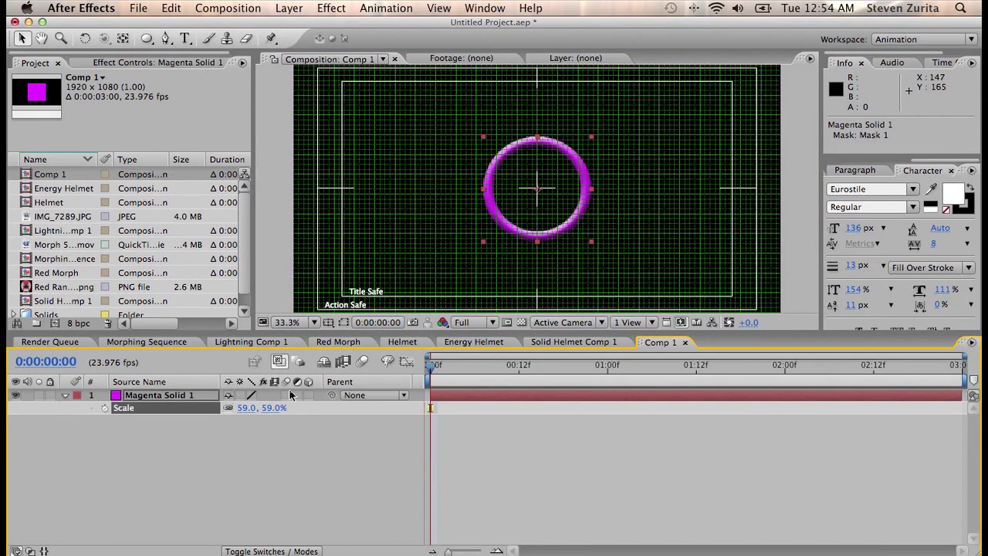
drag(563, 198, 559, 238)
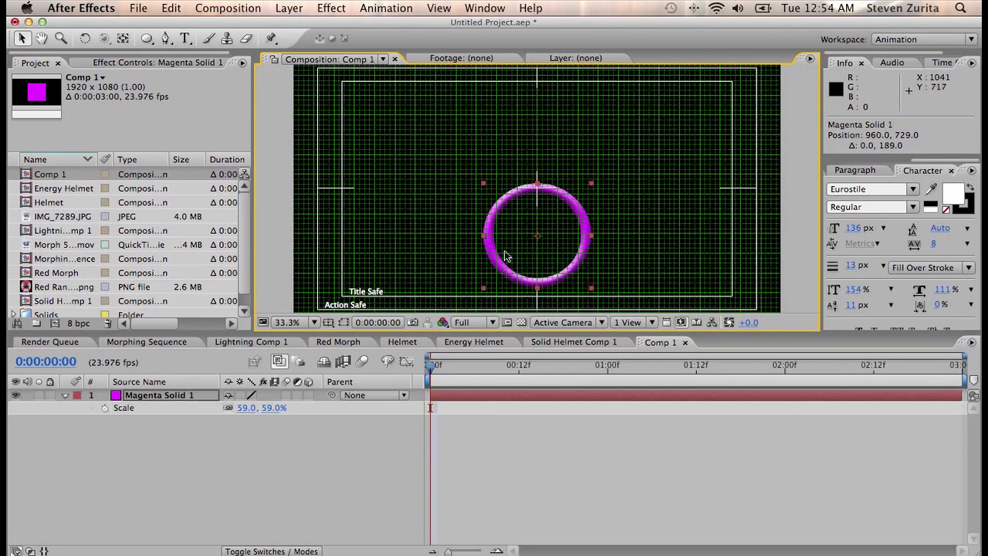
click(147, 401)
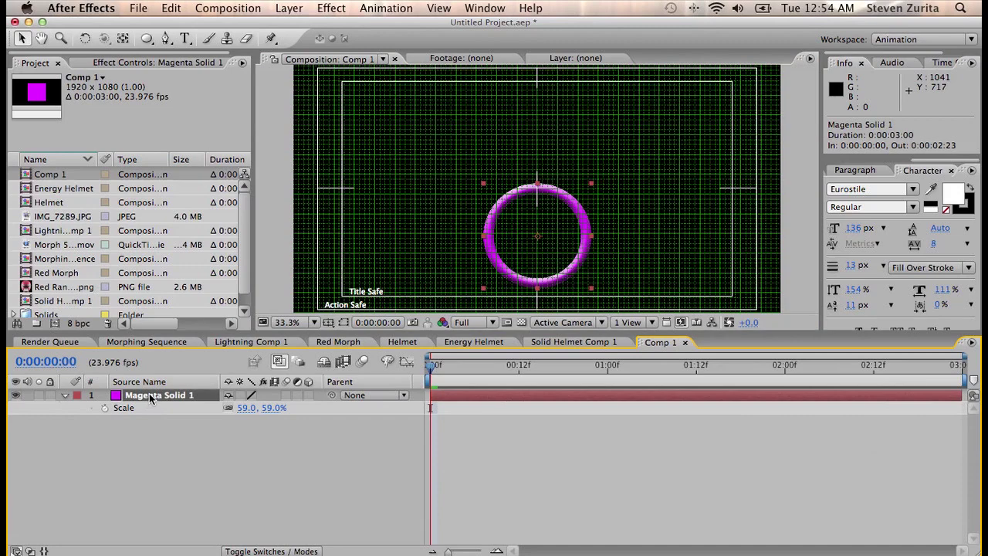
- Duplicate the ring layer and delete its inner Mask 2 to make a filled disc
key(super+d)
key(m)
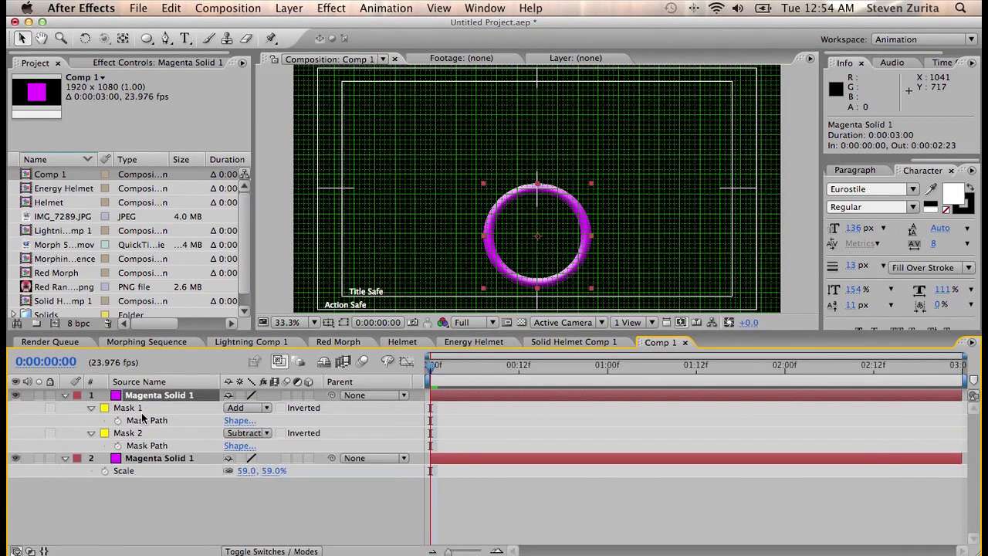
click(146, 433)
key(Delete)
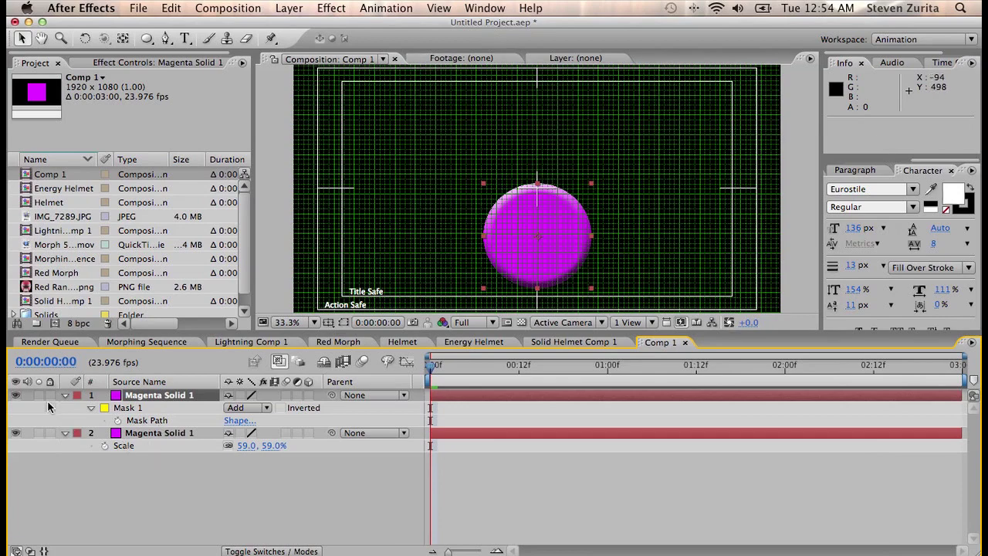
- Hide the grid and the title/action safe guides
click(328, 322)
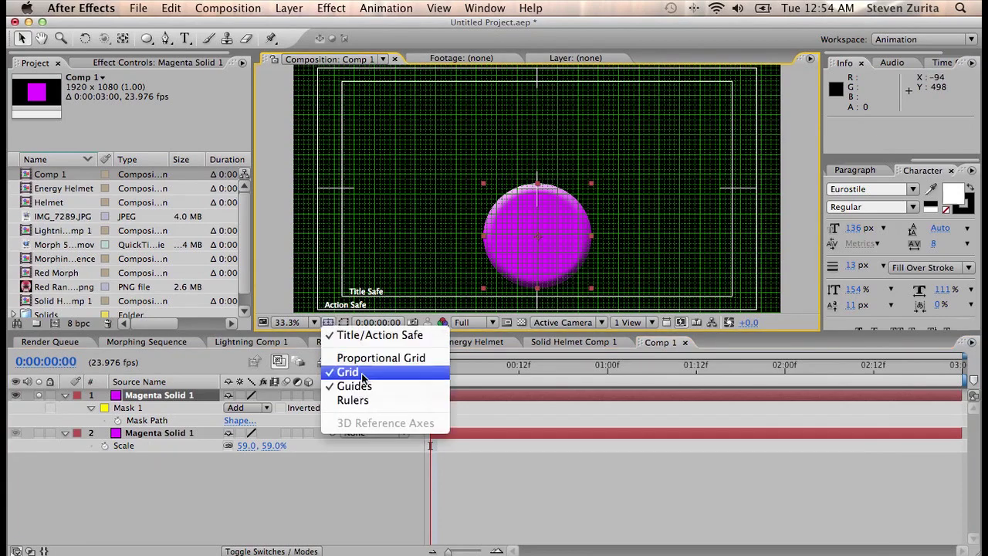
click(363, 376)
click(331, 323)
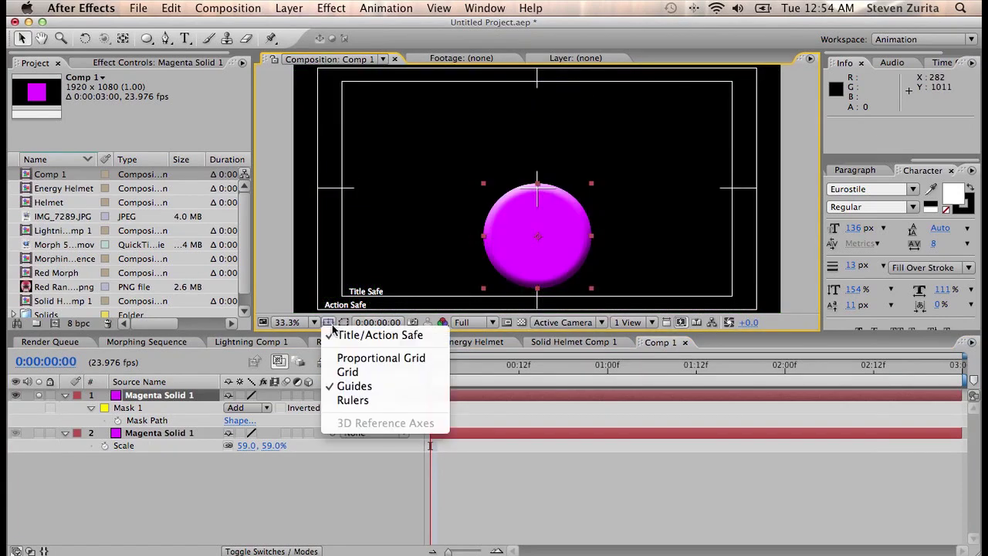
click(371, 335)
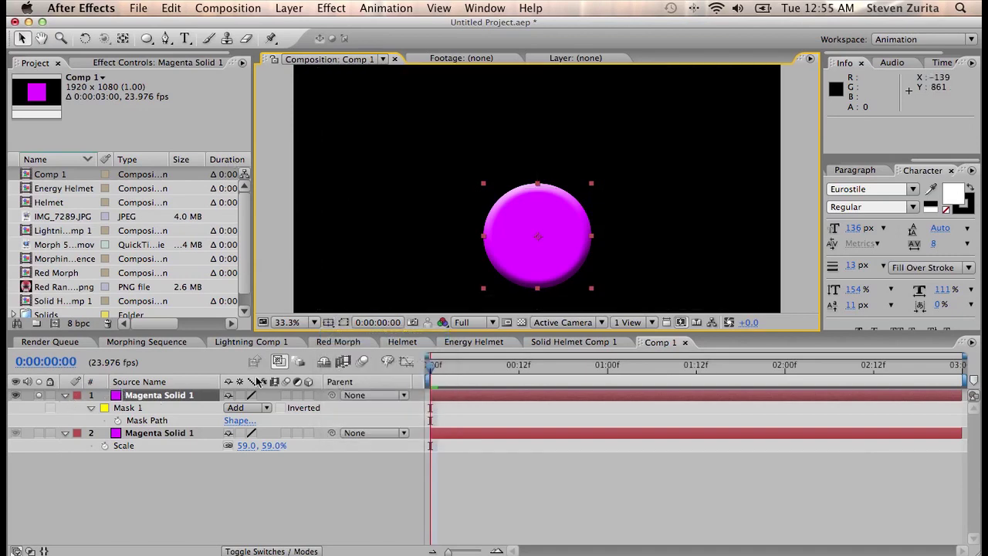
- Remove the Bevel and Emboss layer styles from the duplicate disc
click(66, 396)
click(65, 395)
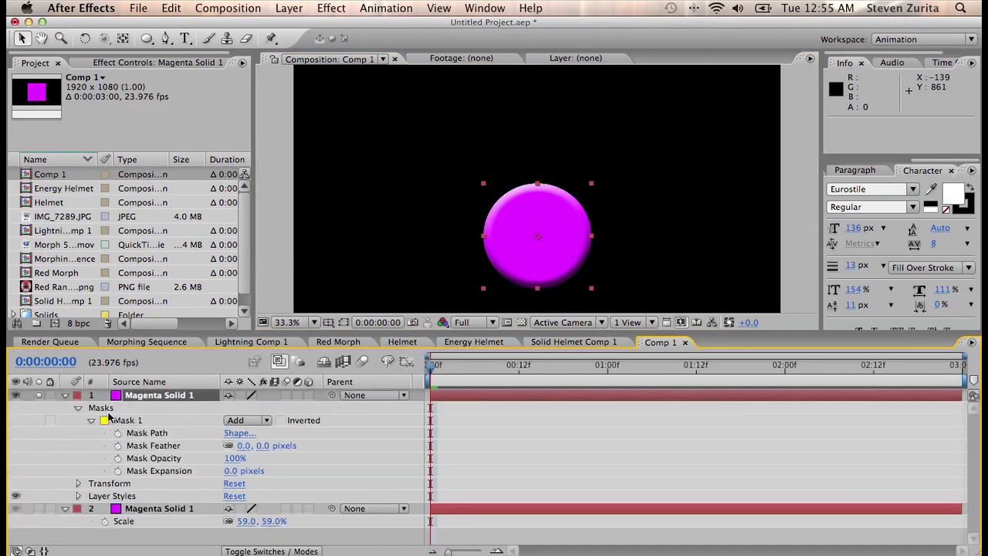
click(128, 496)
key(Delete)
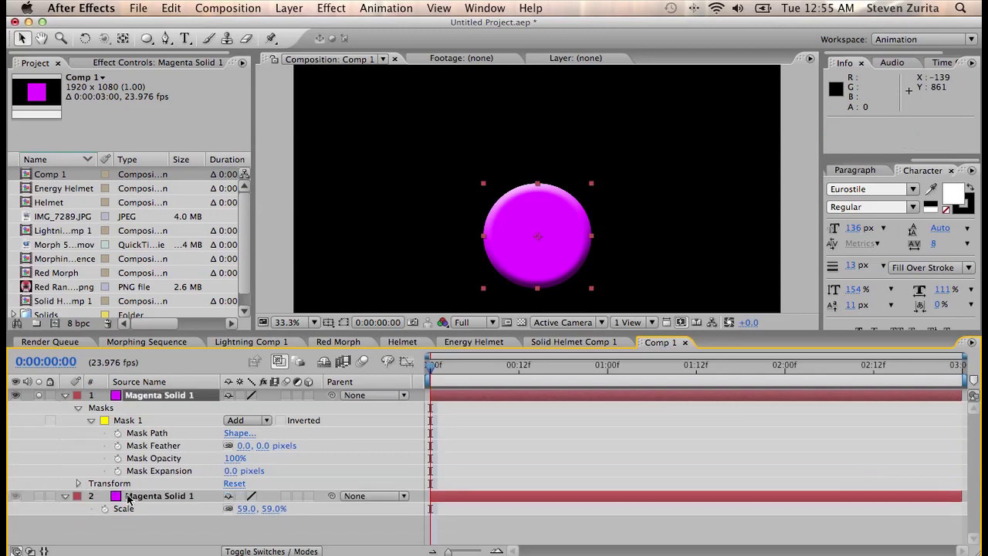
- Recolour the duplicate solid royal blue, creating Royal Blue Solid 1
click(288, 8)
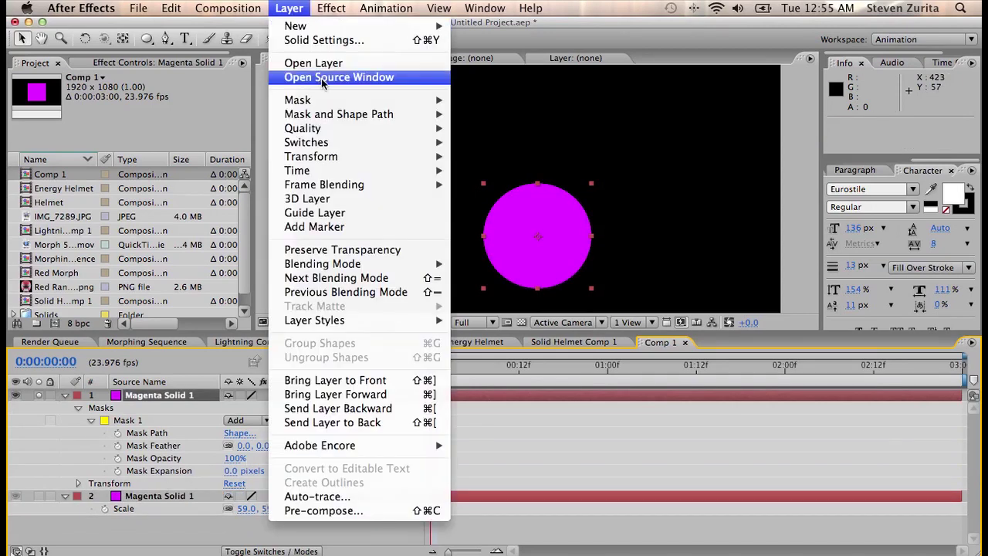
click(332, 37)
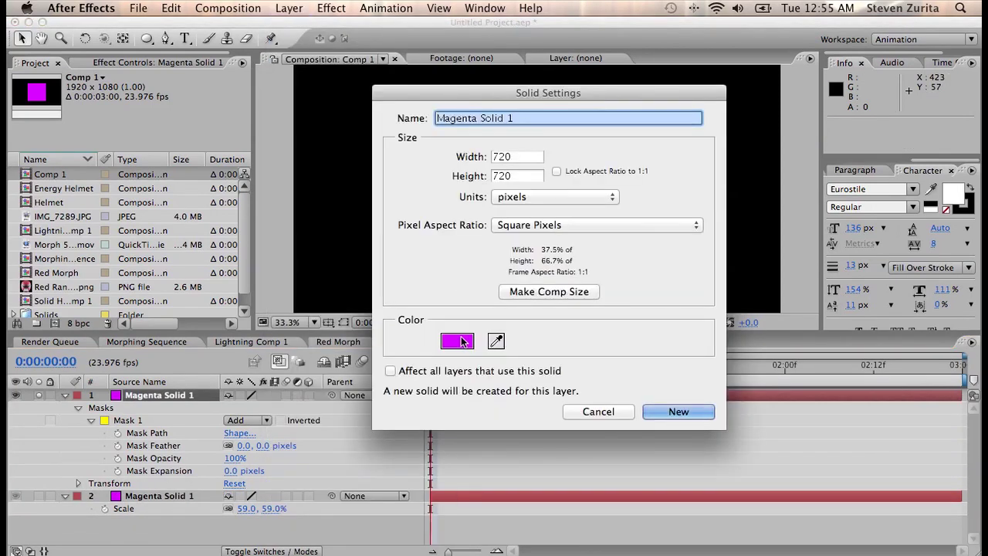
click(457, 341)
click(237, 186)
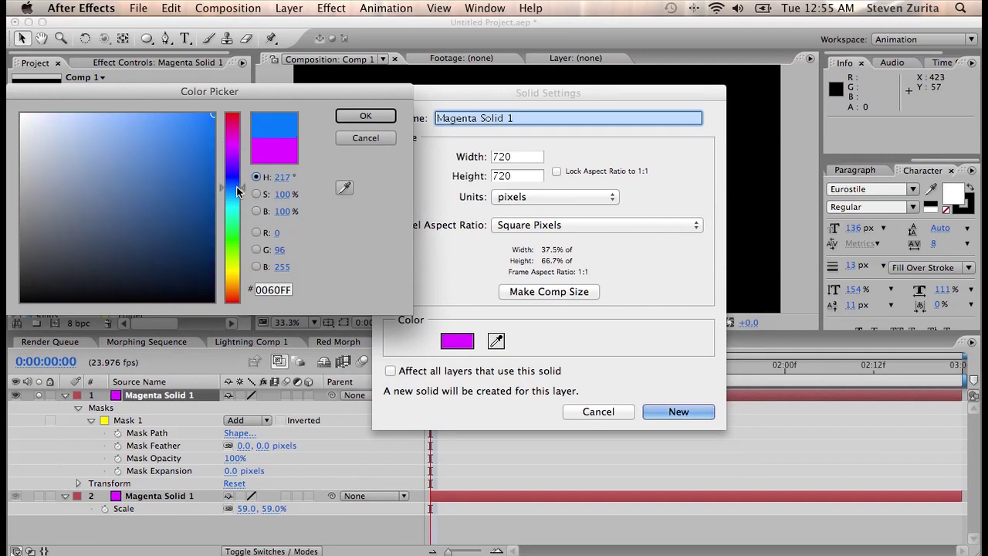
key(Return)
click(668, 411)
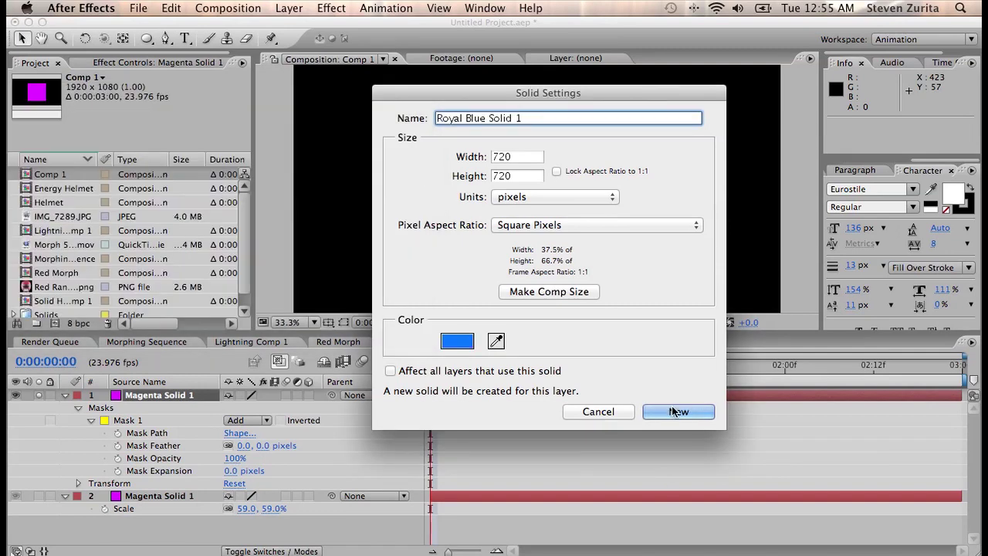
click(239, 7)
- Apply Fractal Noise in Screen mode with a time*180 Evolution expression
mouse_move(331, 8)
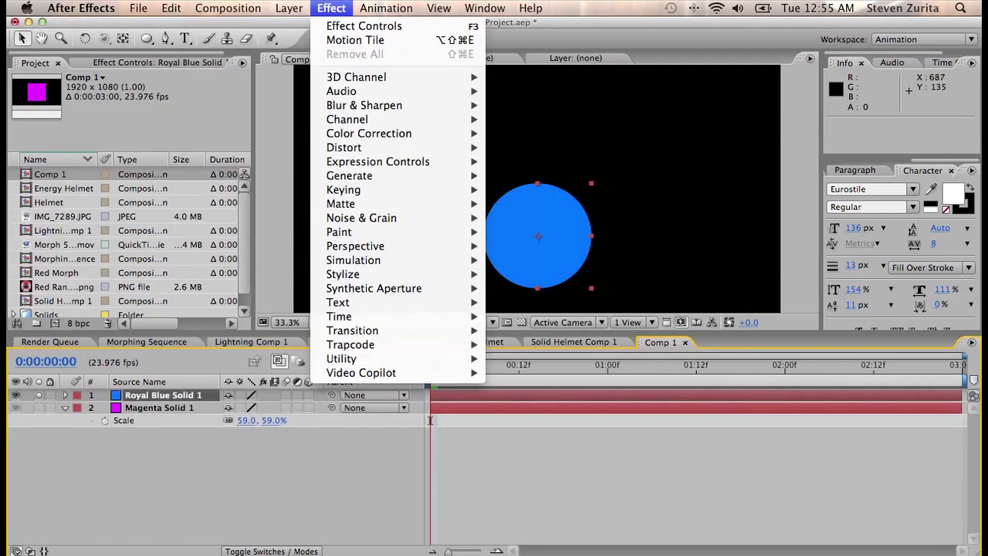
mouse_move(402, 217)
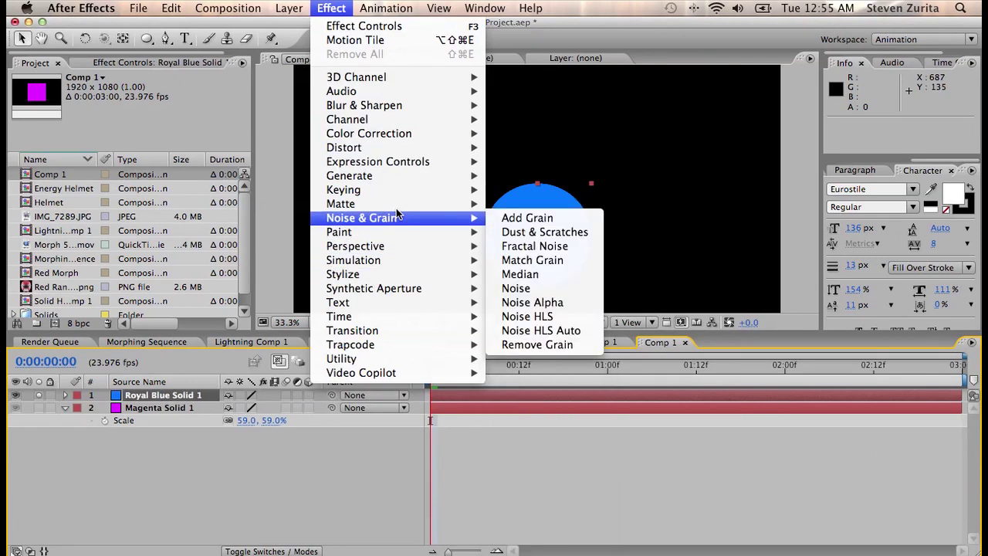
click(541, 245)
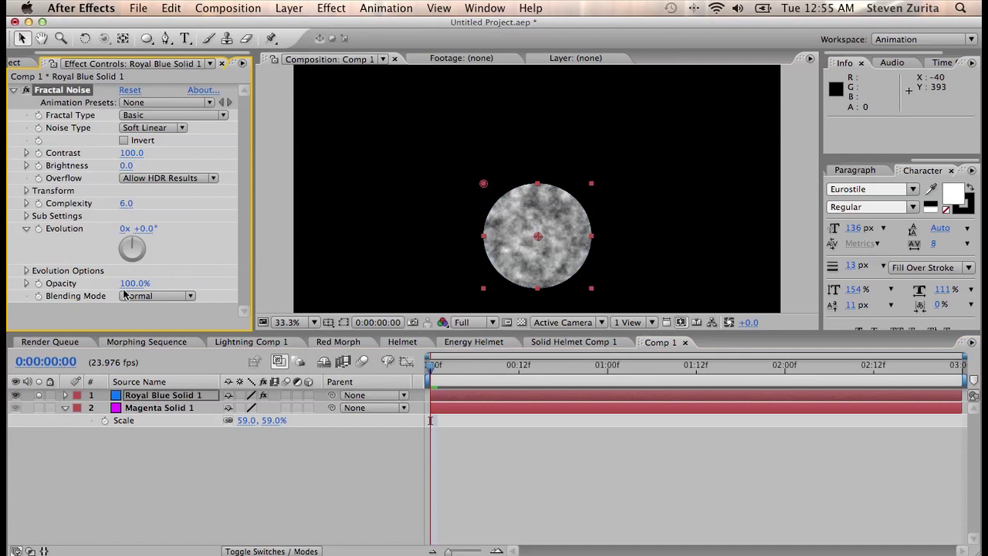
click(124, 293)
click(128, 330)
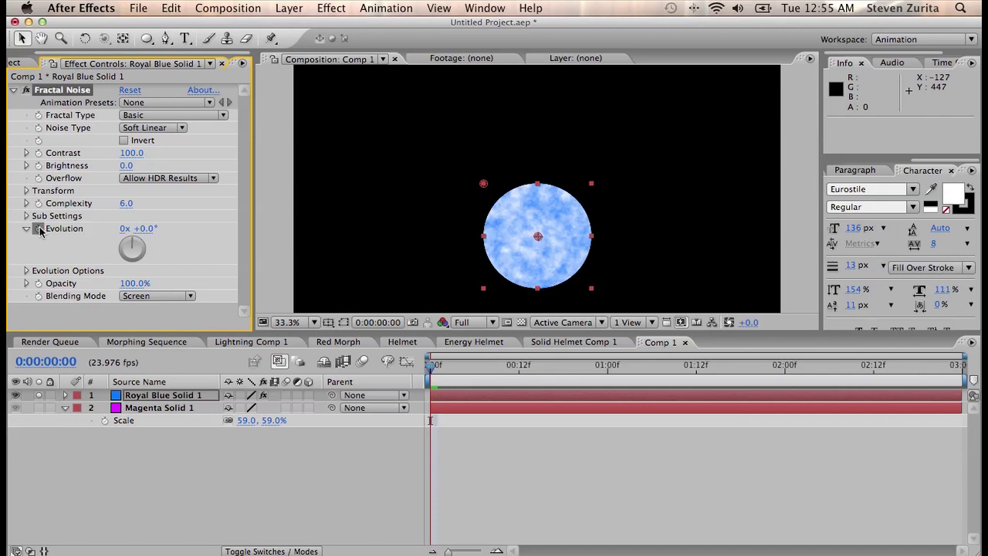
alt+click(41, 232)
text(time*)
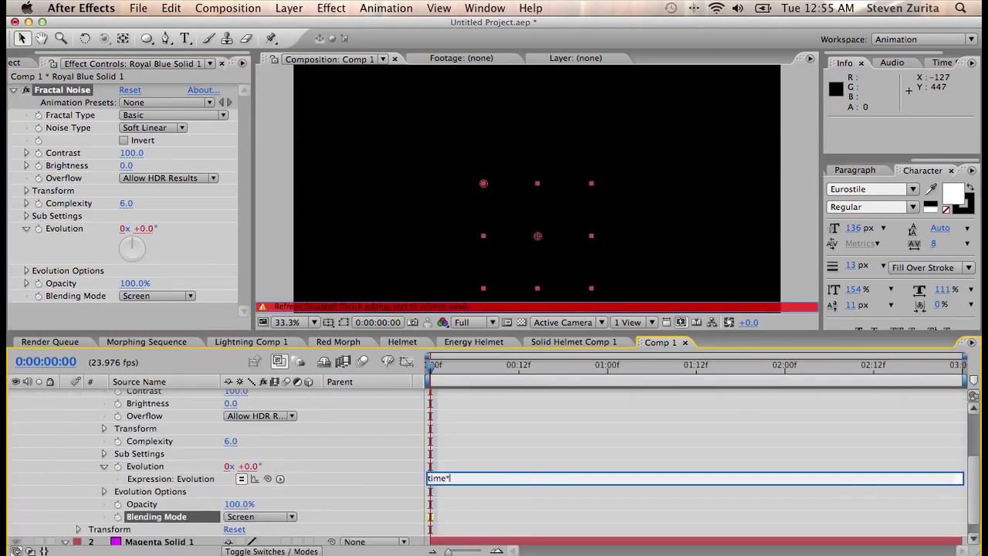
text(18)
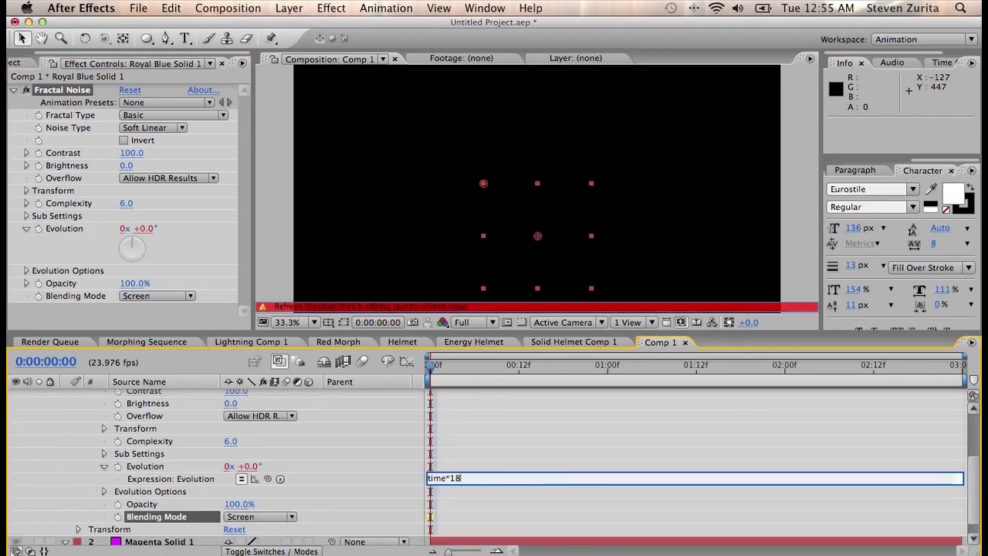
text(0)
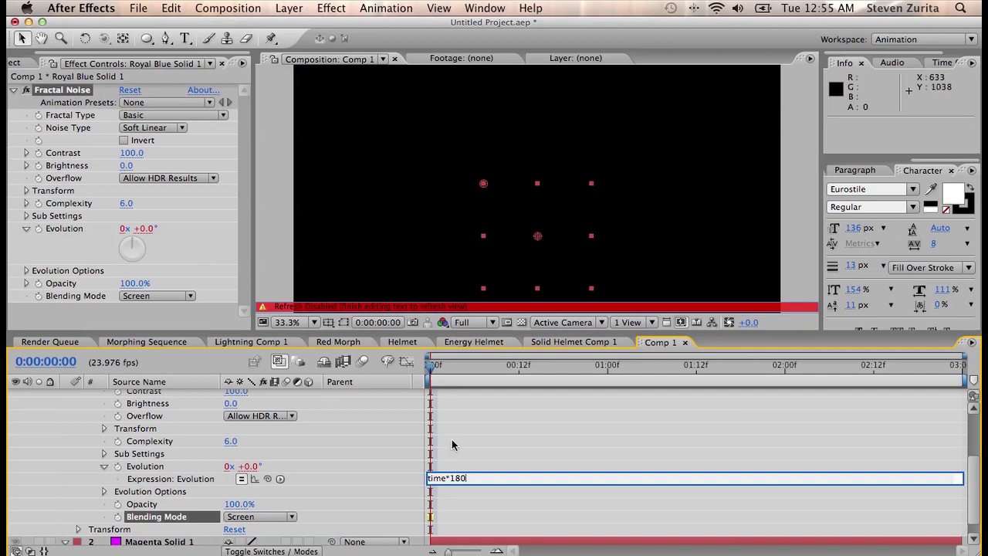
click(451, 441)
- Set the noise scale to 195, contrast 197 and brightness −53
drag(442, 370, 652, 371)
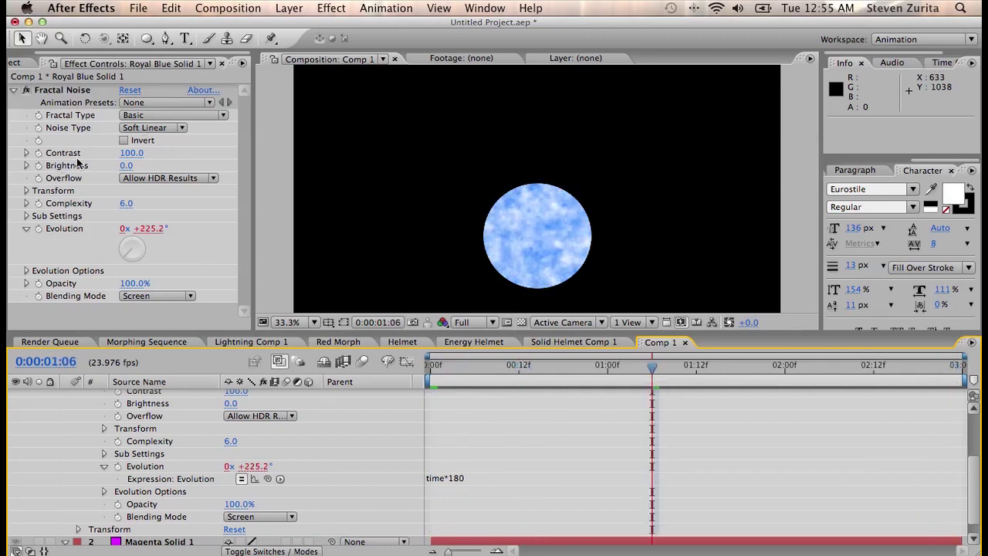
click(26, 191)
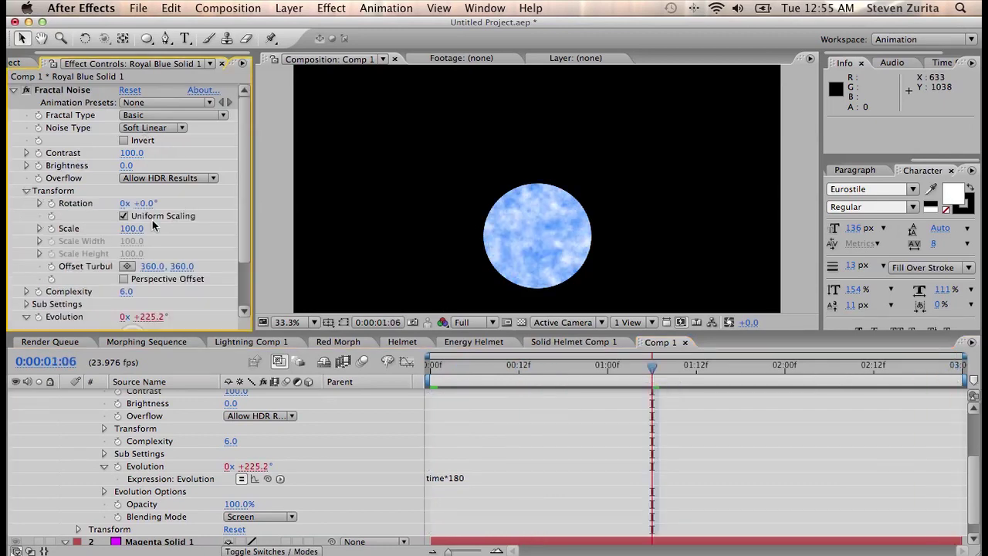
drag(134, 229, 169, 229)
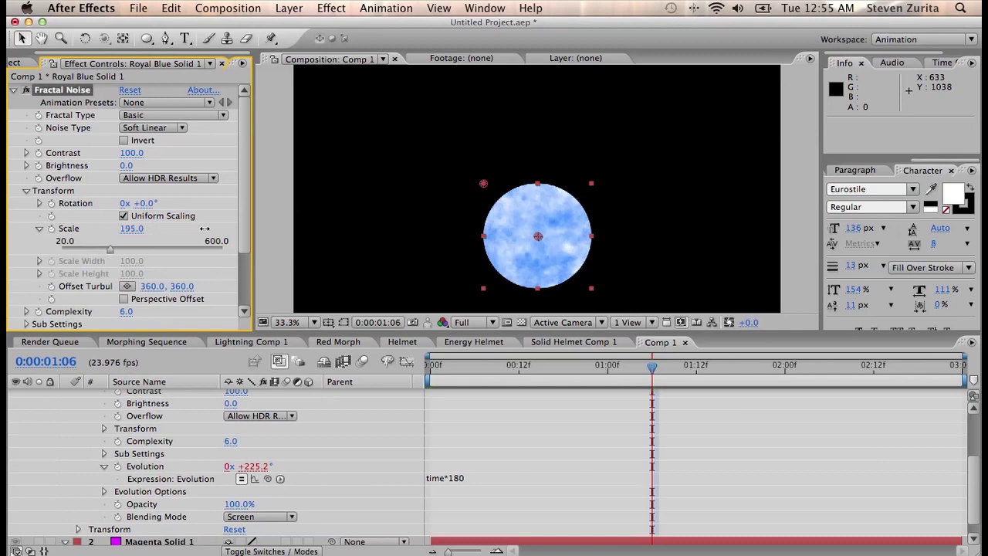
drag(127, 166, 209, 161)
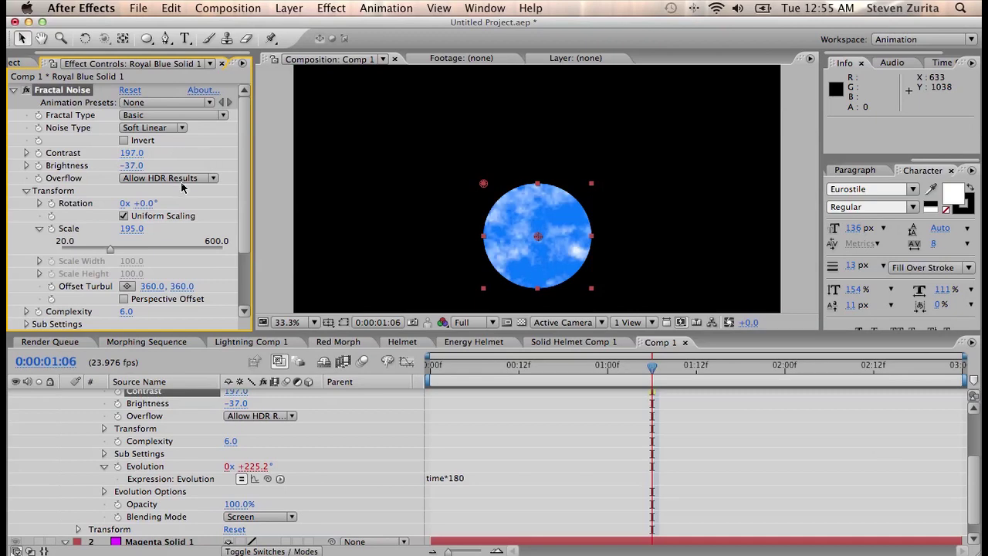
drag(126, 165, 117, 167)
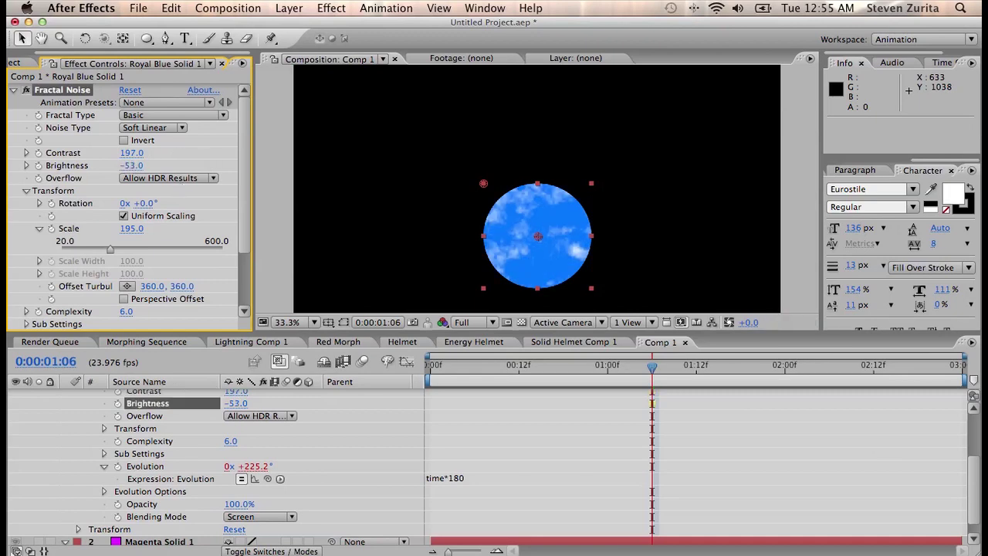
click(331, 8)
- Apply CC Lens to the blue disc and raise the noise brightness to −21
mouse_move(331, 123)
mouse_move(357, 148)
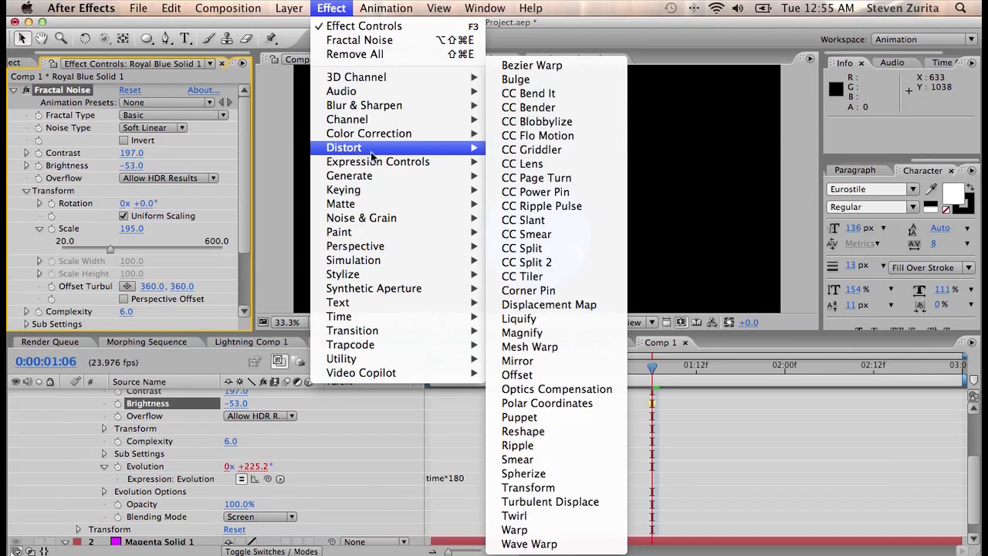
click(588, 172)
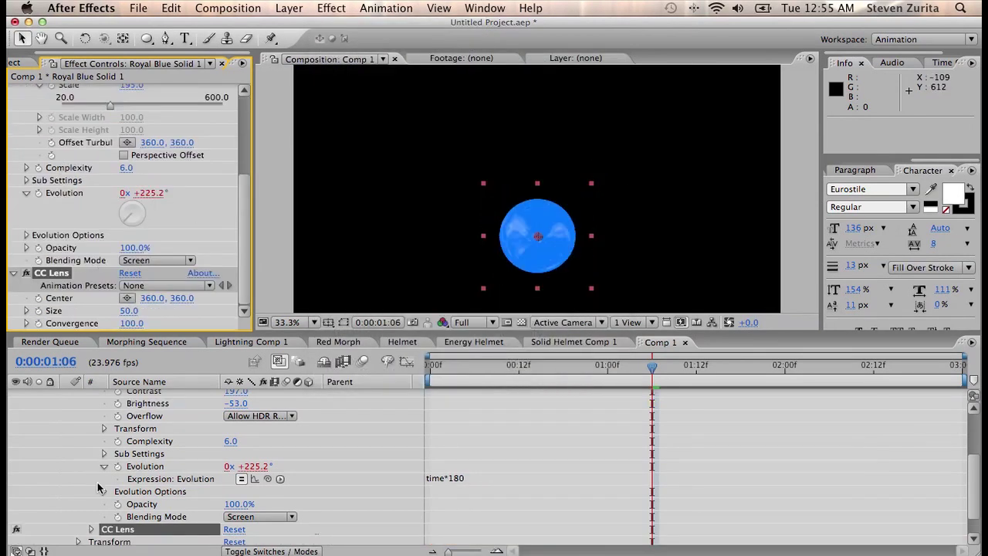
scroll(96, 485, up, 5)
click(65, 395)
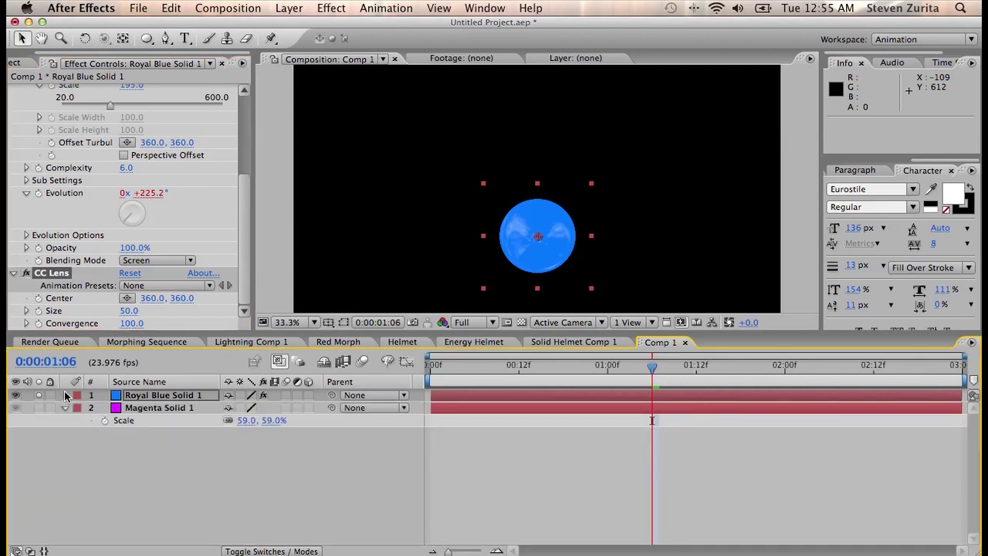
scroll(244, 194, up, 5)
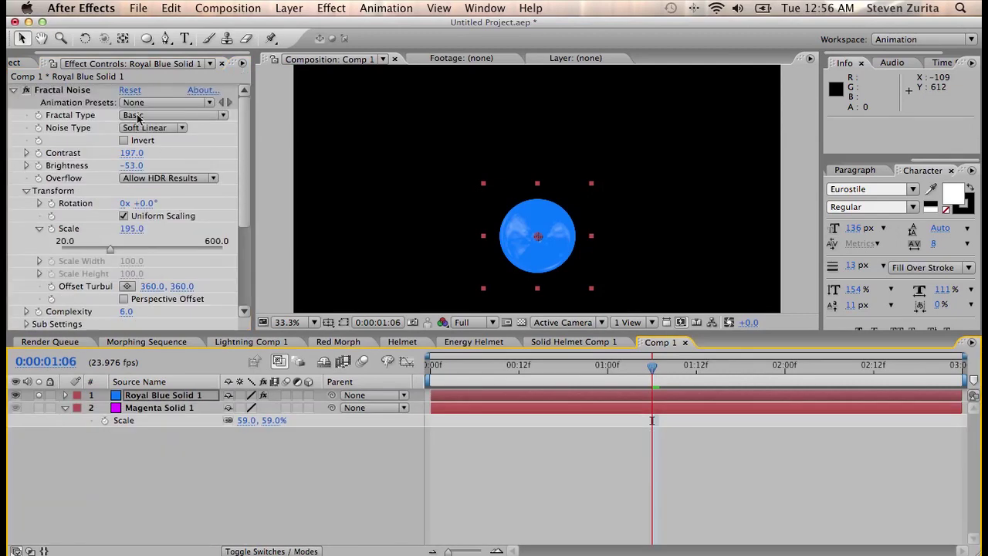
drag(129, 162, 173, 173)
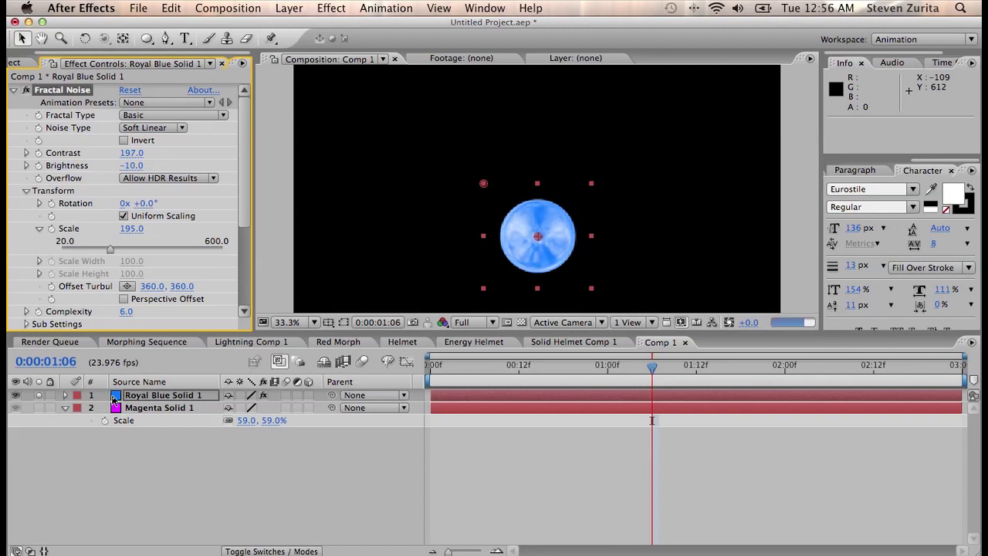
- Move Royal Blue Solid 1 below Magenta Solid 1 so the ring sits on top
click(170, 398)
drag(170, 398, 159, 438)
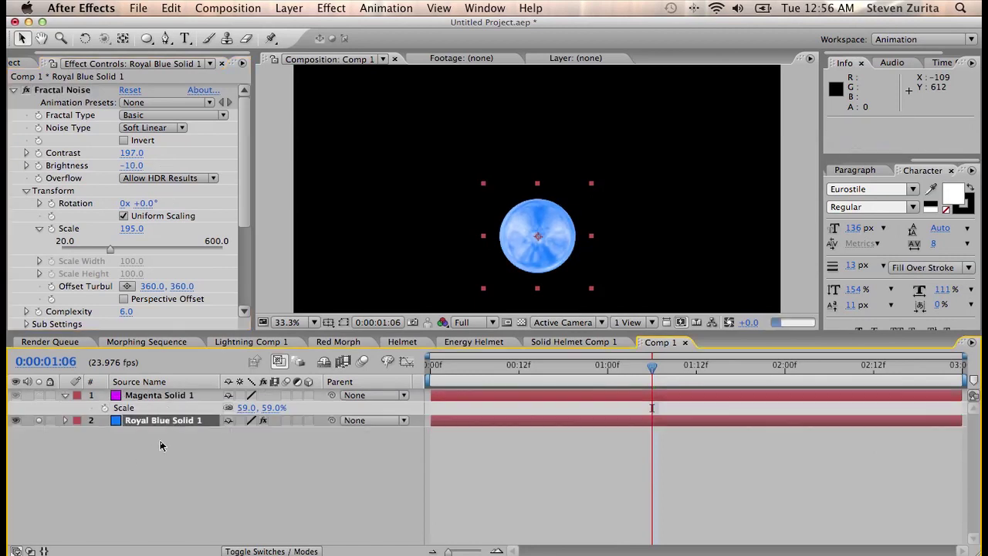
click(49, 421)
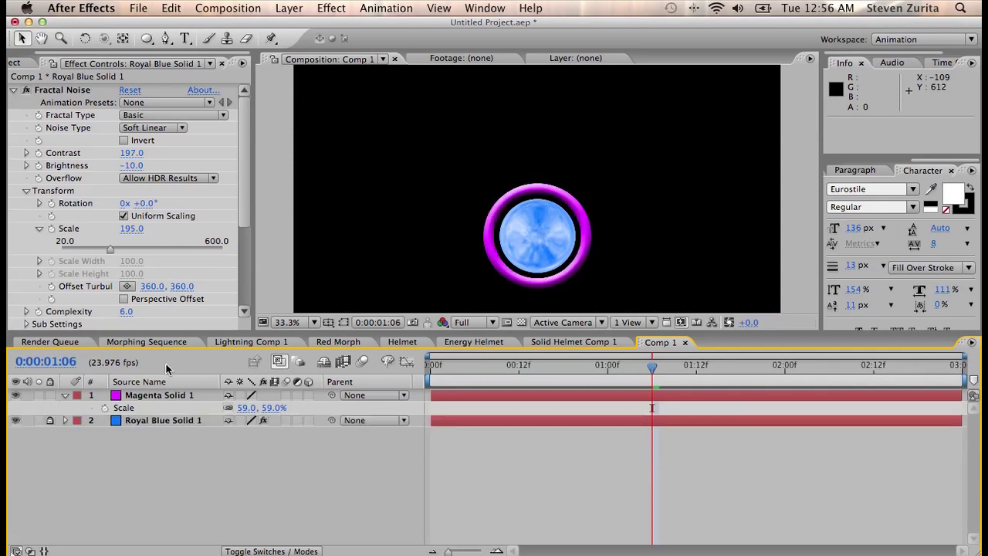
scroll(239, 181, down, 6)
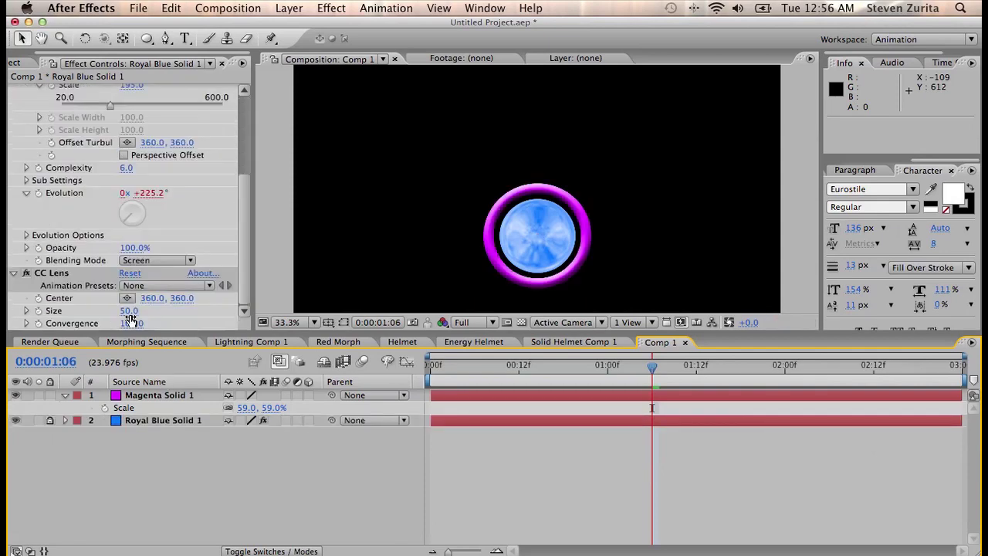
click(139, 316)
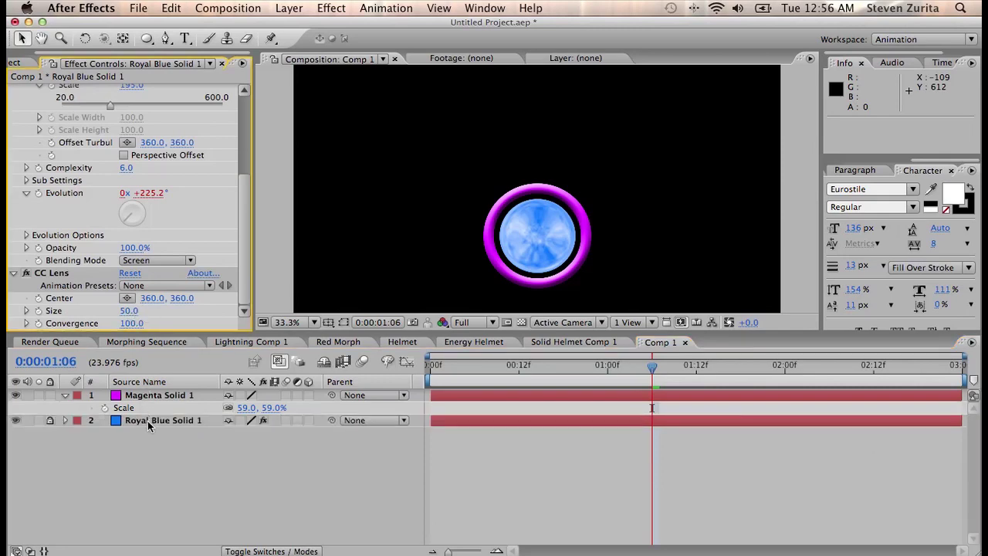
click(51, 420)
click(142, 421)
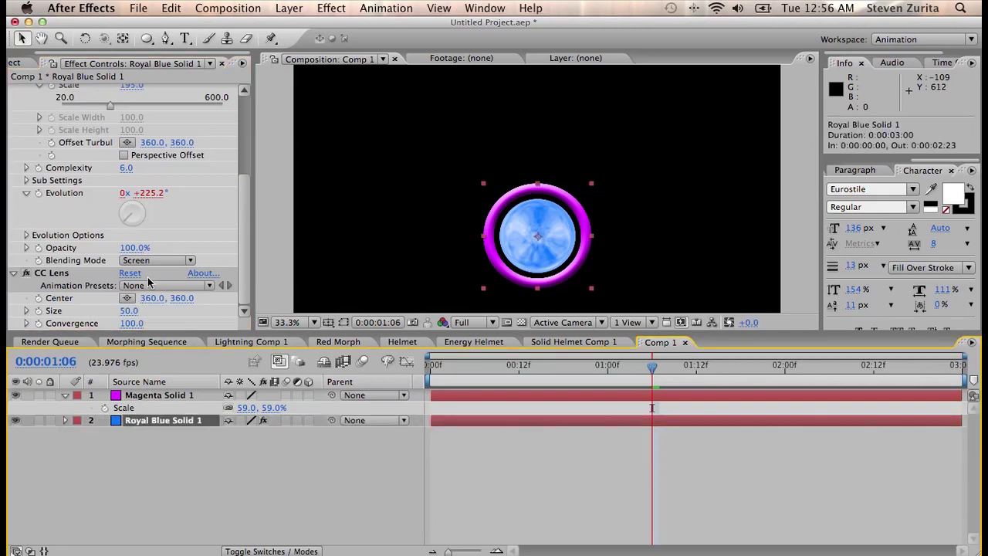
- Set CC Lens size to 65 and shift its centre to 349.8, 344.7
drag(124, 315, 135, 311)
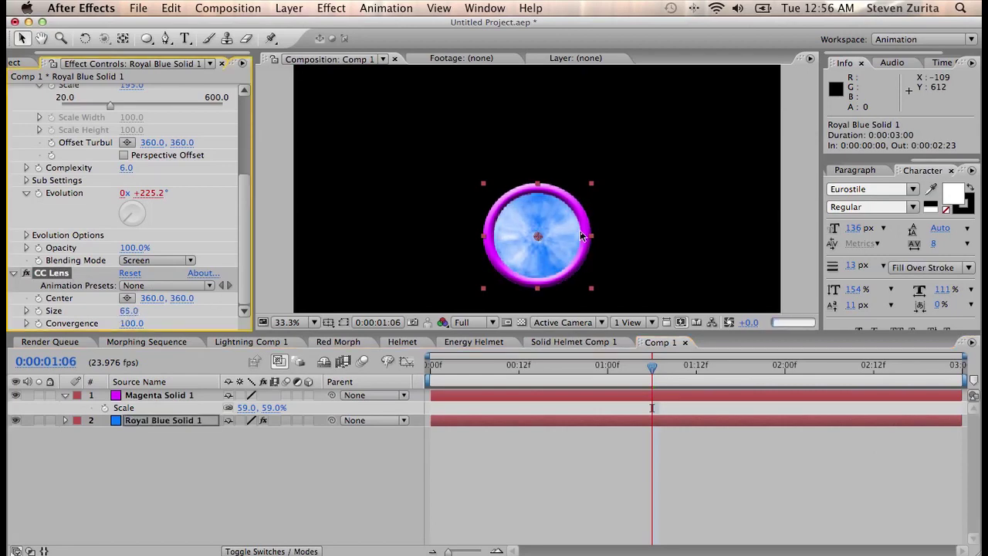
click(538, 242)
drag(538, 241, 530, 231)
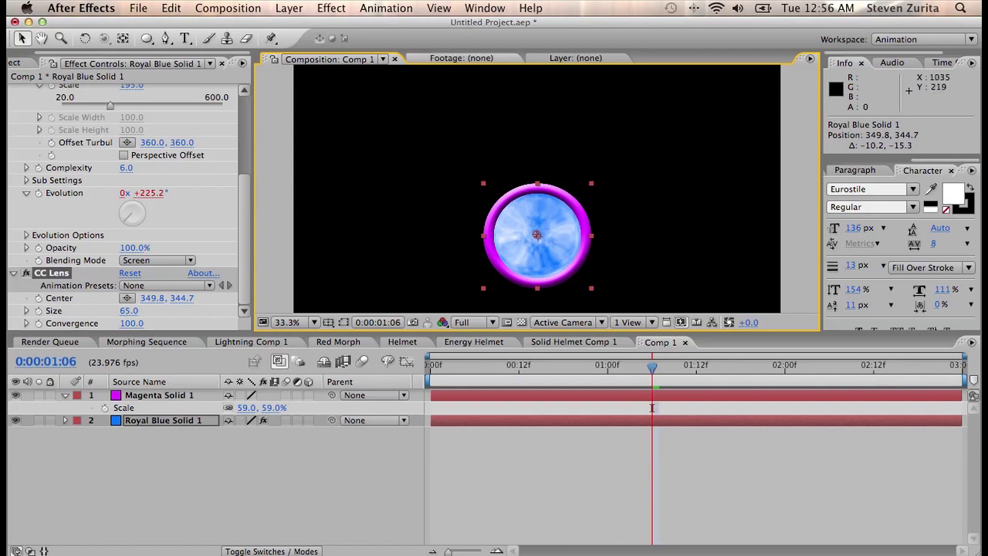
click(289, 8)
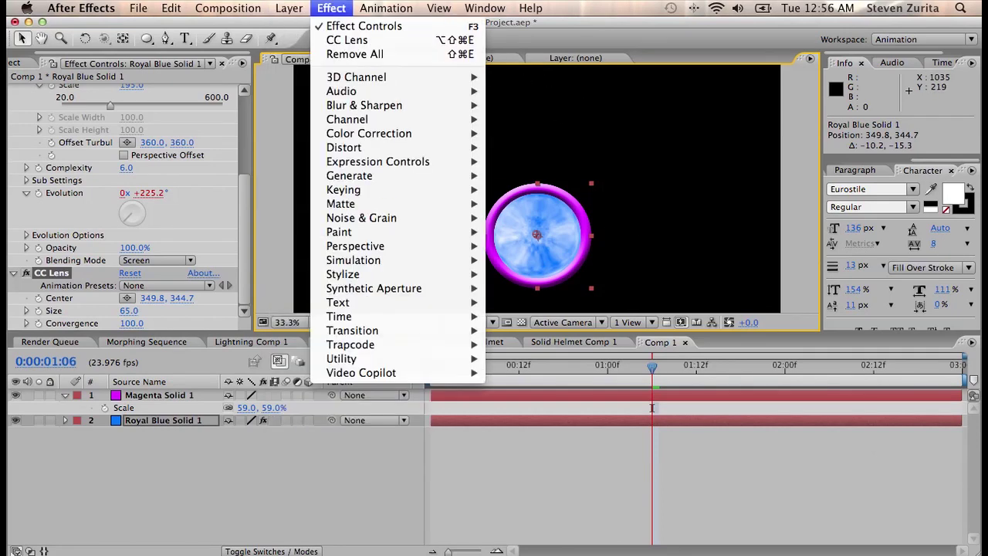
mouse_move(464, 373)
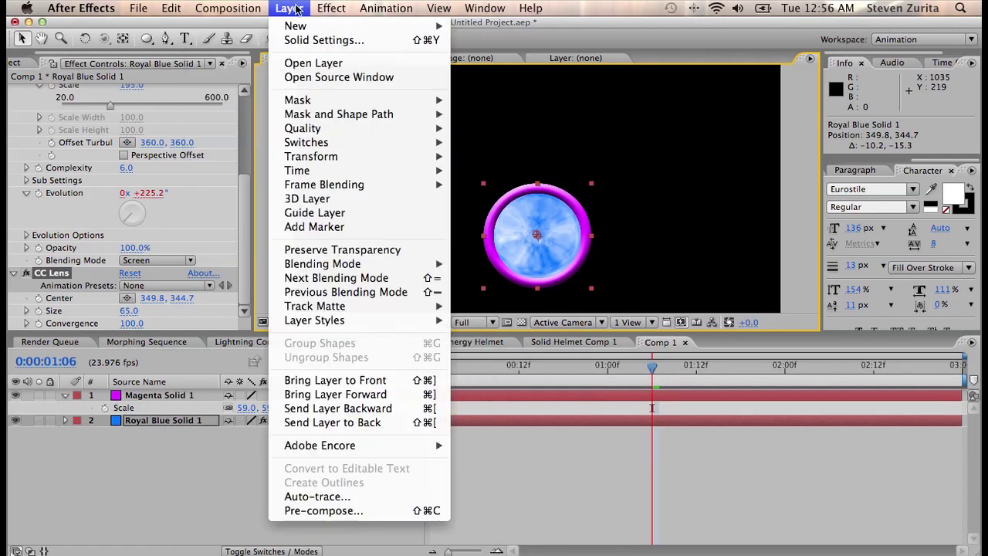
- Create a new yellow solid layer for the lightning bolt
mouse_move(309, 26)
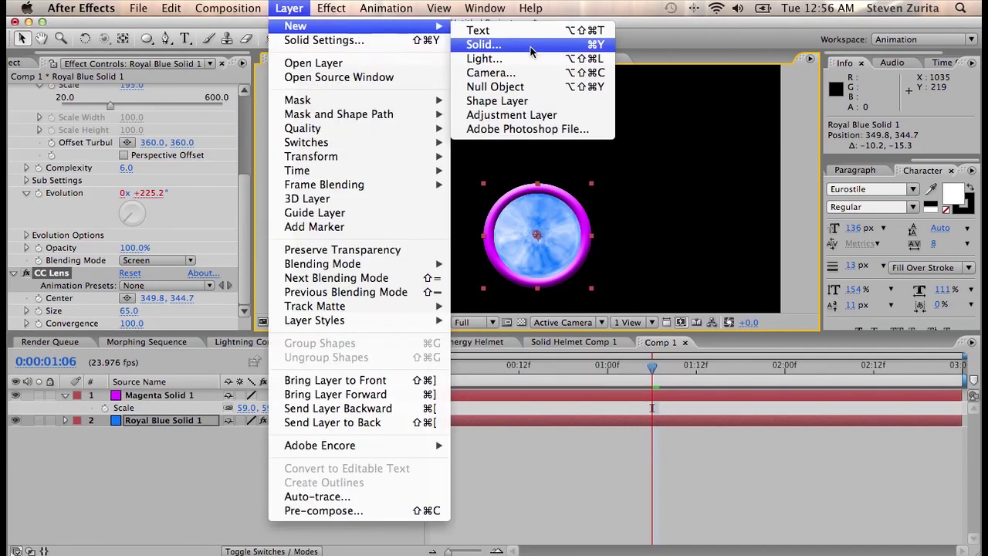
click(531, 48)
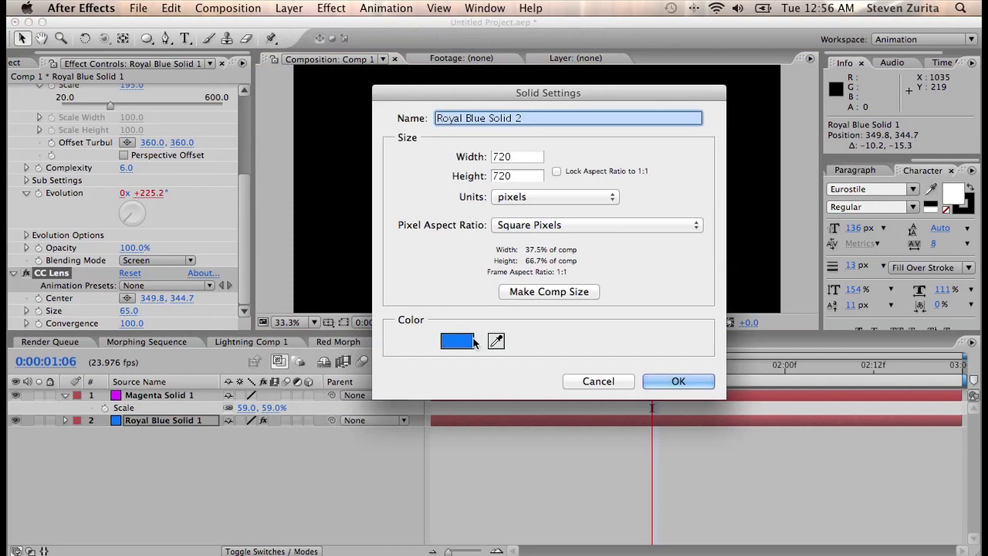
click(472, 341)
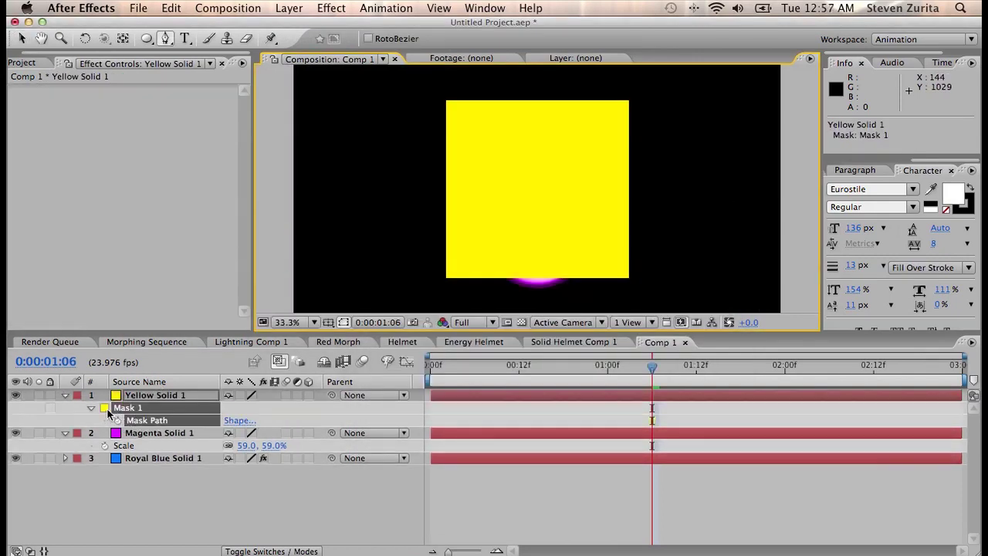
- Delete the old mask and set the bolt mask's outline colour to blue
key(Delete)
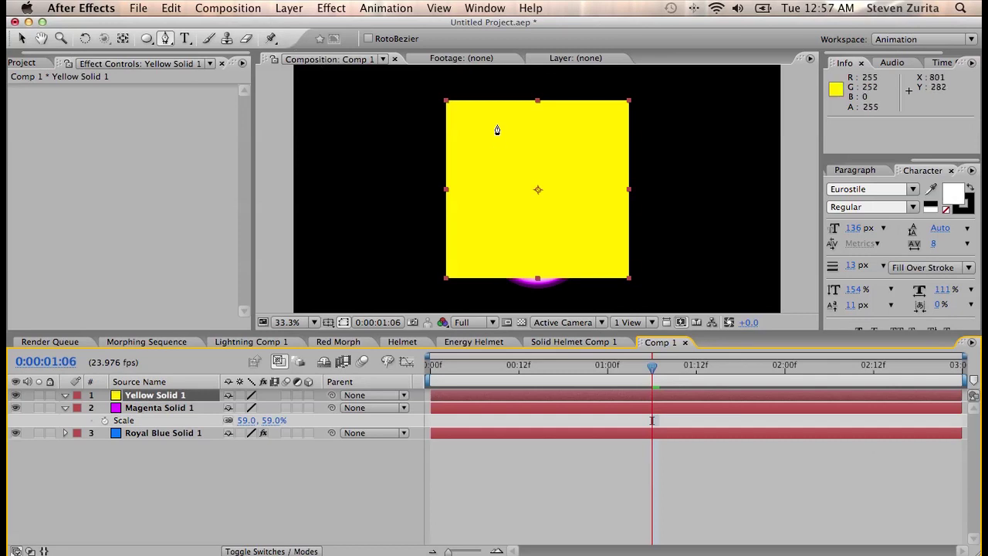
key(super+shift+n)
click(105, 422)
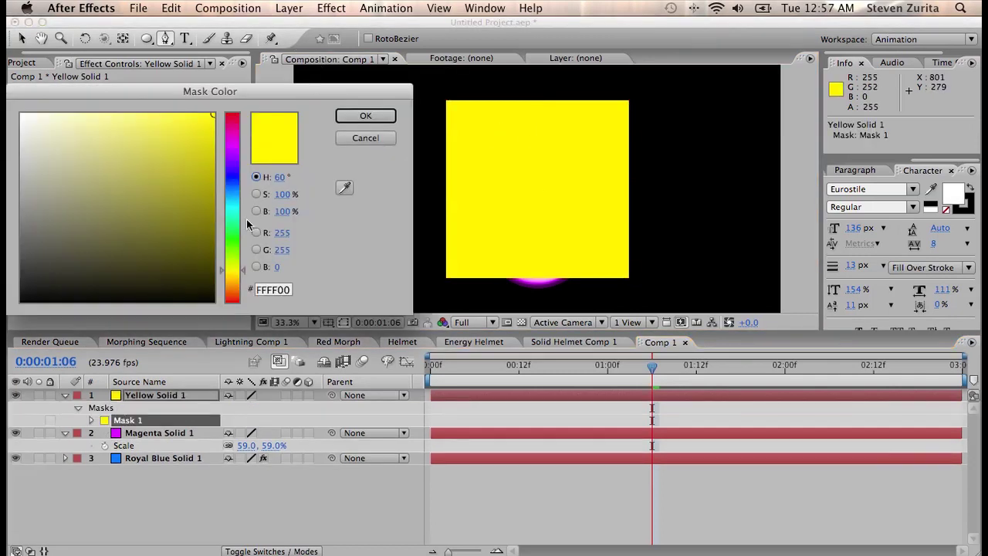
drag(230, 193, 227, 185)
click(366, 116)
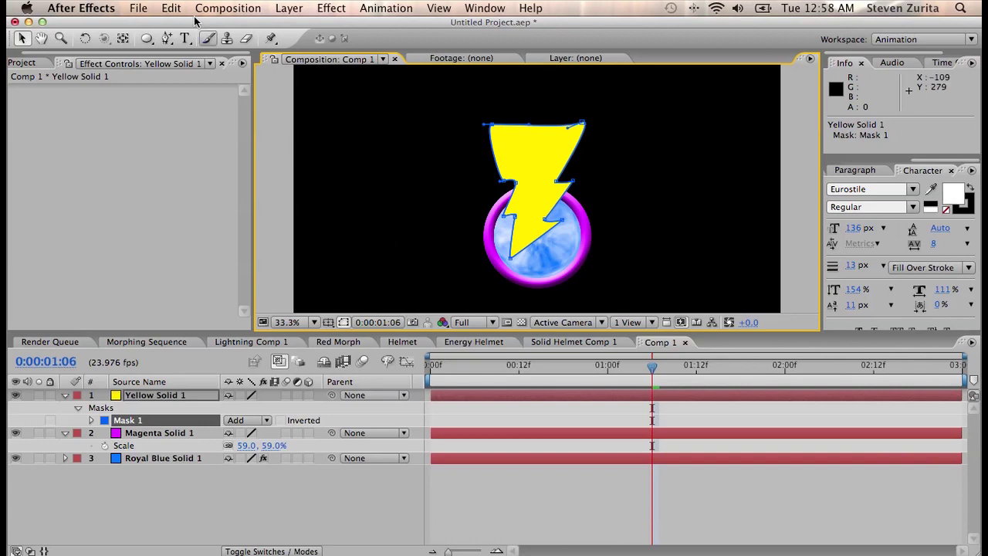
click(228, 8)
- Create a composition-sized solid named 'Element'
mouse_move(289, 7)
mouse_move(298, 25)
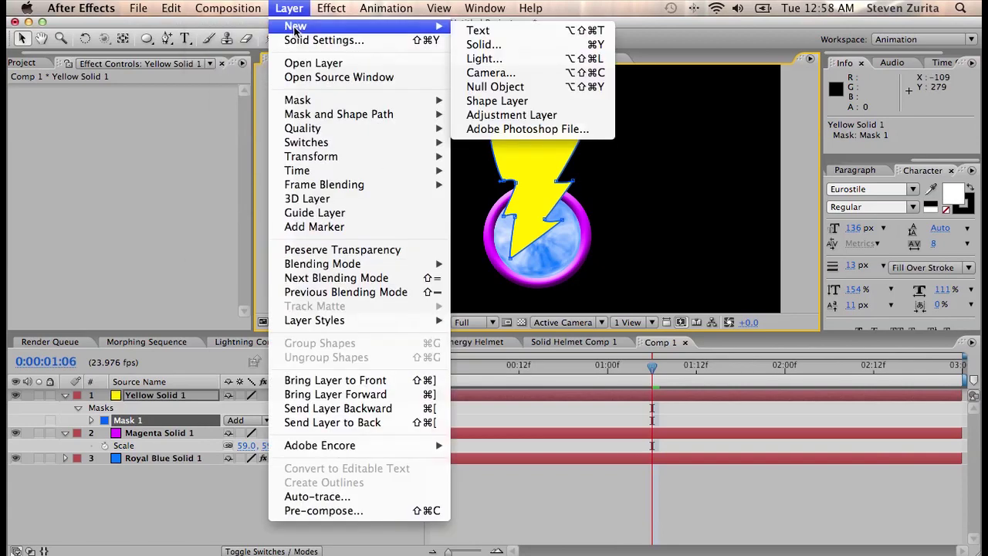
click(494, 45)
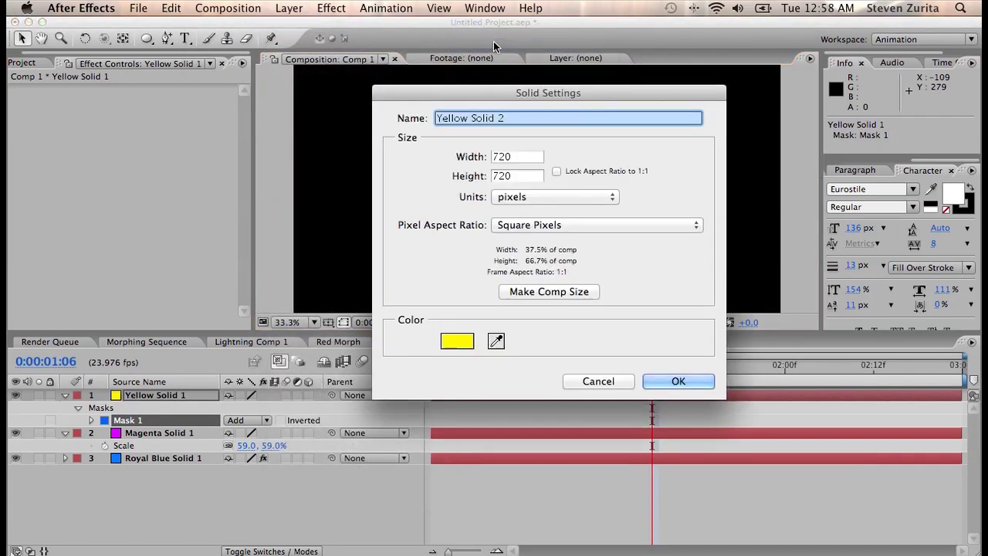
text(⇧lement)
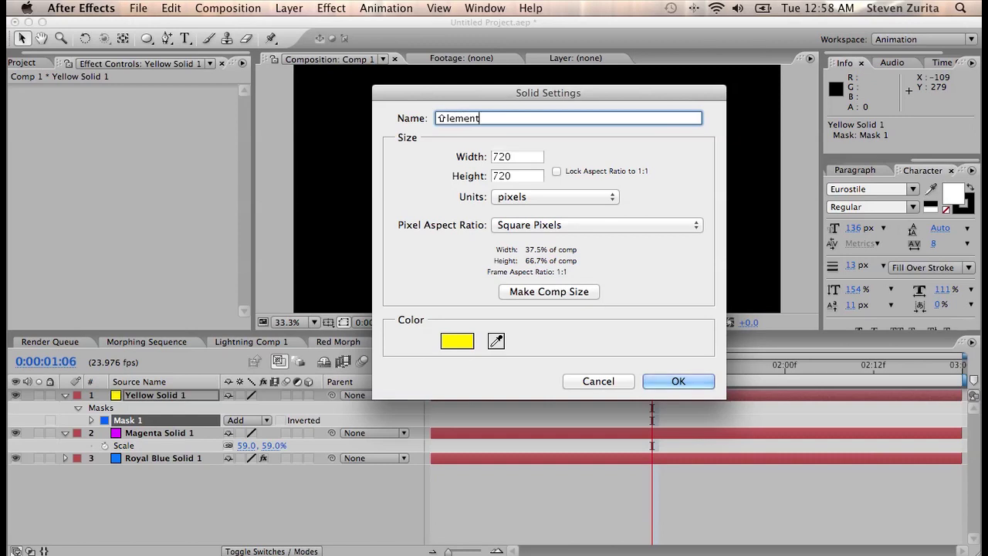
key(BackSpace)
key(BackSpace)
key(BackSpace)
key(BackSpace)
key(BackSpace)
key(BackSpace)
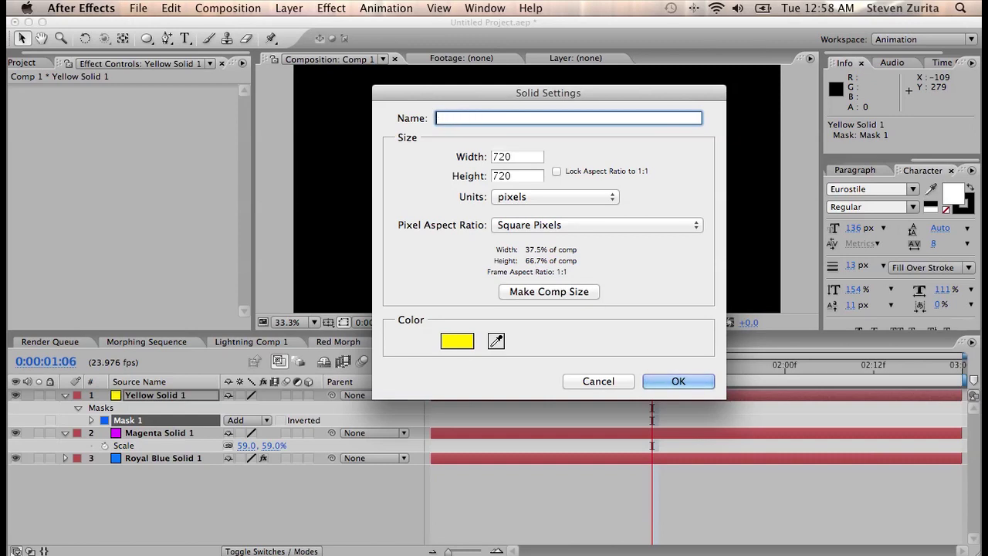
text(Element)
click(532, 293)
click(647, 383)
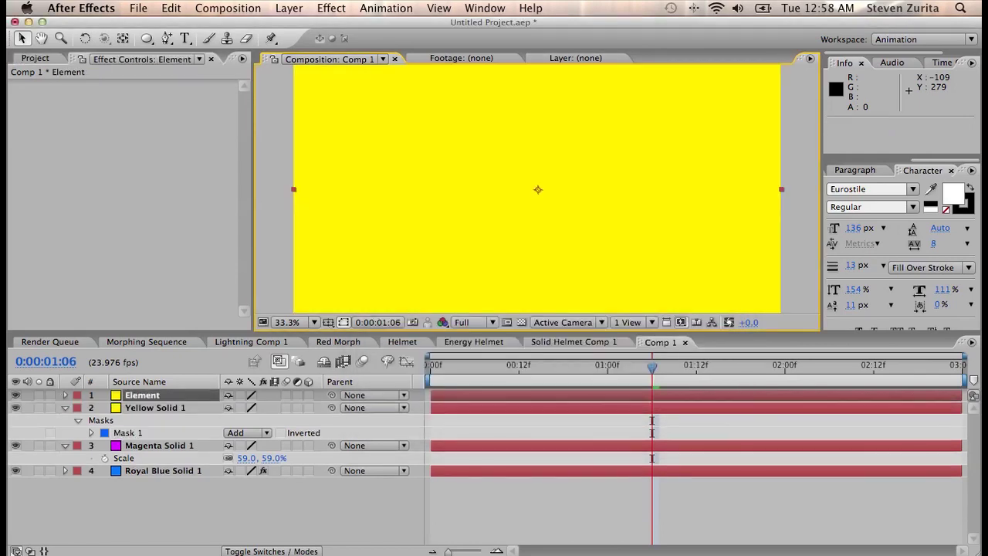
- Apply the Element effect and set Custom Layers Path Layer 1 to Yellow Solid 1
click(332, 7)
click(340, 400)
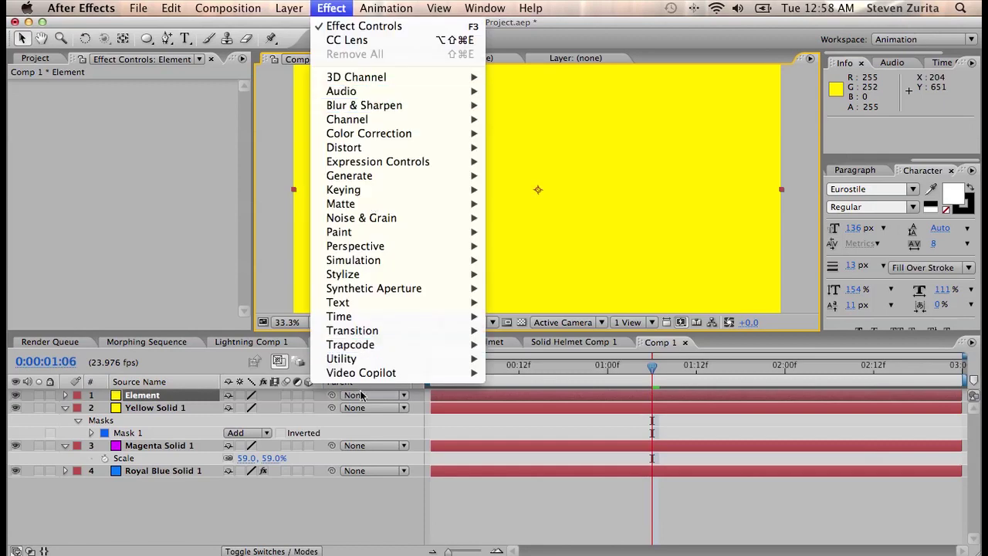
mouse_move(363, 377)
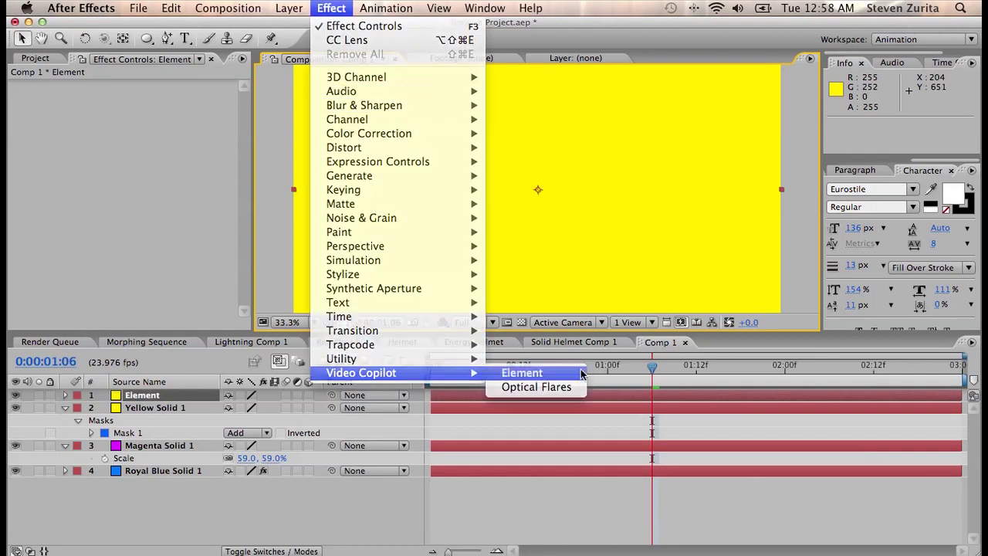
click(581, 373)
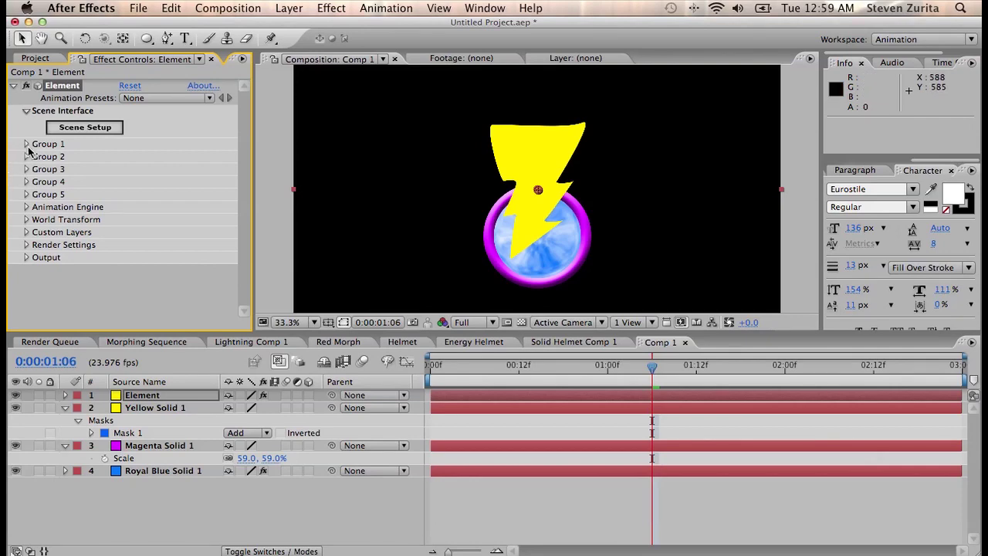
click(27, 232)
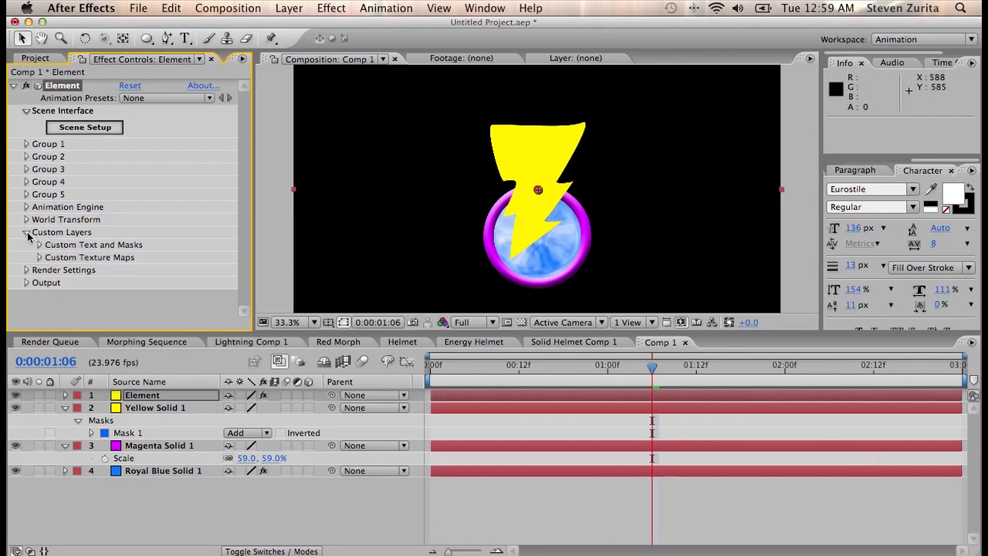
click(40, 245)
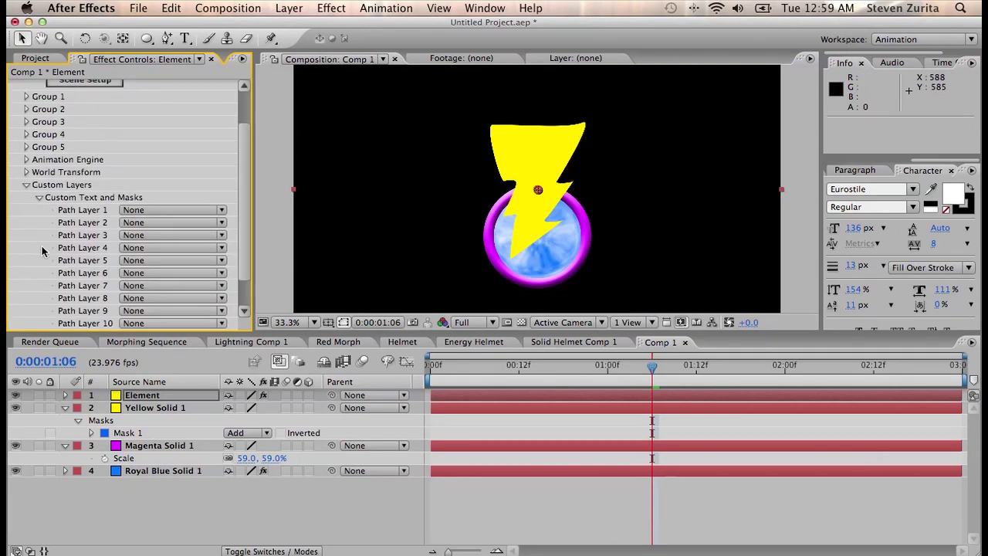
click(134, 207)
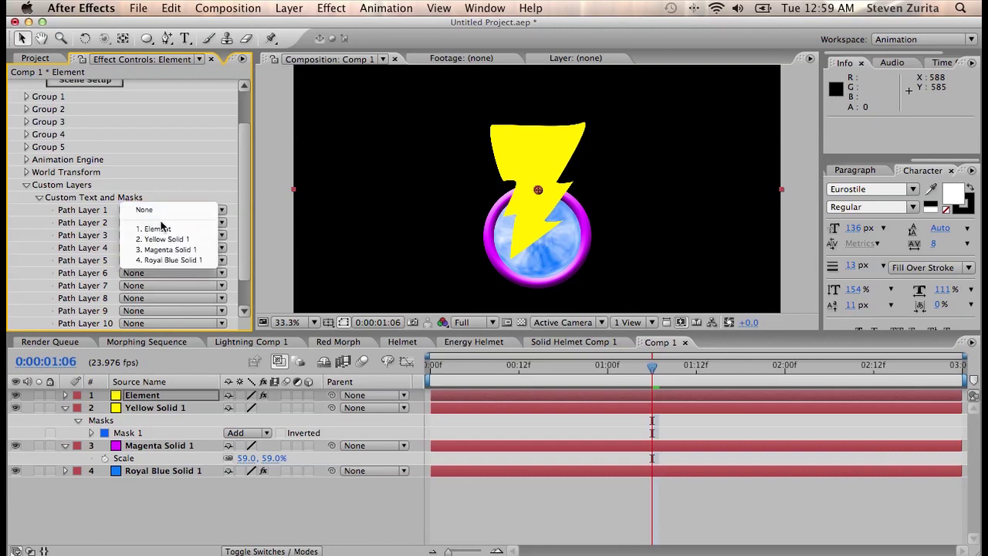
click(163, 238)
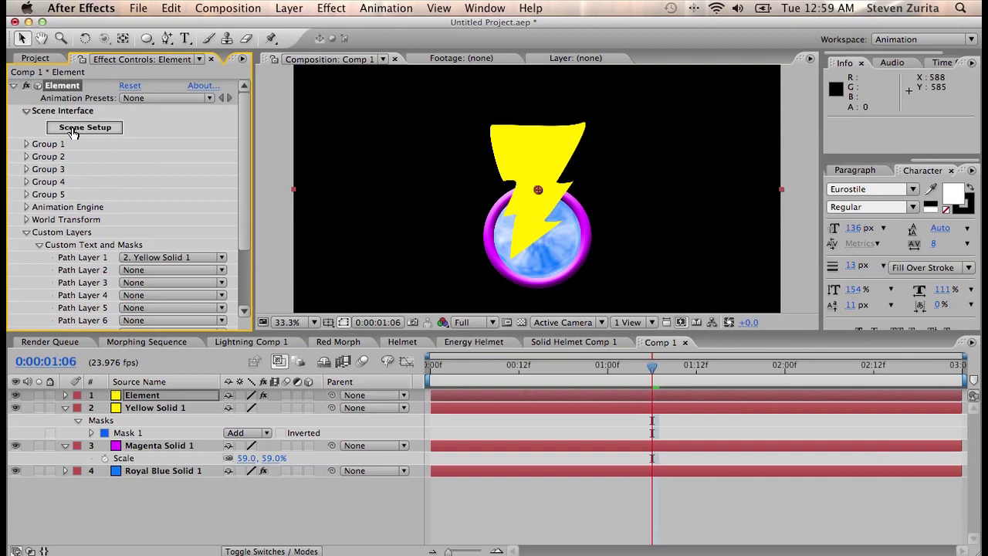
- Extrude the bolt outline from Custom Path 1 into a 3D model and orbit to see its depth
click(81, 127)
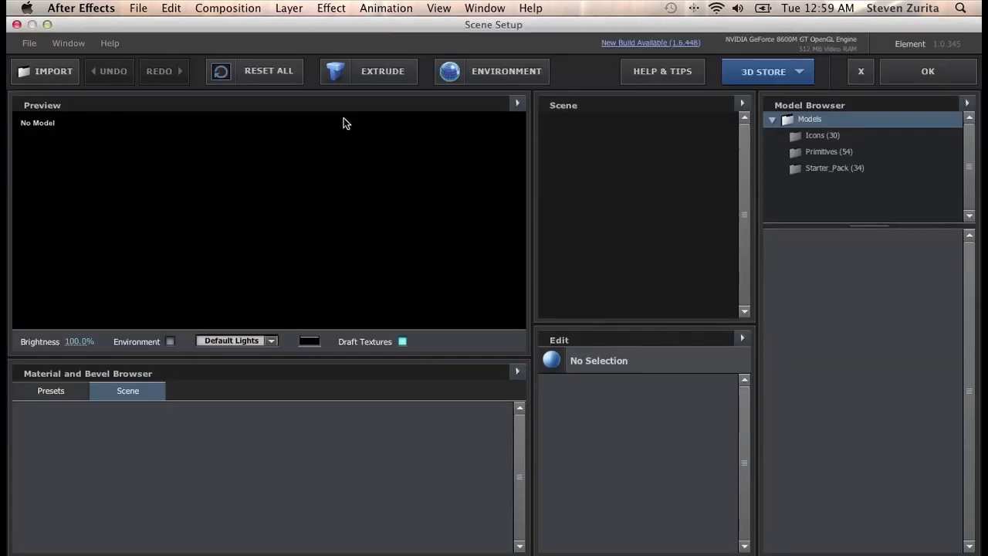
click(366, 79)
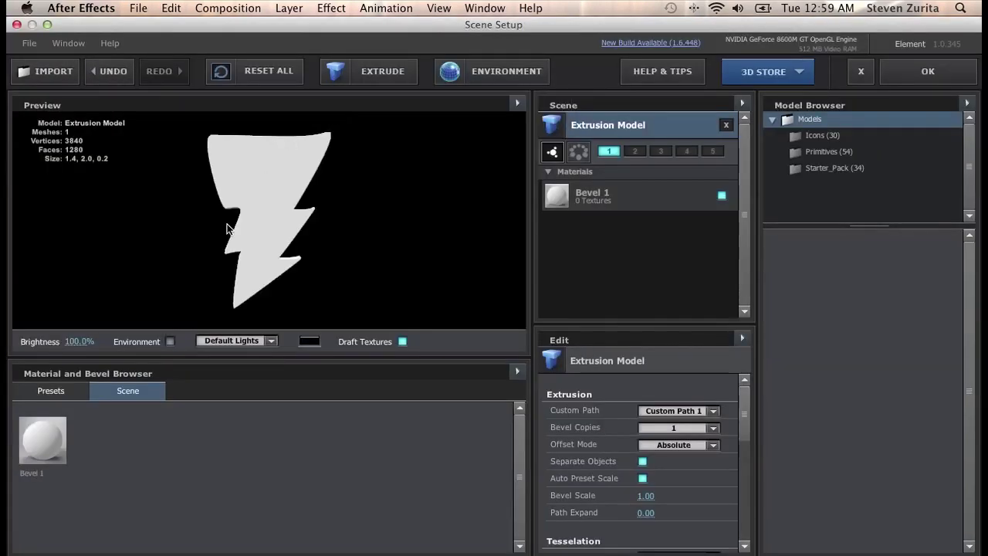
drag(263, 172, 243, 166)
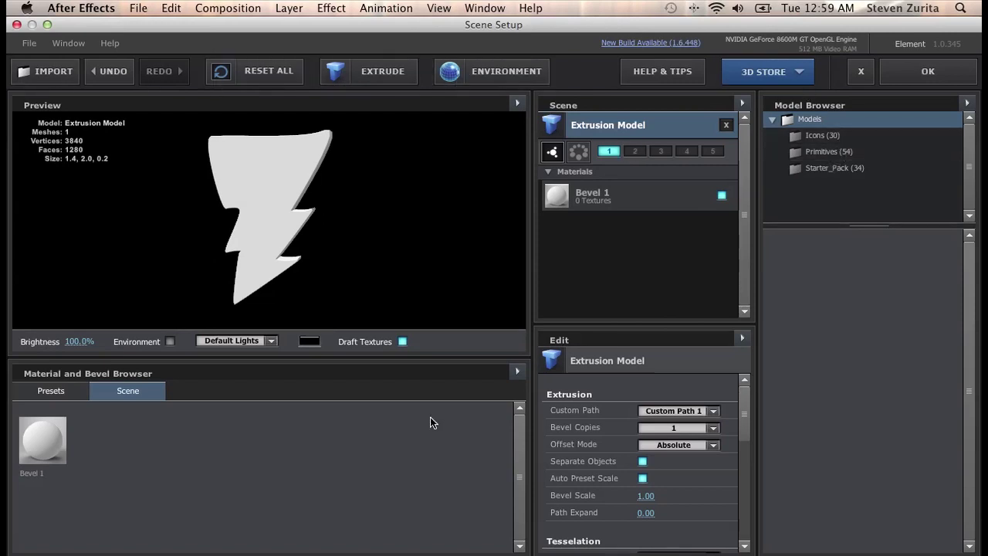
- Apply the Gold_Basic preset material to the extruded bolt
click(41, 388)
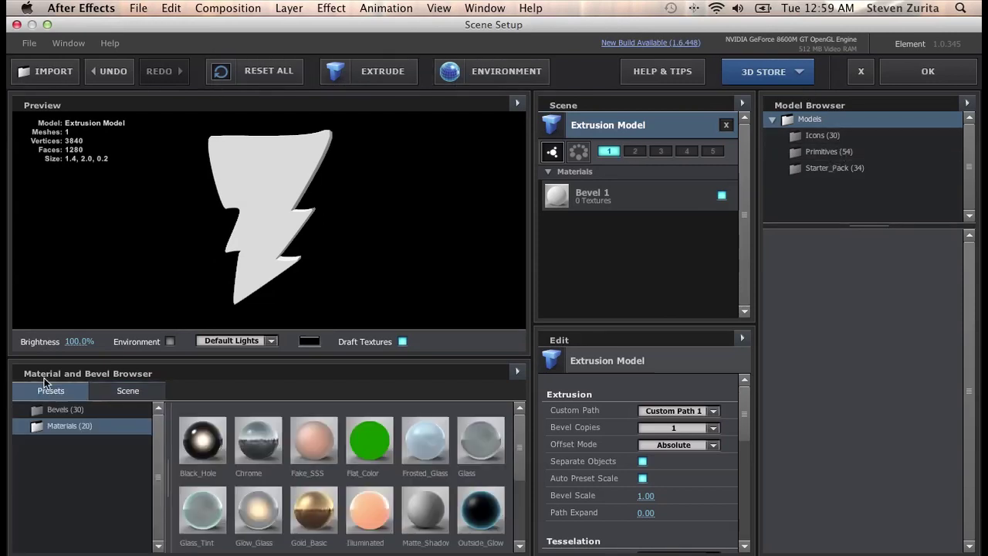
click(314, 506)
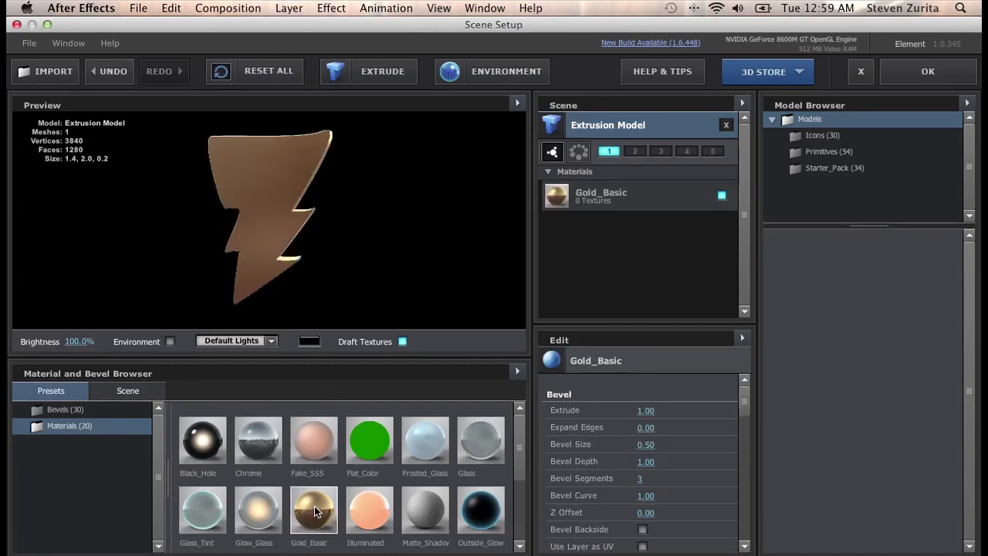
mouse_move(275, 209)
mouse_down()
mouse_move(301, 210)
mouse_move(255, 210)
mouse_move(274, 210)
mouse_up()
- Try the Caution and Gold_Rim bevel presets on the bolt
click(71, 409)
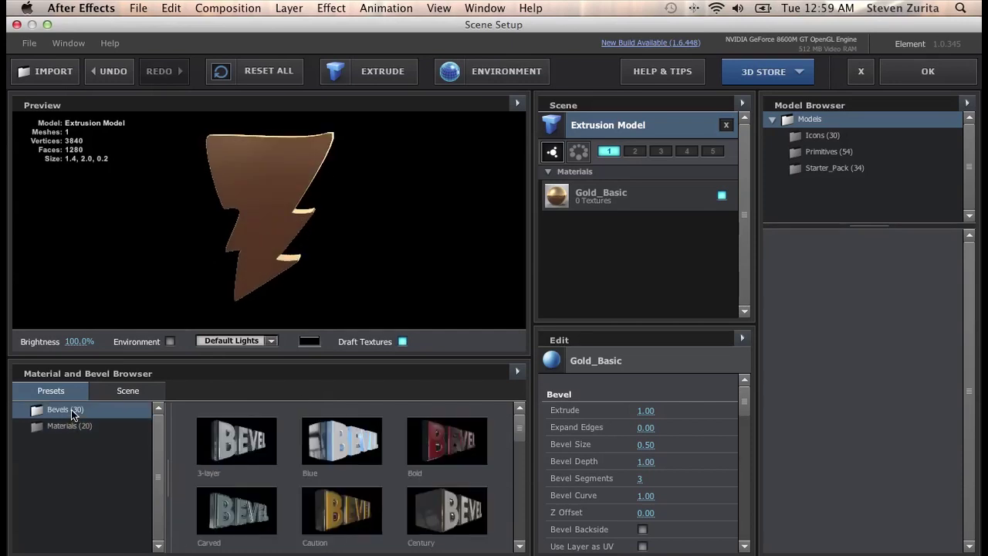
click(360, 512)
drag(284, 250, 325, 270)
scroll(521, 438, down, 1)
scroll(521, 438, down, 4)
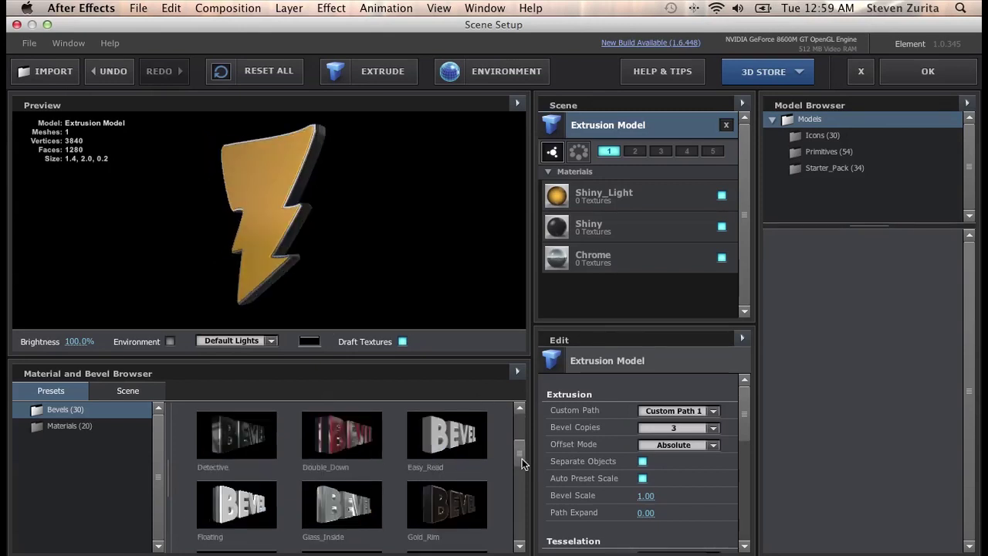
click(471, 466)
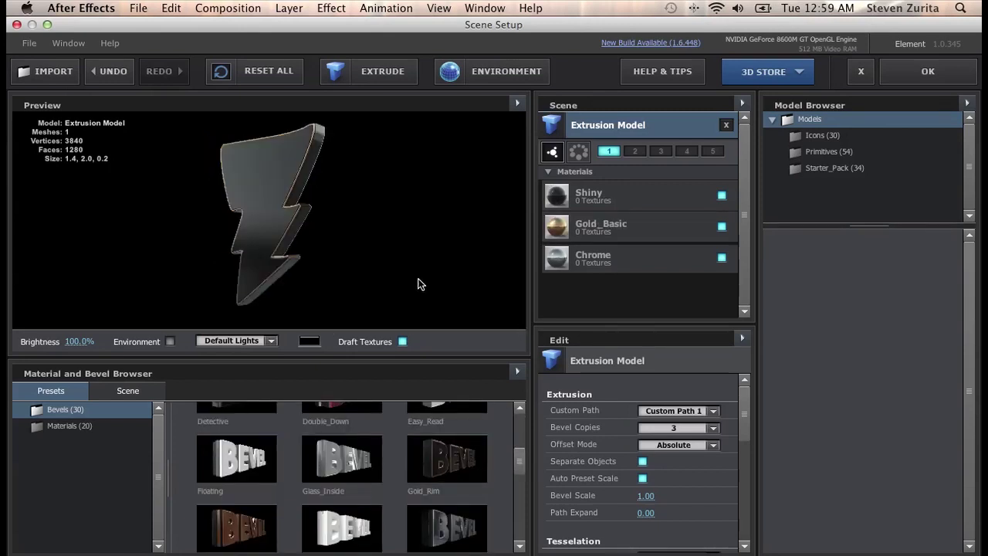
drag(522, 456, 525, 407)
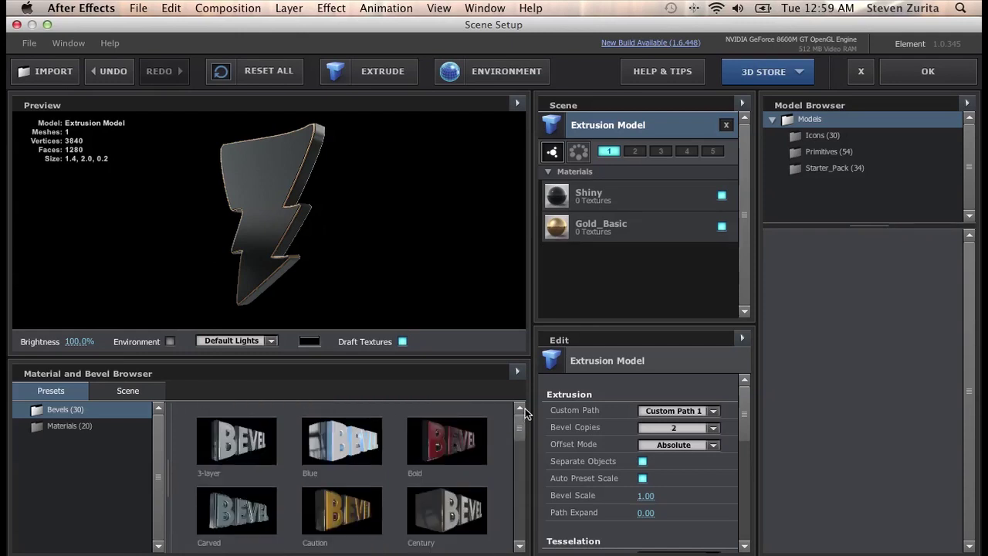
- Reapply Gold_Basic so both material slots use the gold finish
click(100, 429)
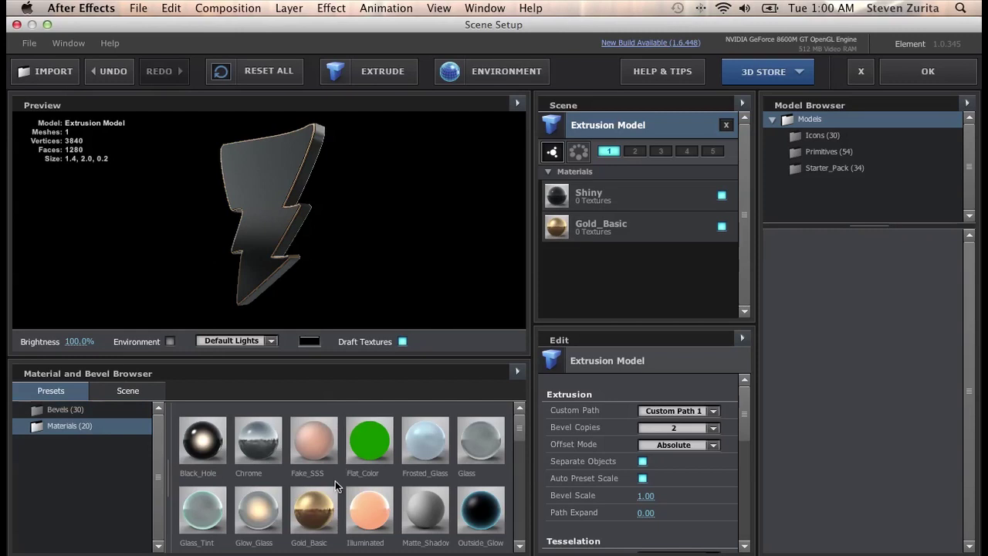
click(315, 510)
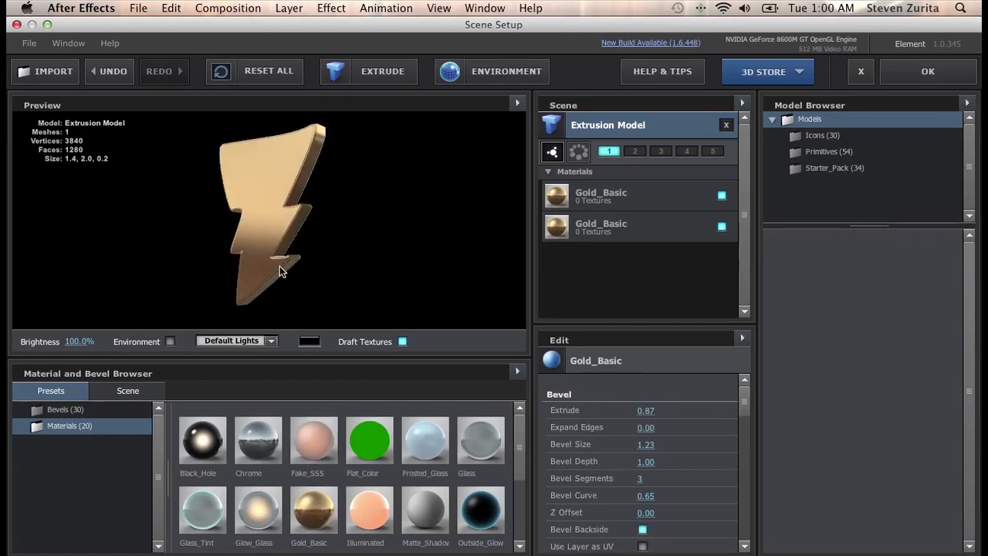
drag(286, 280, 278, 283)
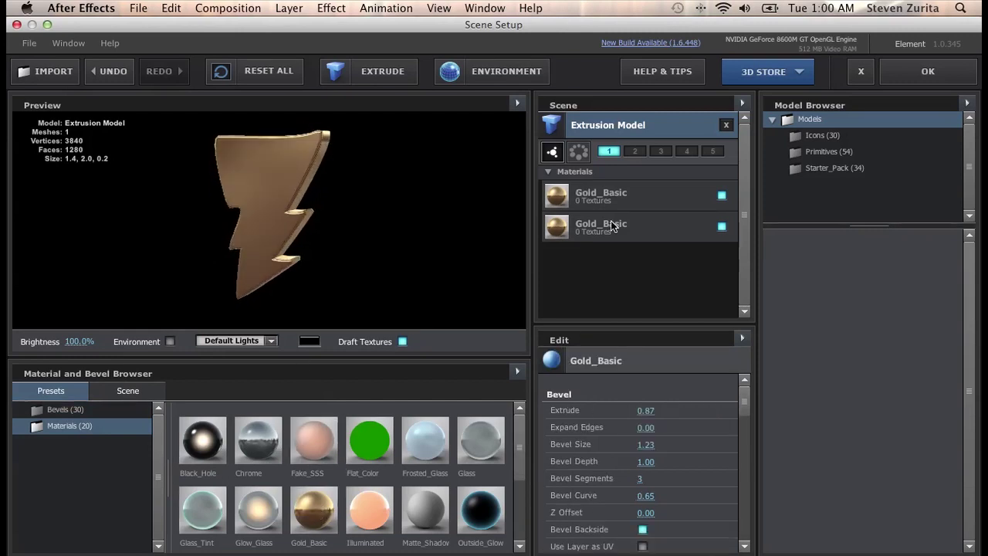
click(464, 81)
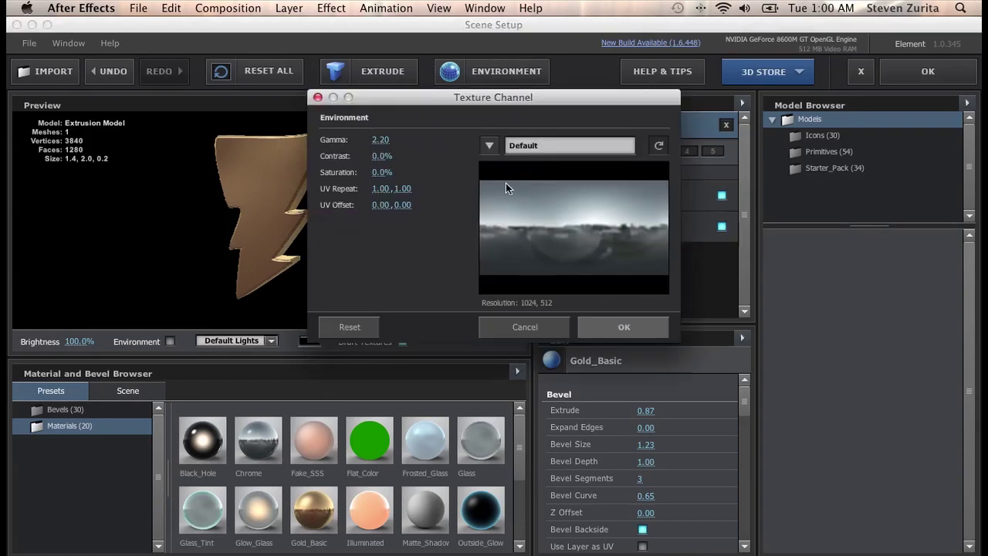
- Try Studio_blurred, settle on the Studio environment preset, and accept the Element scene
click(501, 141)
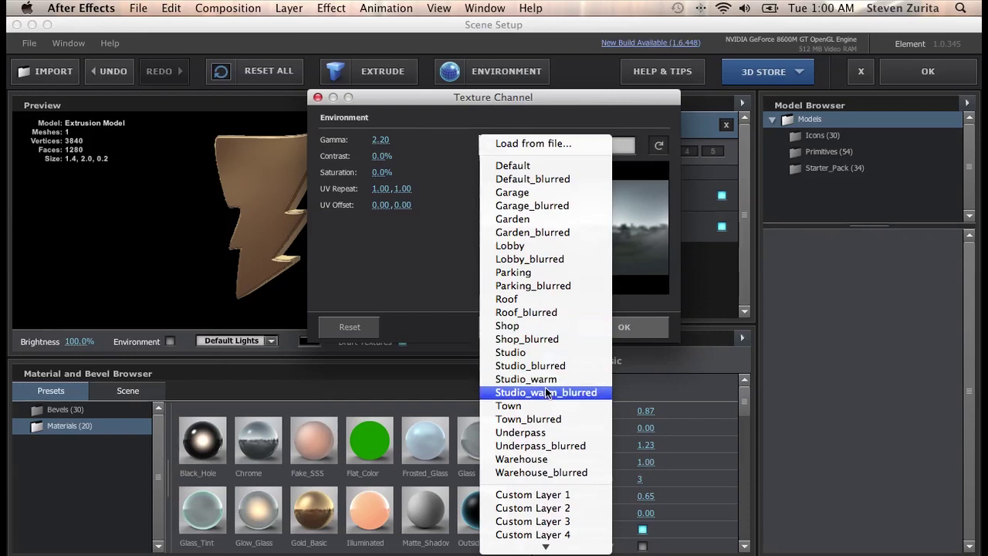
click(545, 367)
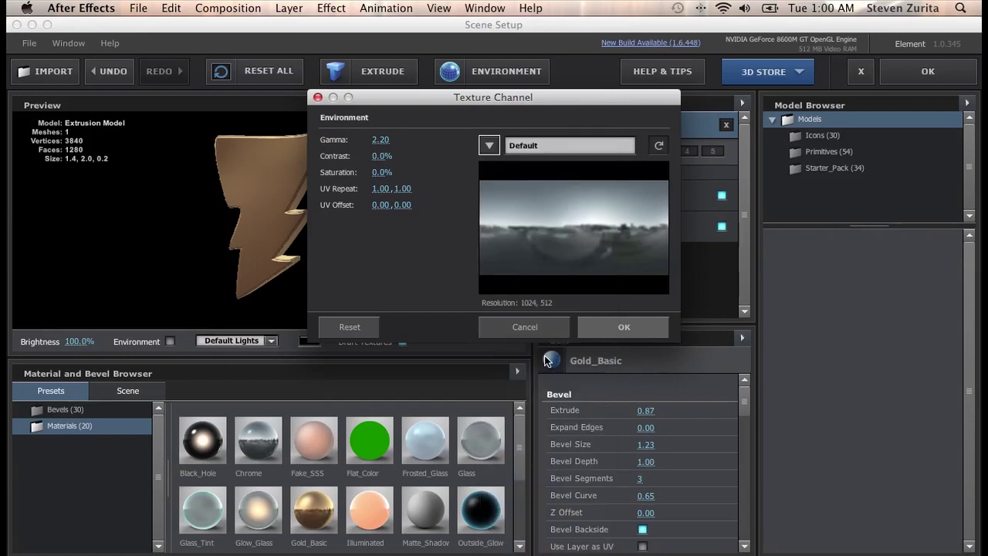
click(490, 146)
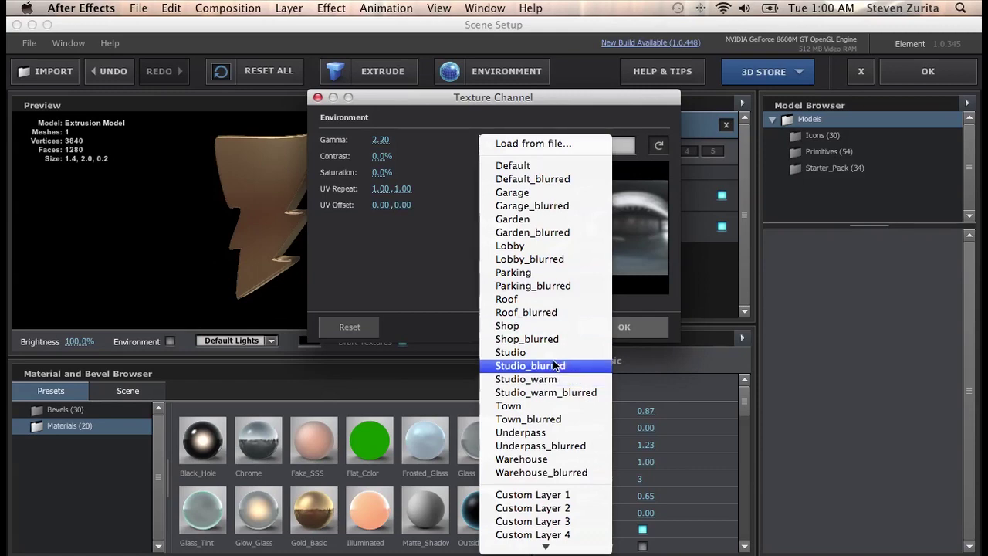
click(572, 352)
click(625, 327)
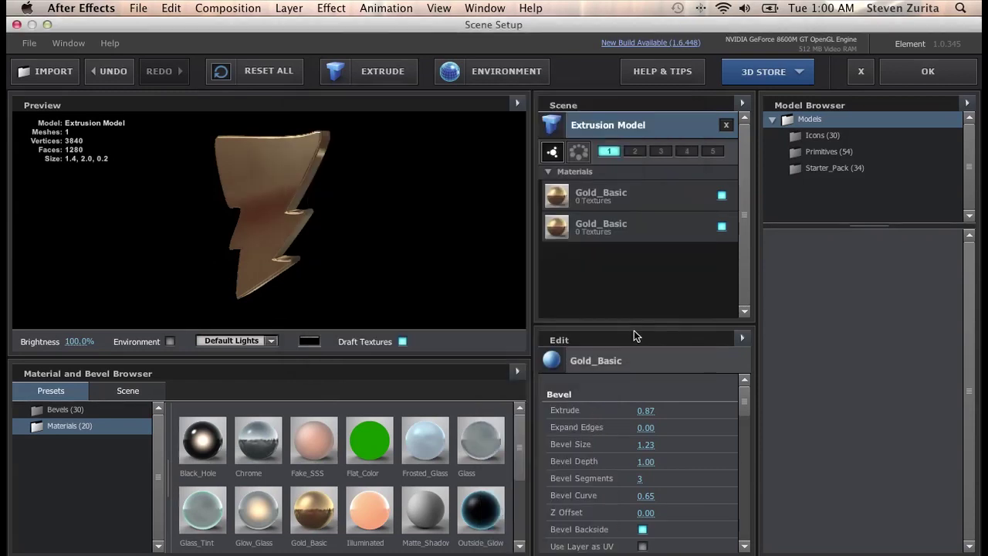
drag(303, 220, 292, 209)
click(970, 68)
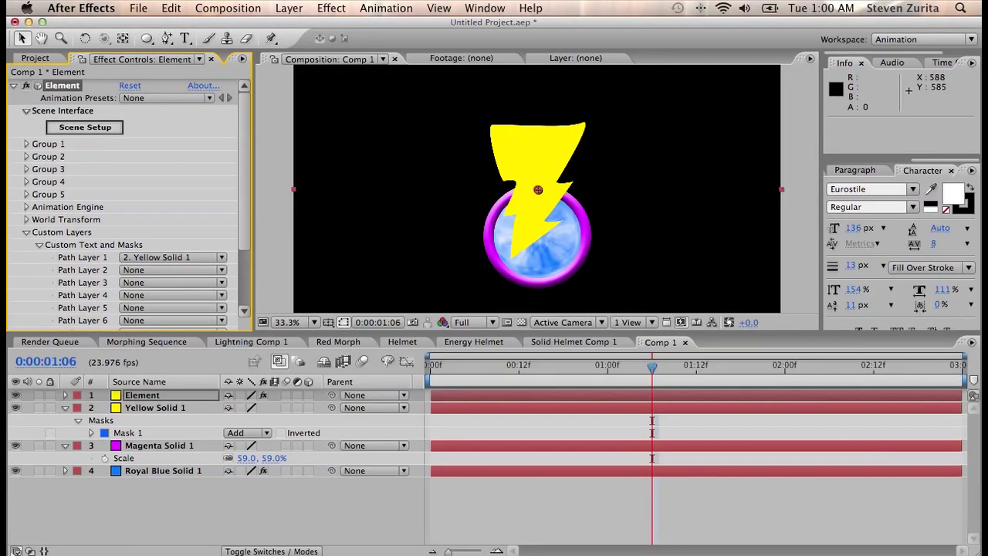
- Hide Yellow Solid 1 and expand Group 1's Particle Replicator settings
click(15, 408)
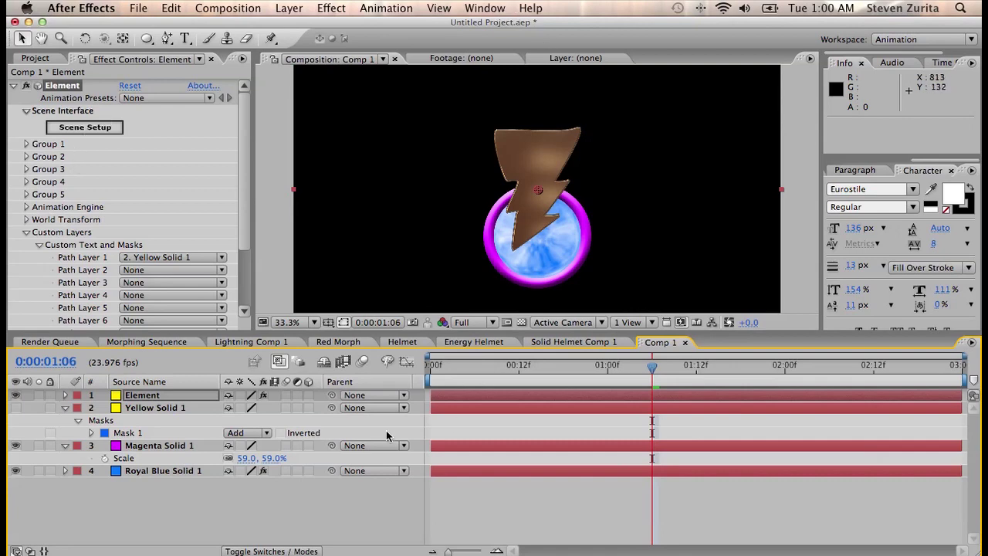
click(27, 231)
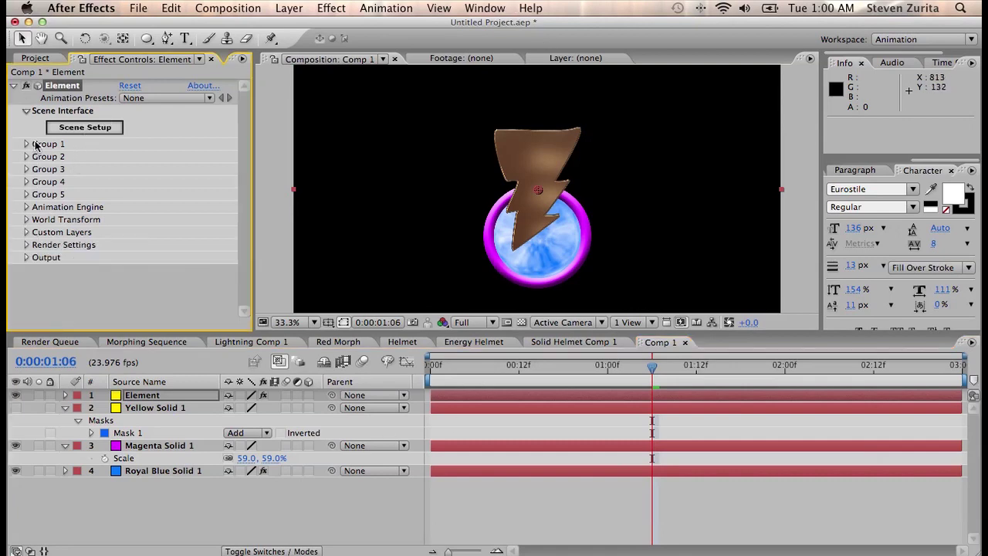
click(26, 144)
click(39, 156)
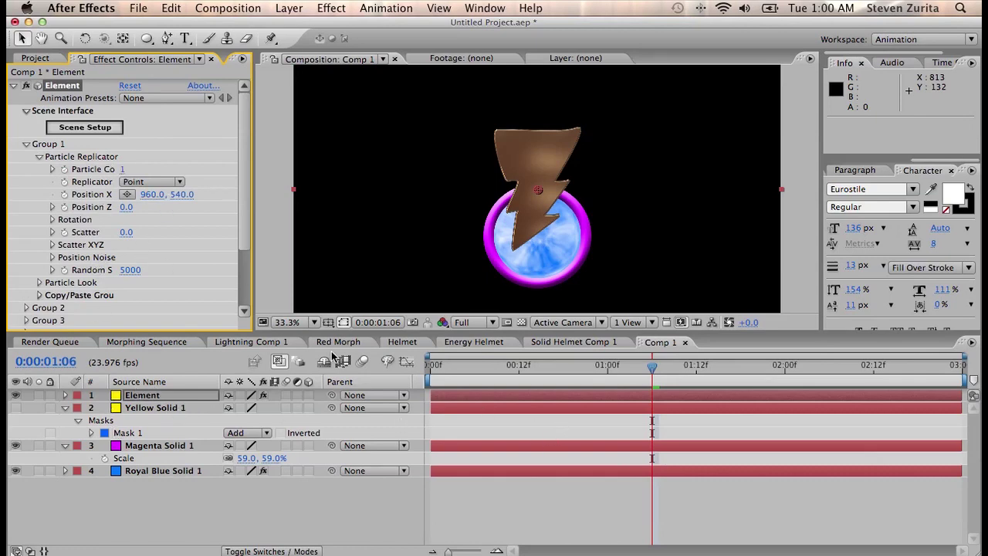
- Go to frame 4 and set the preview resolution to Quarter
click(466, 367)
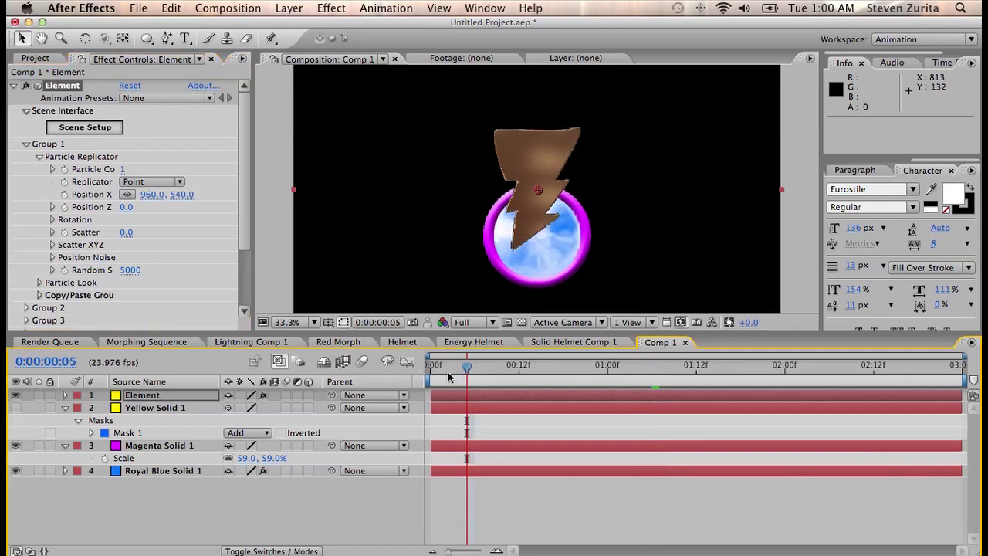
click(444, 366)
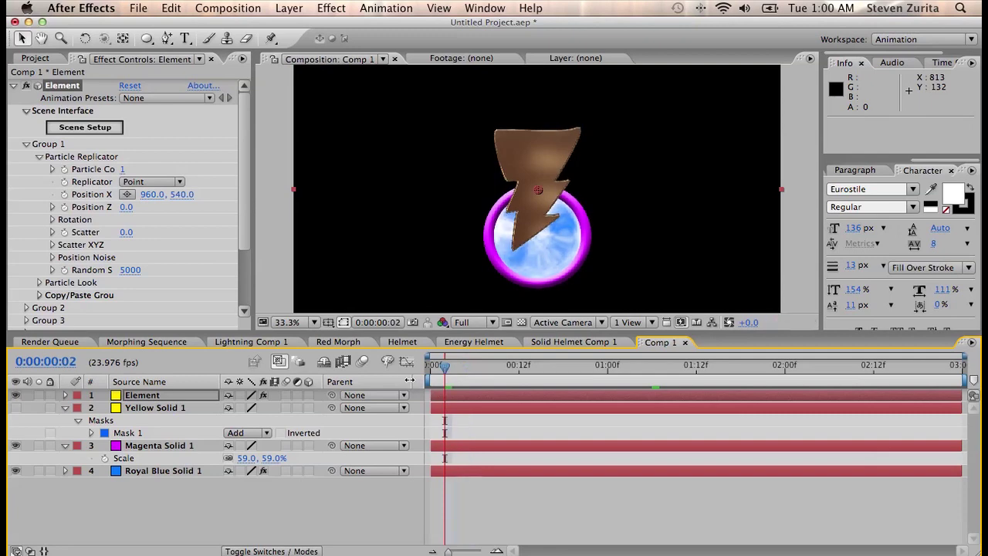
key(Page_Down)
key(Page_Down)
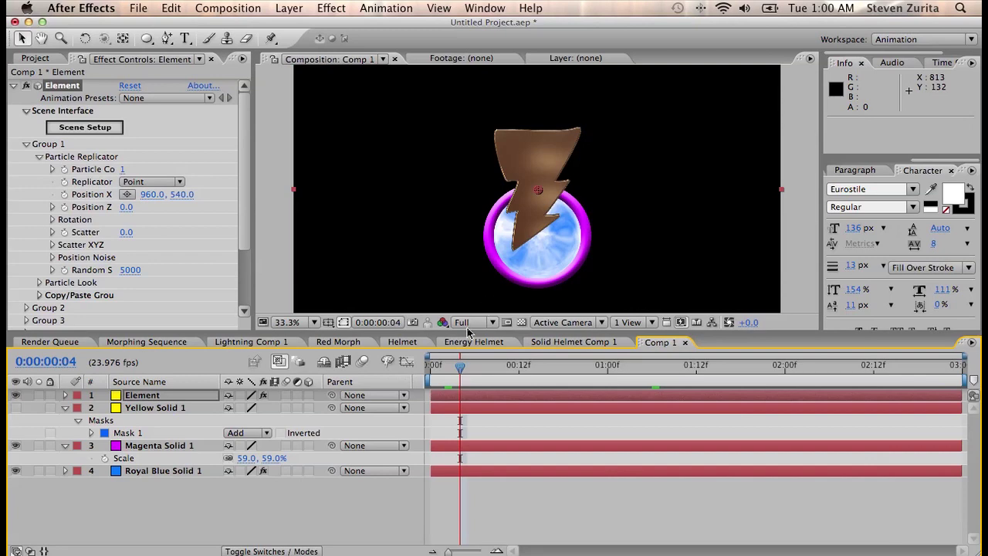
click(467, 323)
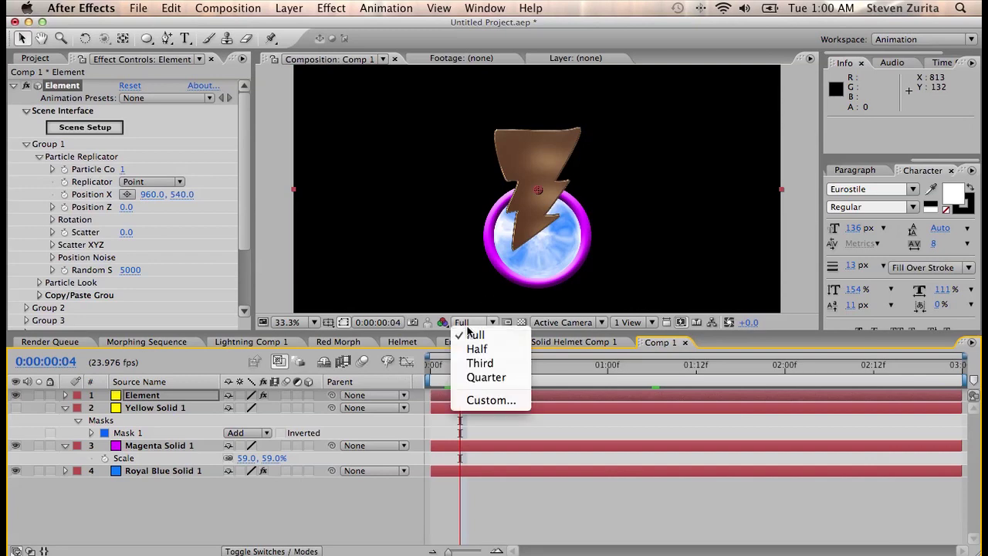
click(486, 378)
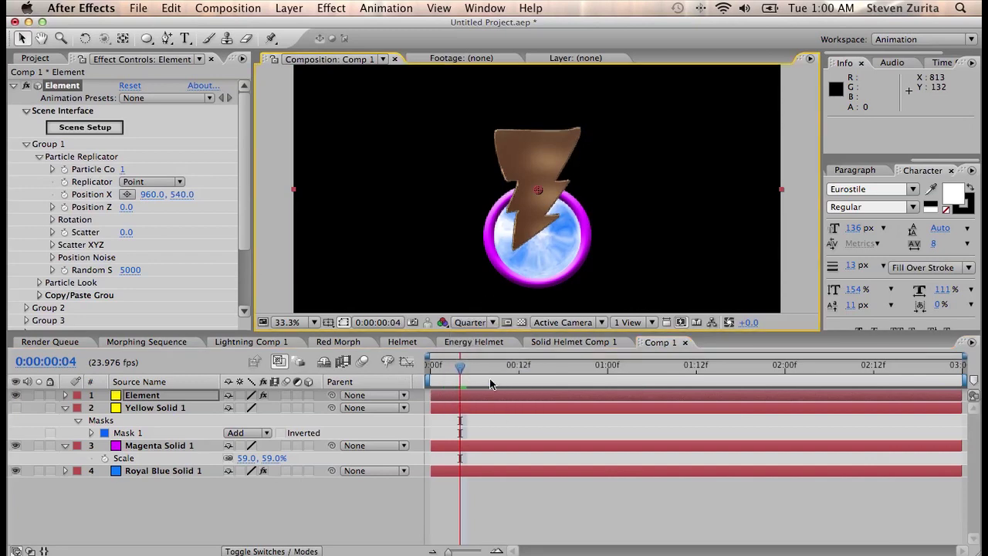
- Nudge the Particle Replicator position to 972, 523
click(65, 197)
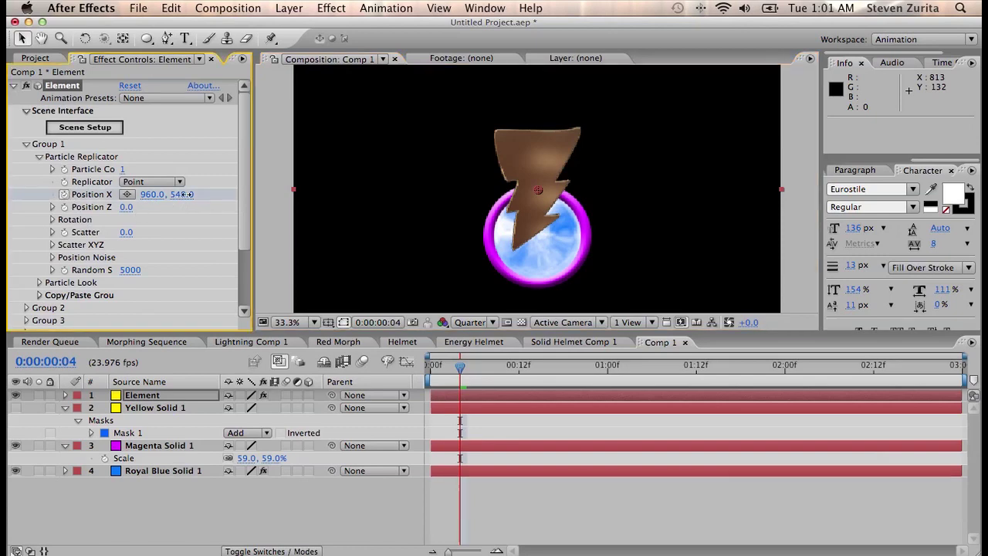
drag(182, 194, 174, 194)
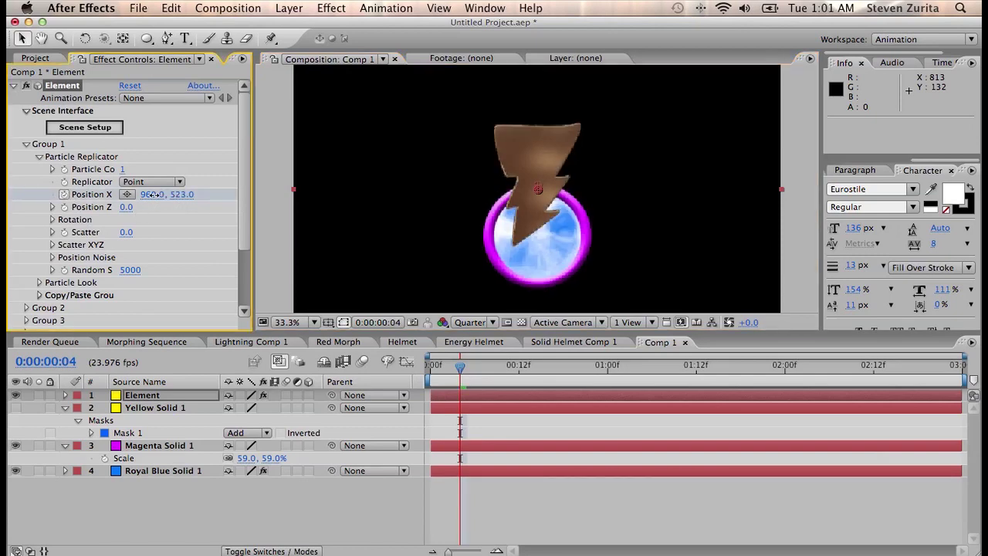
drag(151, 195, 161, 195)
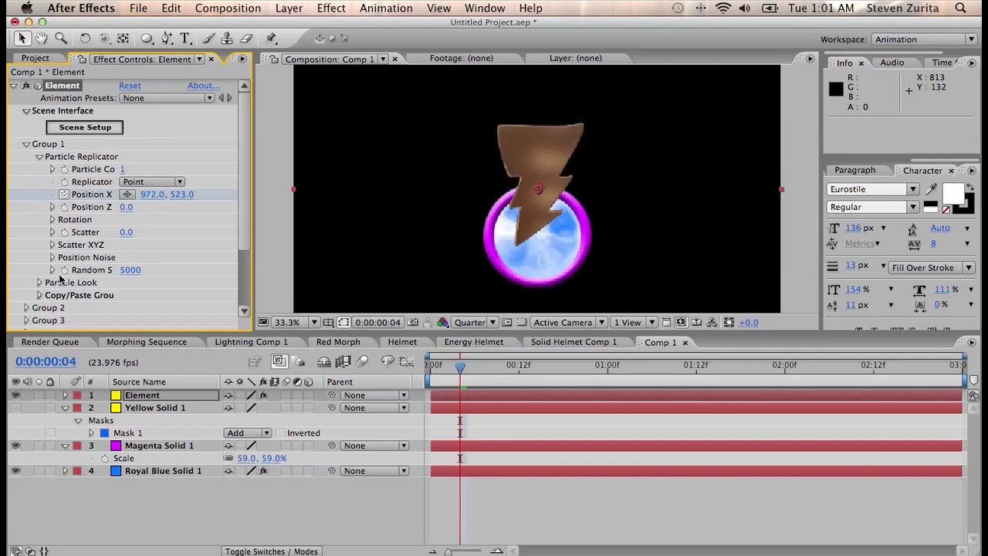
click(39, 283)
scroll(39, 285, down, 2)
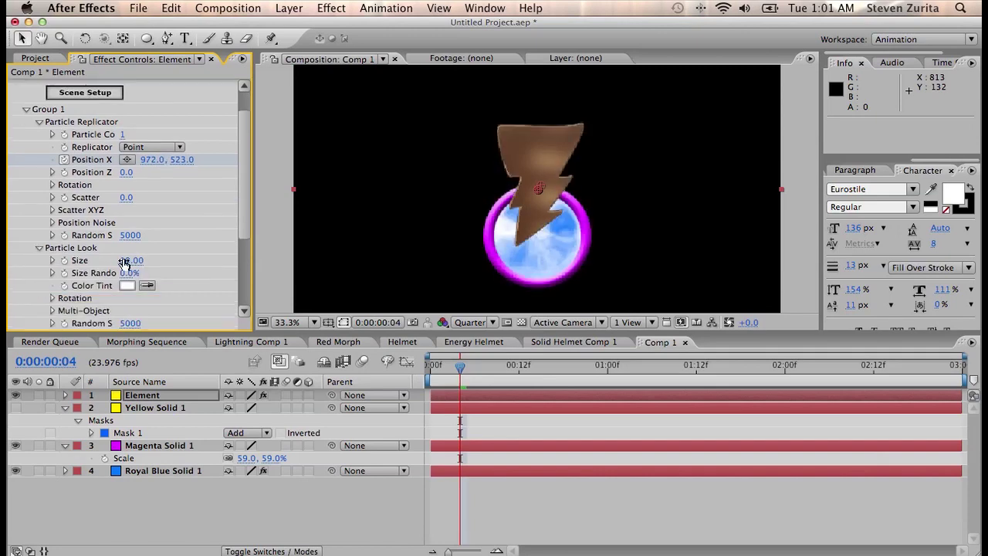
- Enlarge the bolt, show title/action safe guides, and move it up to 1013, 443
drag(128, 260, 301, 265)
click(328, 322)
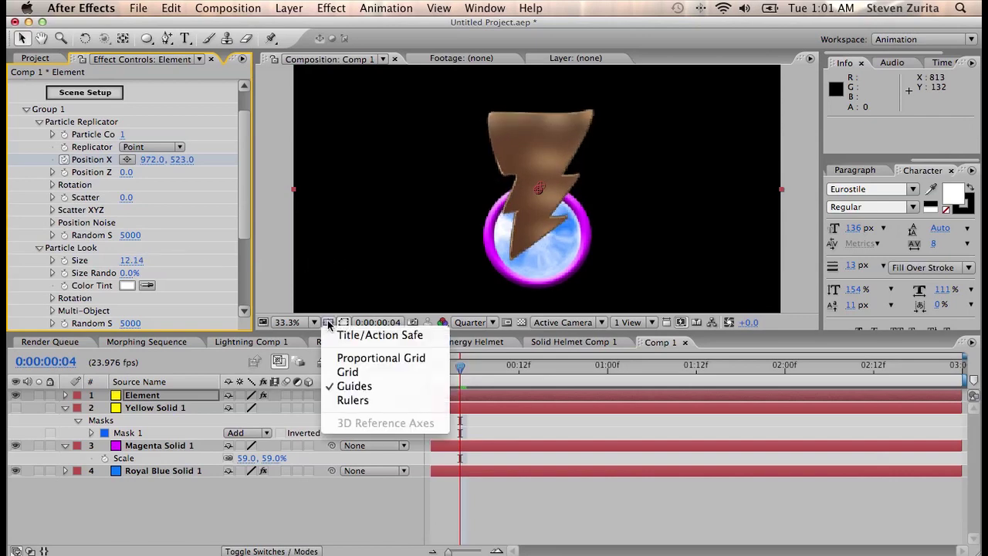
click(350, 338)
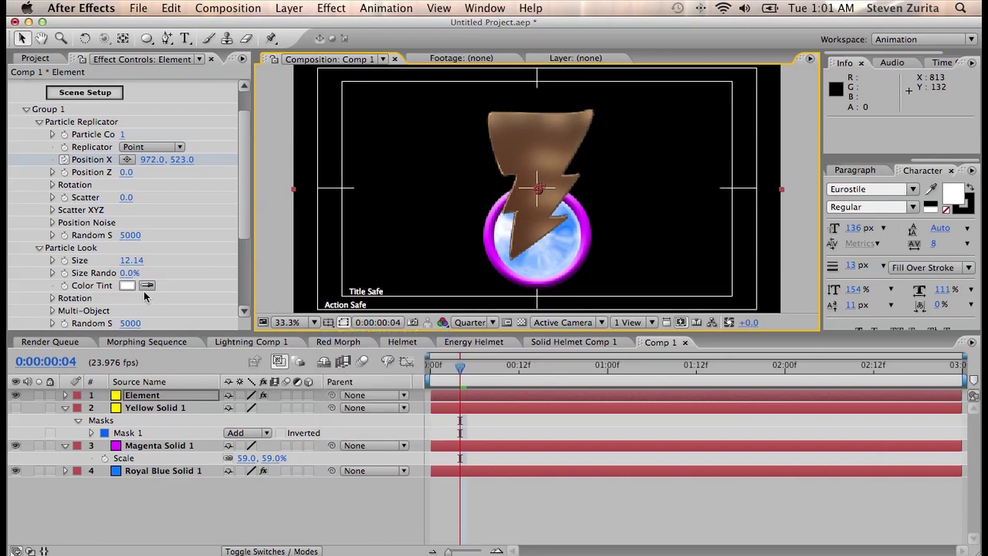
mouse_move(179, 162)
mouse_down()
mouse_move(161, 161)
mouse_move(180, 164)
mouse_up()
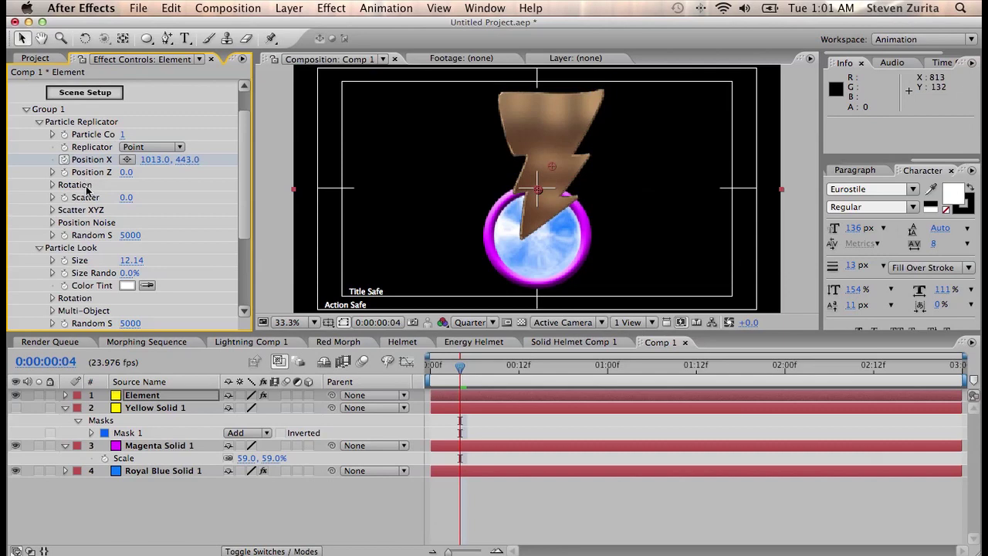
- Tilt the bolt +32° on X and reopen Element's Scene Setup
click(52, 185)
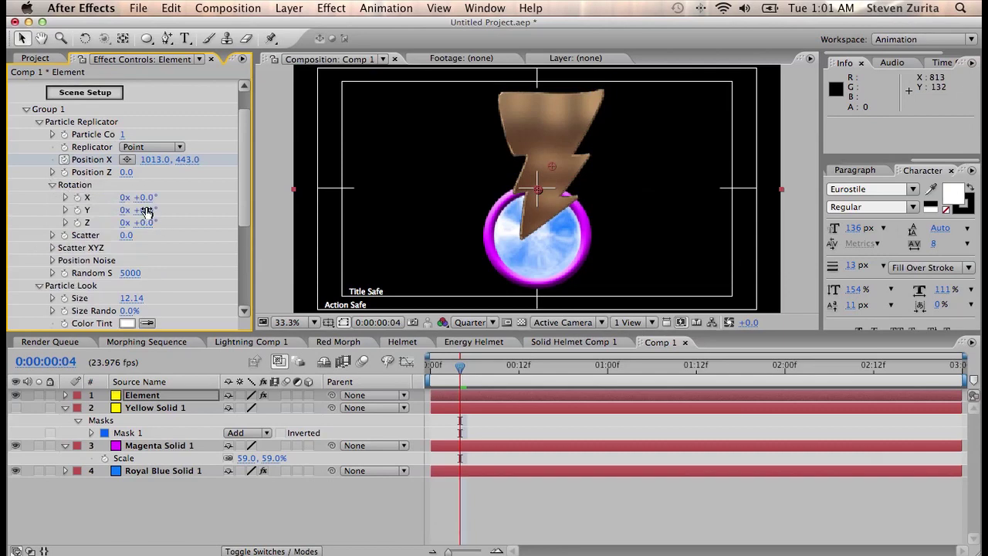
drag(147, 197, 180, 203)
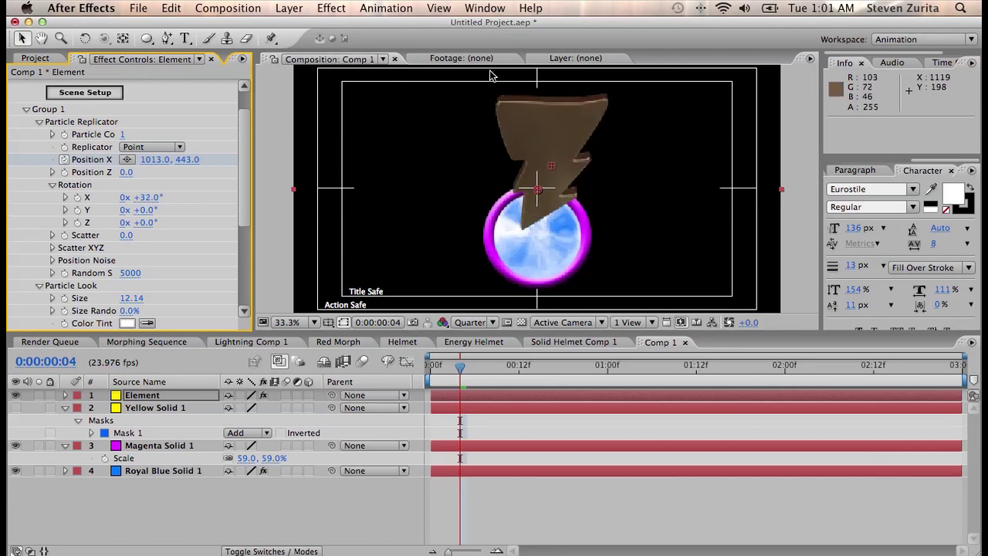
click(99, 94)
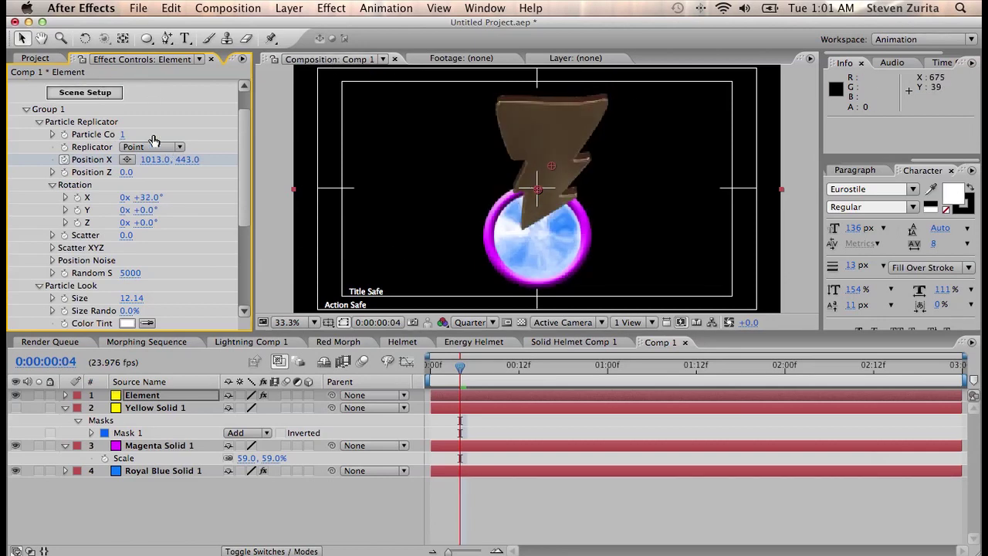
click(78, 93)
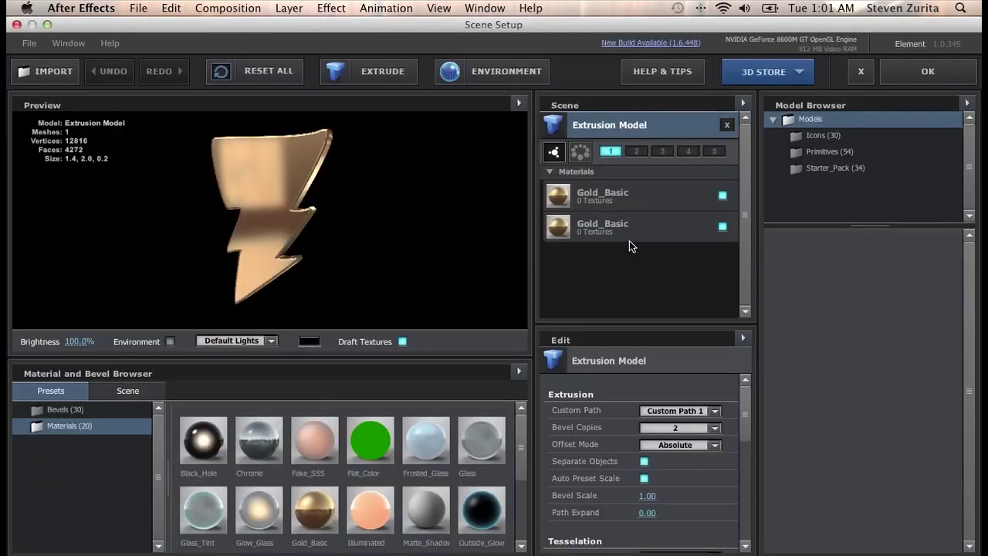
- Raise Bevel Scale to 1.72 and Extrude to about 1.16, then apply the changes
drag(645, 496, 702, 499)
drag(322, 189, 280, 175)
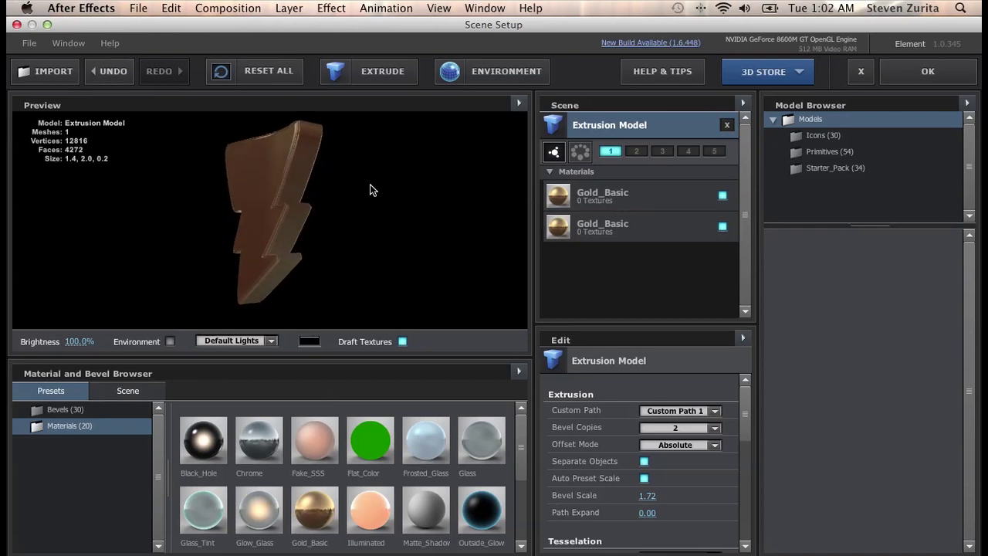
drag(745, 398, 707, 297)
click(601, 193)
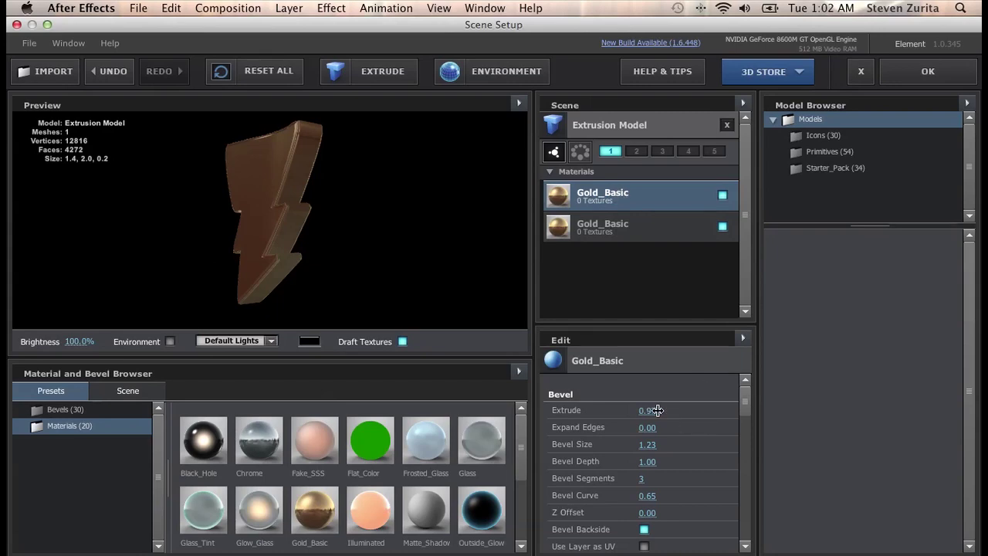
drag(656, 410, 674, 410)
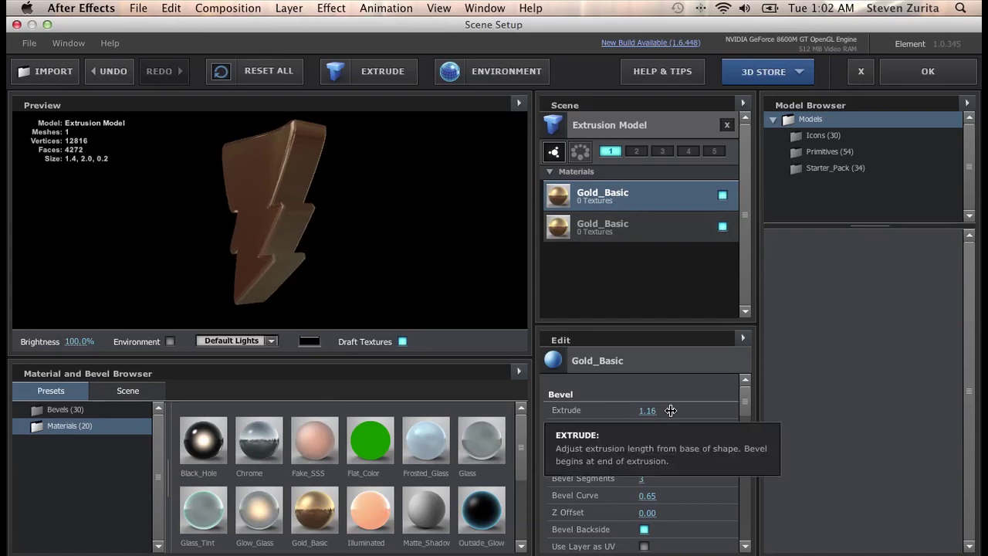
click(952, 75)
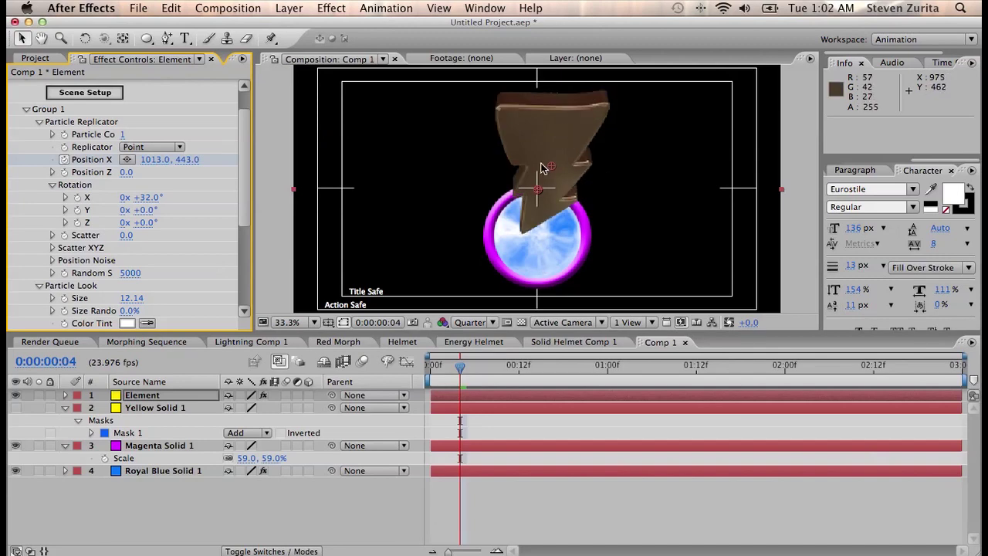
- Keyframe the bolt off-screen above the frame at frame 0, landing at frame 4
key(u)
click(432, 366)
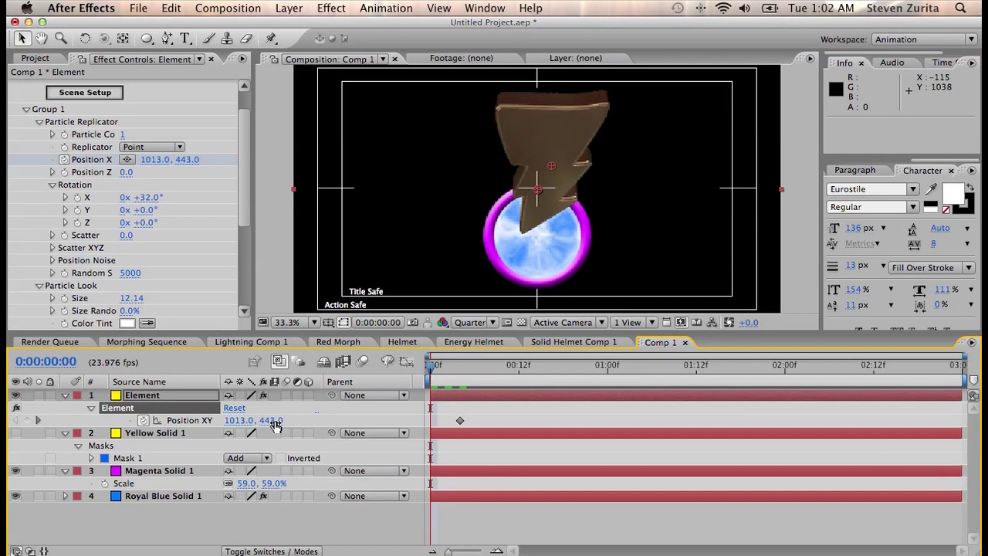
drag(275, 425, 206, 429)
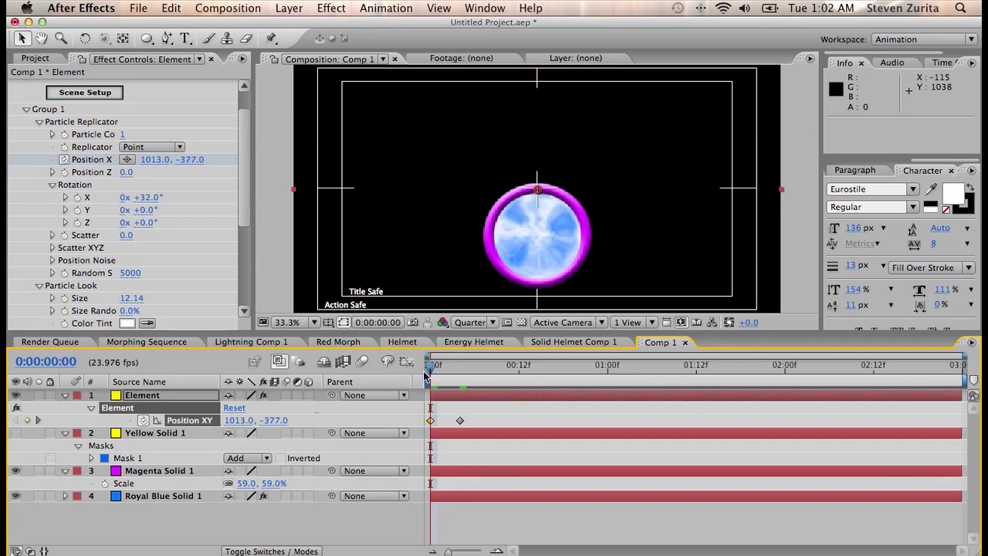
drag(434, 375, 461, 372)
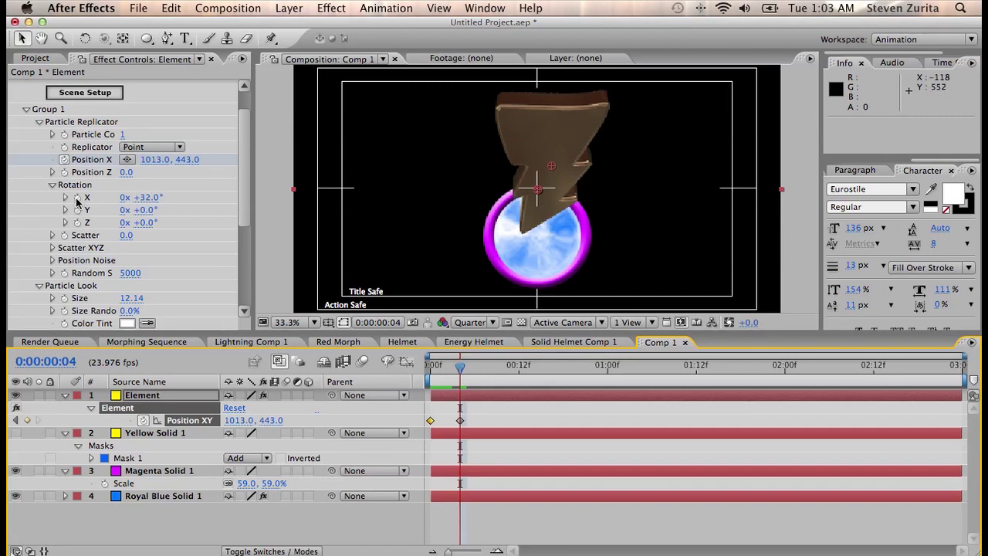
- Set X, Y and Z rotation keyframes at frame 4
click(77, 198)
click(76, 210)
click(77, 222)
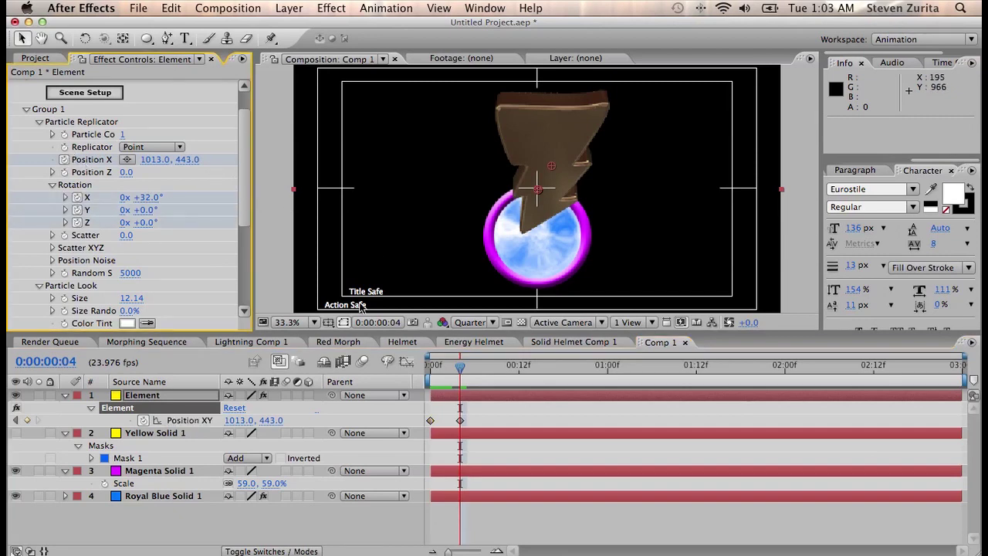
key(u)
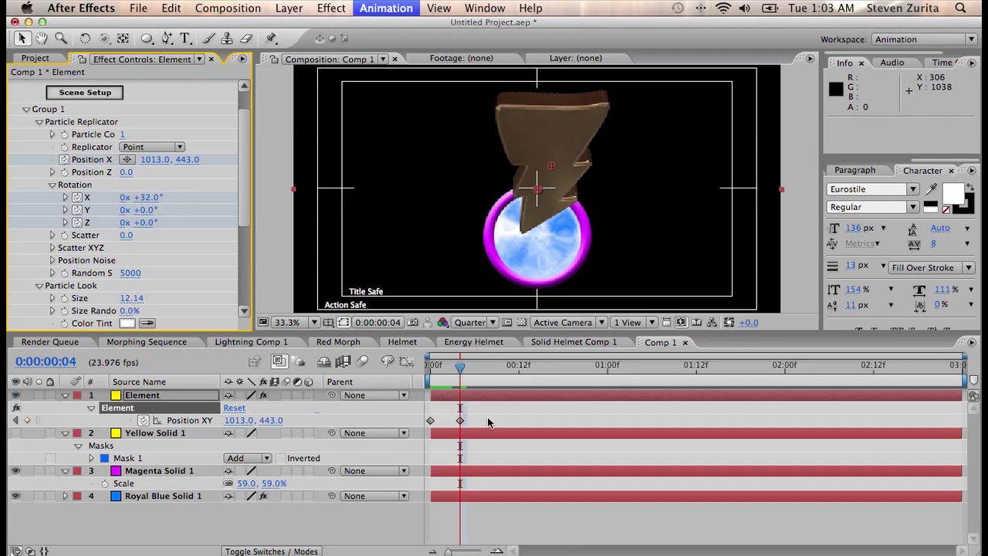
key(u)
key(u)
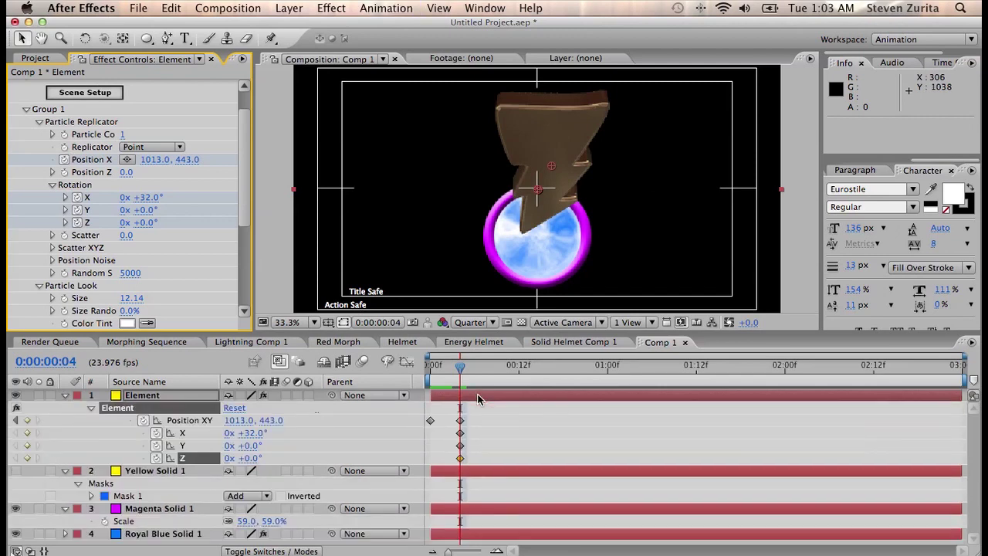
- At frame 6, turn the bolt on Y and tilt it to 9° on X
key(Page_Down)
key(Page_Down)
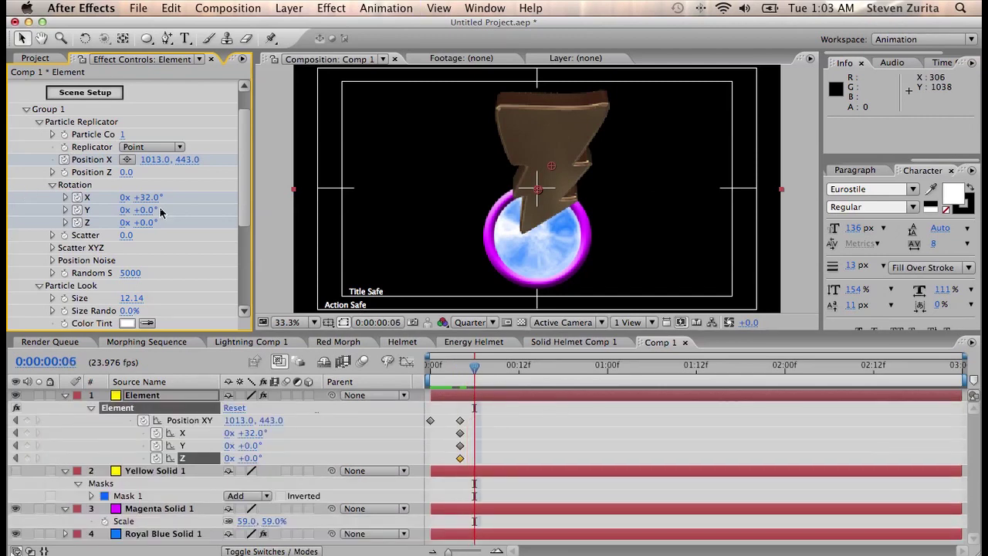
drag(161, 212, 159, 165)
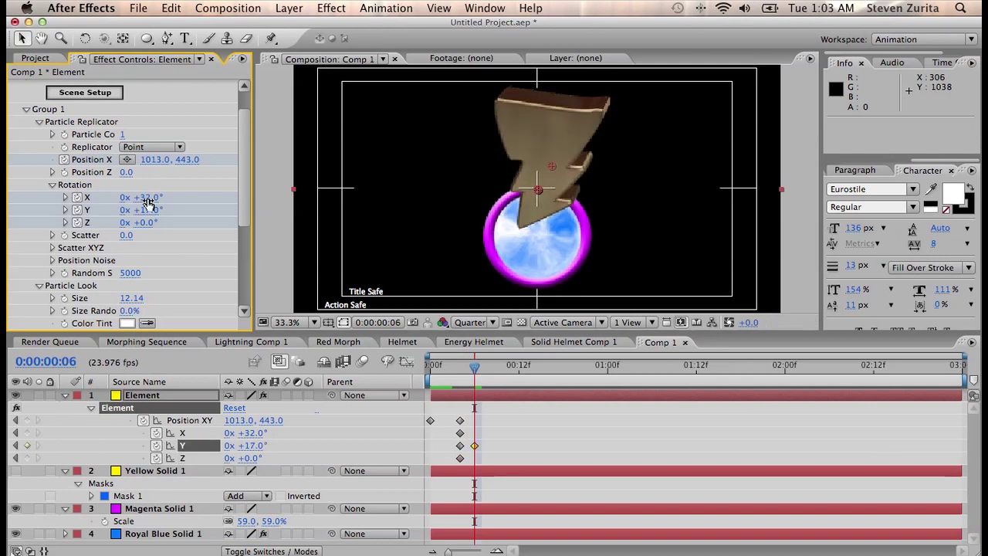
drag(147, 202, 131, 198)
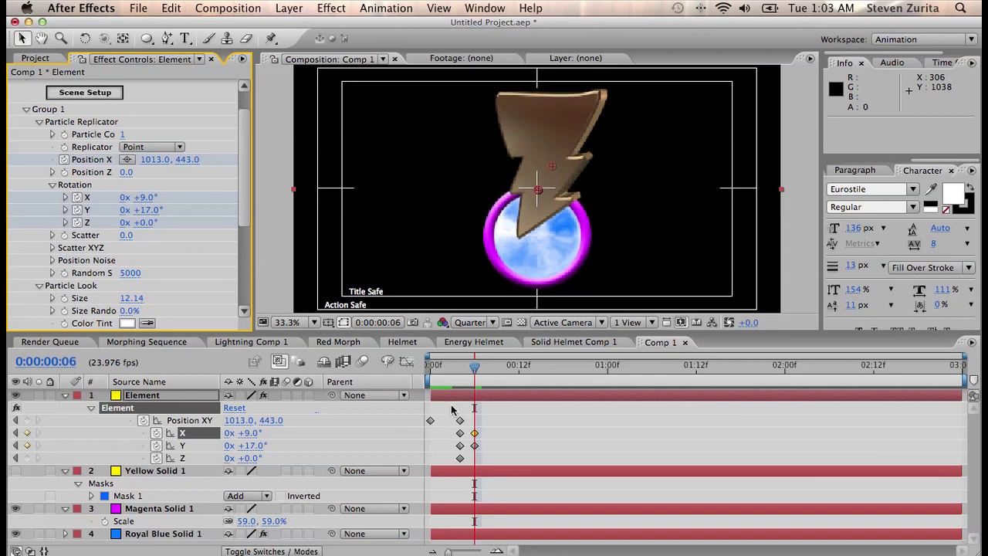
- Copy the landing-frame keyframes and paste them at frame 7
drag(451, 406, 464, 474)
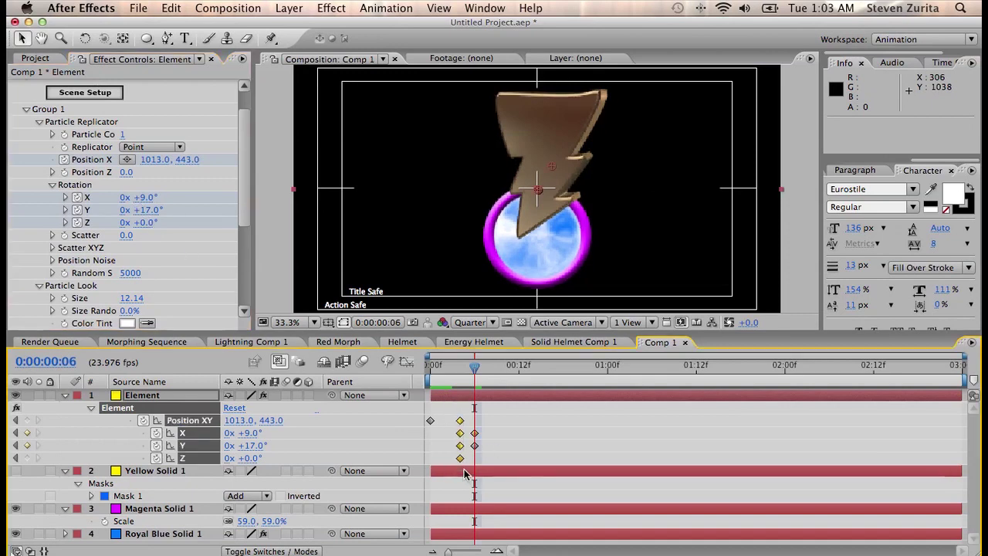
key(super+c)
key(Page_Down)
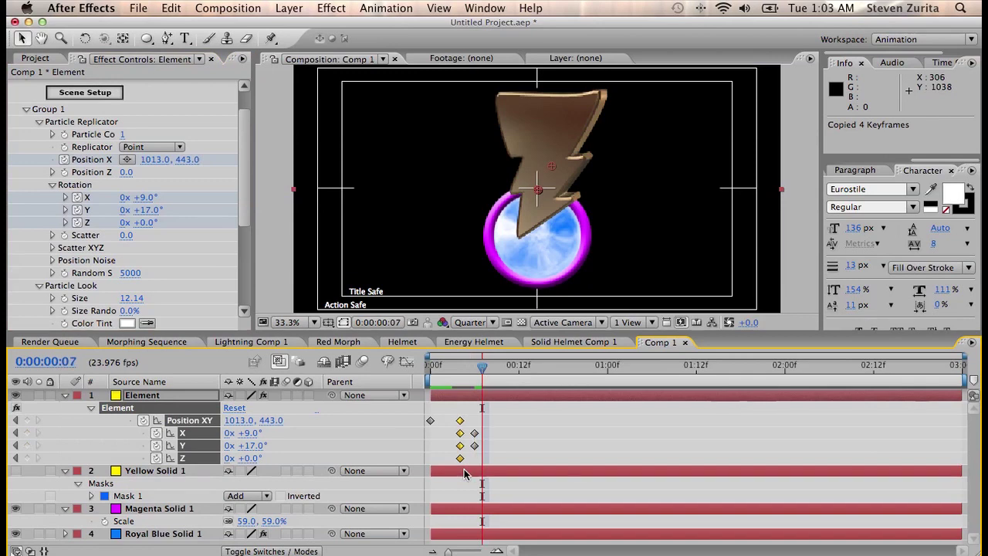
key(super+v)
key(Page_Down)
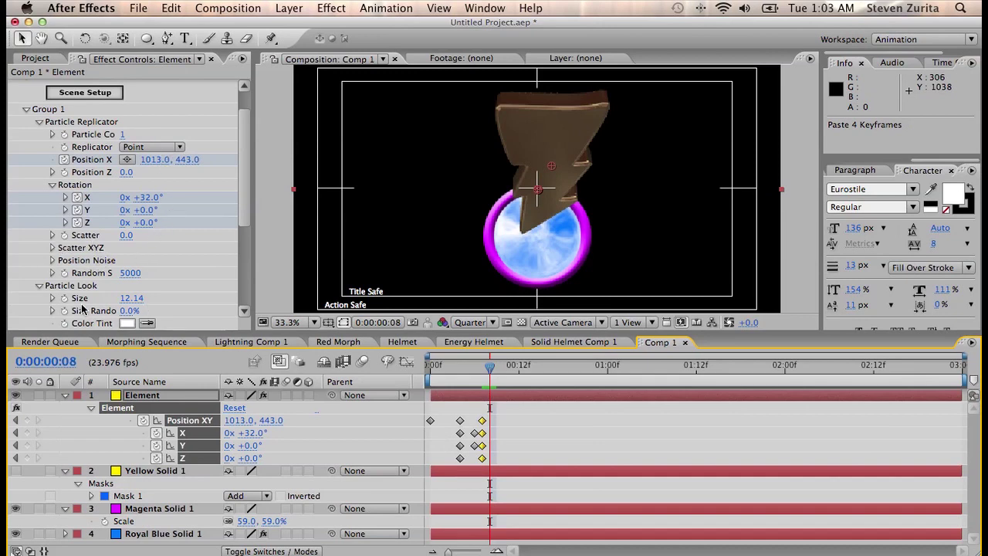
key(Page_Up)
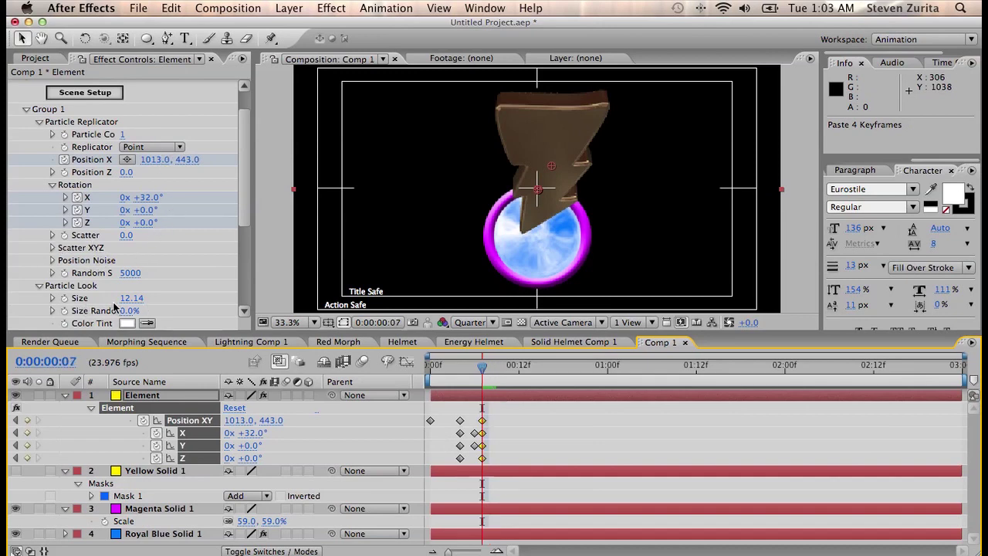
- At frame 8, change the bolt's Size to 12.80 and nudge its position
click(67, 300)
key(Page_Down)
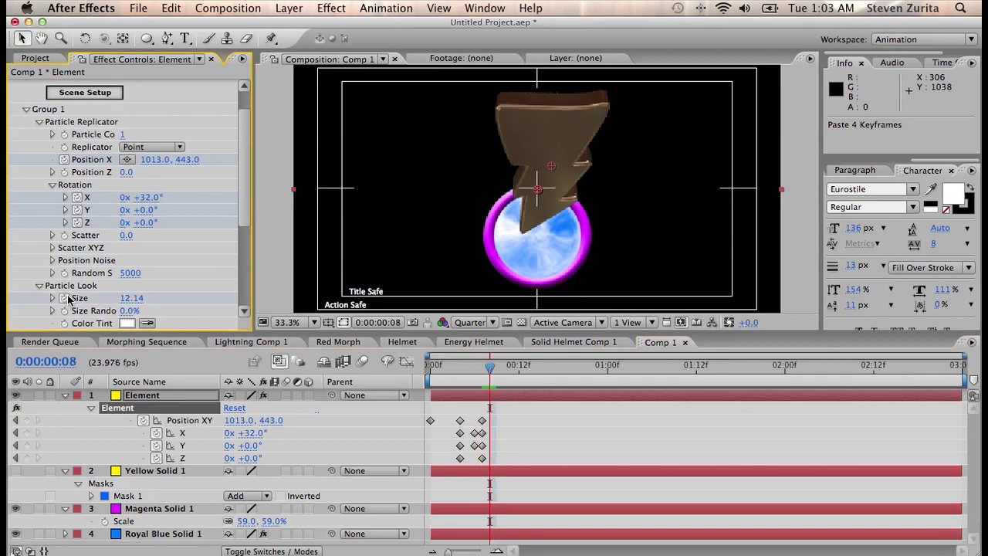
drag(128, 299, 183, 298)
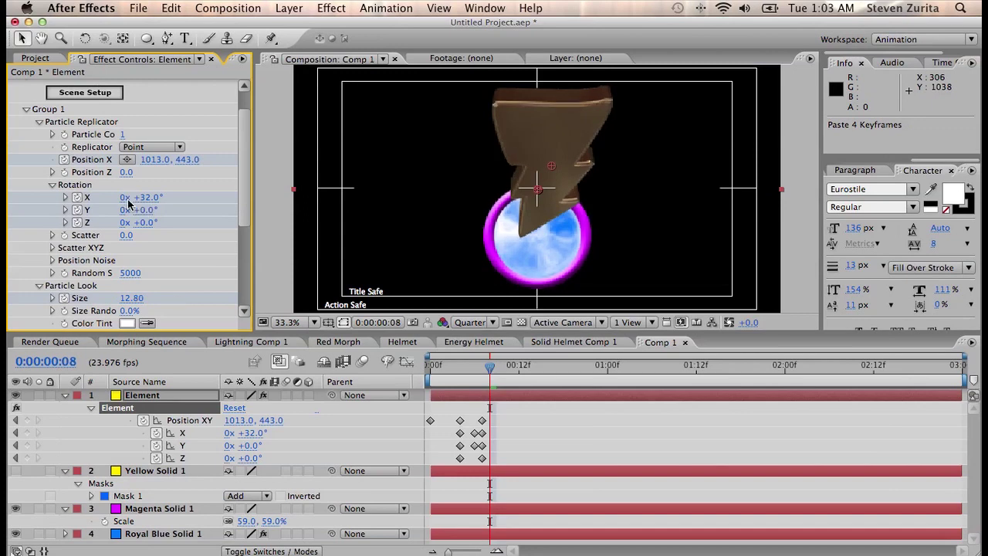
drag(149, 159, 176, 160)
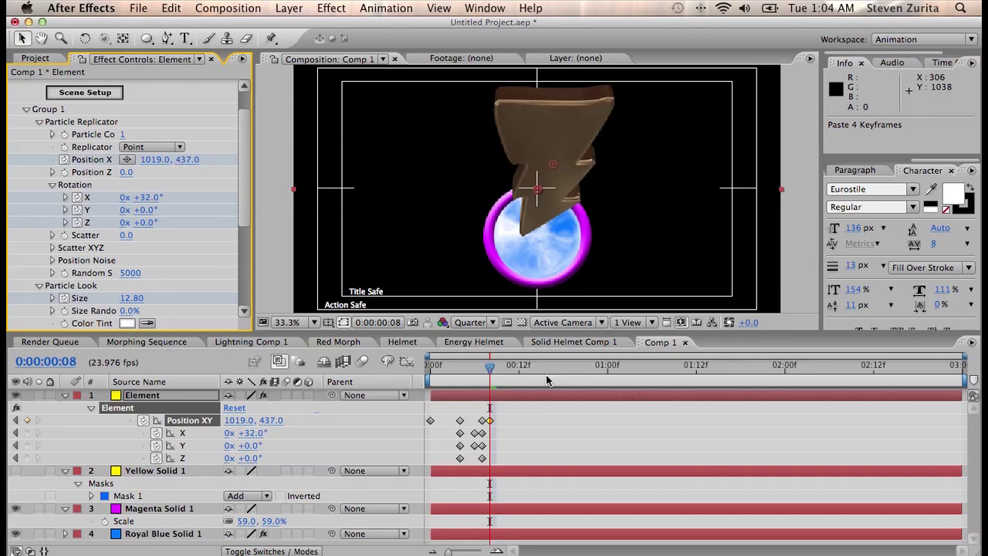
- At frame 9, reveal the Size row and select the landing-pose keyframes
click(496, 368)
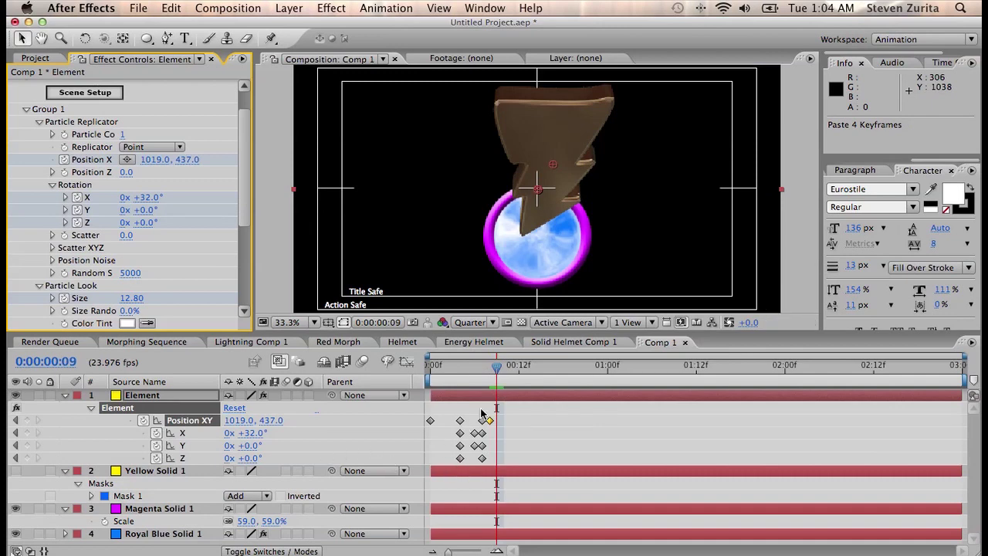
key(u)
key(u)
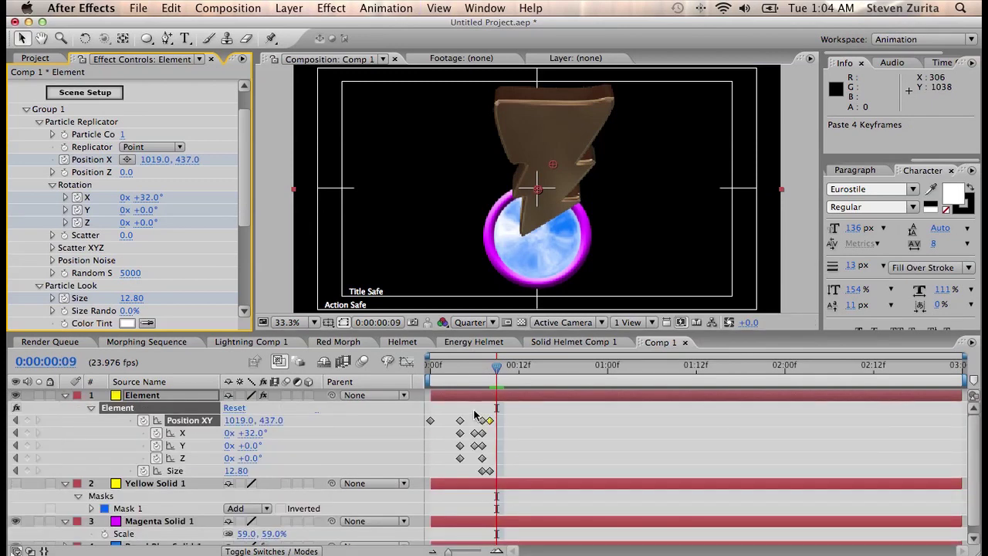
drag(474, 414, 500, 479)
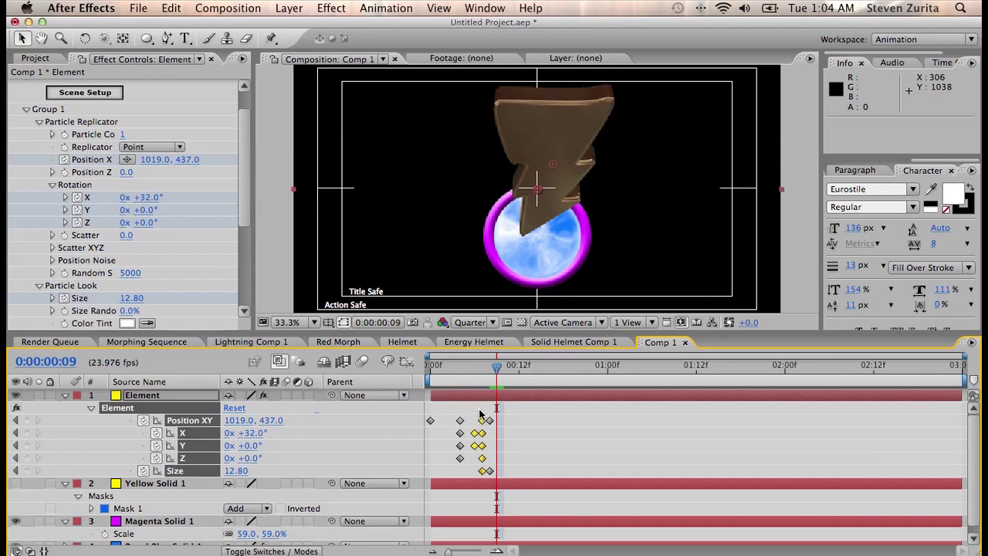
drag(481, 415, 484, 477)
- Paste the landing-pose keyframes at frame 9 and preview the shake
key(cmd+c)
key(super+v)
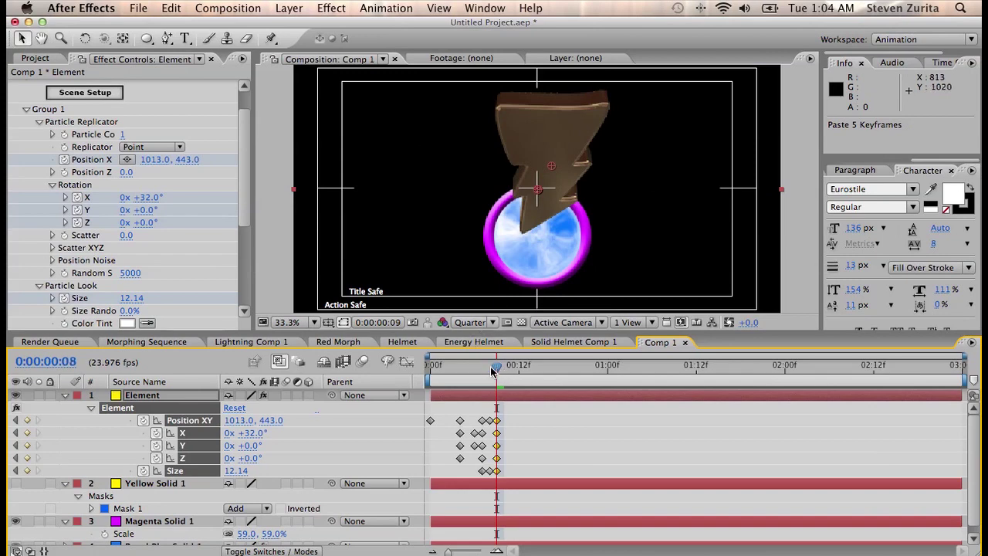
mouse_move(493, 372)
mouse_down()
mouse_move(470, 375)
mouse_move(516, 379)
mouse_move(505, 378)
mouse_up()
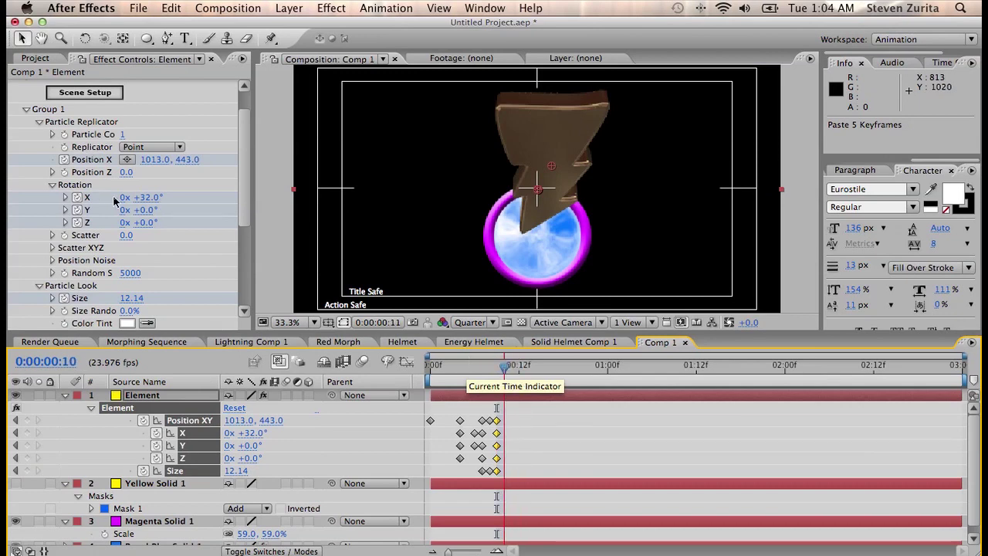
- Rotate the bolt to about -19° Z and shift it left, then tilt and shift right
click(145, 227)
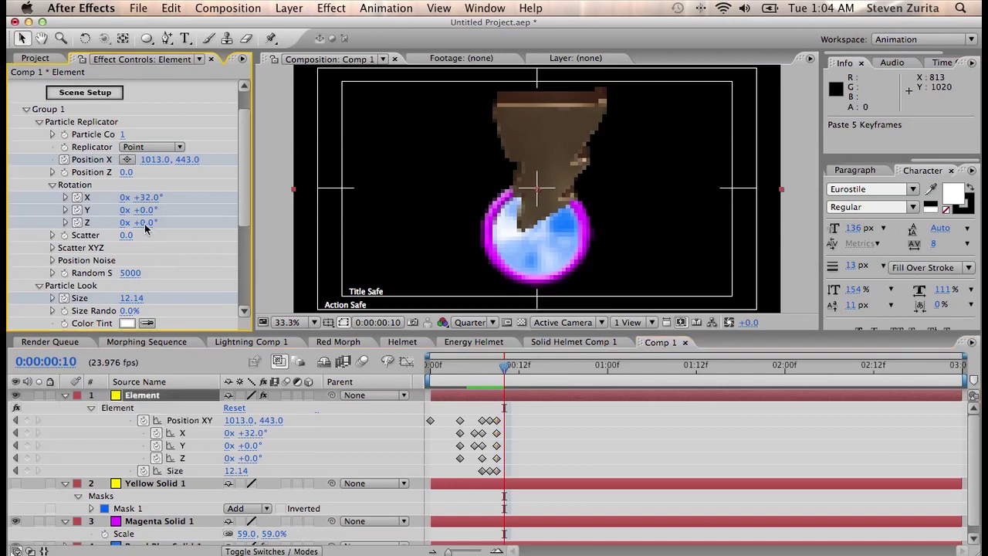
drag(141, 229, 122, 224)
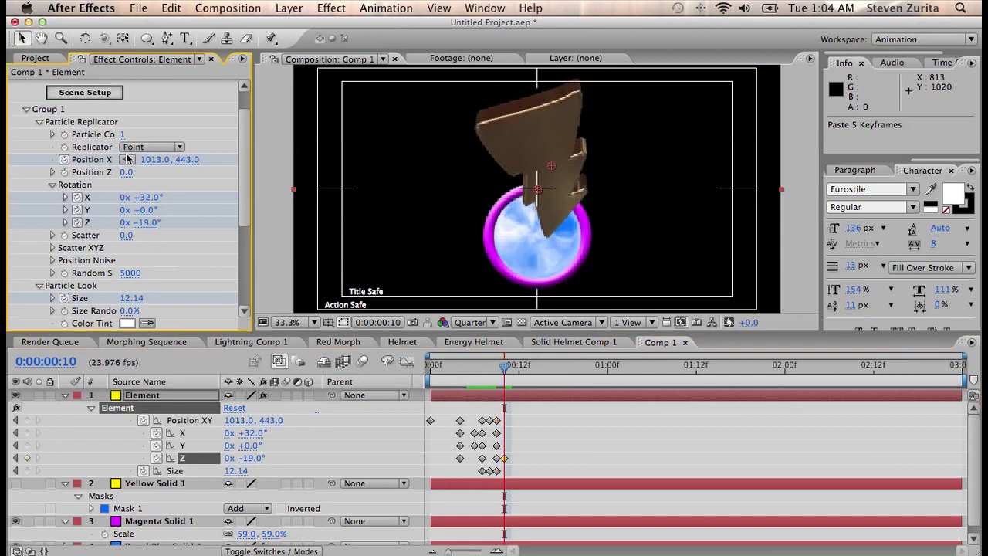
drag(152, 164, 110, 170)
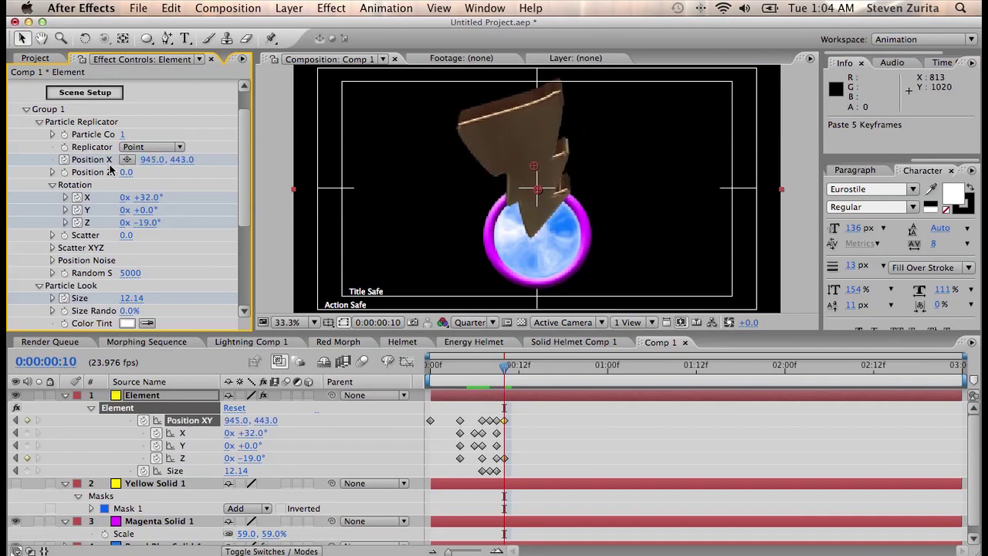
key(Page_Down)
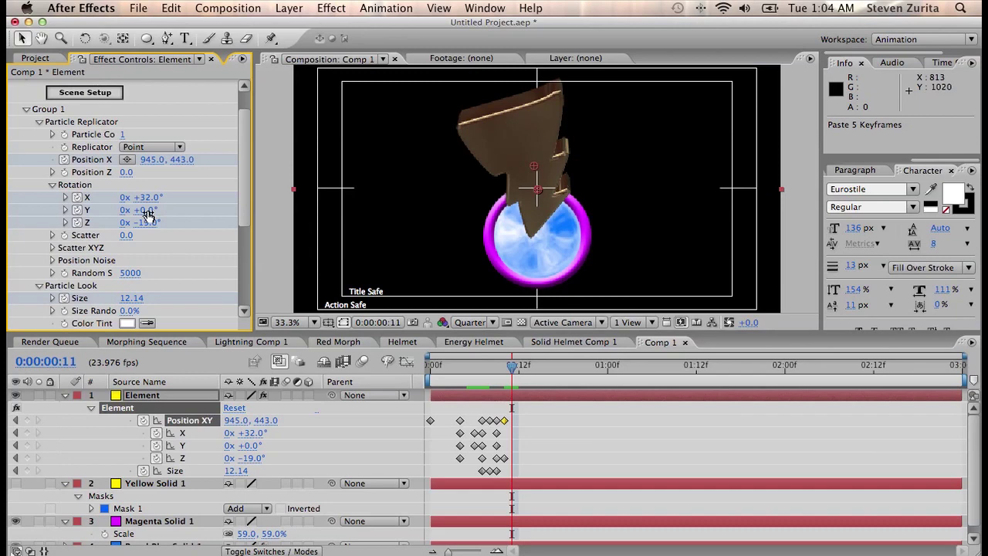
drag(162, 224, 185, 225)
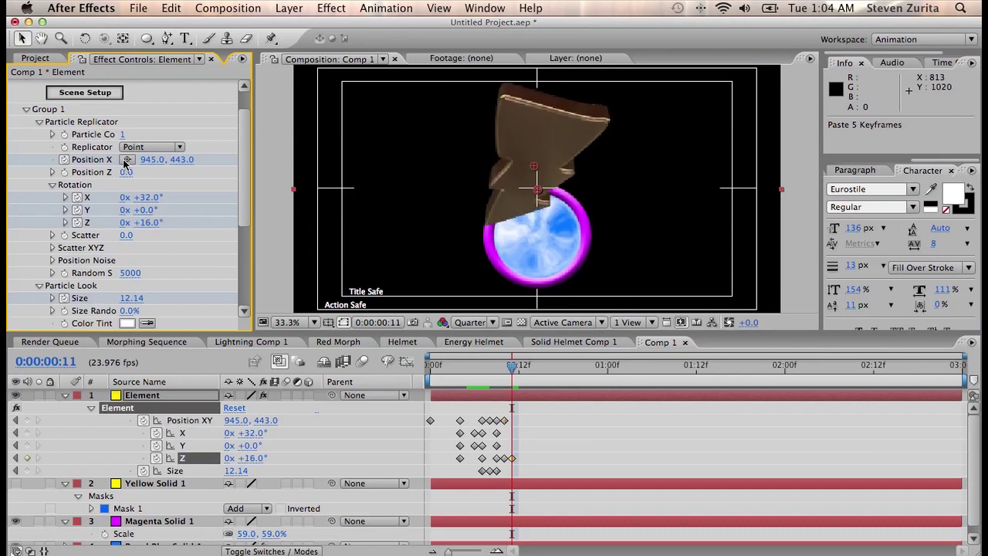
drag(146, 159, 293, 172)
key(Page_Down)
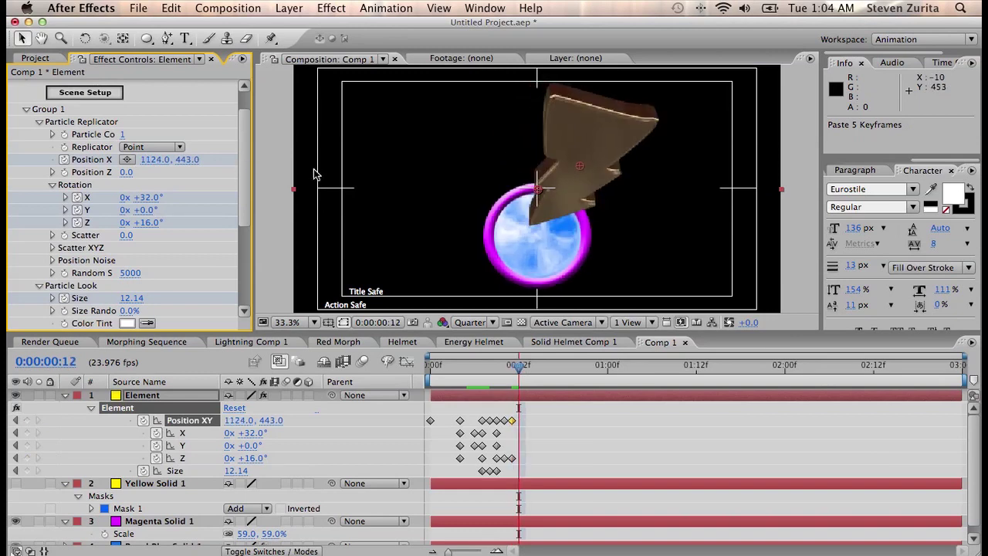
- Copy the X, Y, Z and Size landing keyframes to frame 12 and review the shake
drag(491, 410, 474, 472)
key(super+c)
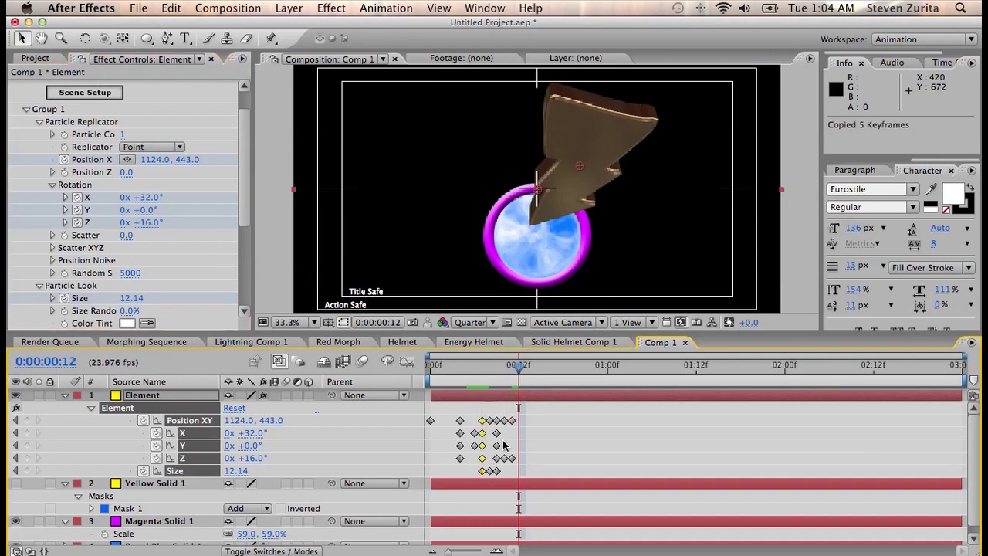
key(super+v)
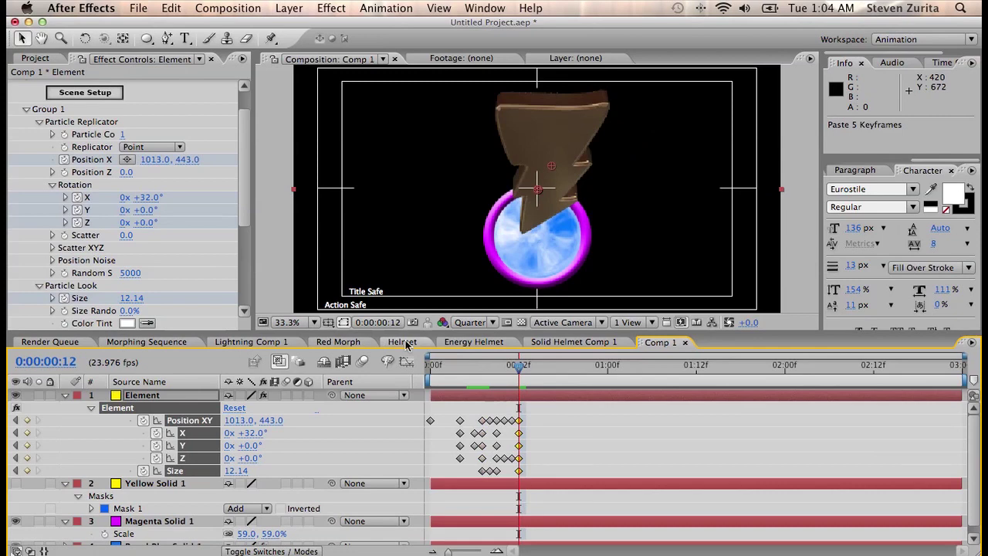
mouse_move(472, 367)
mouse_down()
mouse_move(463, 368)
mouse_move(481, 367)
mouse_up()
click(498, 383)
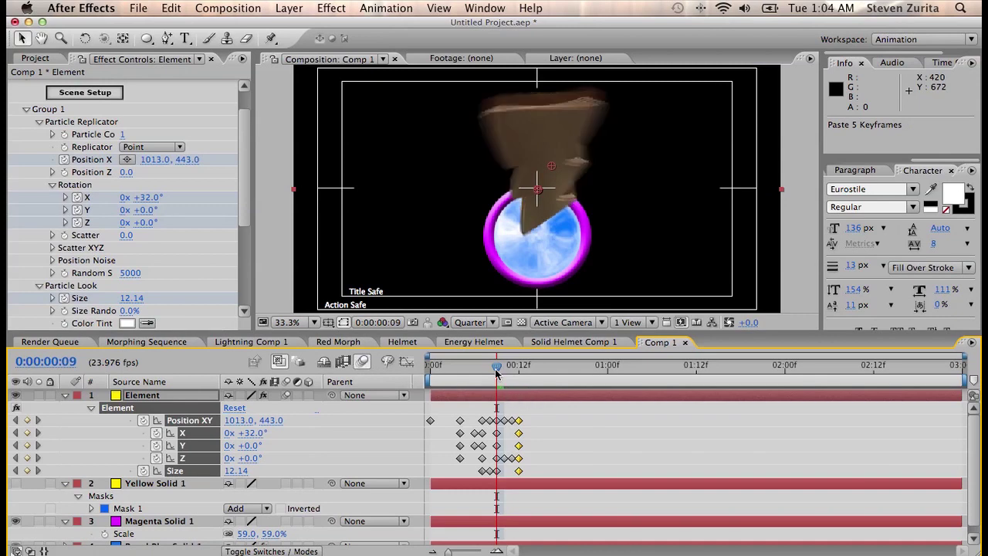
mouse_move(497, 369)
mouse_down()
mouse_move(481, 369)
mouse_move(496, 370)
mouse_up()
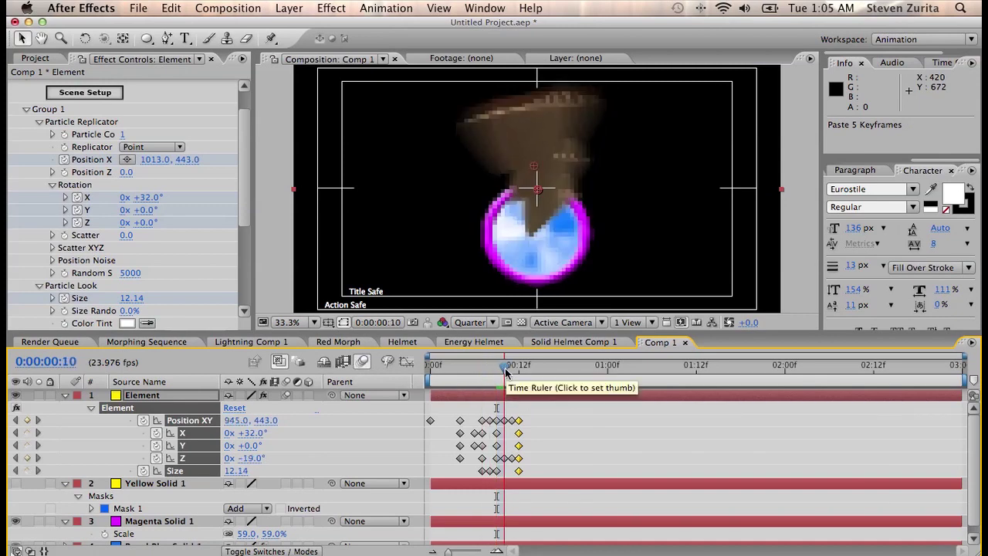
- Create white point light Light 1 and move it in depth to 1040, 460, −533
click(288, 8)
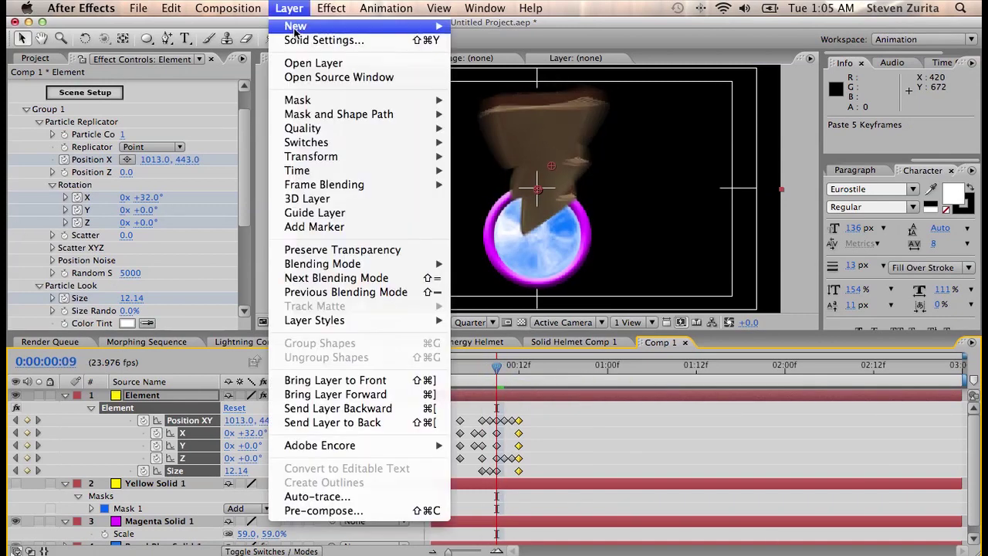
mouse_move(296, 26)
click(494, 58)
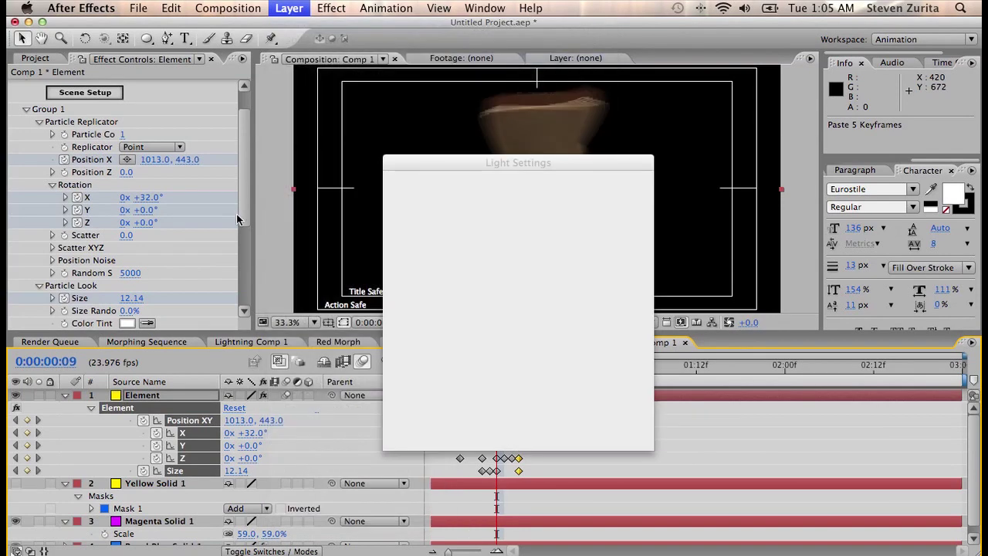
click(531, 311)
click(22, 115)
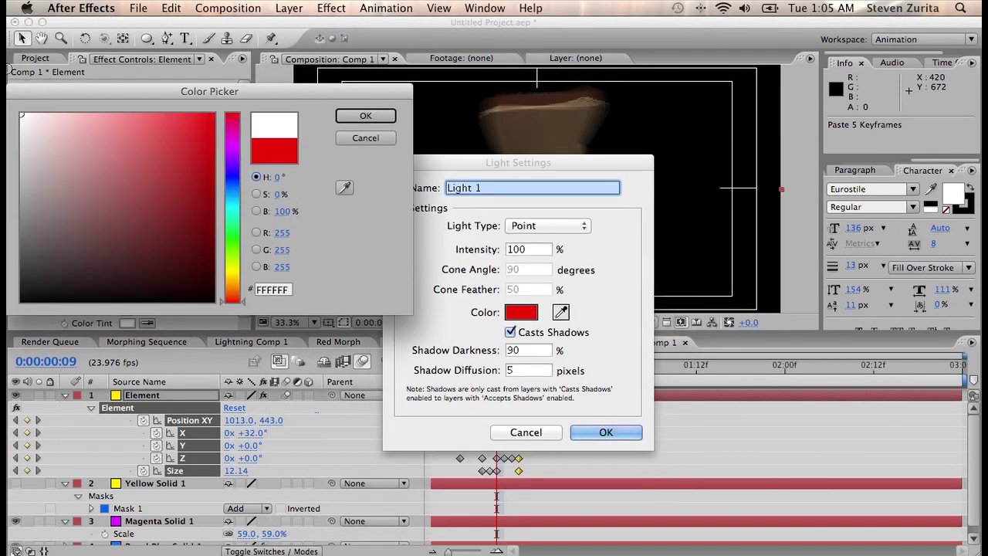
click(383, 121)
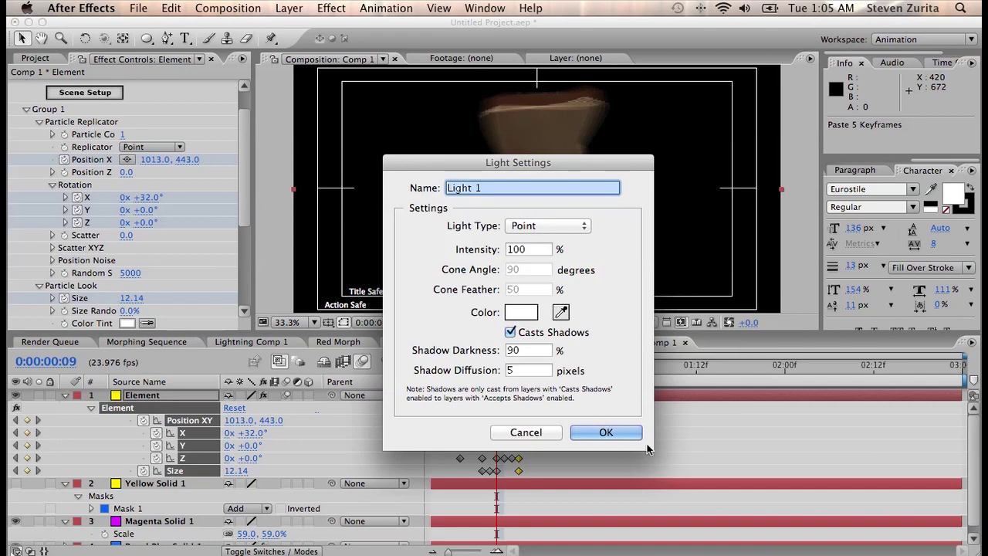
click(610, 433)
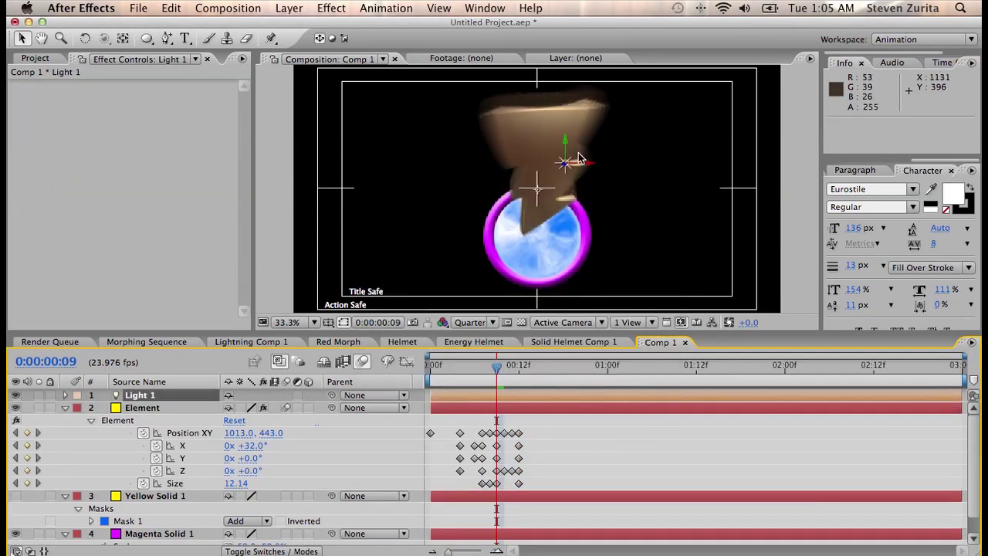
drag(568, 164, 558, 208)
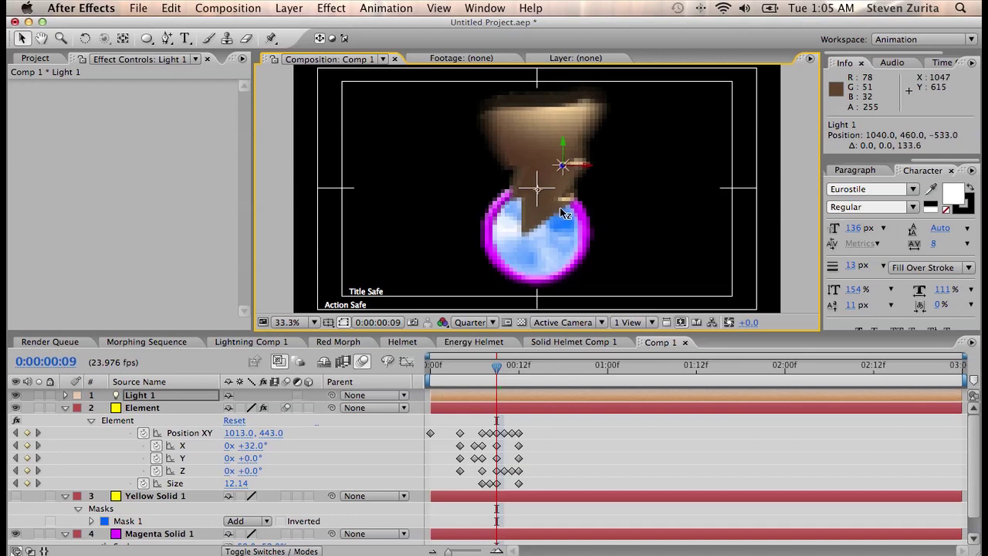
drag(496, 365, 578, 378)
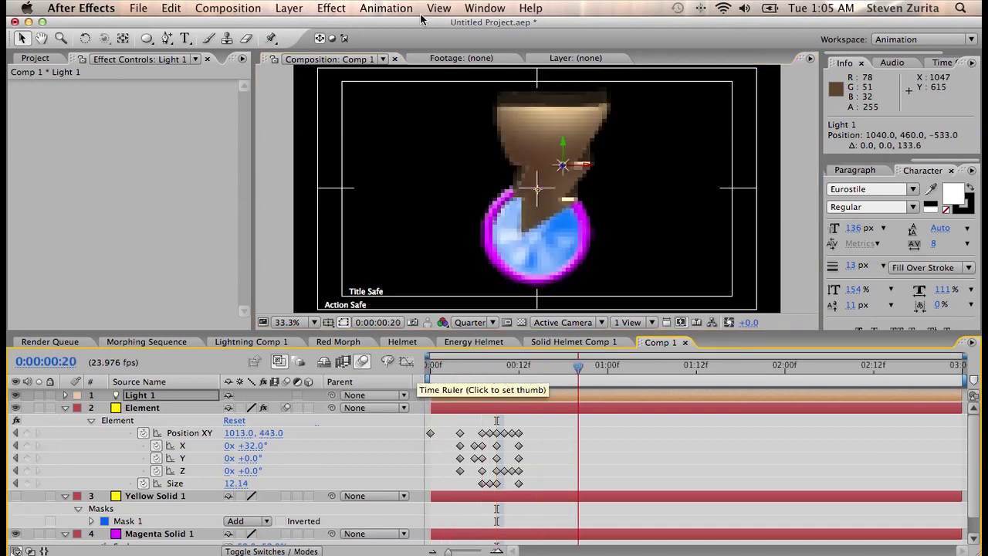
- Add a red point light, Light 2, placed far left of the bolt and pushed back
click(288, 7)
mouse_move(432, 26)
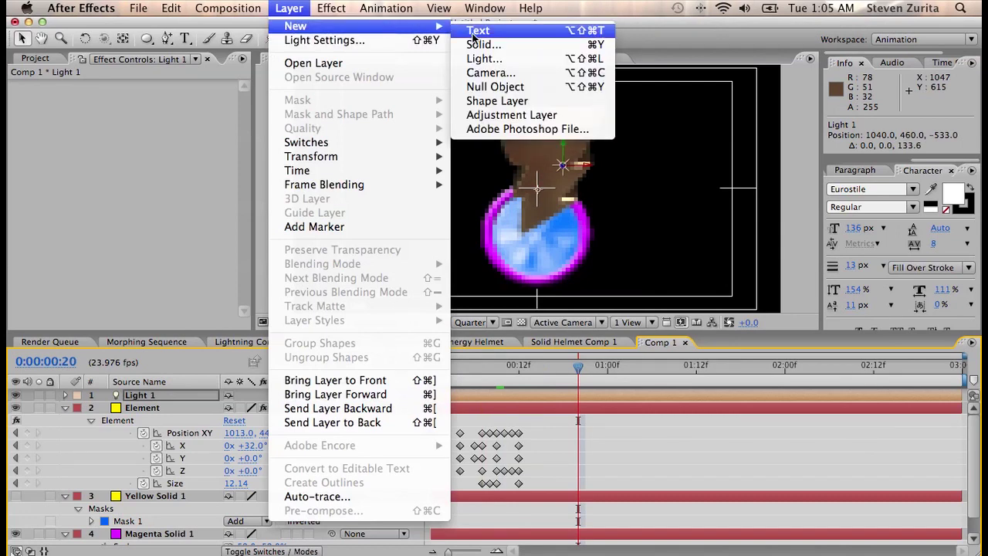
click(486, 59)
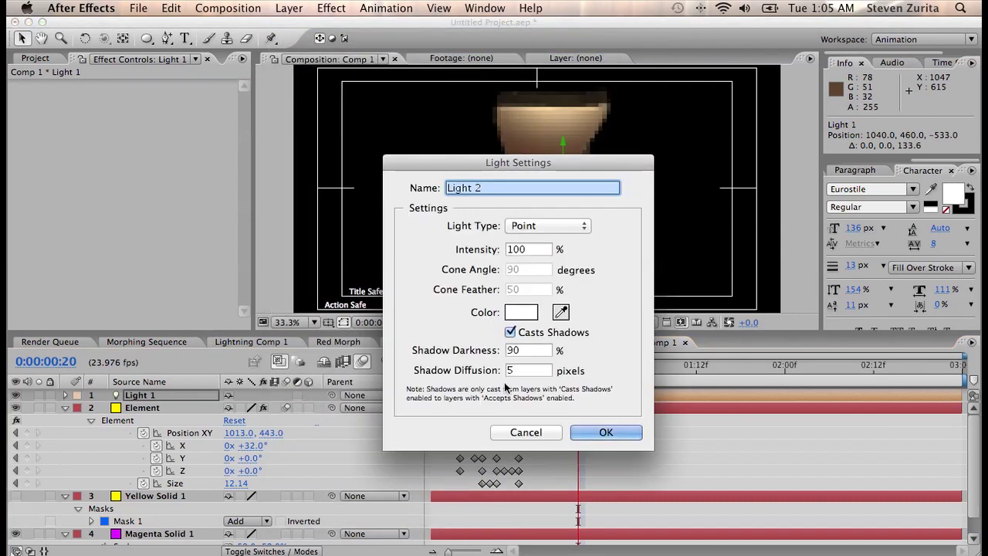
click(521, 312)
drag(216, 165, 297, 83)
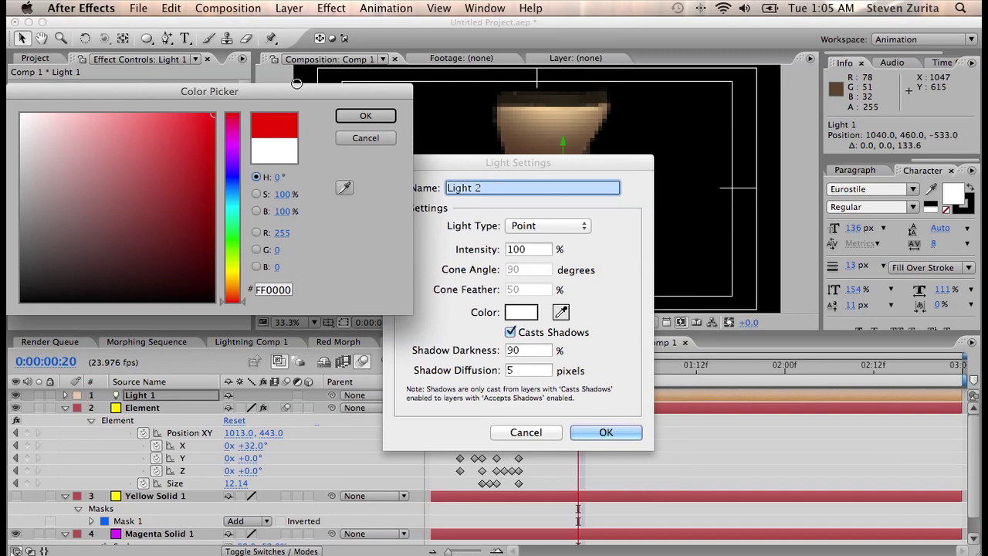
click(365, 116)
click(606, 432)
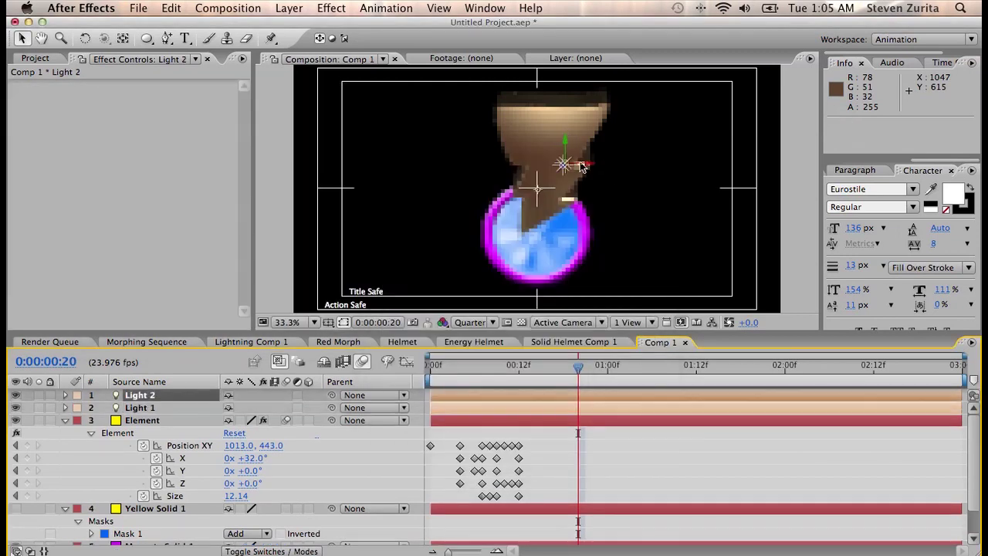
drag(583, 167, 410, 203)
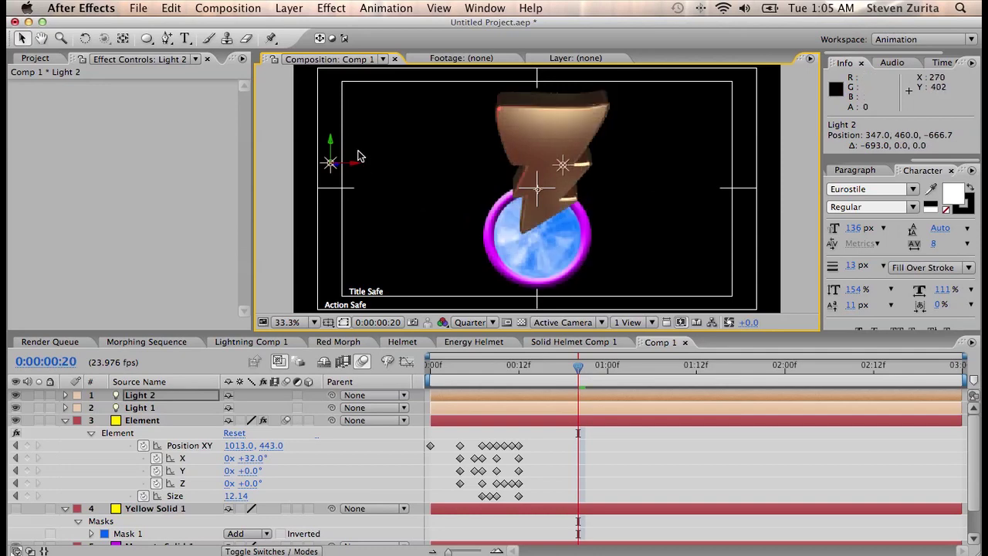
mouse_move(345, 172)
mouse_down()
mouse_move(71, 197)
mouse_move(251, 197)
mouse_move(319, 155)
mouse_move(324, 267)
mouse_move(329, 157)
mouse_move(329, 202)
mouse_move(330, 182)
mouse_up()
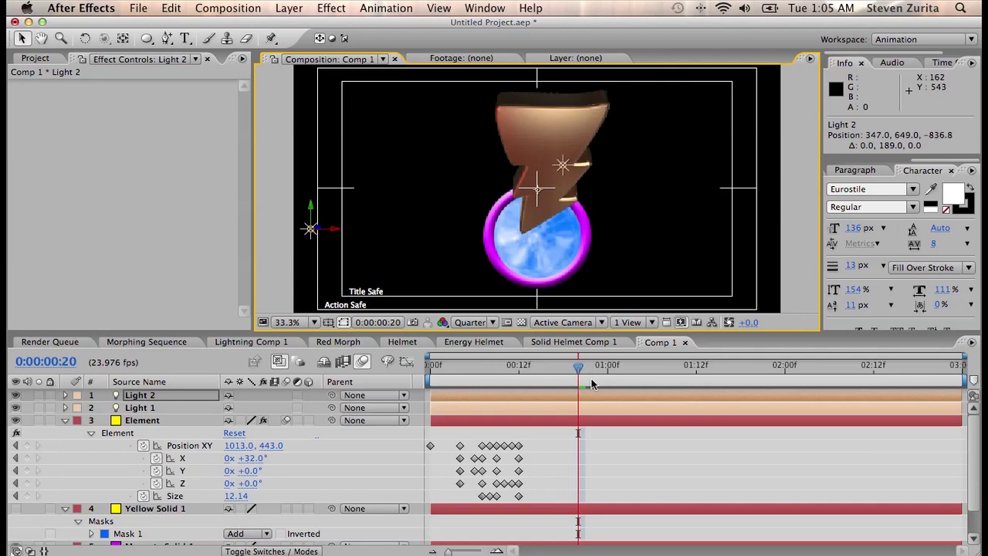
drag(481, 377, 549, 388)
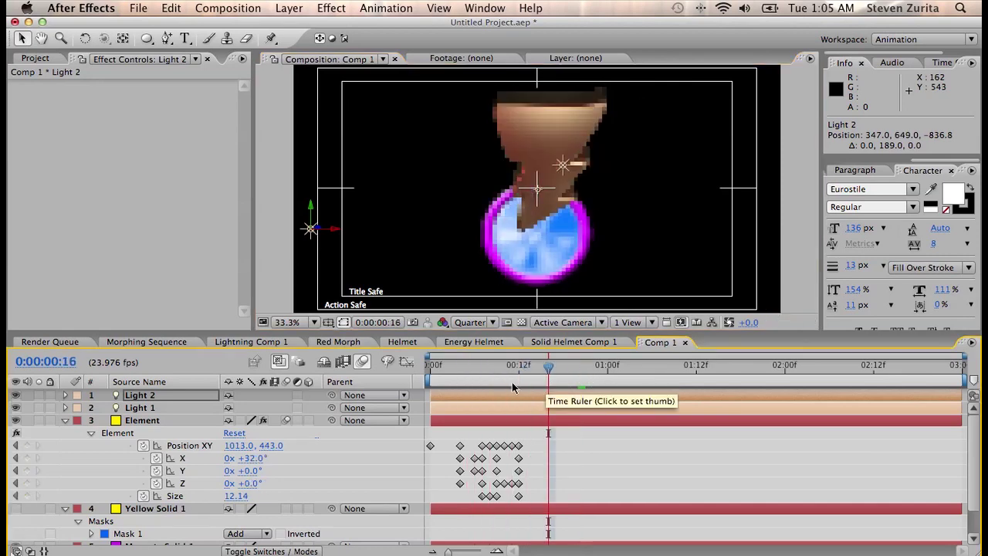
- Recolour Light 2 to orange and save the project
click(289, 8)
click(301, 43)
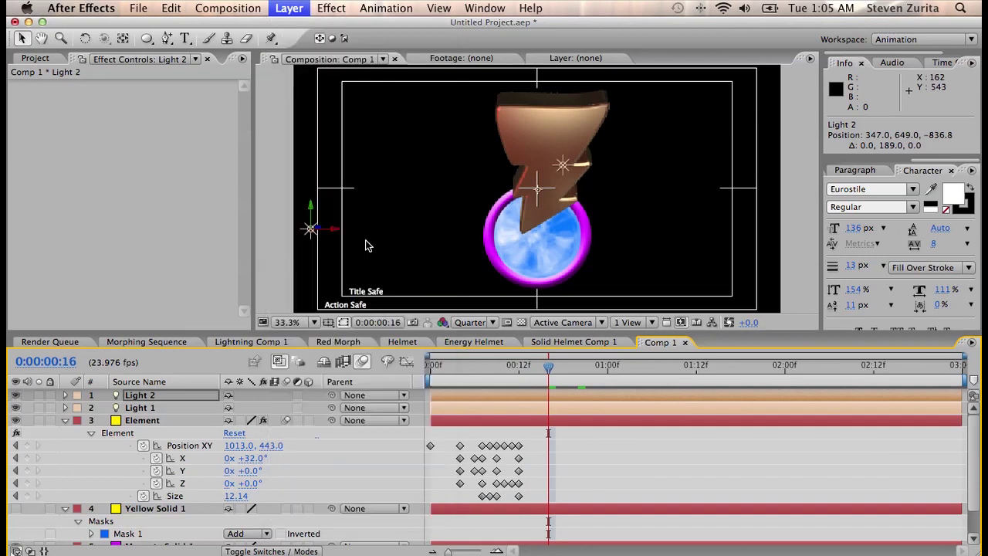
click(522, 312)
drag(249, 241, 241, 287)
click(365, 116)
click(606, 432)
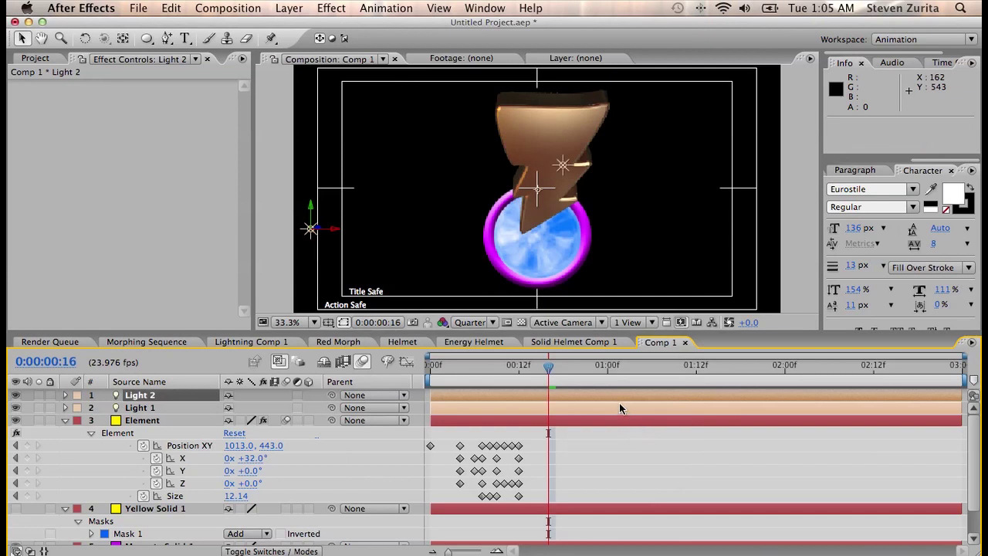
key(super+s)
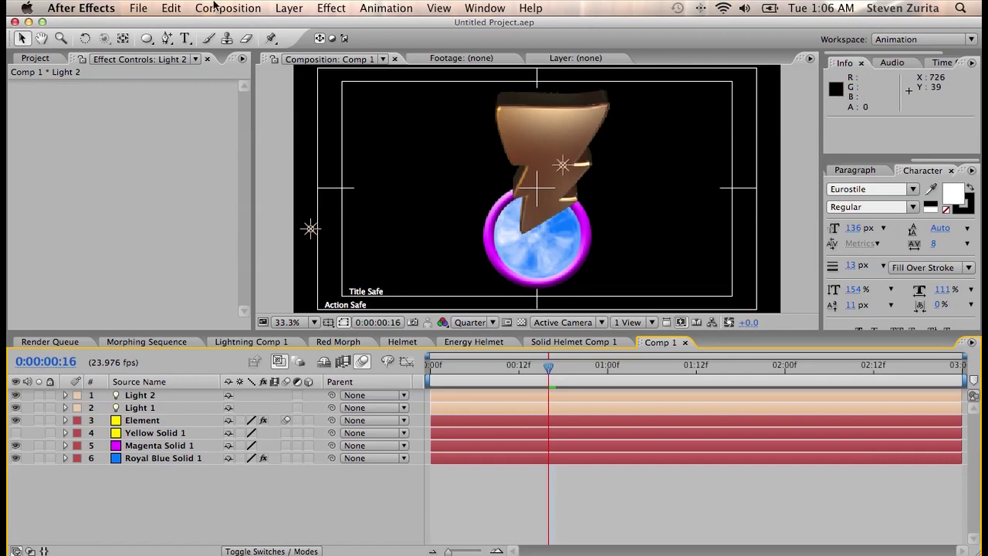
click(292, 8)
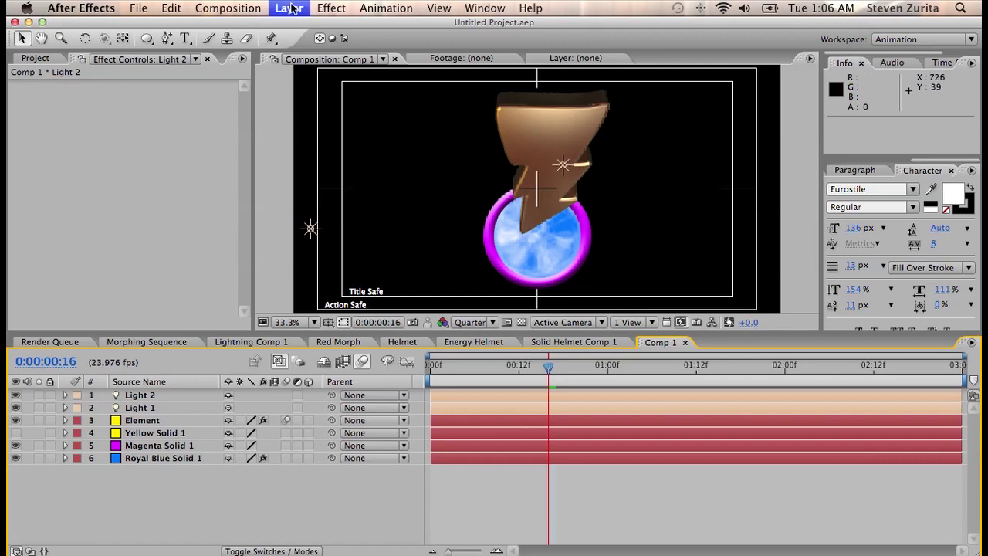
mouse_move(417, 27)
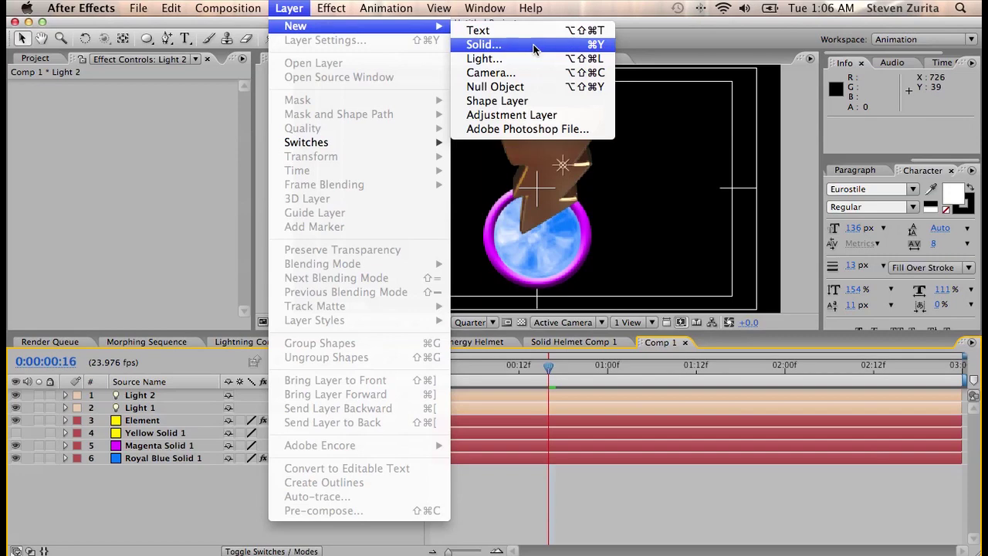
- Create a black solid named Lightning and start placing its Advanced Lightning origin
click(535, 47)
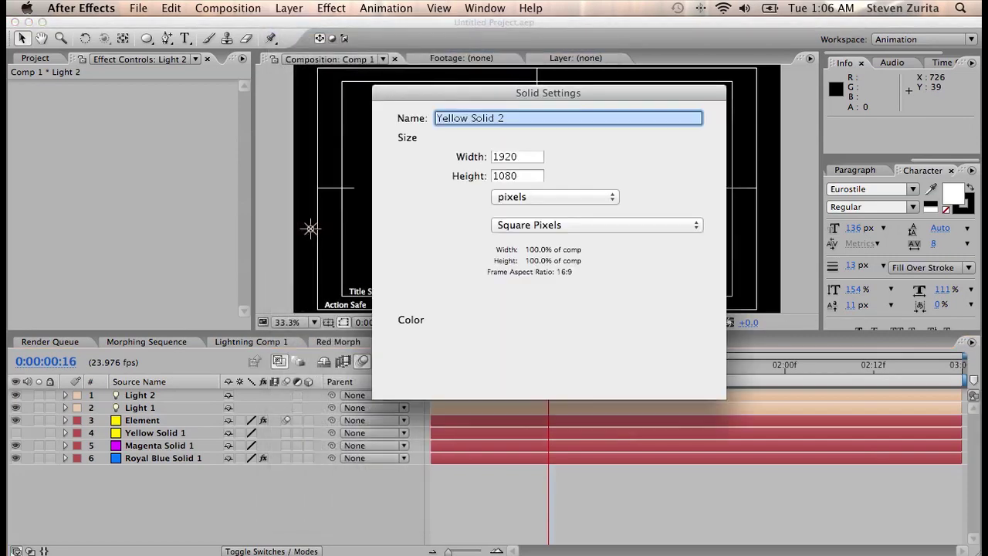
click(457, 341)
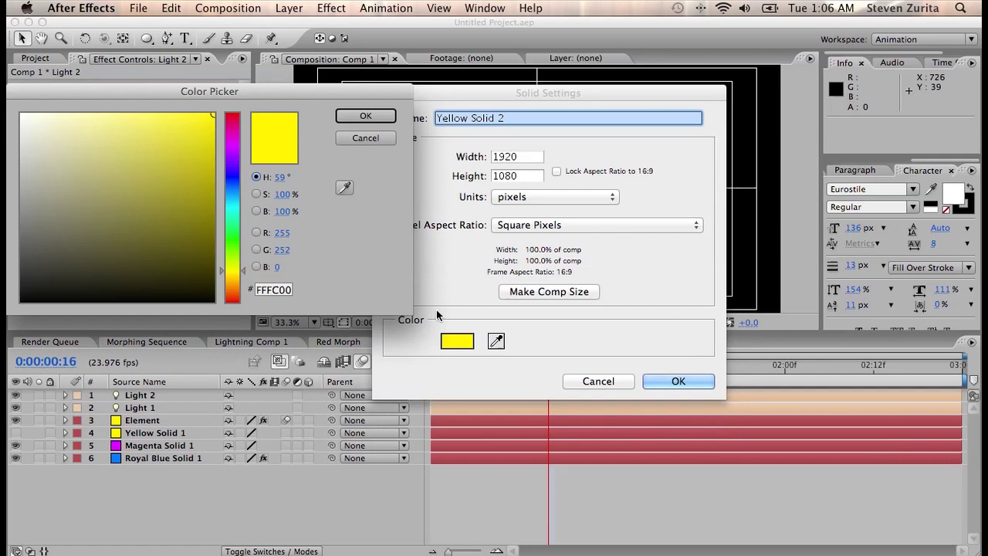
drag(74, 139, 7, 406)
key(Return)
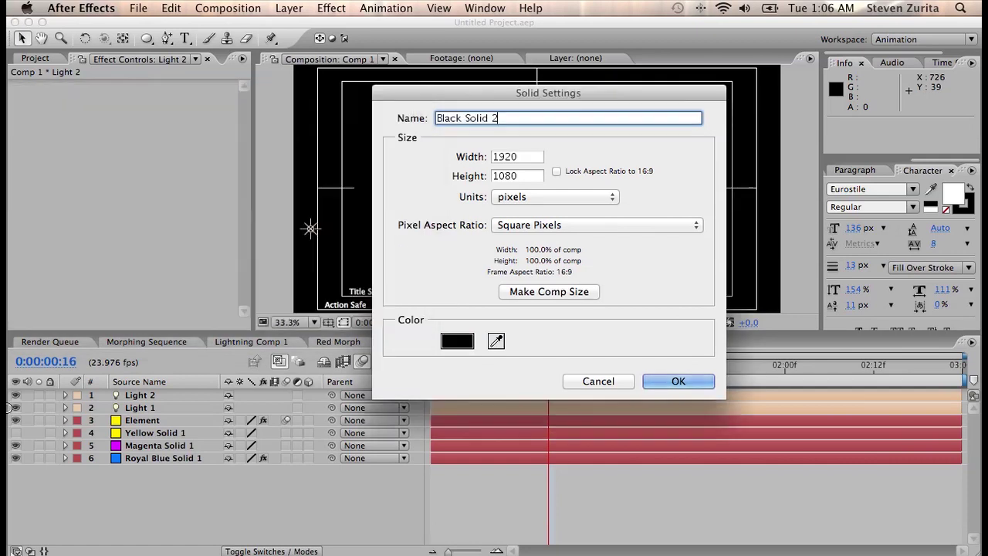
key(super+a)
text(Lightning)
key(Return)
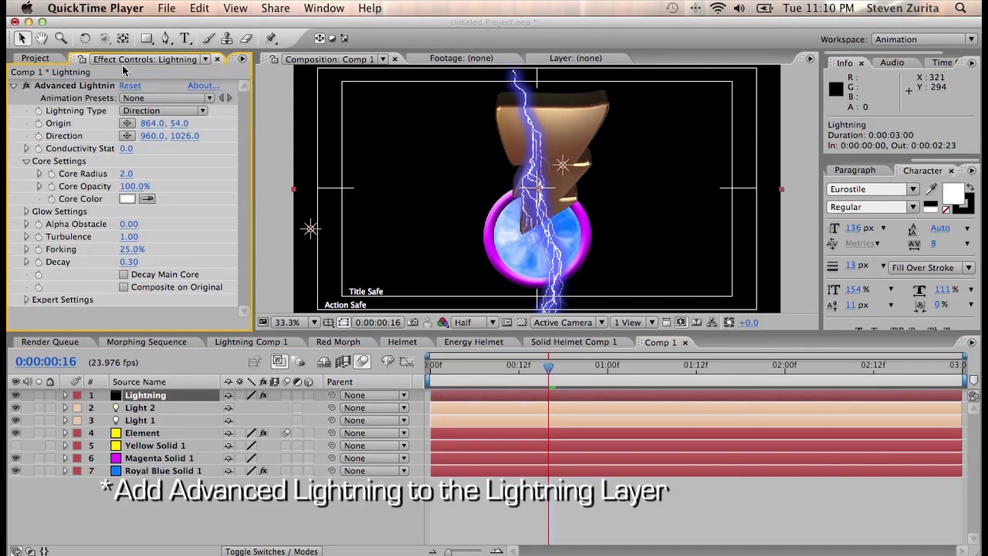
click(130, 124)
- Run the bolt from the bottom-left corner to the top-right corner at 1920, −12
click(299, 279)
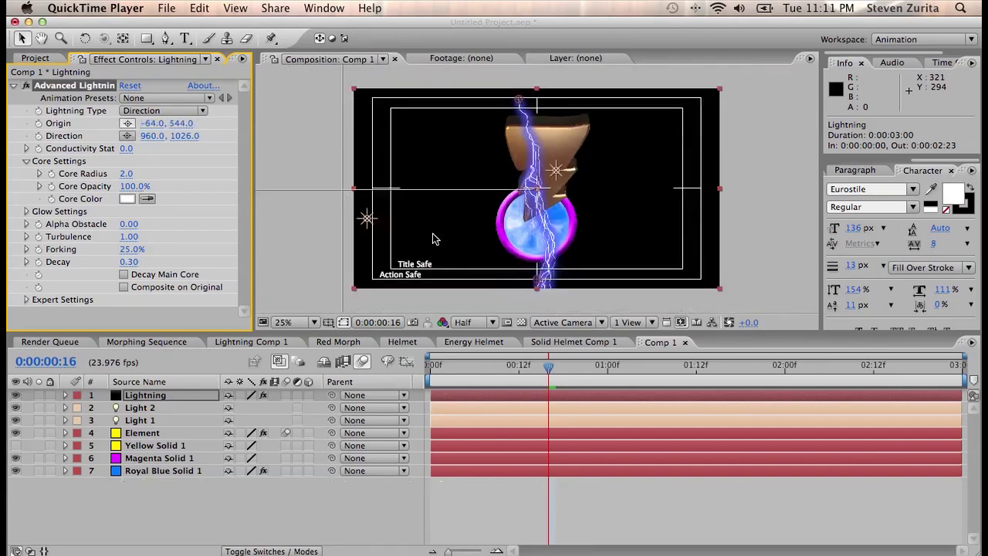
click(353, 286)
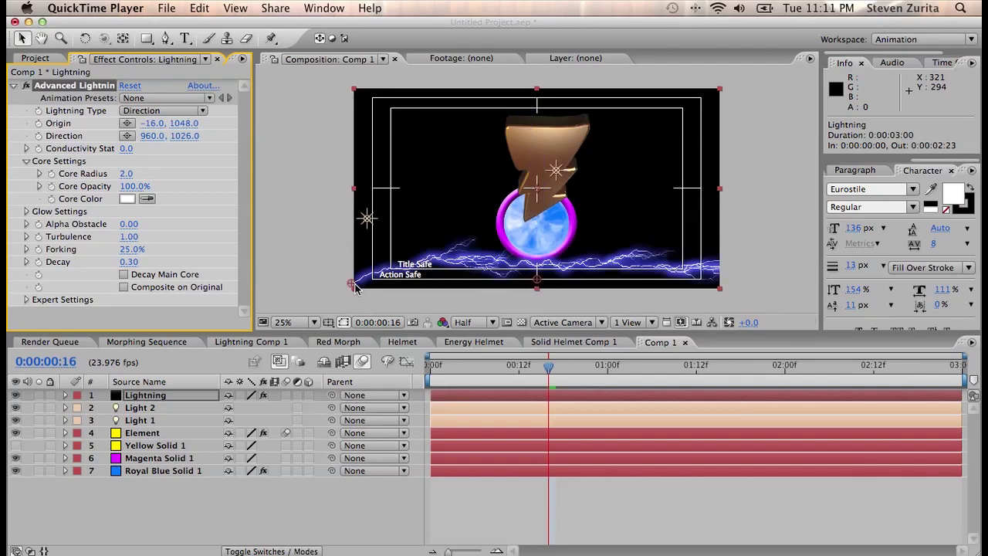
click(127, 137)
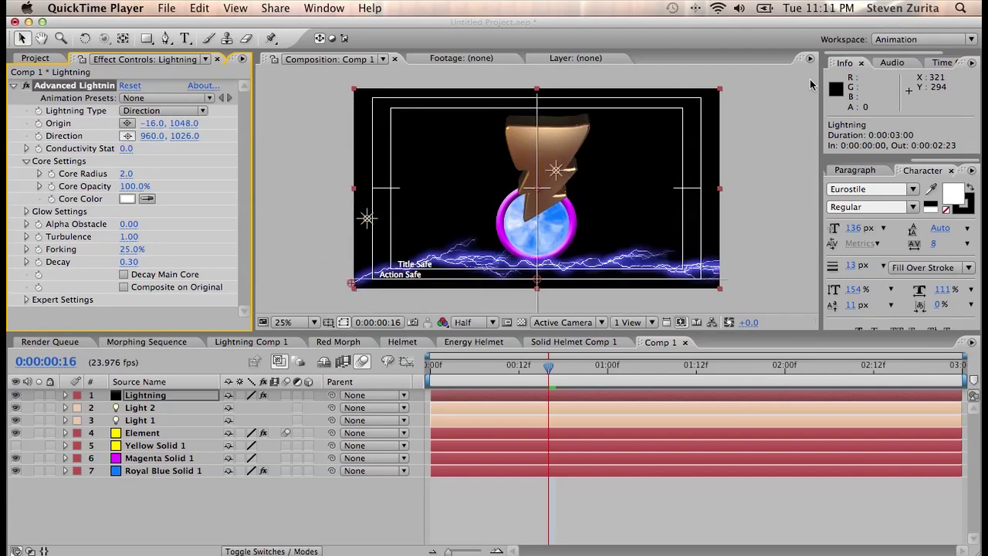
click(720, 91)
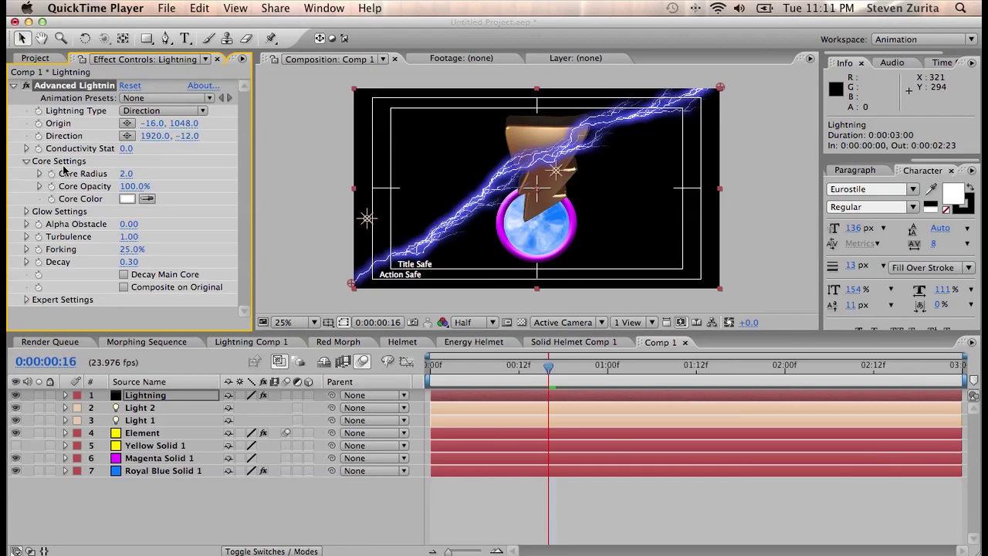
- Remove the lightning's blue glow and set Core Radius to 3.0
click(26, 211)
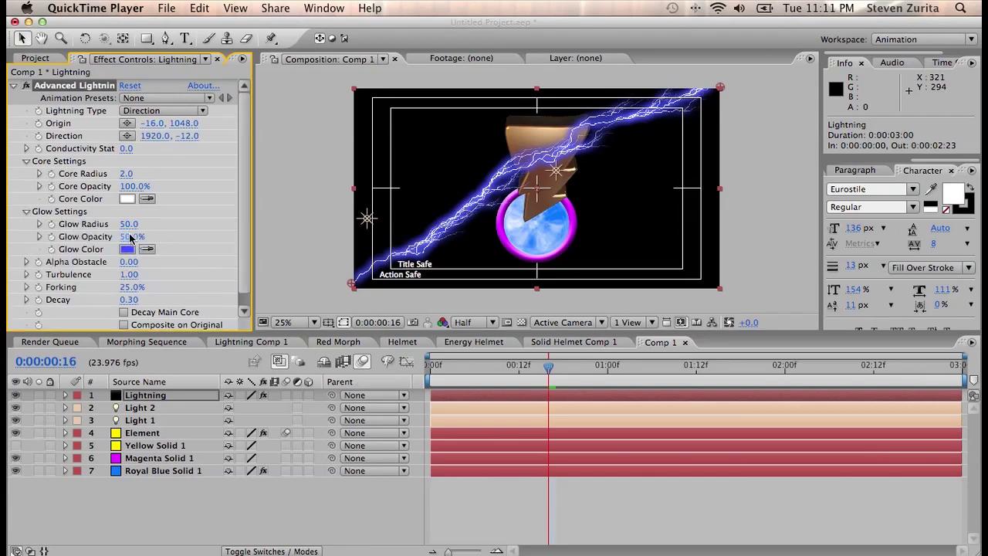
drag(44, 240, 15, 234)
click(123, 175)
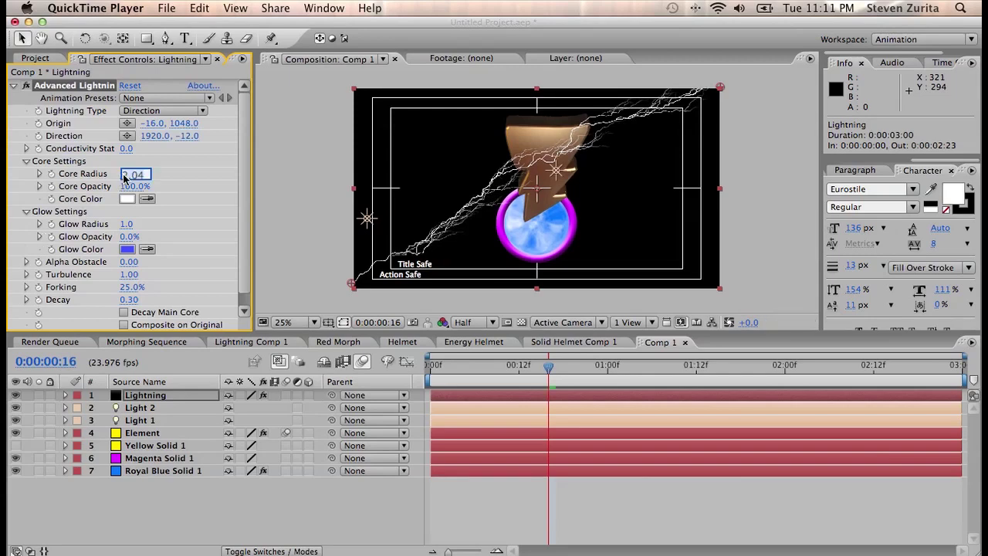
text(2.04)
key(Return)
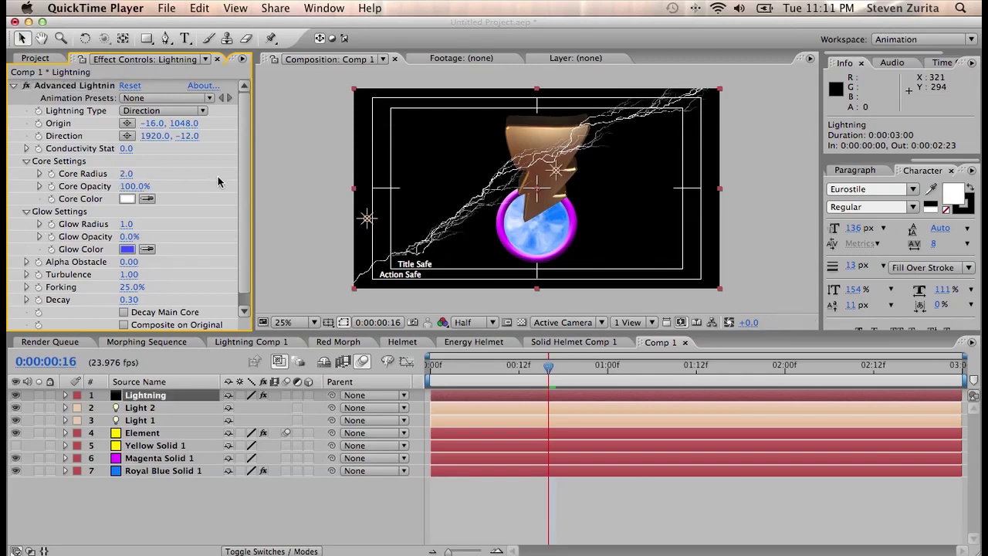
drag(139, 178, 176, 179)
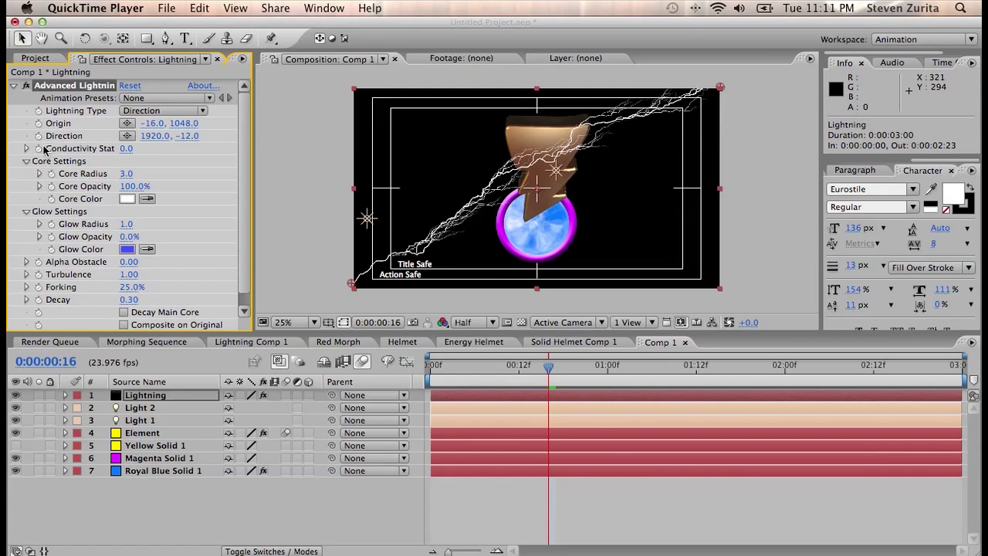
- Add a time*70 expression to Conductivity State so the bolt flickers
alt+click(38, 149)
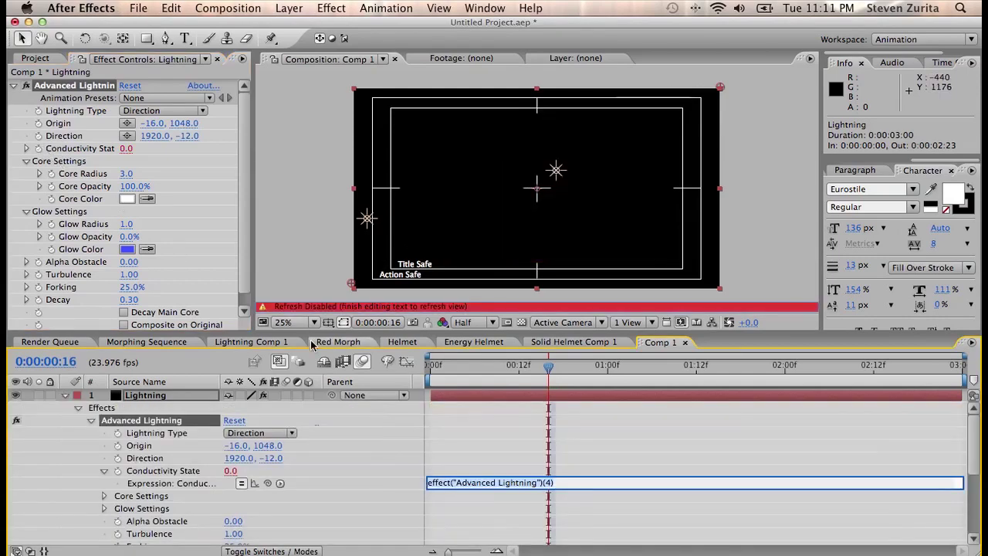
text(time*70)
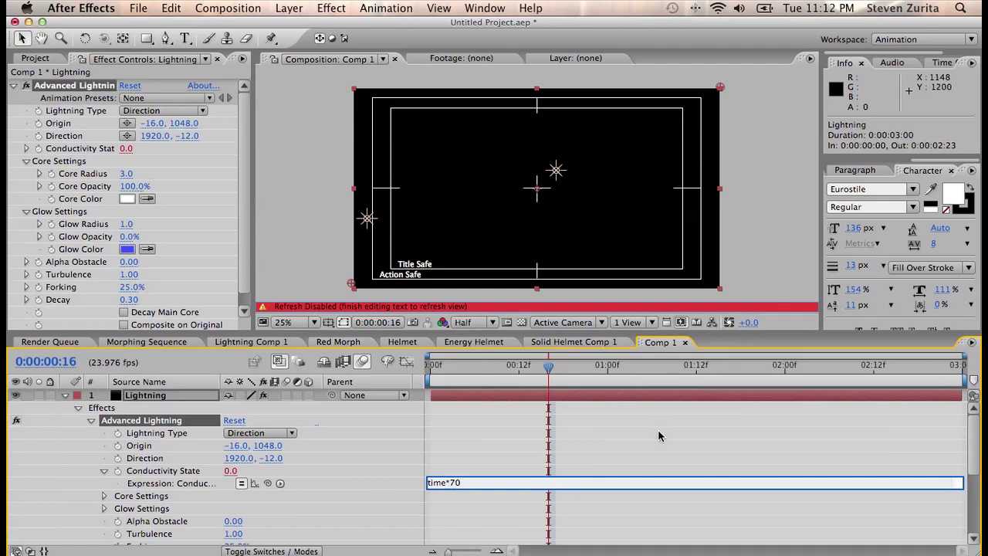
click(659, 436)
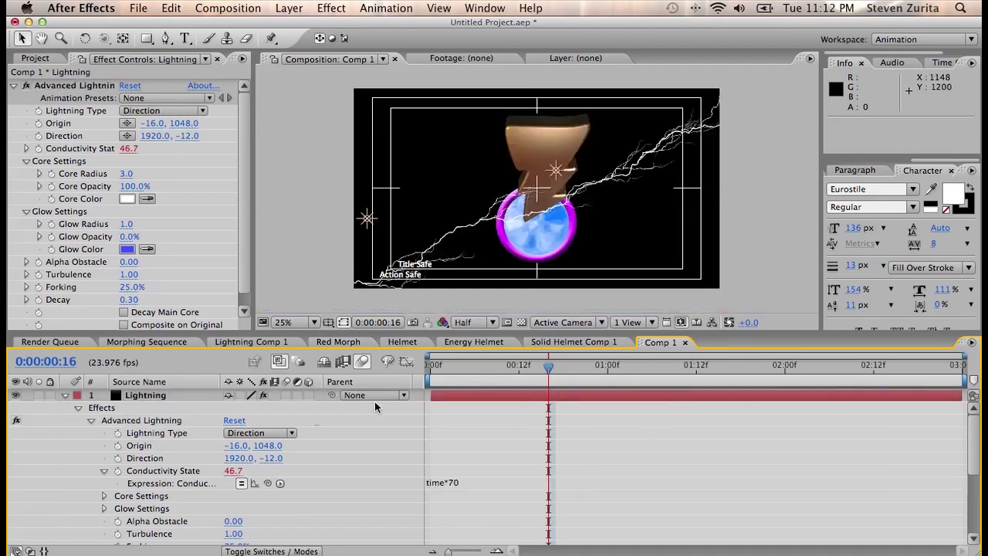
- Keyframe Origin and Direction, shifting both points at the last frame 0:00:02:23
click(162, 398)
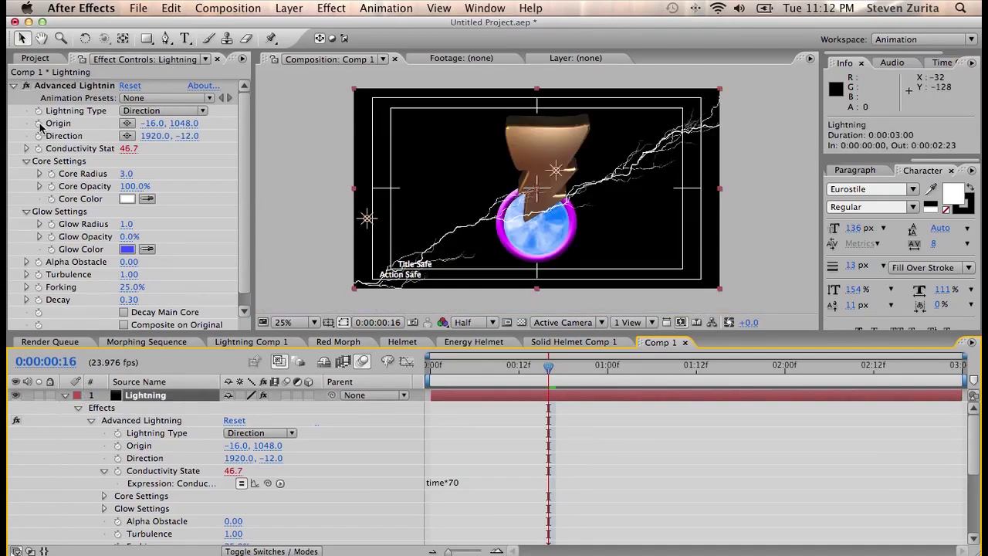
click(39, 123)
click(39, 136)
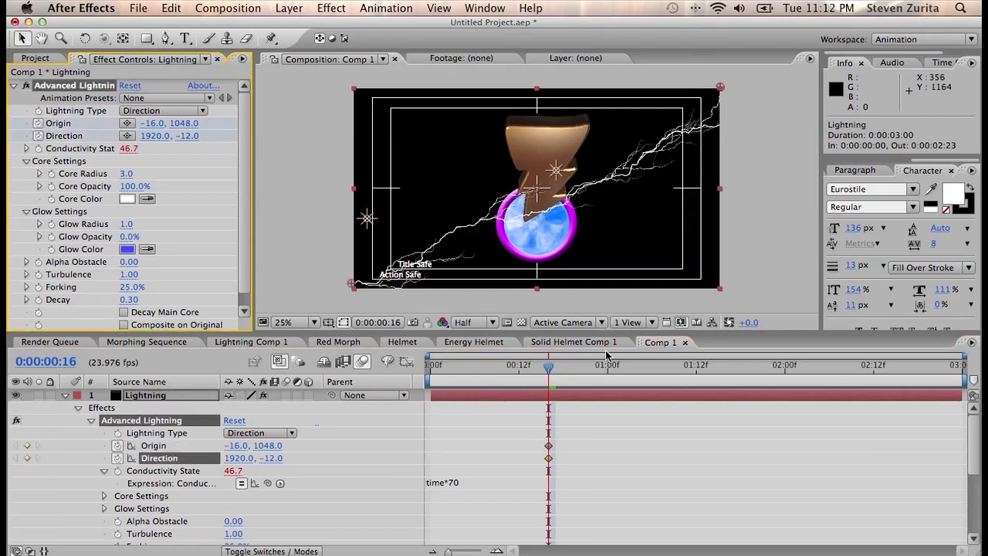
drag(571, 473, 434, 444)
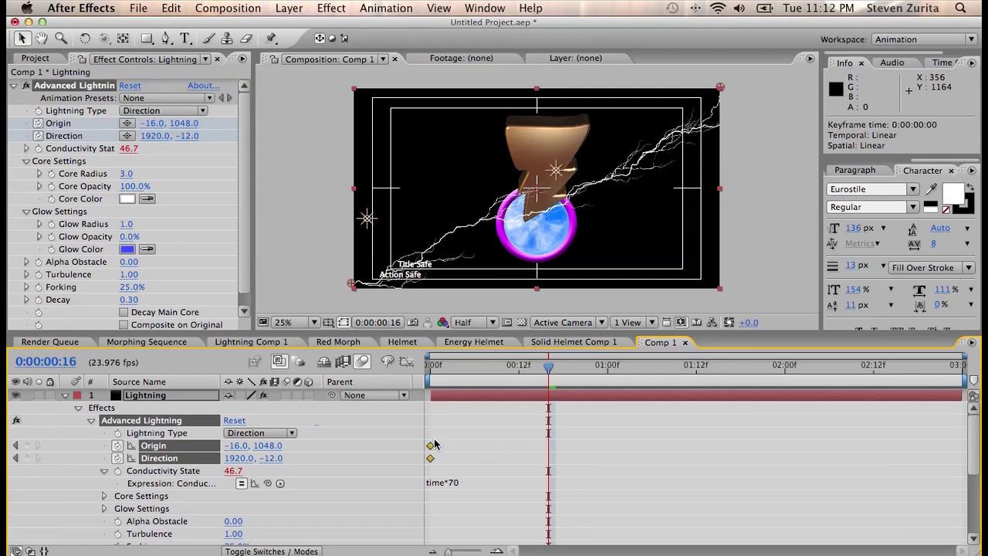
drag(951, 367, 970, 366)
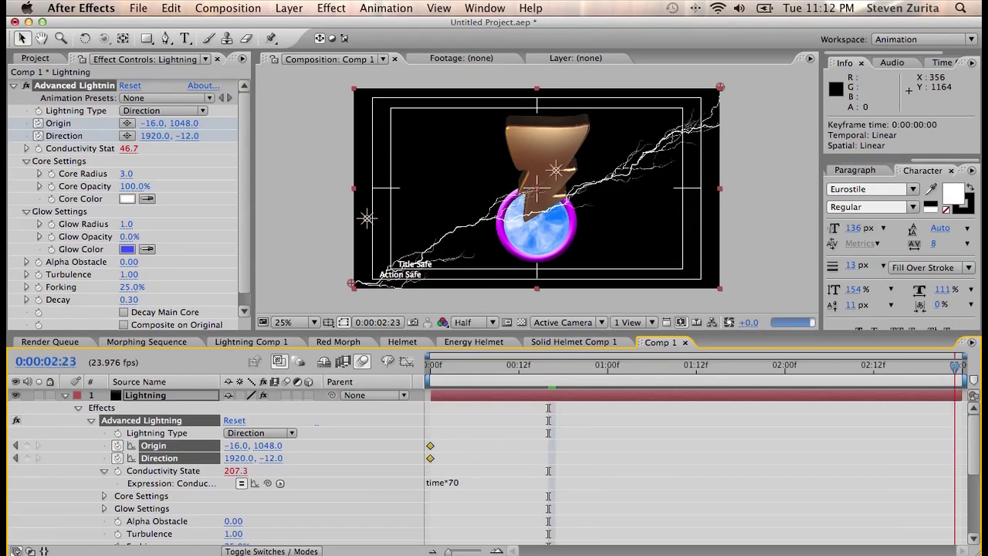
drag(724, 87, 747, 134)
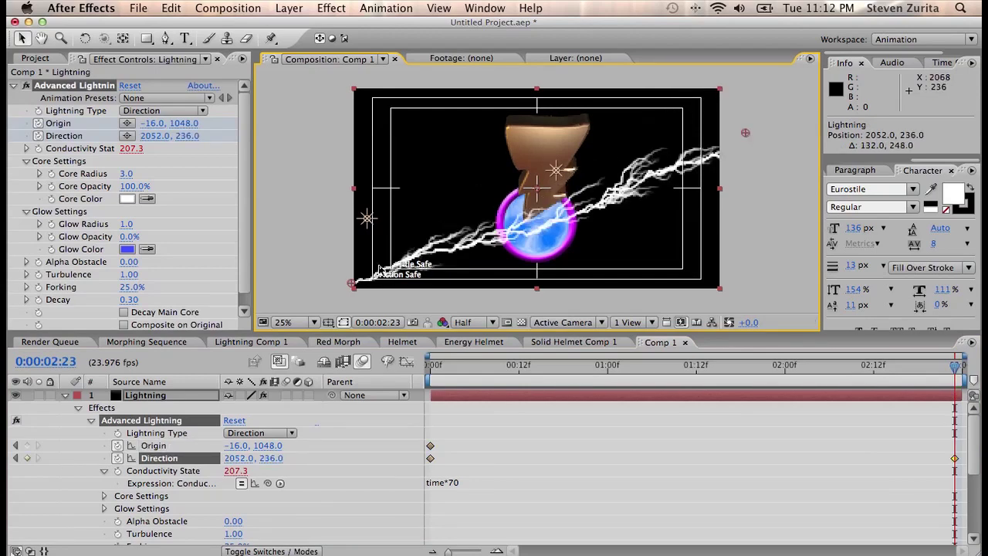
drag(345, 290, 332, 250)
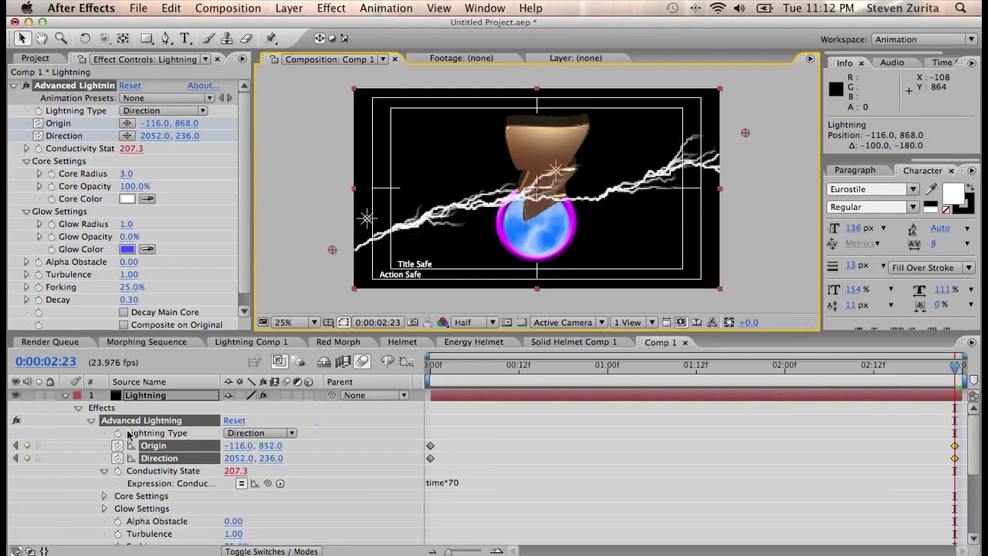
click(66, 395)
- Duplicate the Lightning layer and show only the copy's animated properties
click(137, 398)
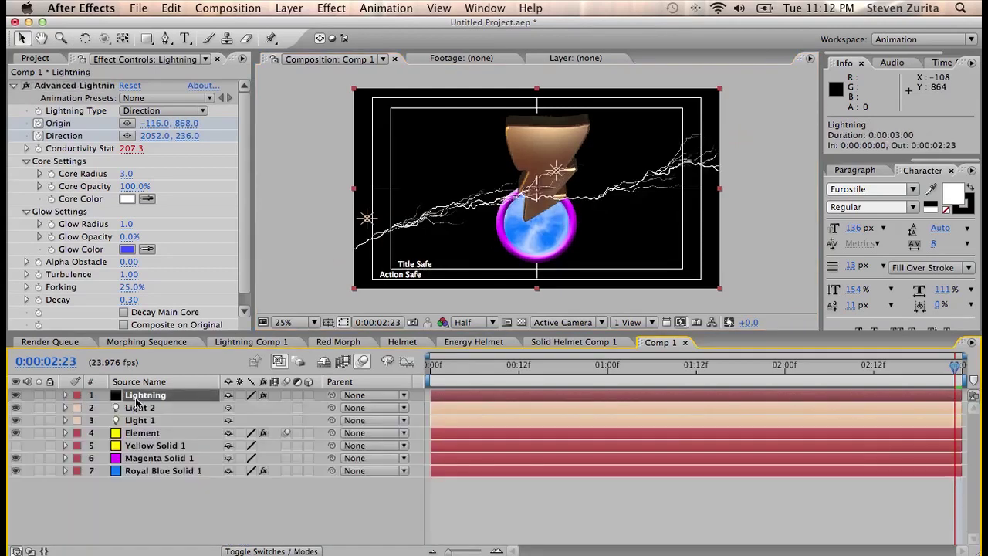
key(super+d)
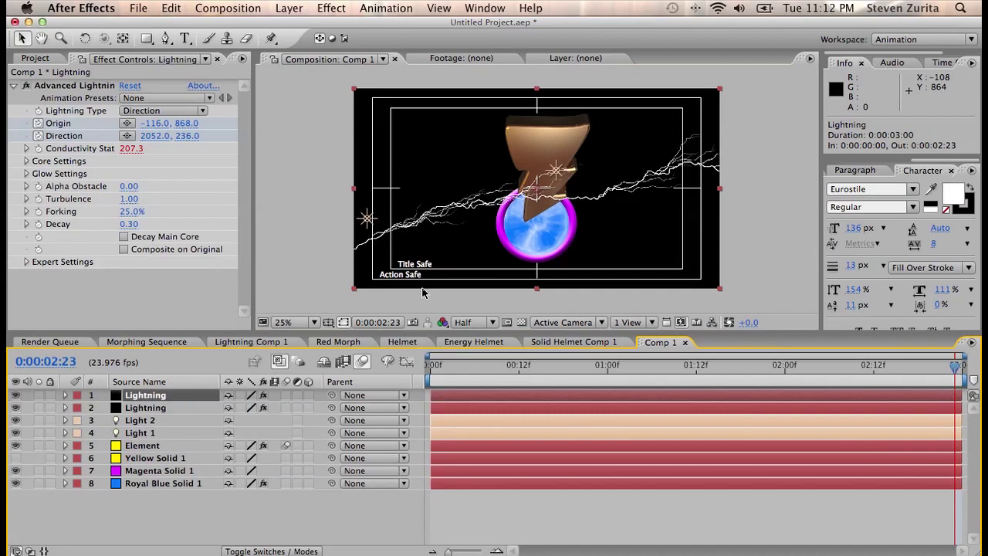
click(78, 88)
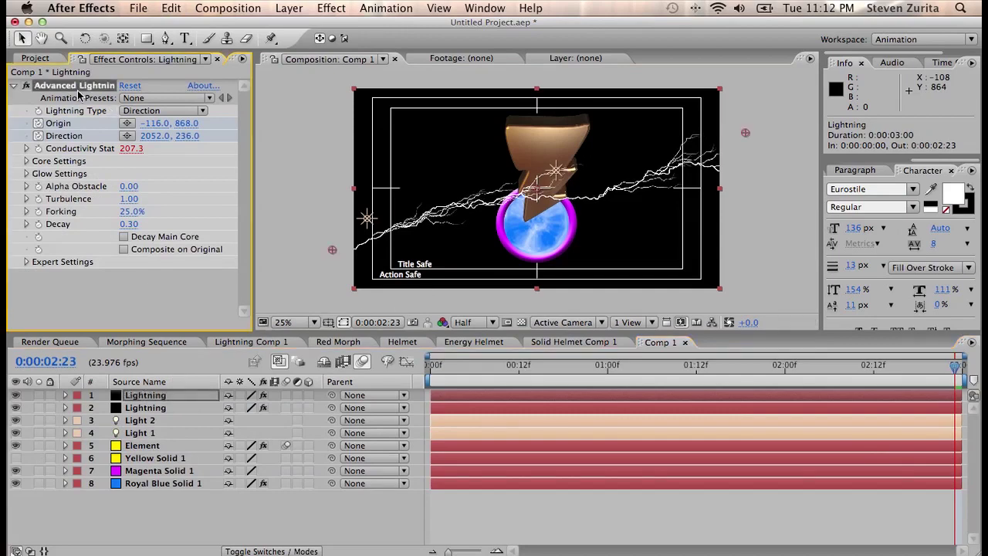
key(u)
- Move the copy's start to the top edge and its end toward 1964, 1064 at both frames
click(437, 366)
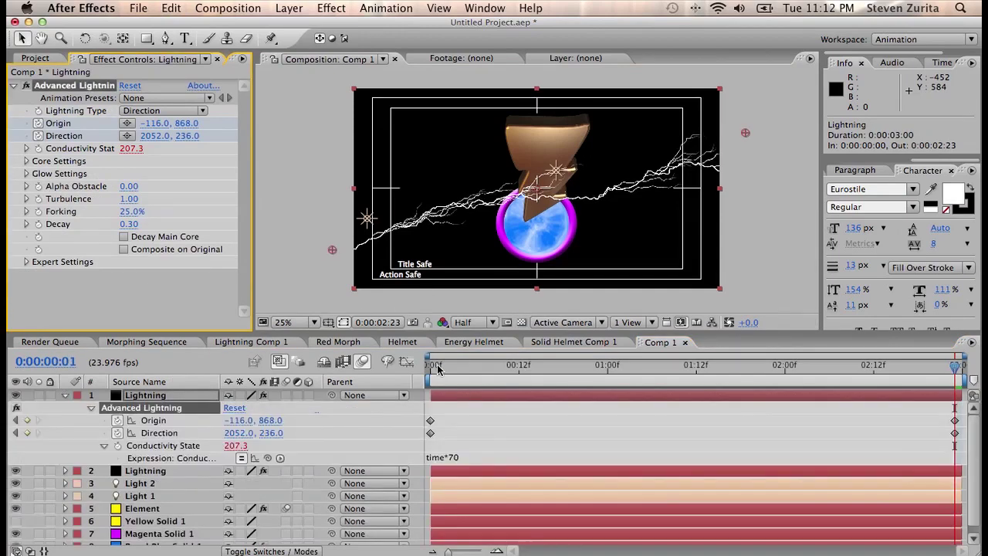
drag(422, 373, 418, 375)
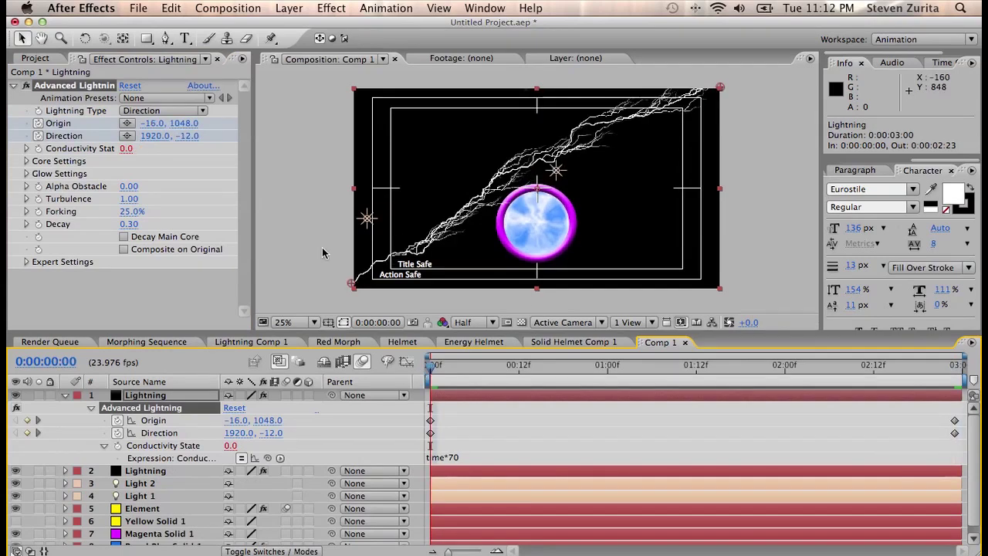
drag(351, 284, 457, 87)
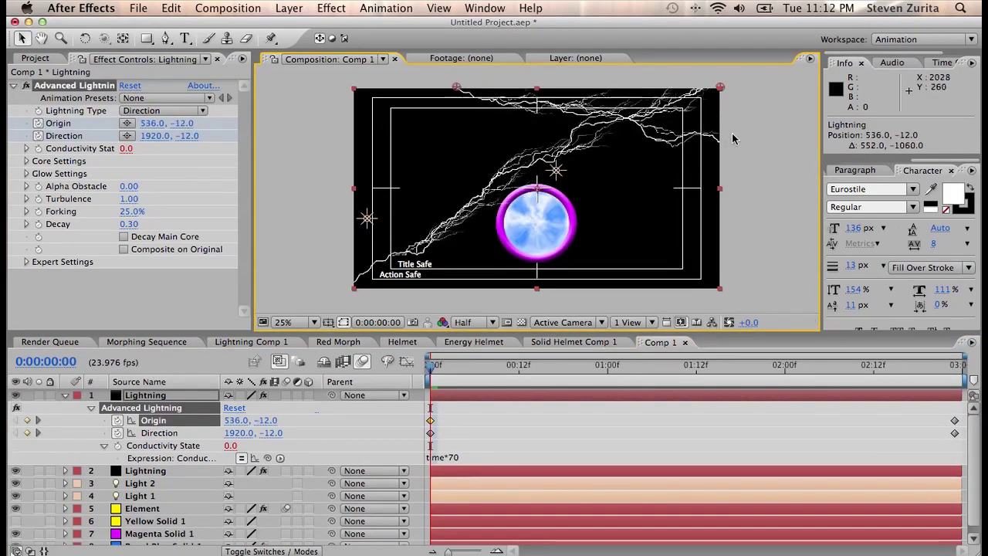
drag(721, 89, 538, 299)
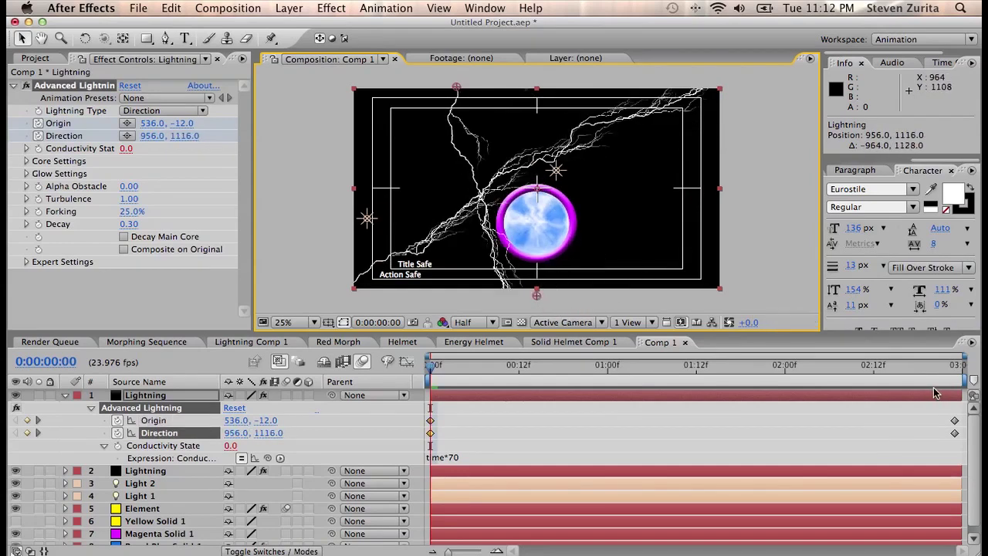
drag(949, 367, 964, 369)
drag(332, 249, 434, 78)
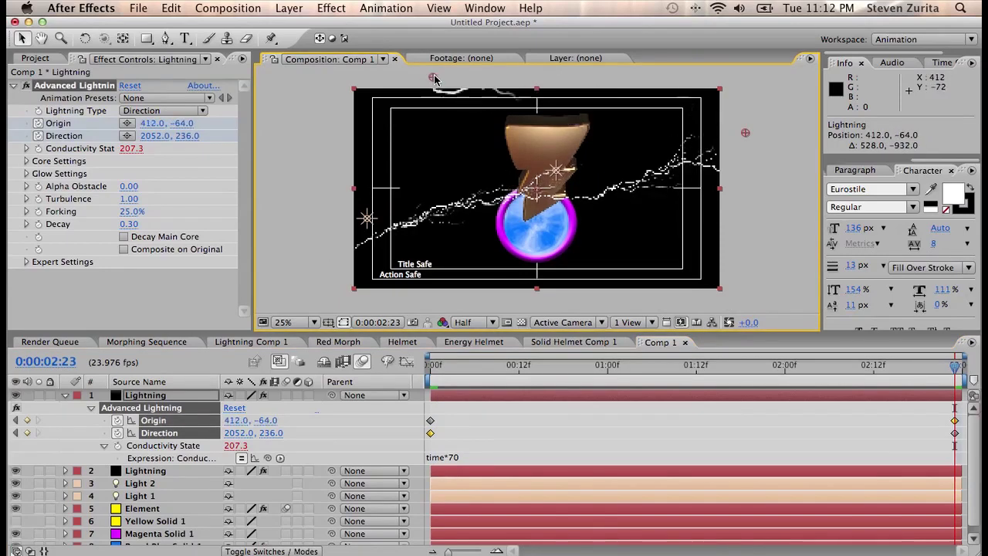
drag(747, 137, 729, 291)
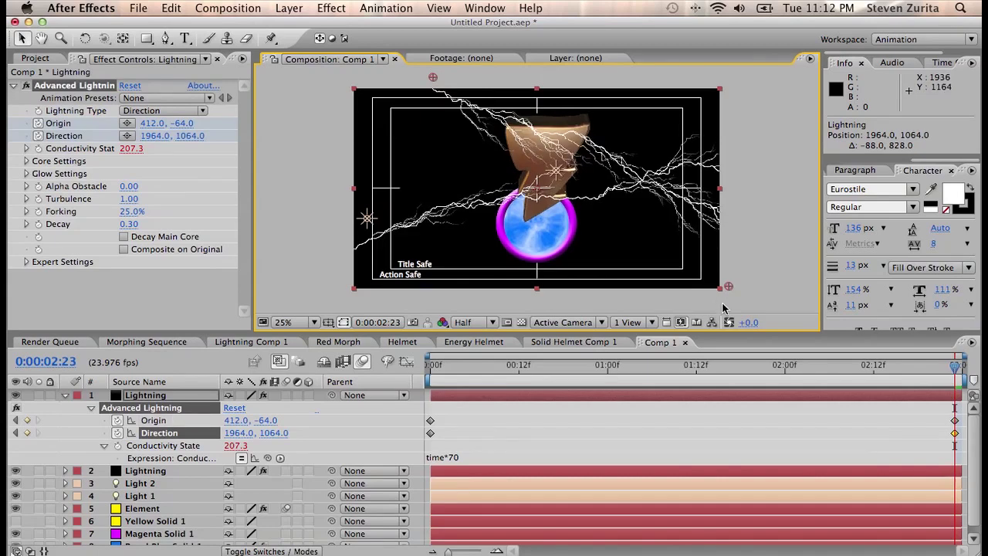
- Duplicate Lightning again as a third bolt from the right edge aimed at bottom centre
click(159, 398)
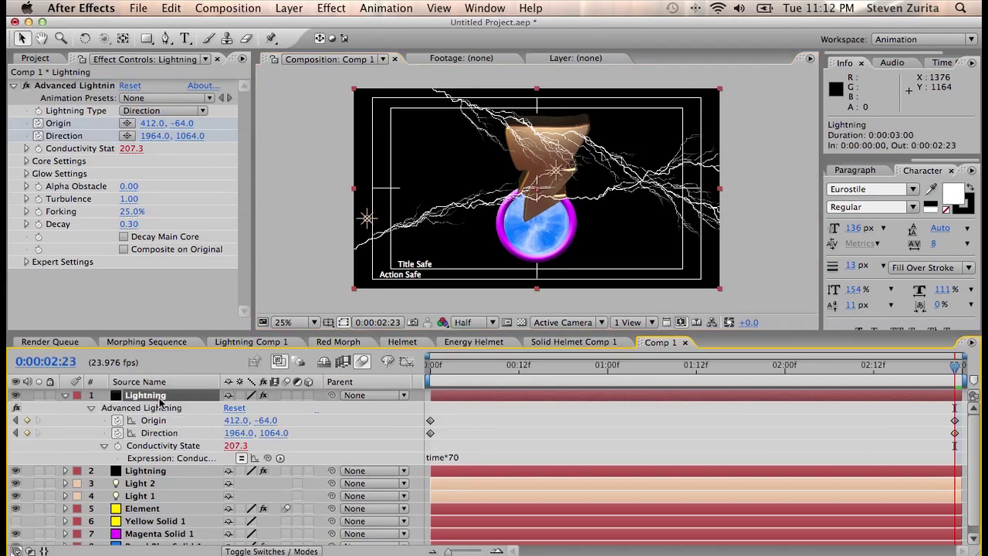
key(super+d)
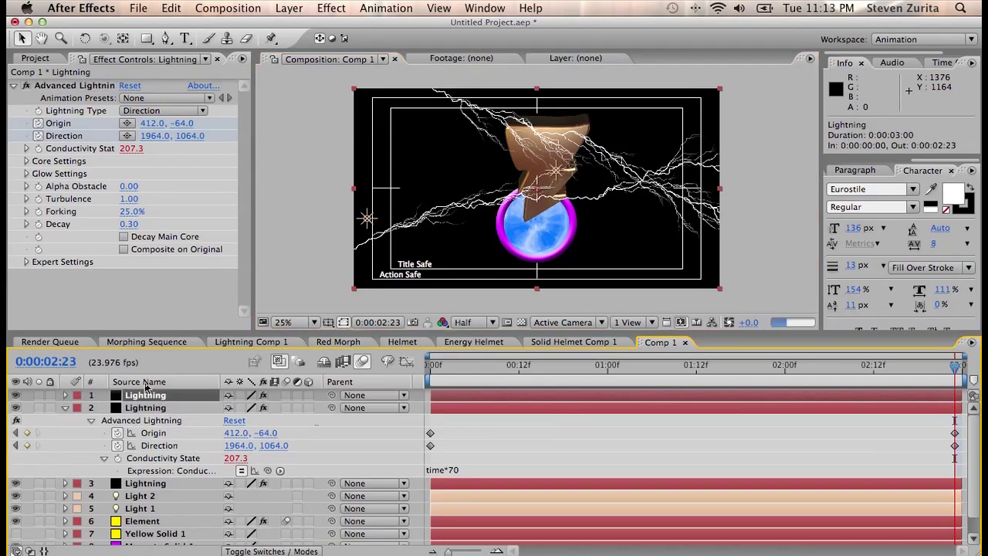
click(91, 88)
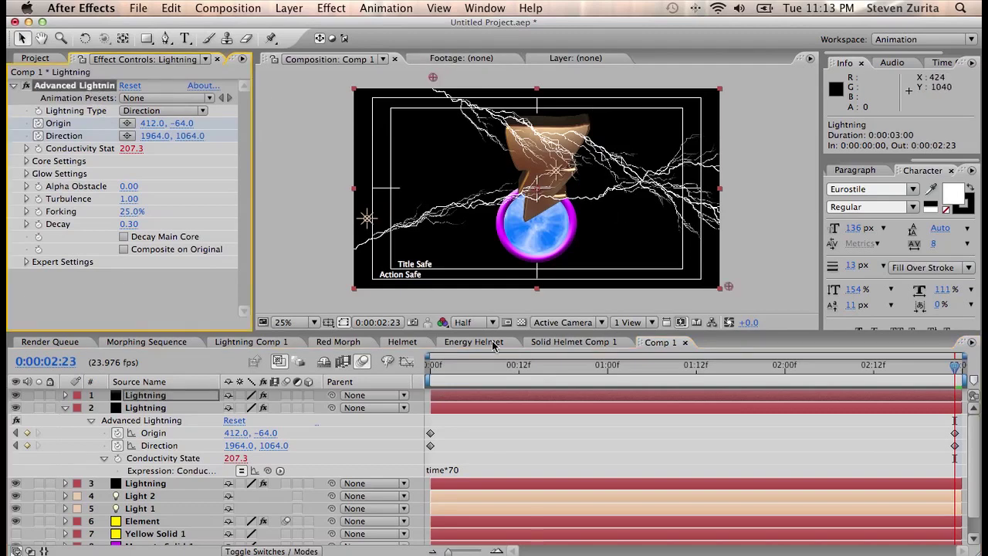
drag(452, 370, 418, 376)
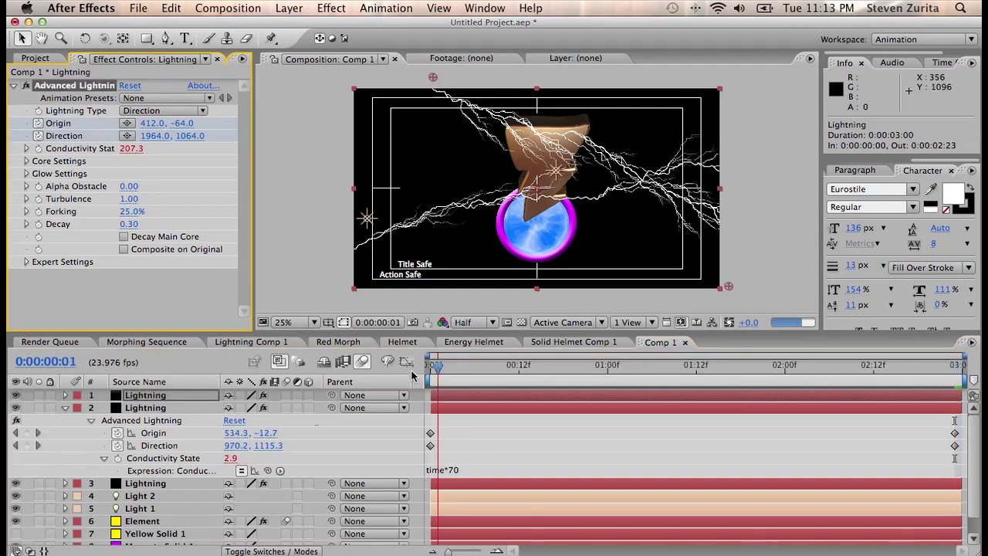
drag(458, 87, 712, 198)
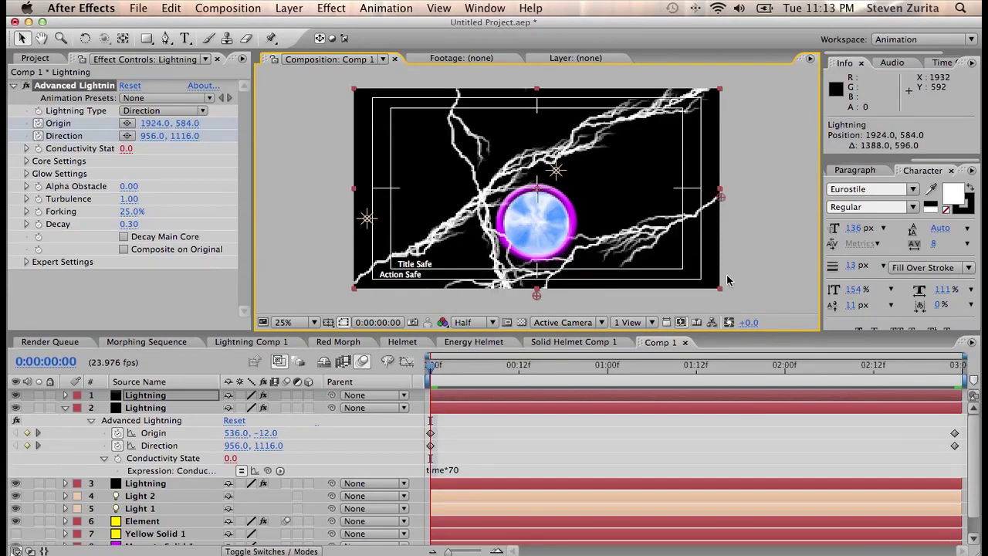
drag(537, 296, 546, 302)
click(963, 376)
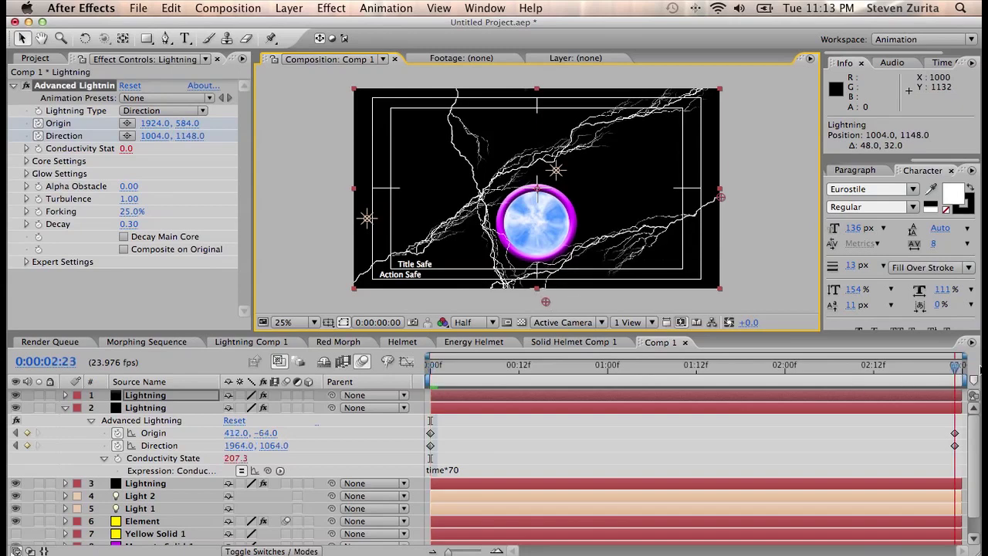
drag(434, 77, 747, 188)
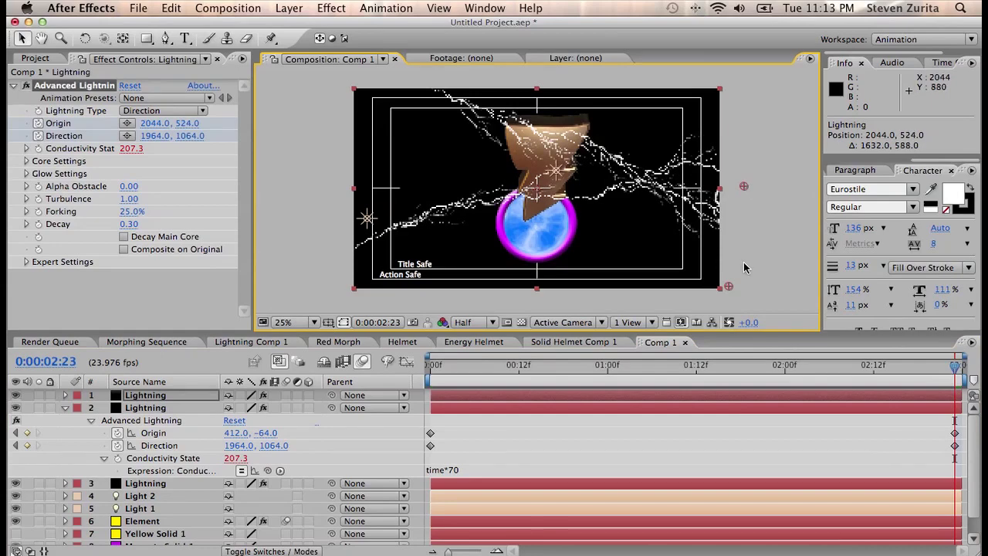
drag(729, 287, 519, 294)
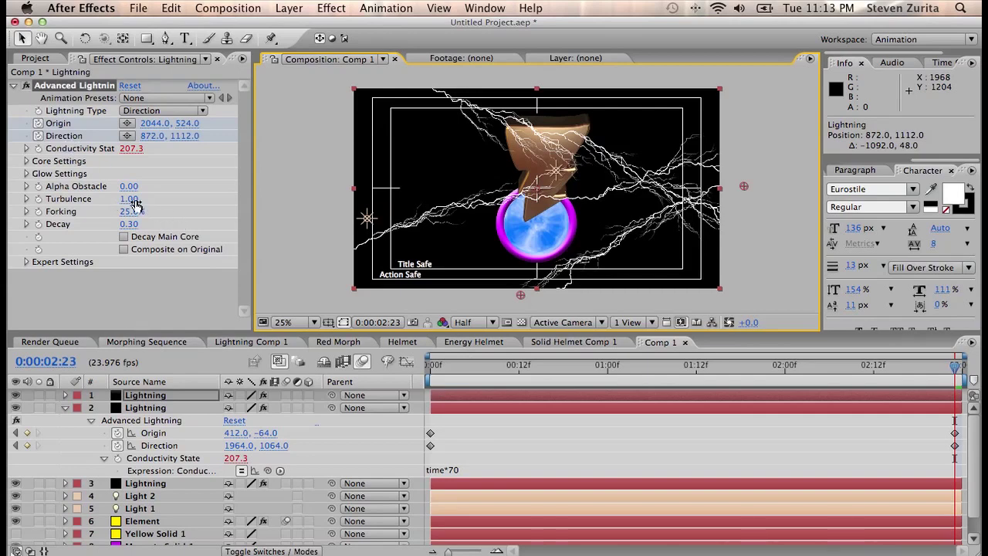
- Try lowering Turbulence to 0.82, then undo it back to 1.00
drag(132, 200, 92, 206)
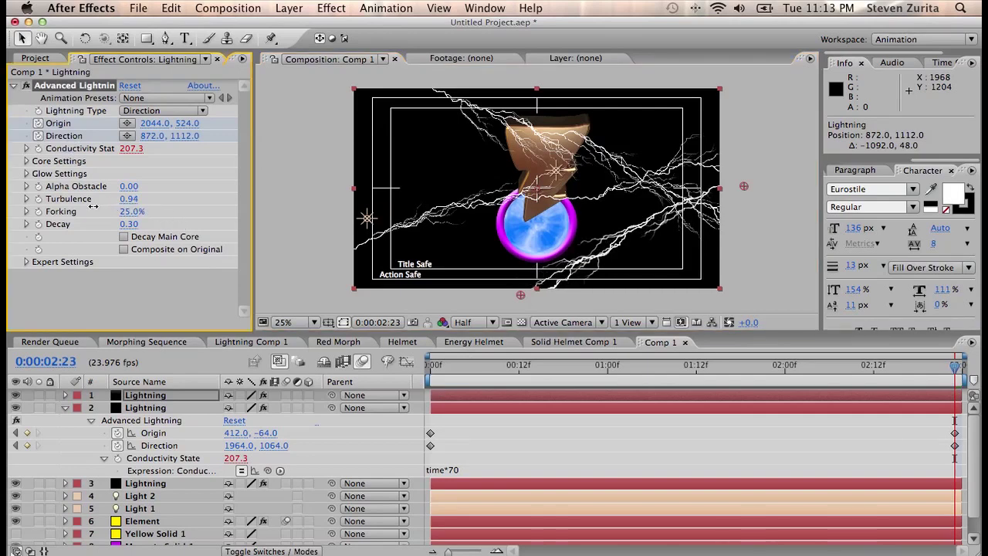
drag(93, 206, 10, 211)
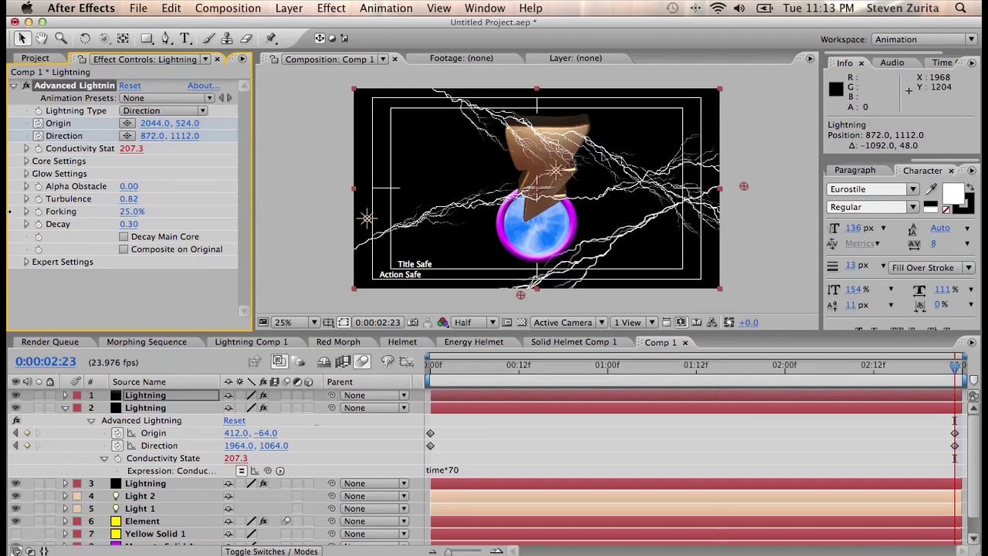
key(super+z)
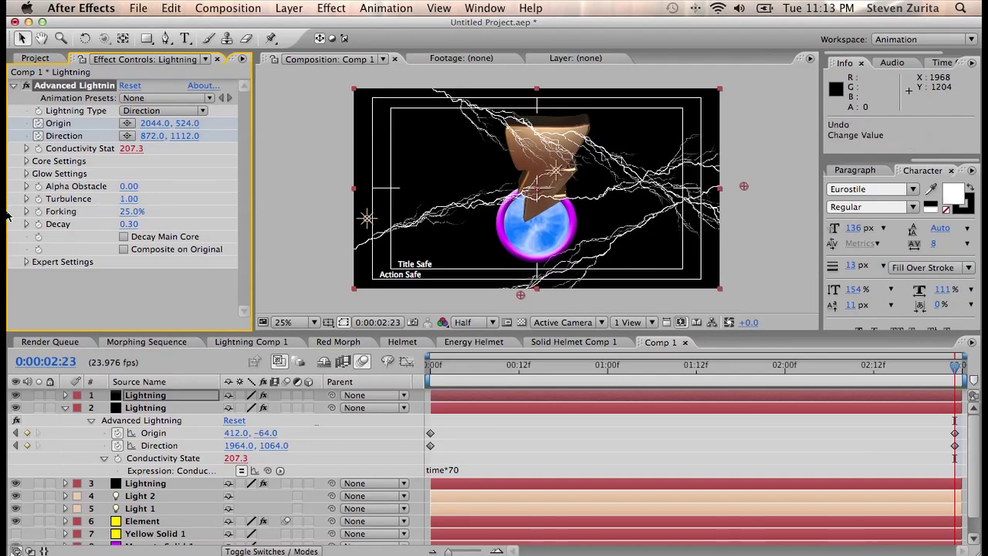
- Move the three Lightning layers below Royal Blue Solid 1
click(65, 409)
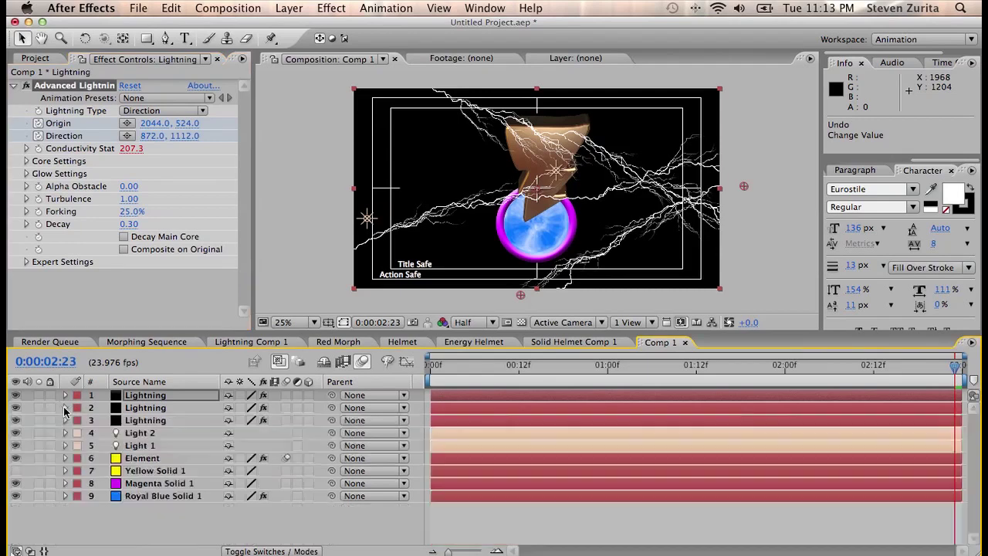
click(173, 420)
shift+click(168, 395)
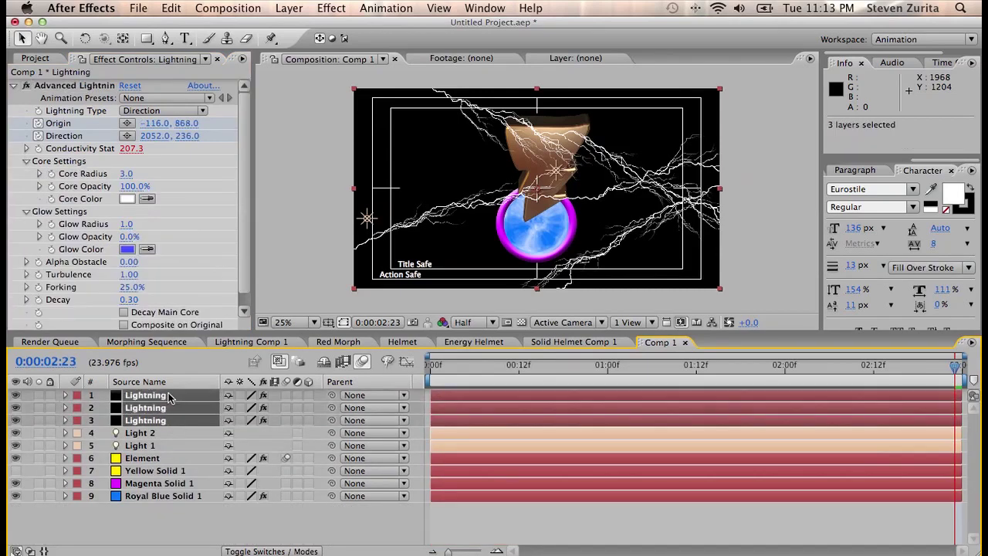
drag(173, 510, 167, 512)
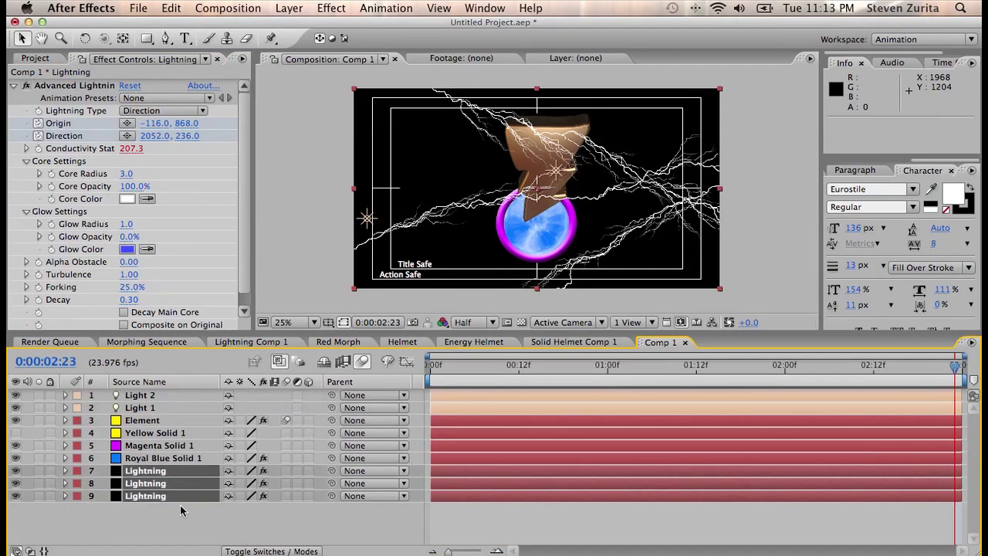
click(180, 505)
- Duplicate the bottom Lightning layer, rename it BG, and delete its Advanced Lightning effect
click(178, 499)
key(super+d)
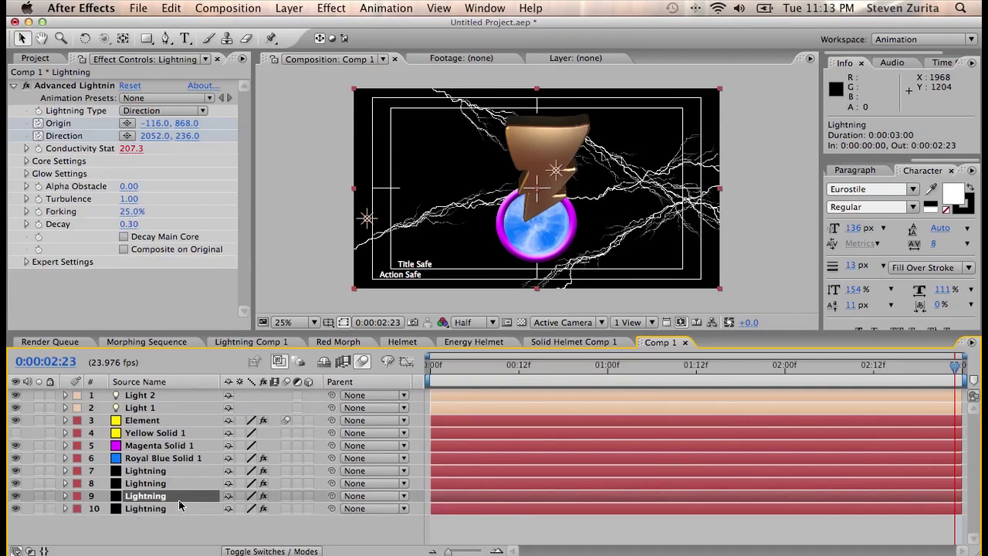
click(180, 507)
key(Return)
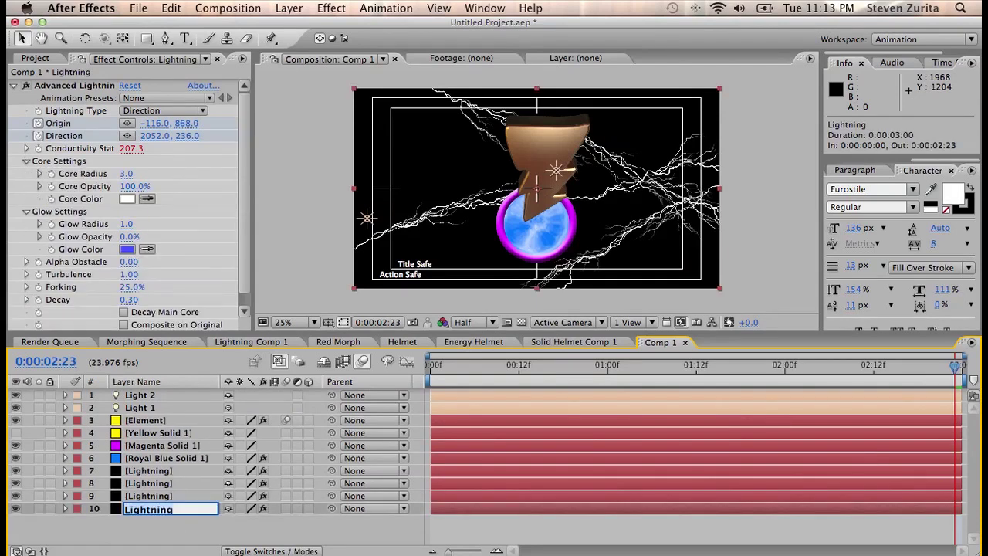
text(BG)
key(Return)
click(55, 95)
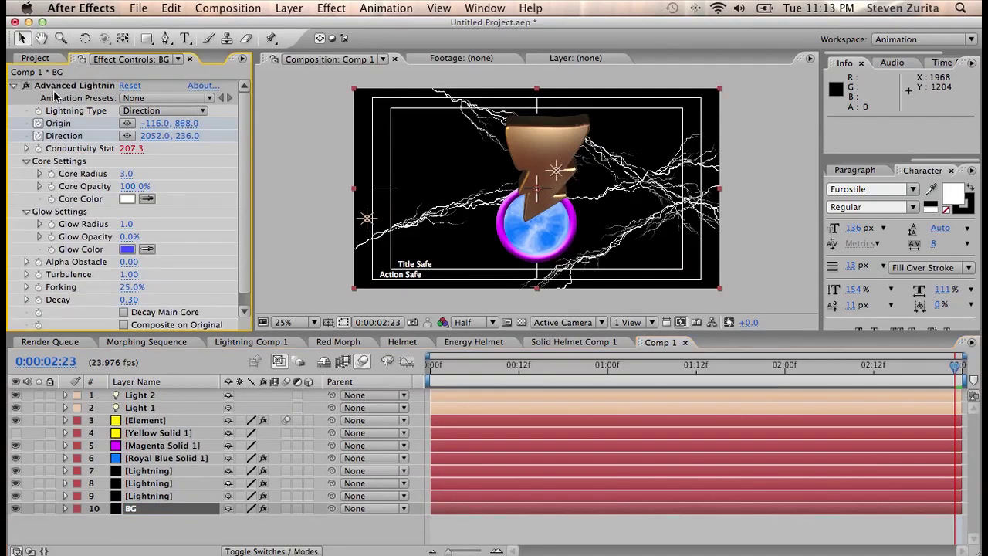
click(58, 85)
key(Delete)
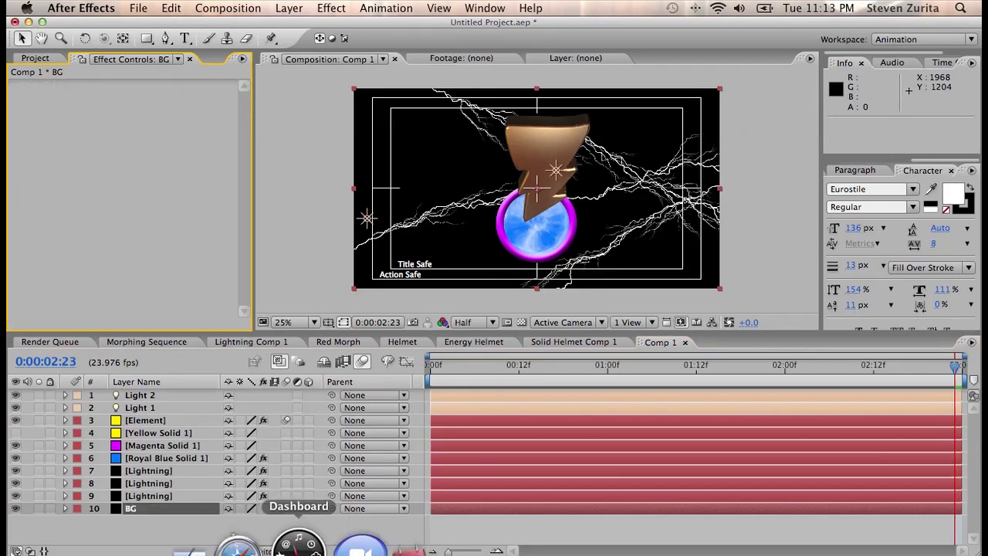
- Add an adjustment layer and place it below Royal Blue Solid 1
click(190, 459)
click(288, 7)
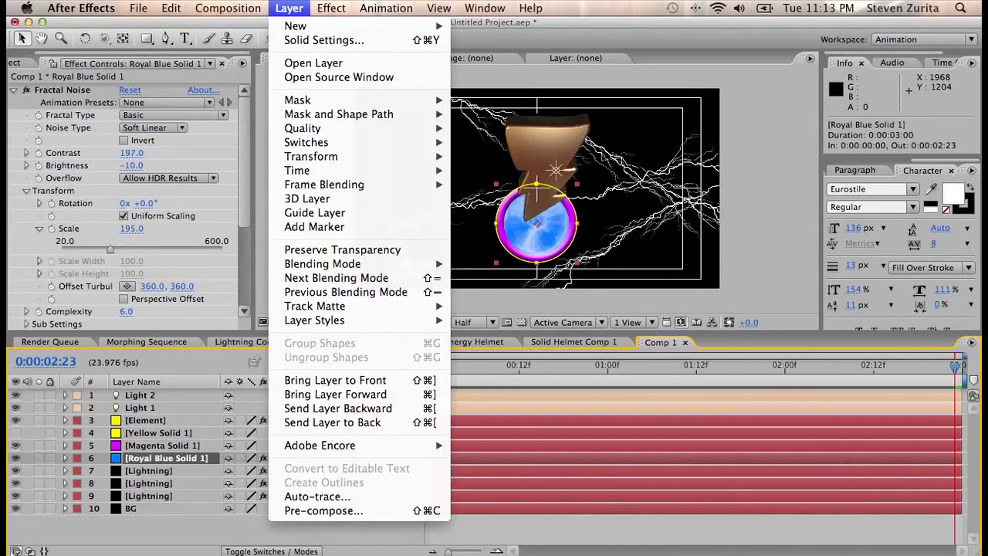
mouse_move(301, 27)
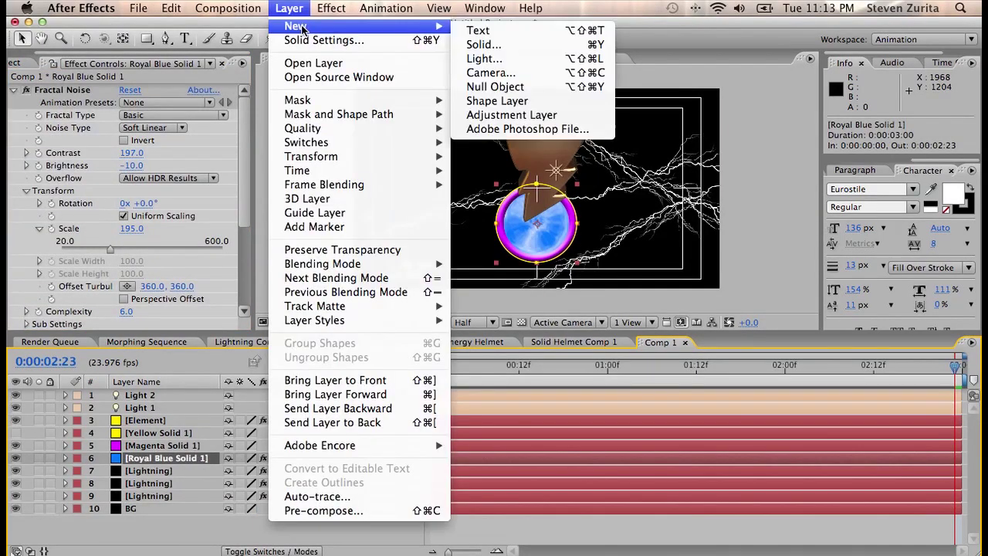
click(512, 114)
drag(190, 396, 179, 483)
- Give the adjustment layer Gaussian Blur at Blurriness 10 with Screen blending
click(331, 8)
mouse_move(371, 104)
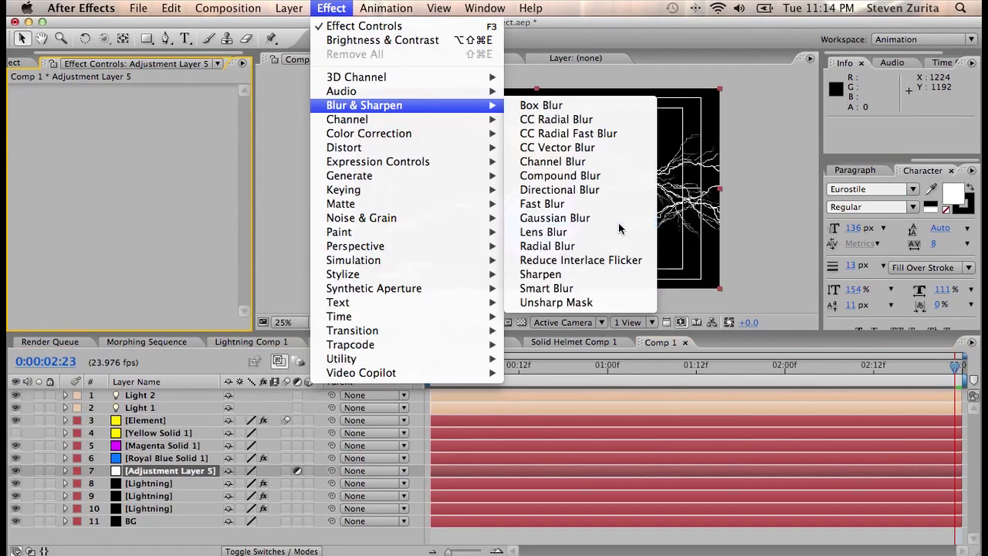
click(587, 224)
click(282, 552)
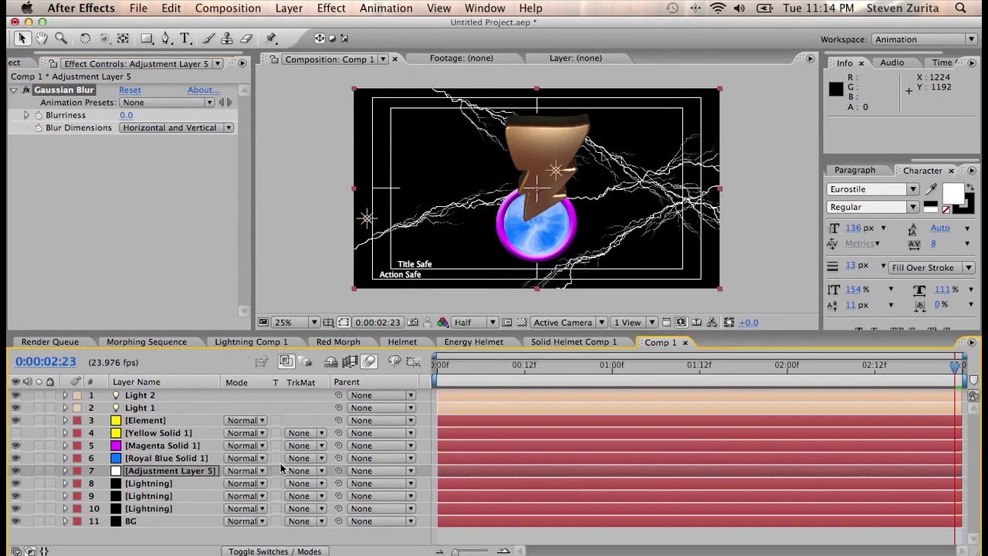
click(255, 471)
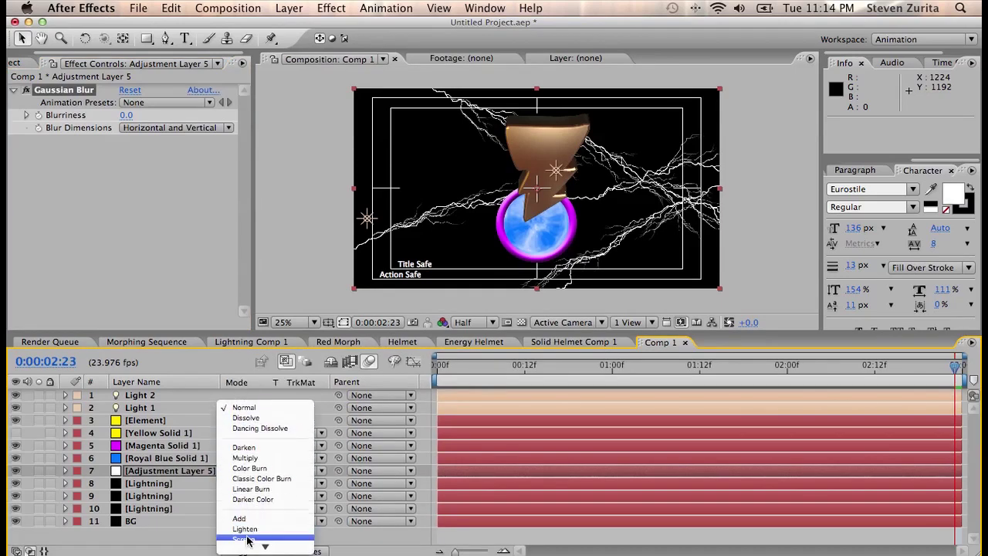
click(258, 538)
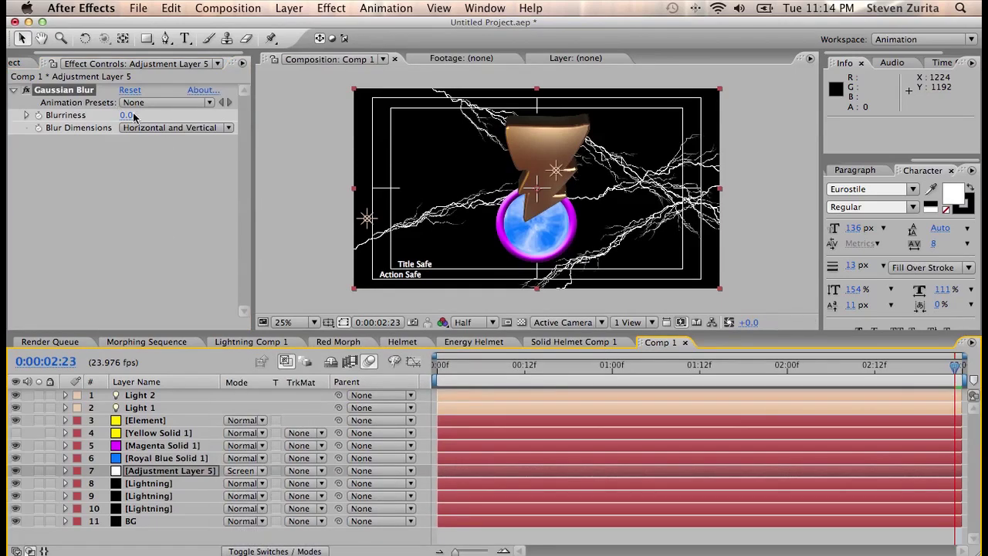
drag(125, 115, 204, 123)
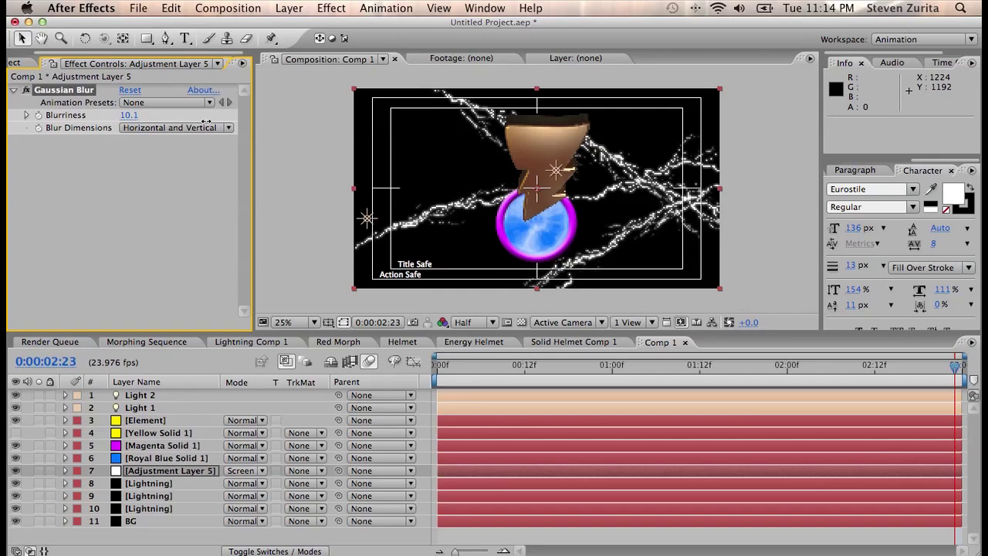
click(126, 115)
text(10)
key(Return)
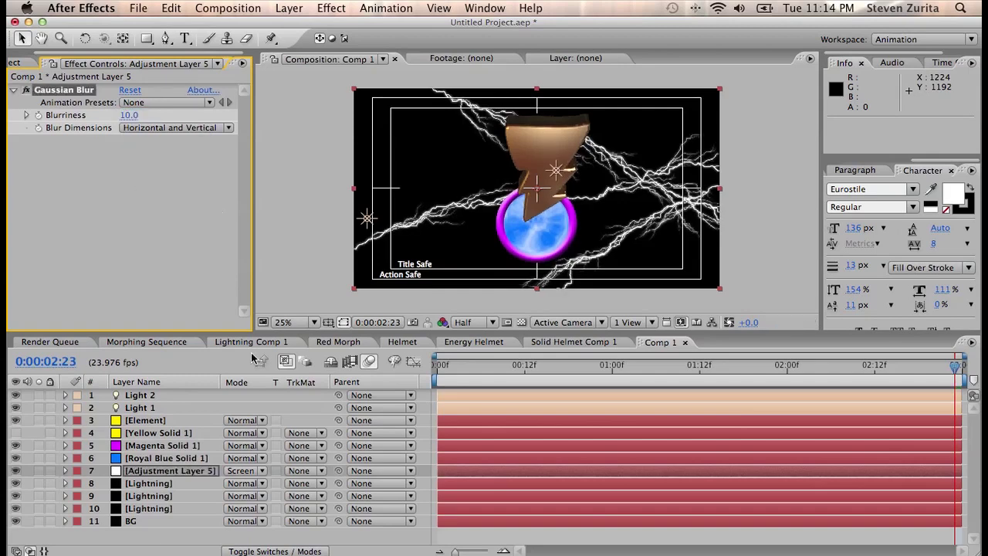
- Duplicate the blur adjustment layer twice, with Blurriness 20 and 40
click(174, 474)
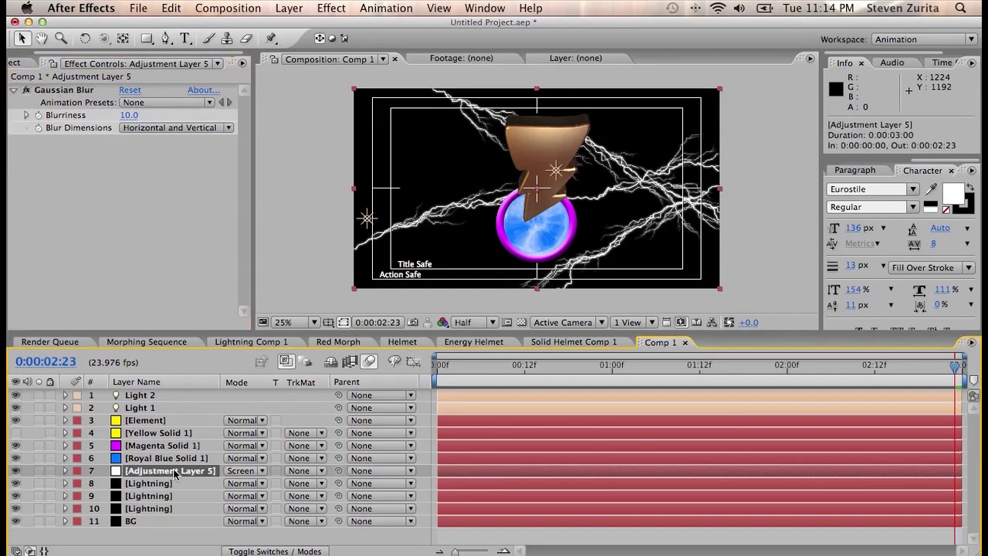
key(super+d)
click(129, 116)
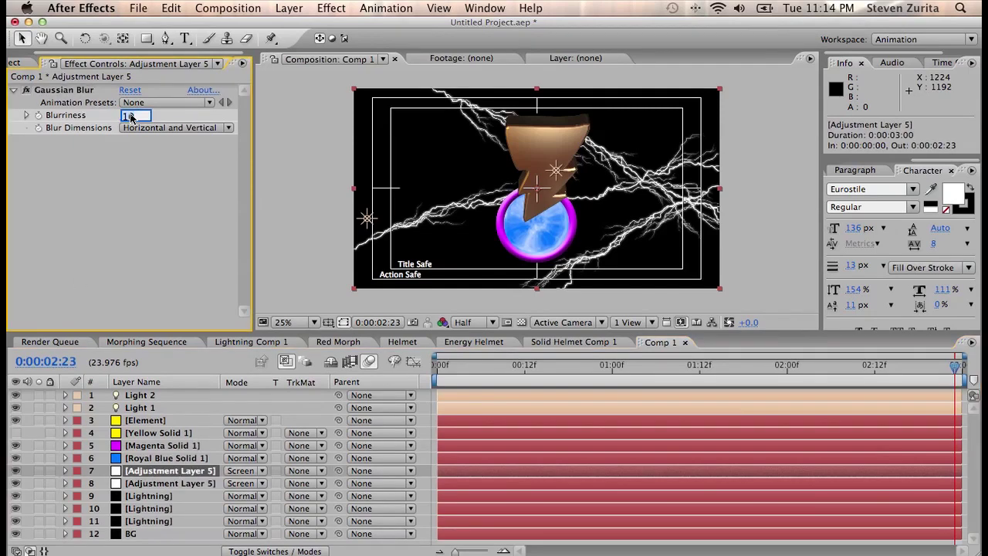
text(20)
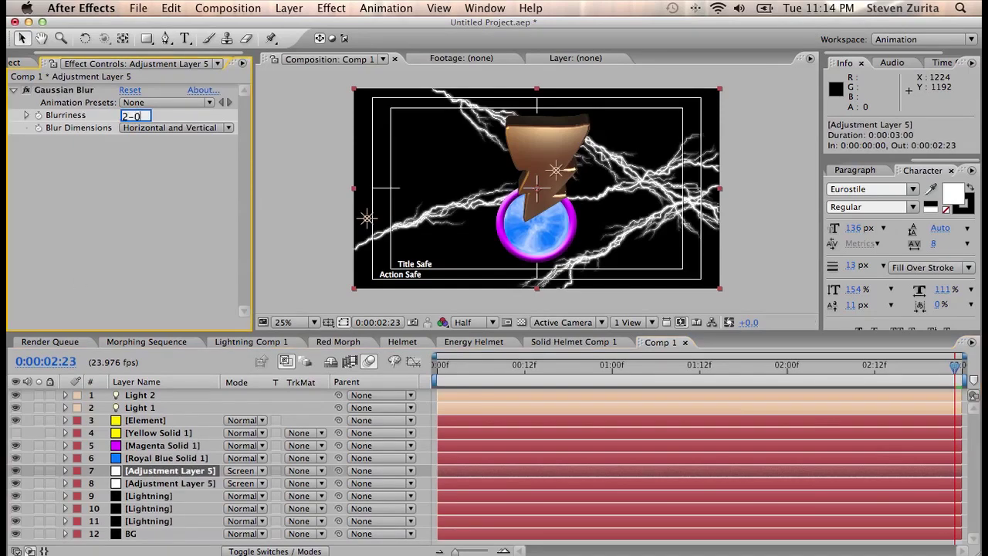
key(Return)
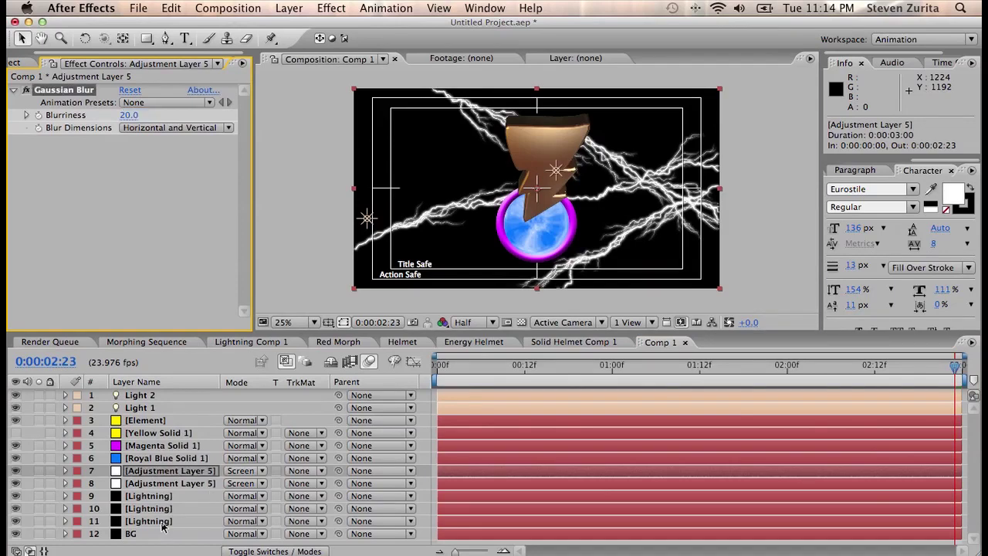
click(158, 471)
key(super+d)
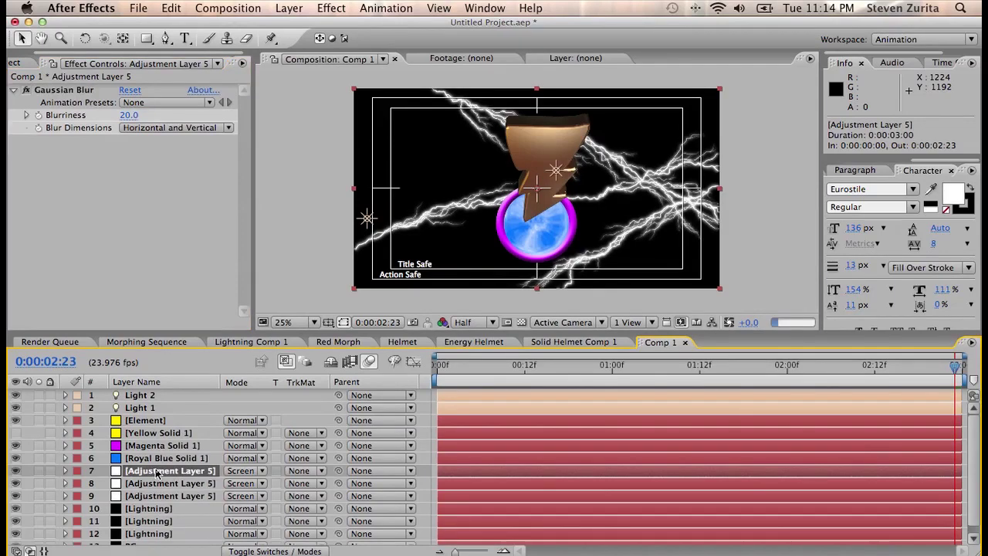
click(128, 115)
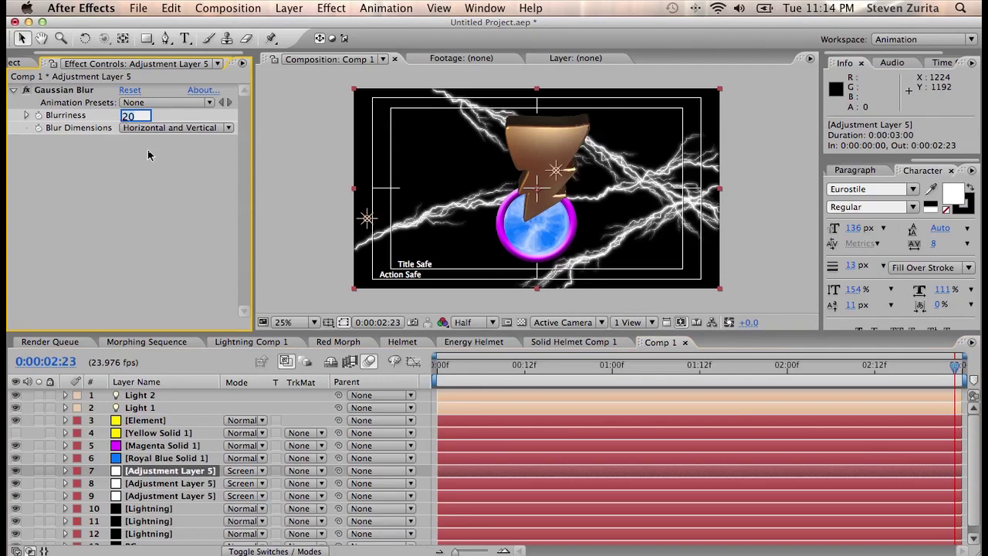
text(40)
click(177, 474)
- Add a fourth blur adjustment layer copy with Blurriness 80
click(171, 446)
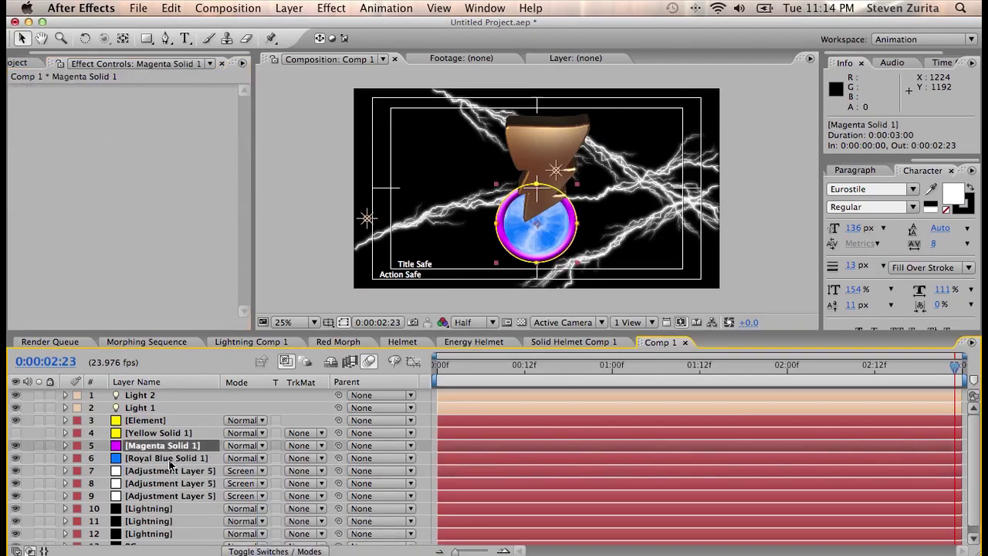
click(168, 472)
key(super+d)
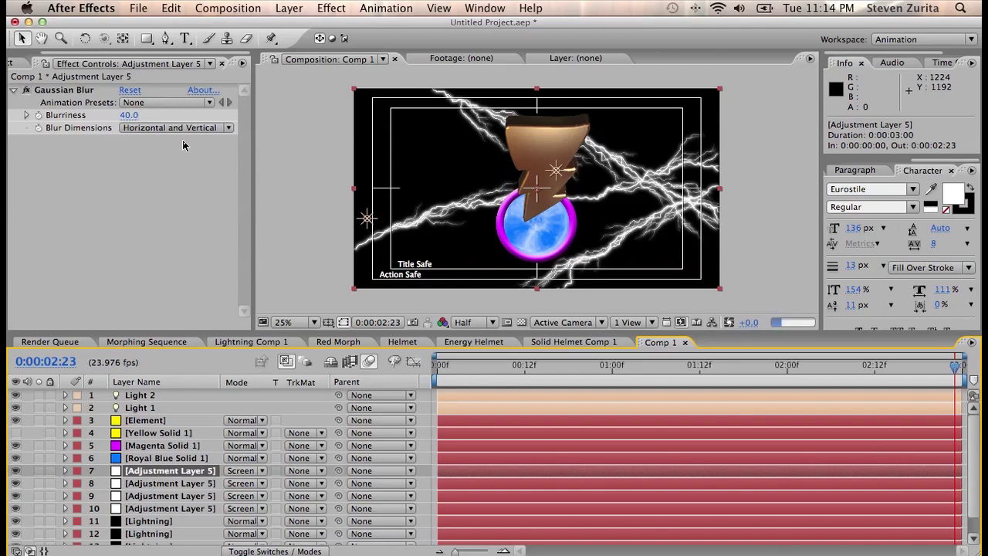
click(125, 115)
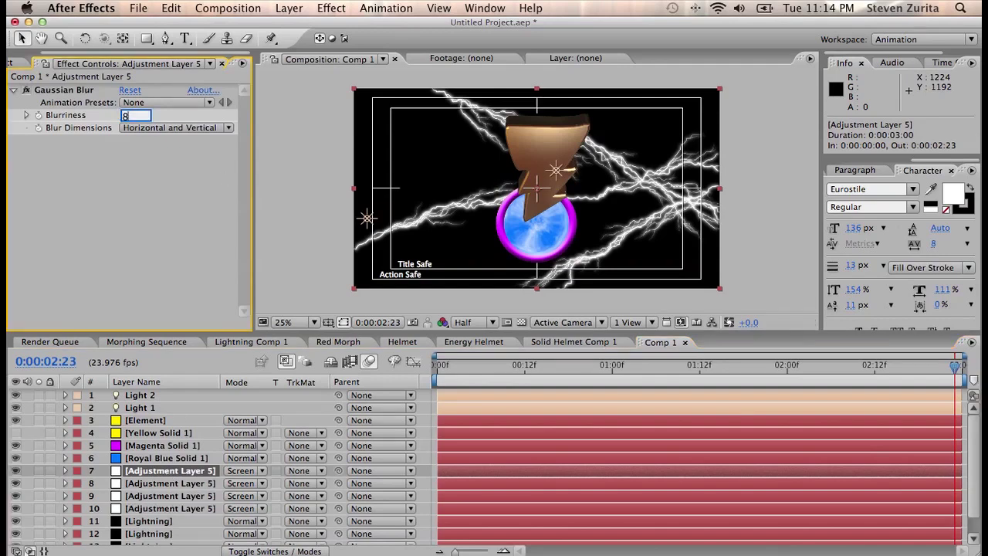
text(80)
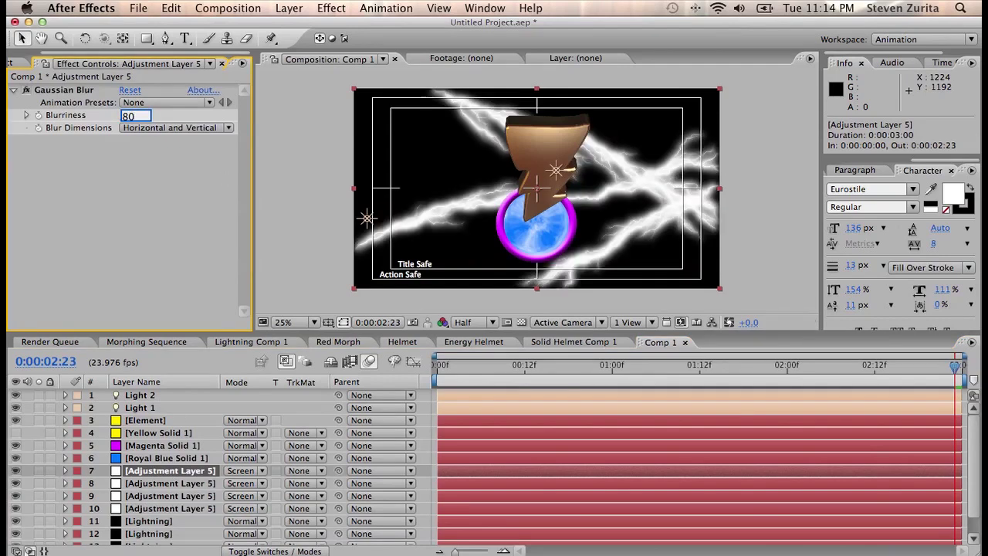
key(Return)
- Set the top adjustment layer's opacity to 66%
click(145, 470)
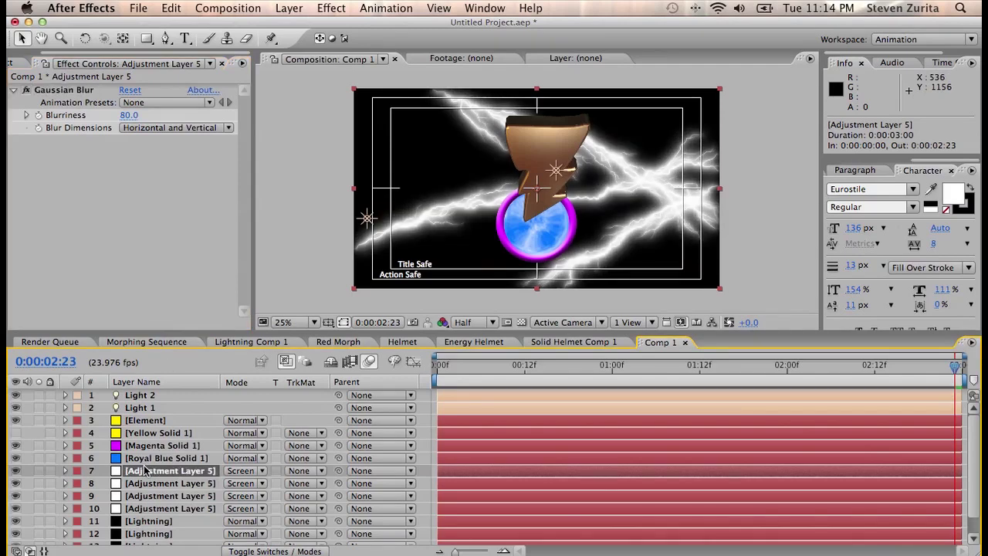
key(t)
click(232, 485)
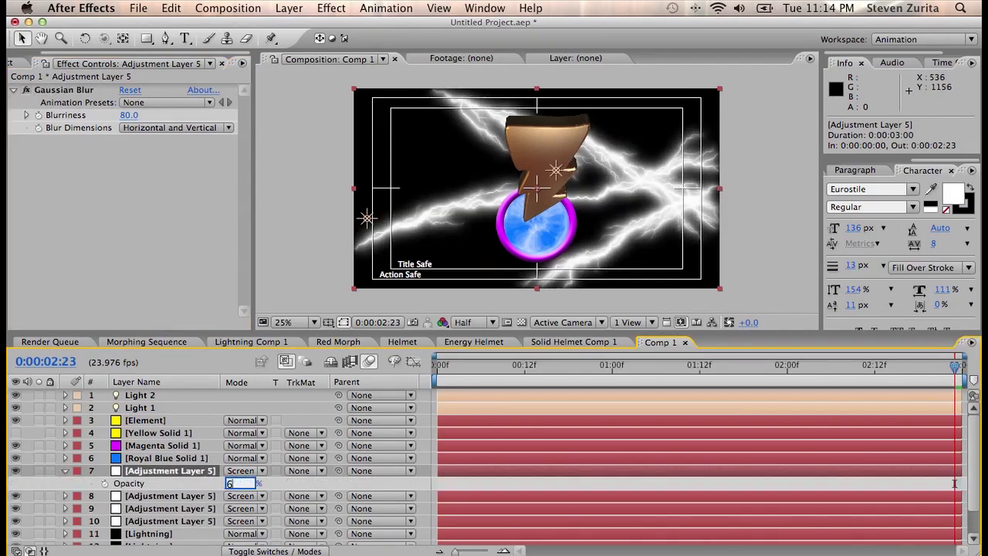
click(185, 243)
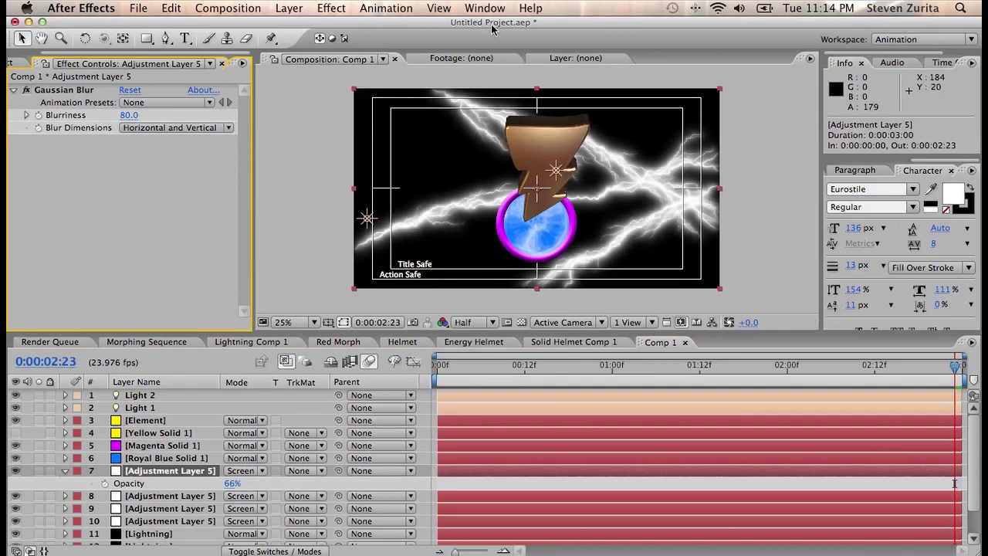
- Create a solid named Rainbow and move it below Royal Blue Solid 1
click(289, 7)
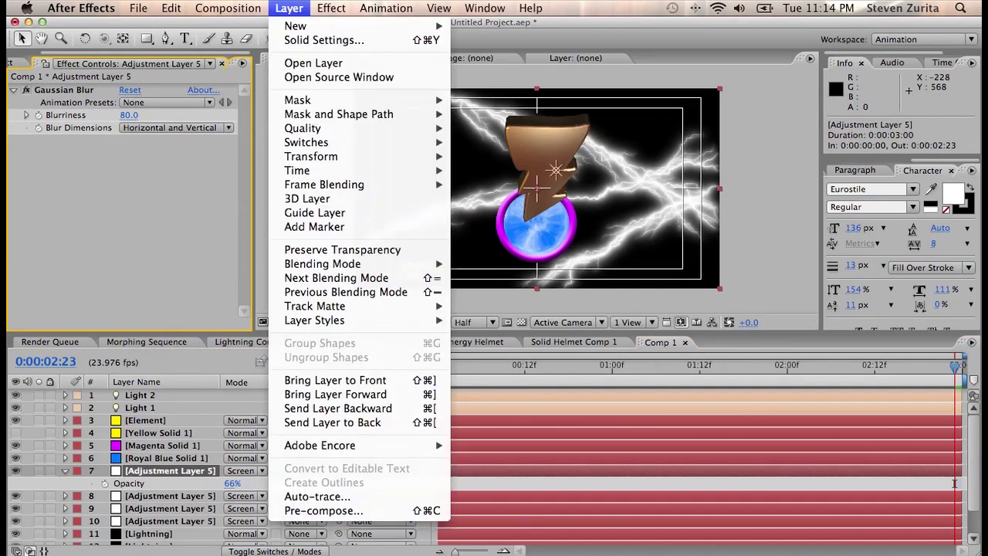
mouse_move(298, 29)
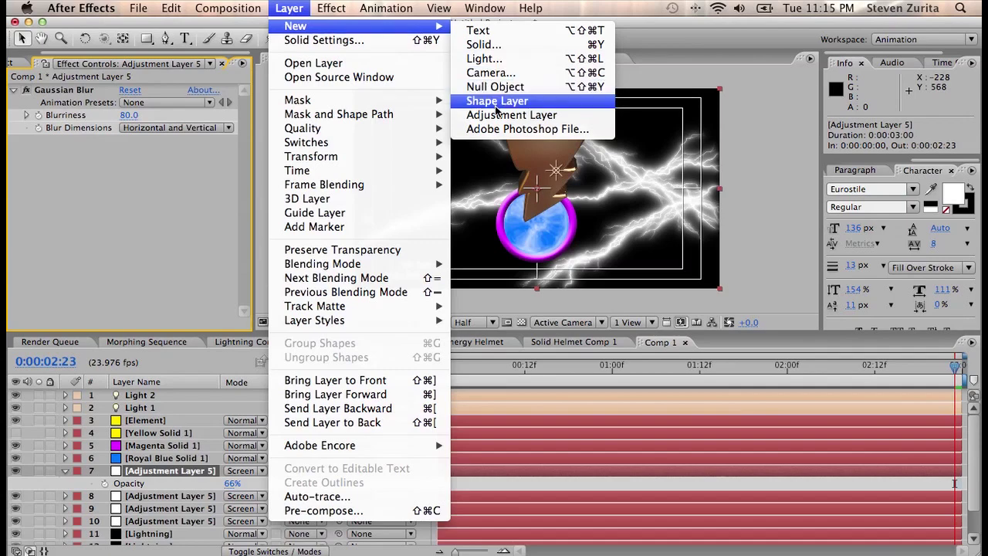
click(510, 46)
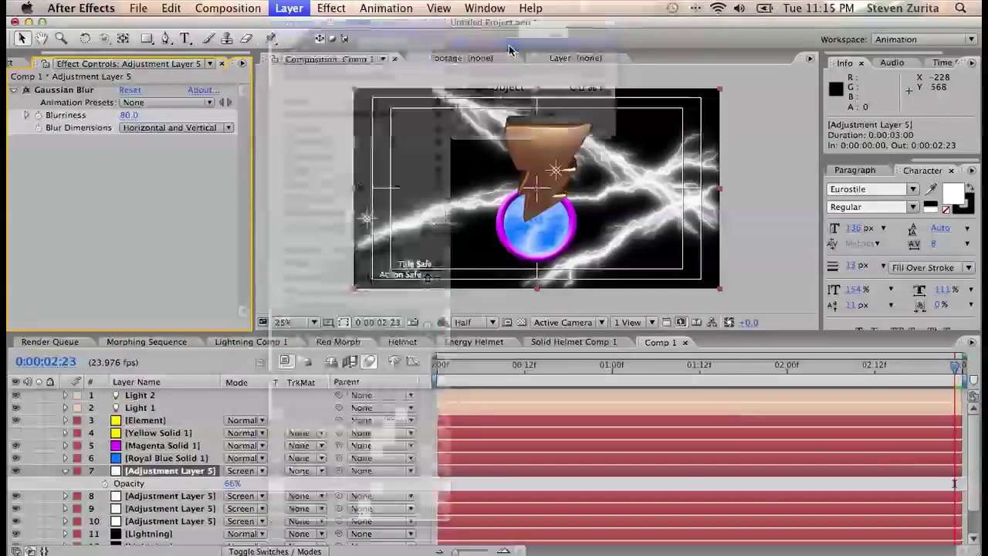
text(Rai)
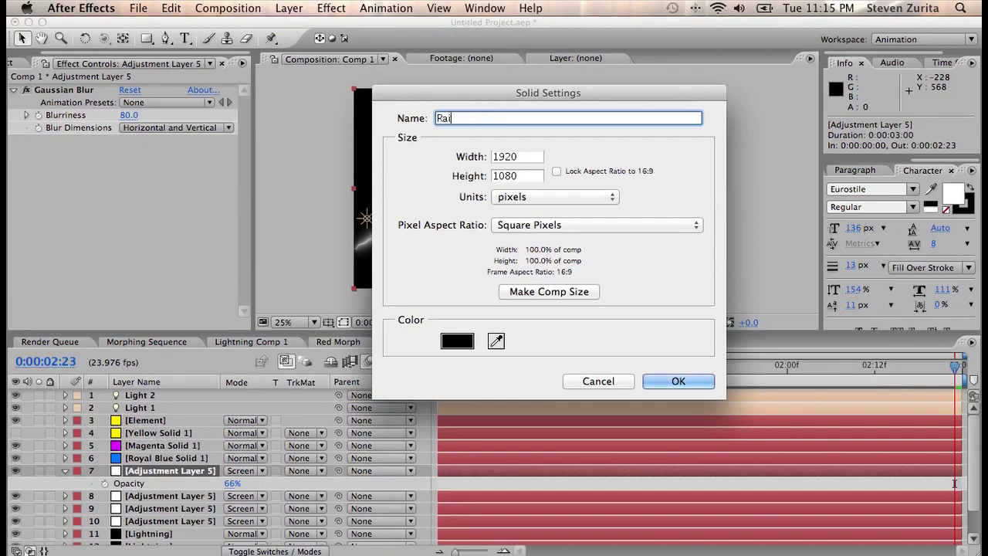
text(nbow)
key(Return)
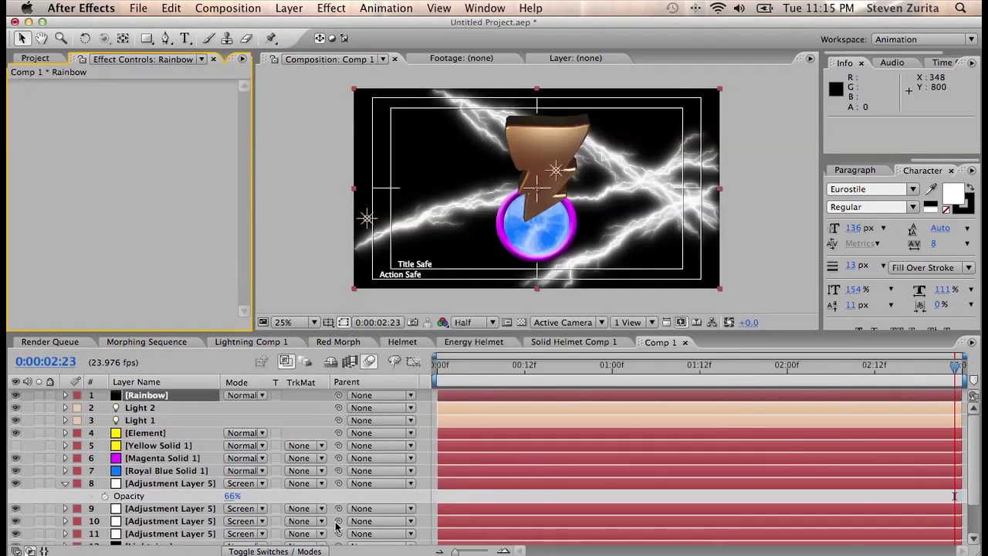
drag(151, 395, 140, 484)
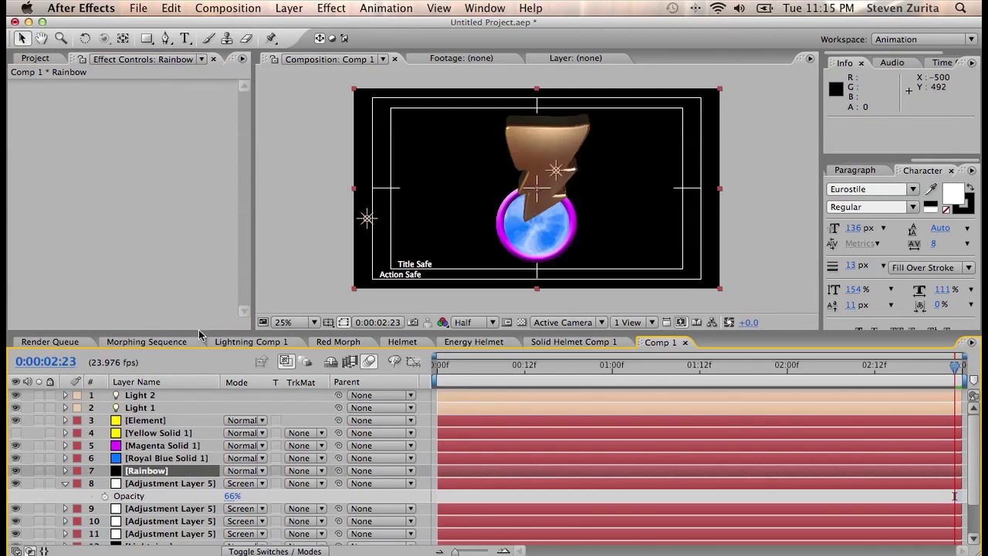
- Hide layers 1 through 6 and go to frame 0:00:00:07
drag(16, 461, 16, 392)
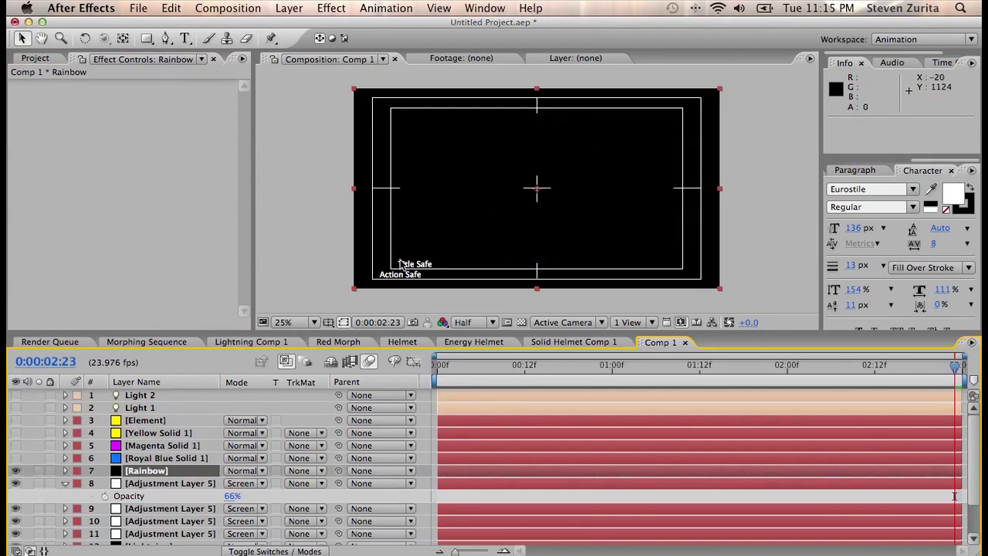
click(489, 367)
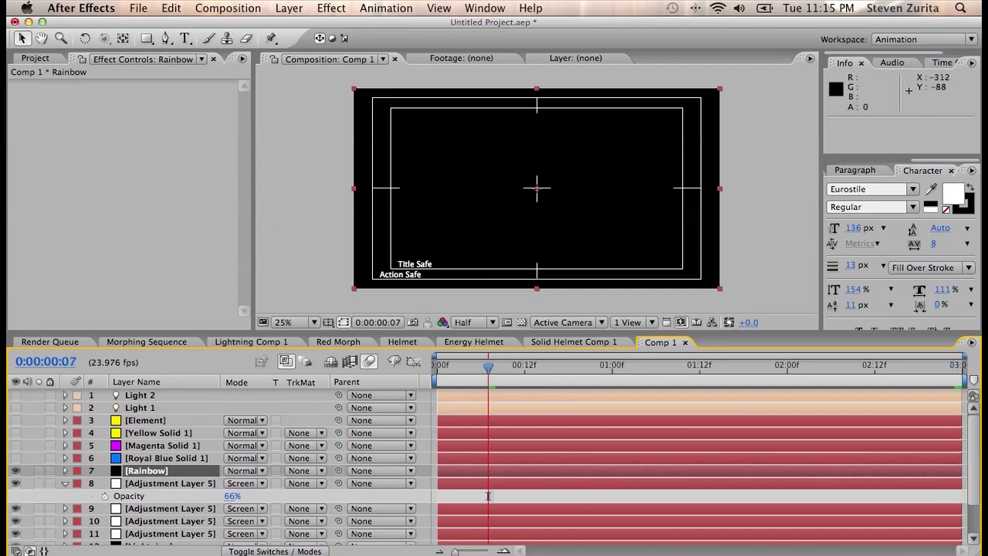
click(332, 7)
- Apply 4-Color Gradient to Rainbow and keyframe its points and colours at frame 0
mouse_move(400, 182)
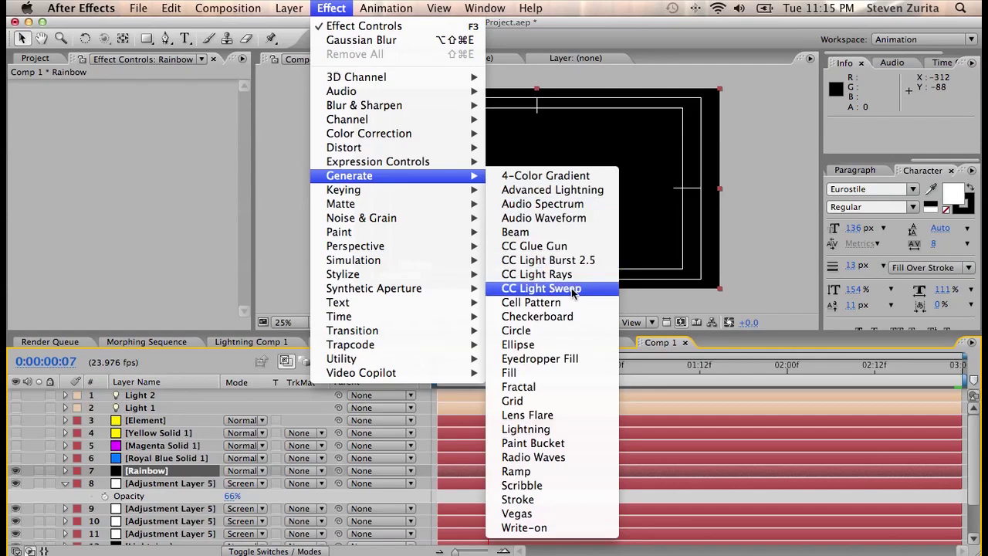
click(572, 176)
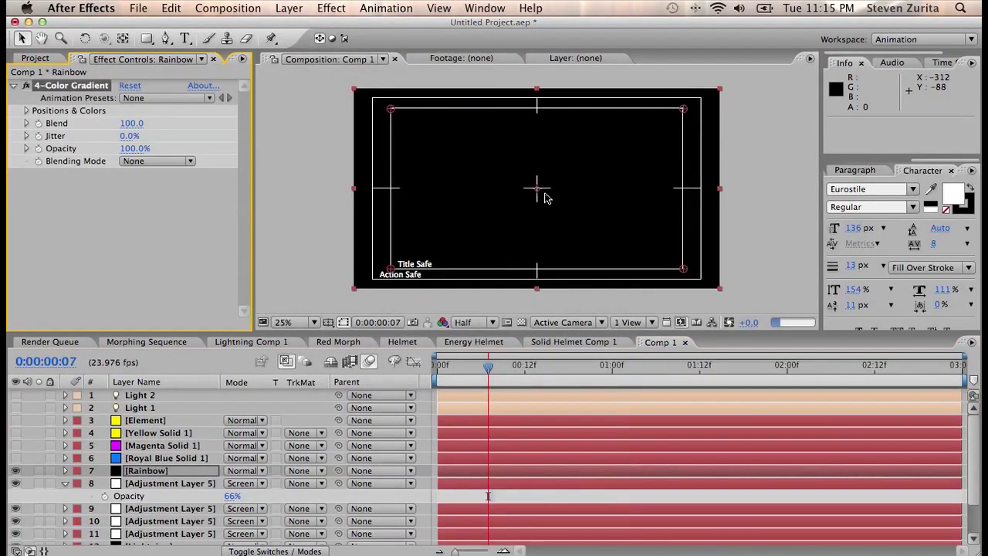
mouse_move(475, 369)
mouse_down()
mouse_move(445, 369)
mouse_move(459, 369)
mouse_up()
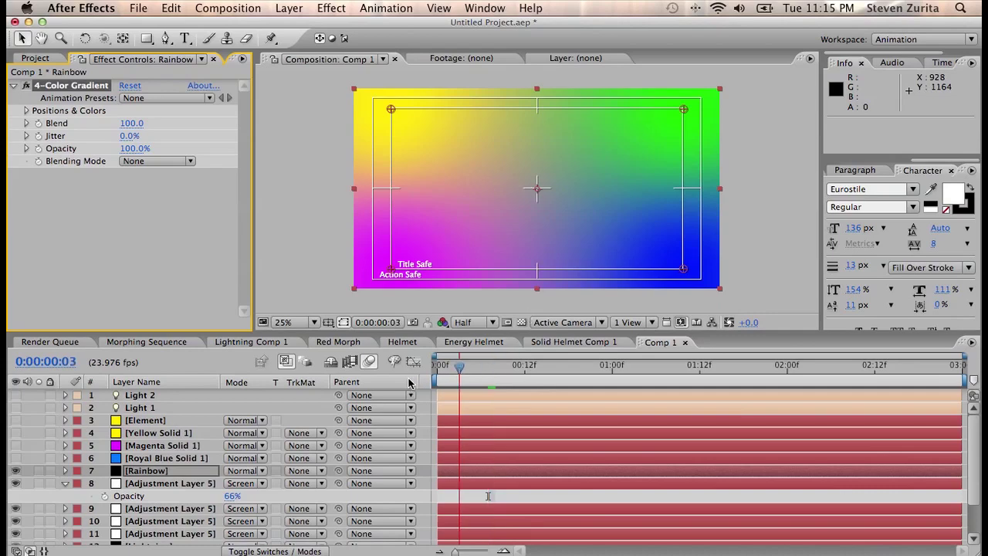
click(488, 495)
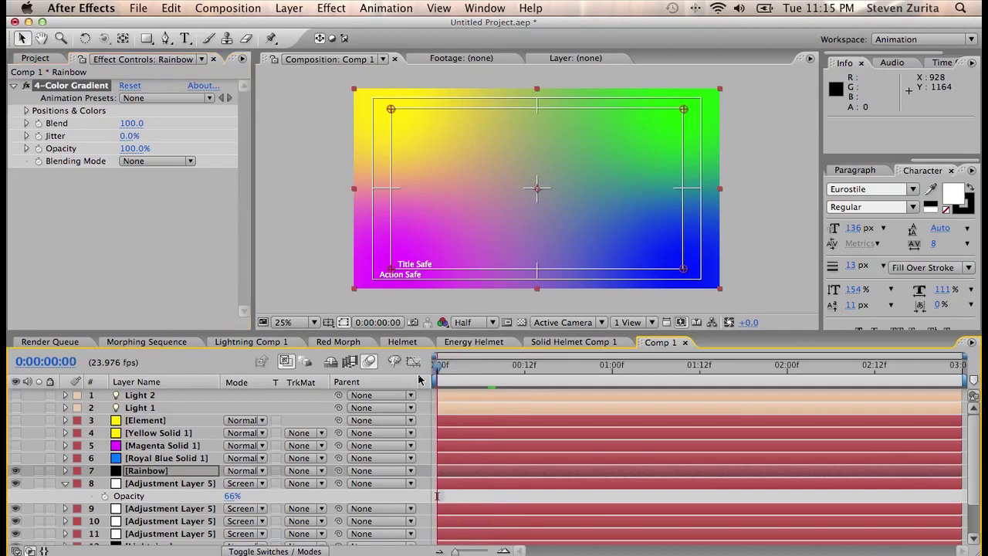
click(443, 364)
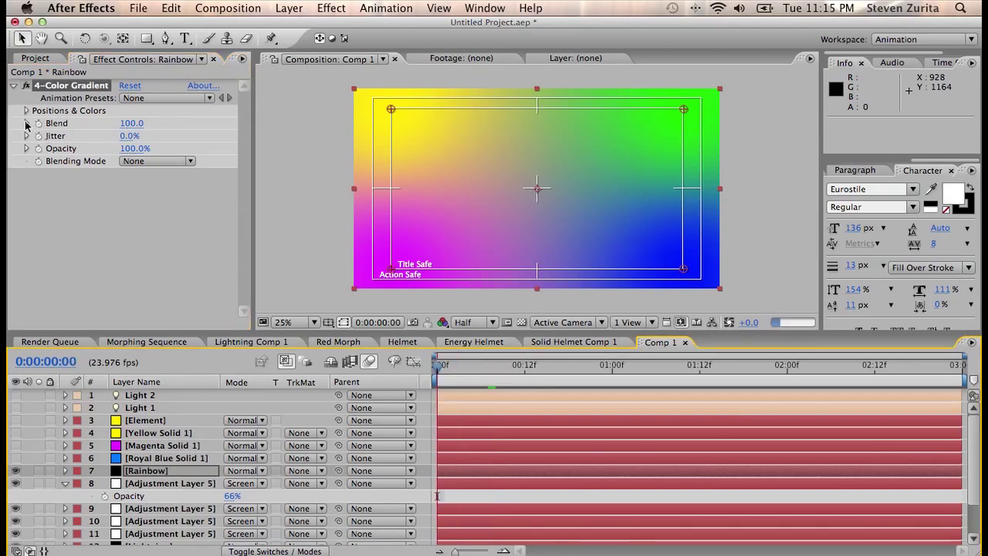
click(27, 110)
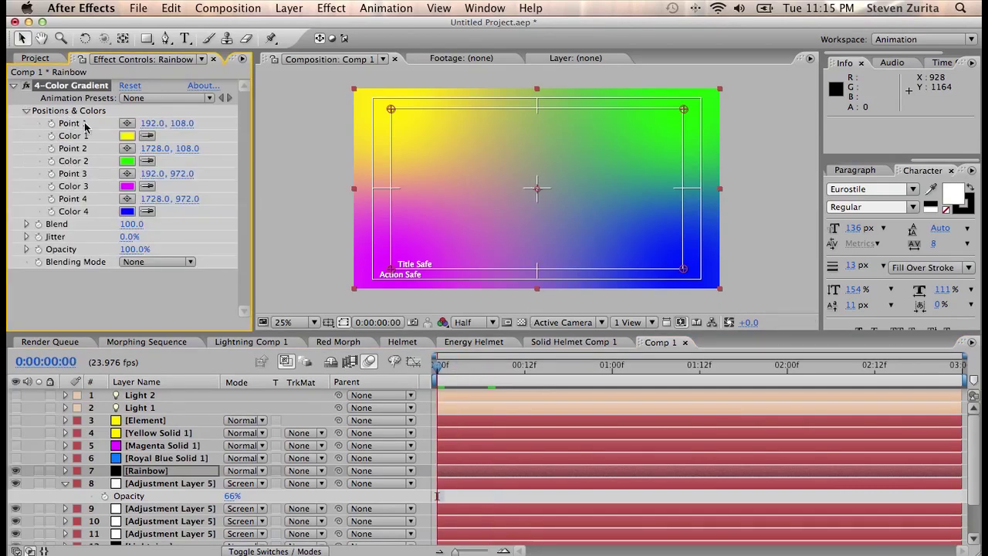
click(51, 123)
click(51, 148)
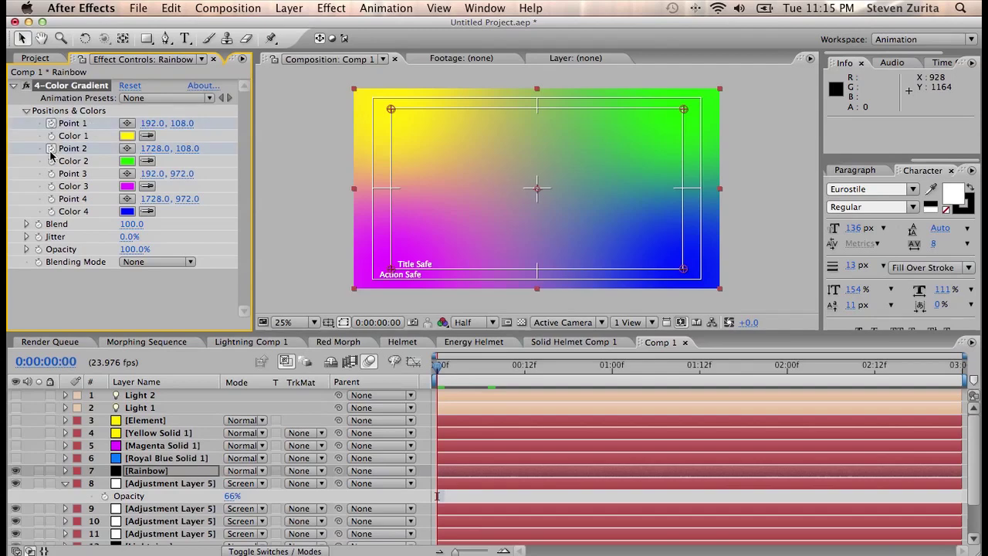
click(51, 160)
click(51, 187)
click(51, 211)
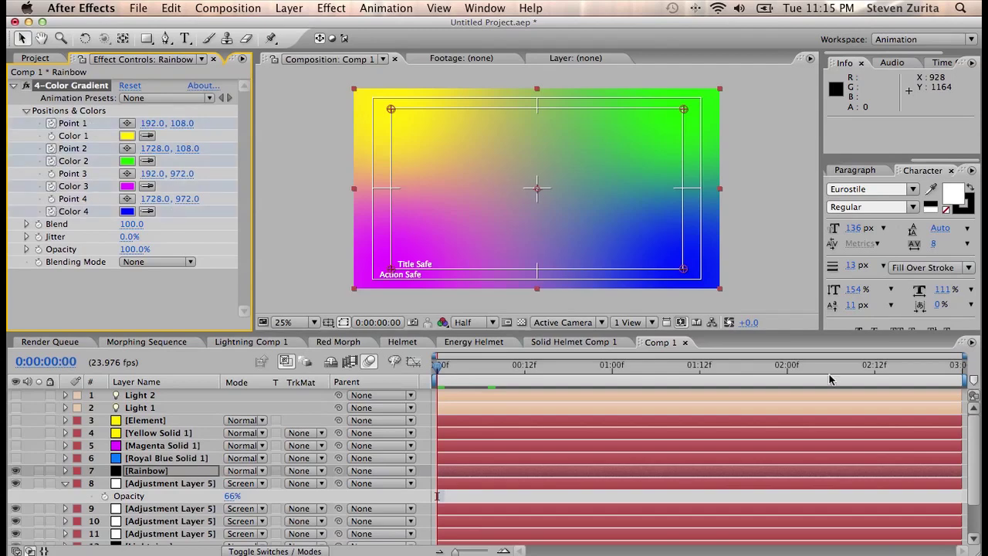
- Reposition the yellow, magenta, blue and green gradient points at the last frame
click(964, 374)
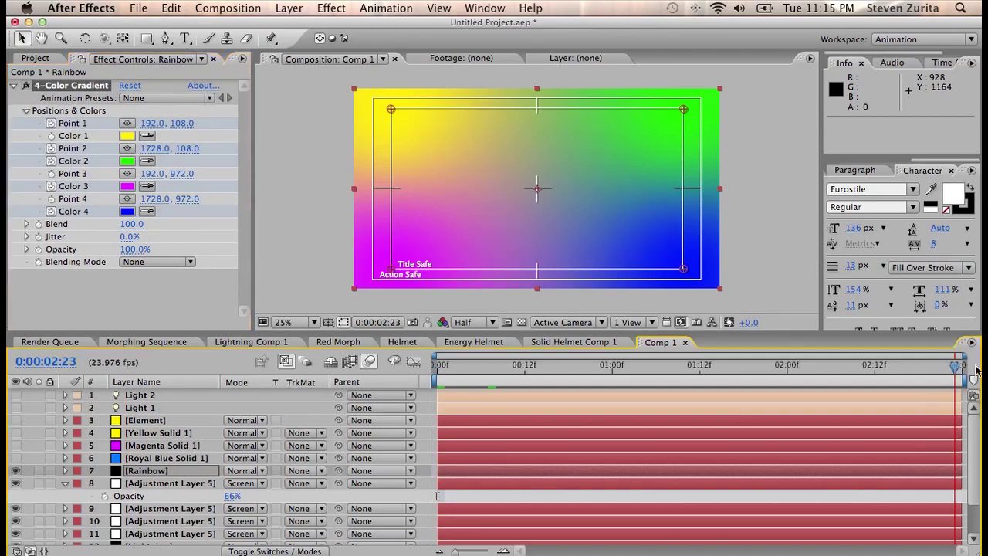
drag(391, 109, 483, 166)
drag(390, 270, 387, 157)
drag(683, 269, 653, 272)
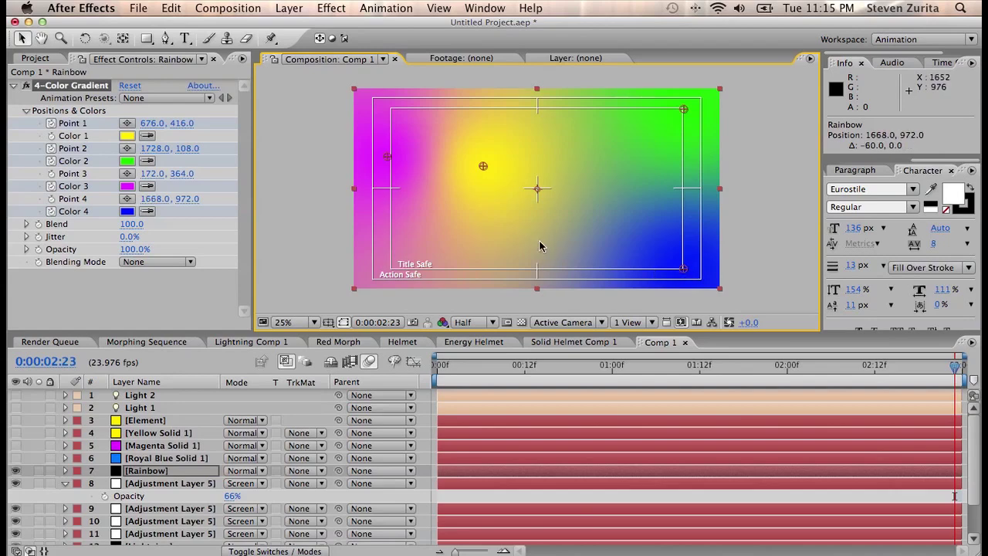
drag(540, 246, 548, 248)
drag(683, 110, 668, 183)
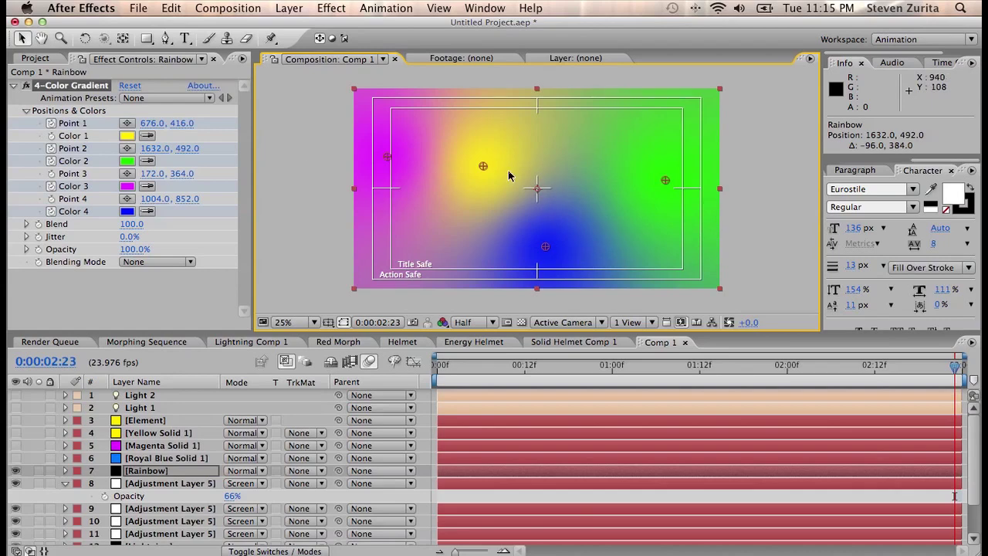
drag(955, 365, 648, 360)
drag(553, 364, 432, 365)
- Set the Rainbow layer's blend mode to Soft Light
click(170, 470)
click(244, 471)
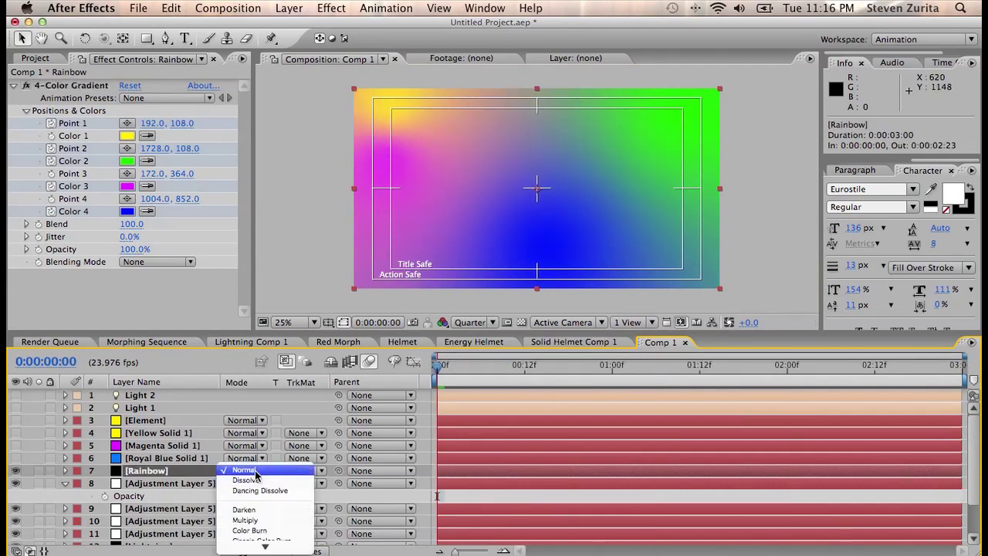
scroll(271, 464, down, 5)
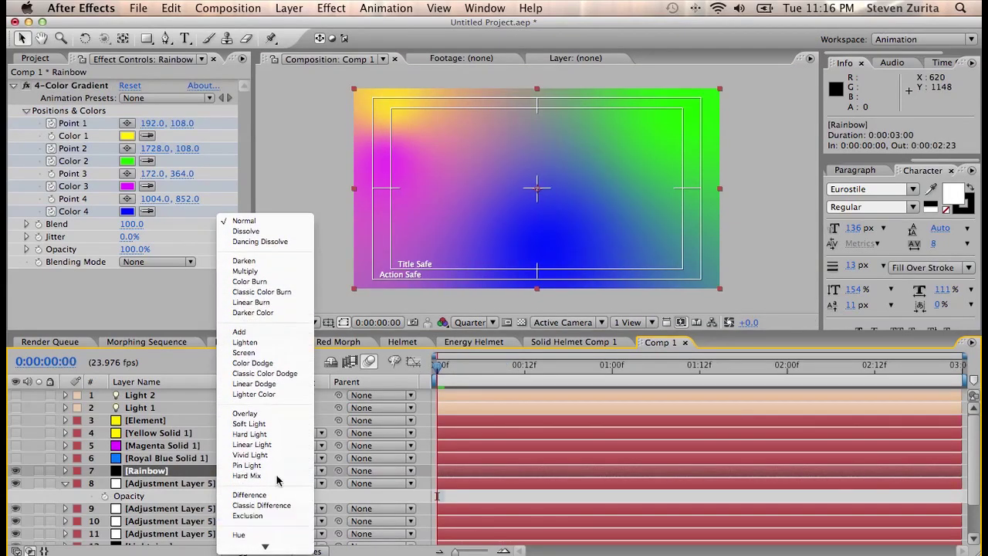
click(274, 425)
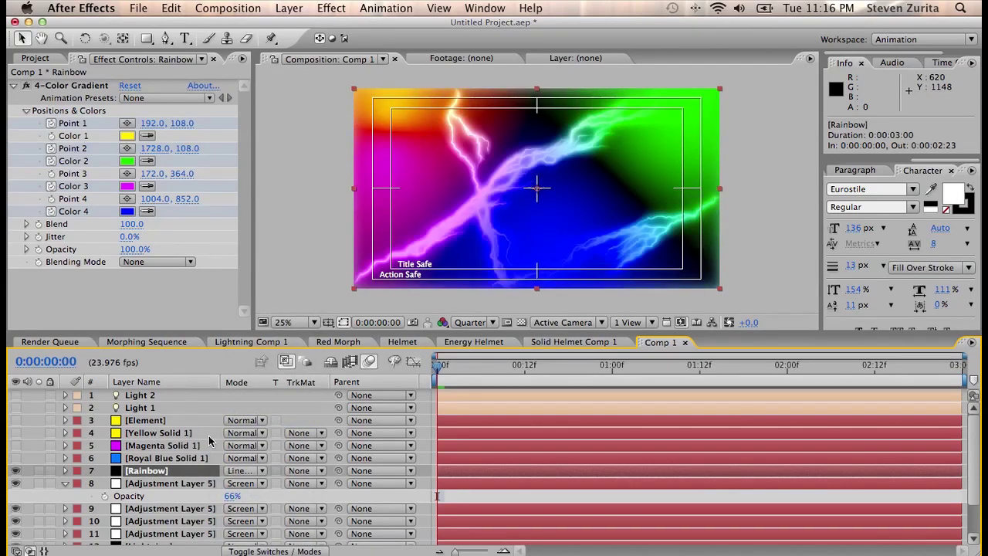
key(shift+equal)
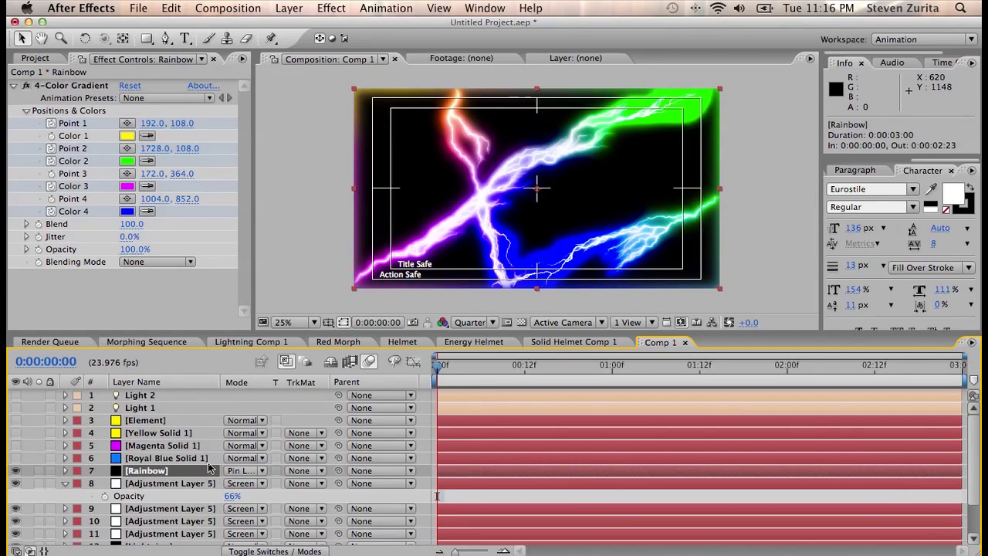
click(244, 473)
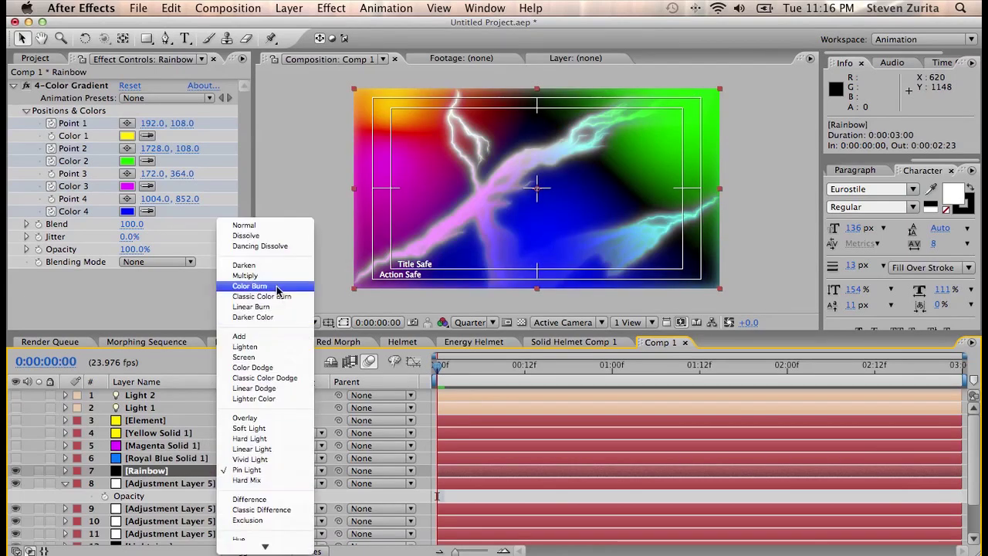
click(249, 428)
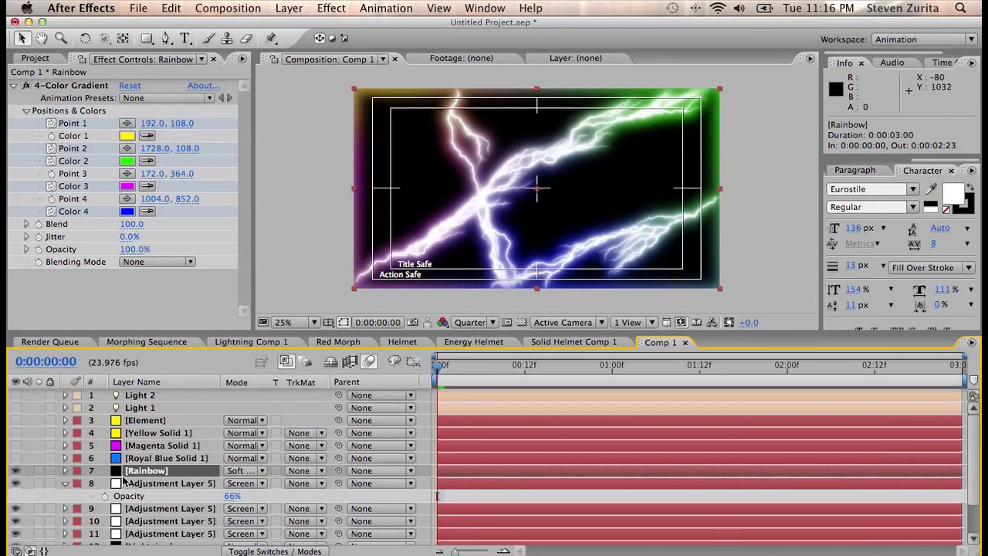
click(66, 484)
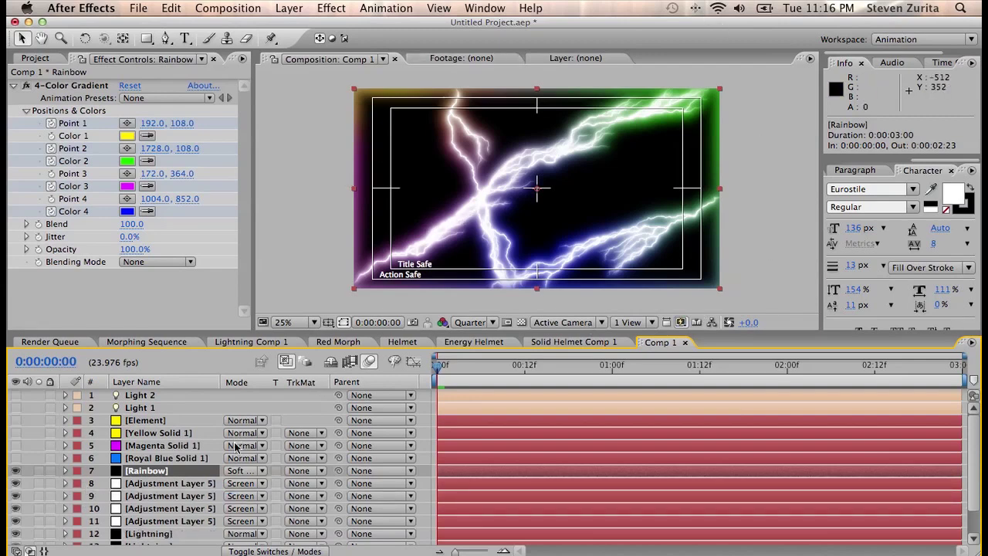
- Scale the BG layer up to 116% and collapse its properties
scroll(237, 448, down, 3)
click(151, 540)
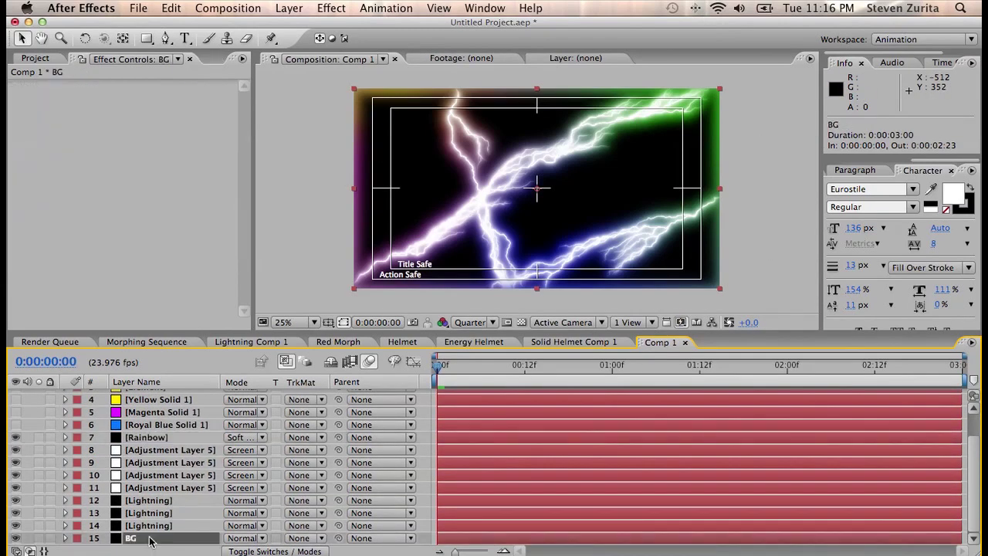
key(s)
drag(282, 540, 294, 541)
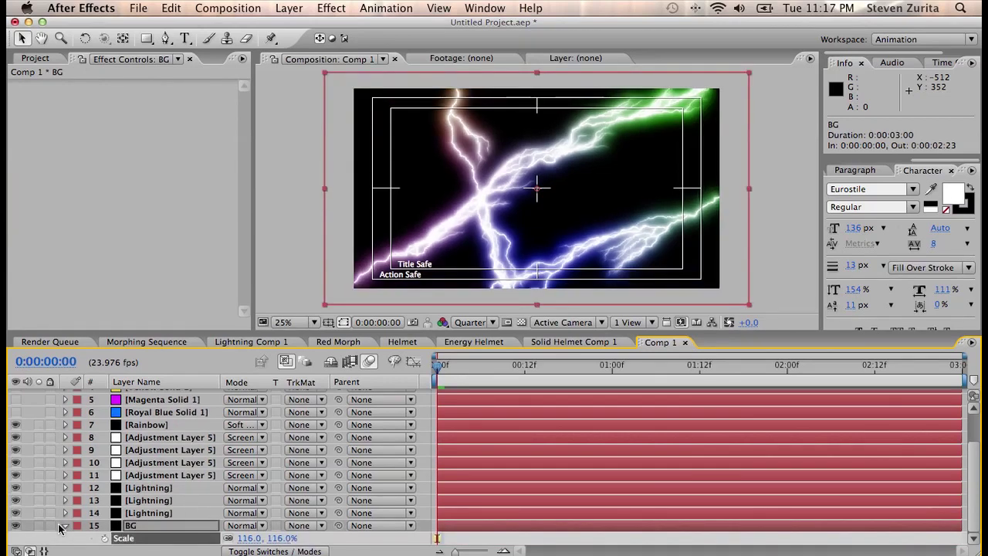
click(63, 526)
- Unhide layers 1–6, hide Yellow Solid 1, and move the playhead to frame 1:08
scroll(123, 503, up, 2)
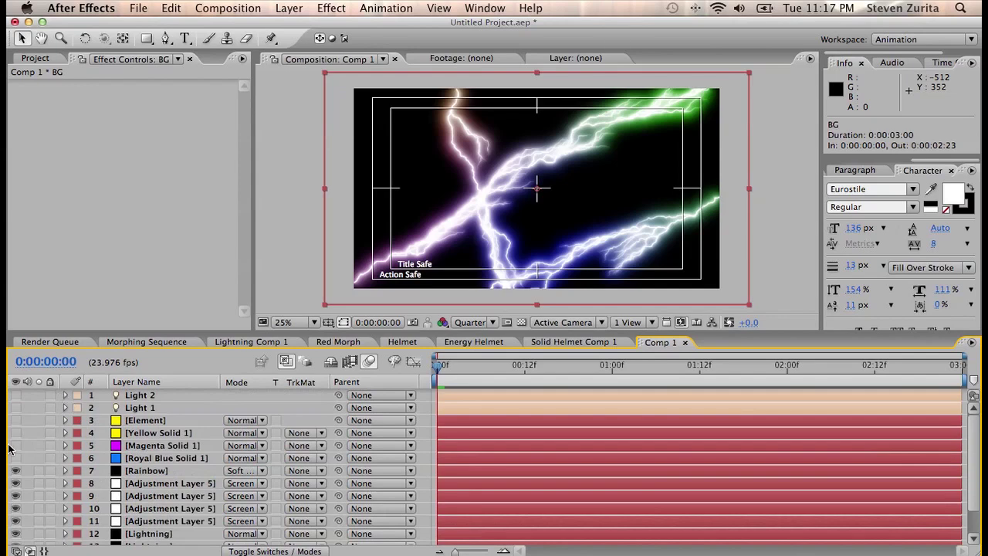
drag(17, 459, 17, 392)
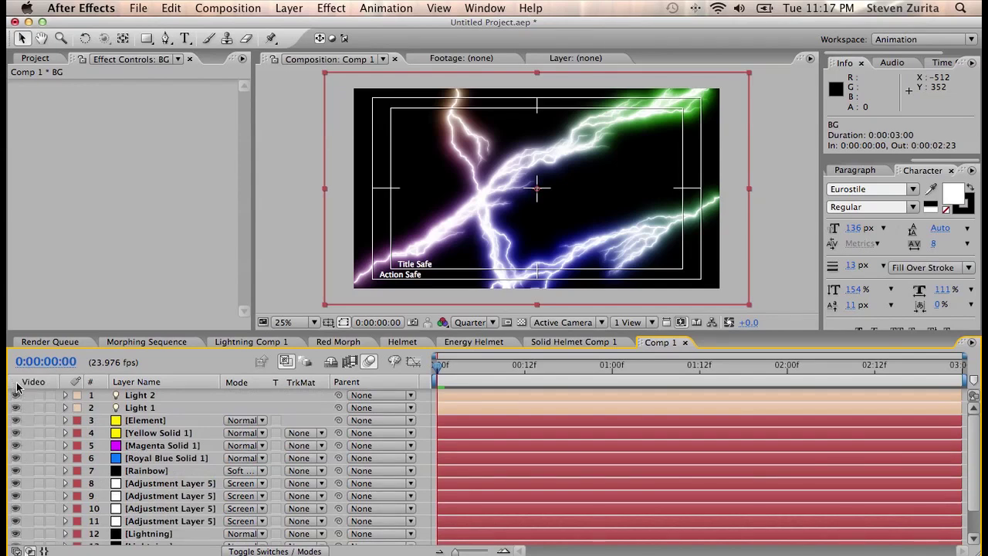
click(91, 435)
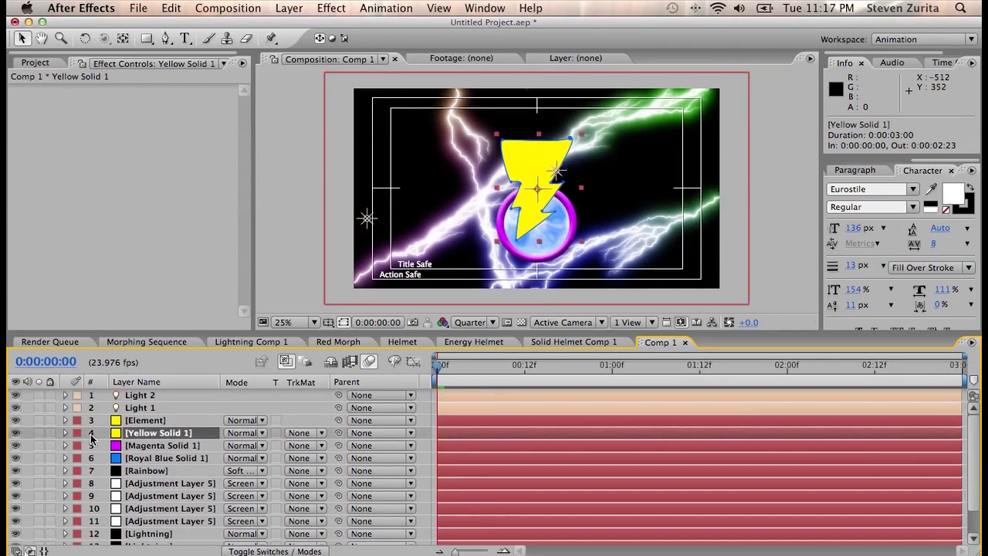
click(17, 434)
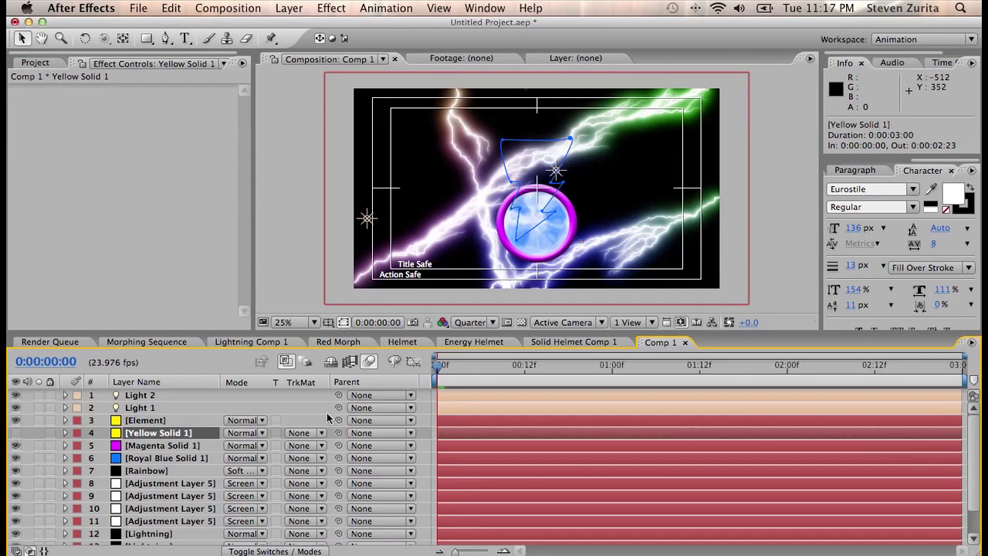
drag(561, 368, 672, 371)
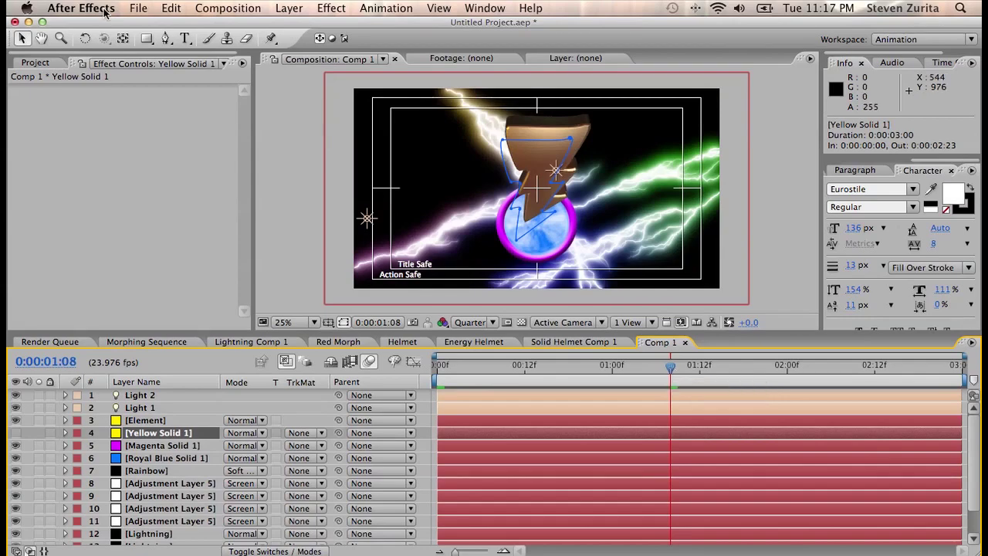
click(49, 63)
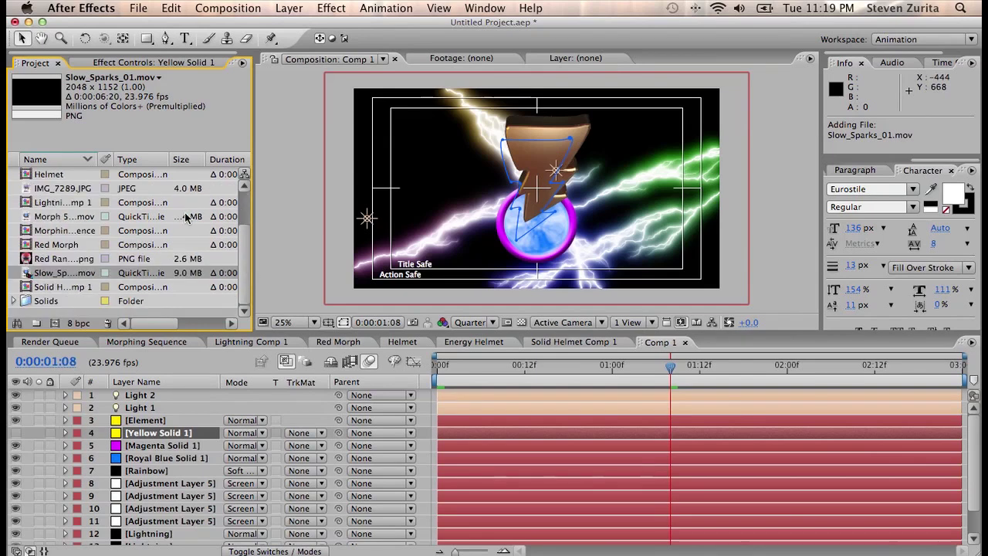
- Add FireCracker_03.mov to Comp 1 and make it start at frame 4
scroll(68, 265, up, 2)
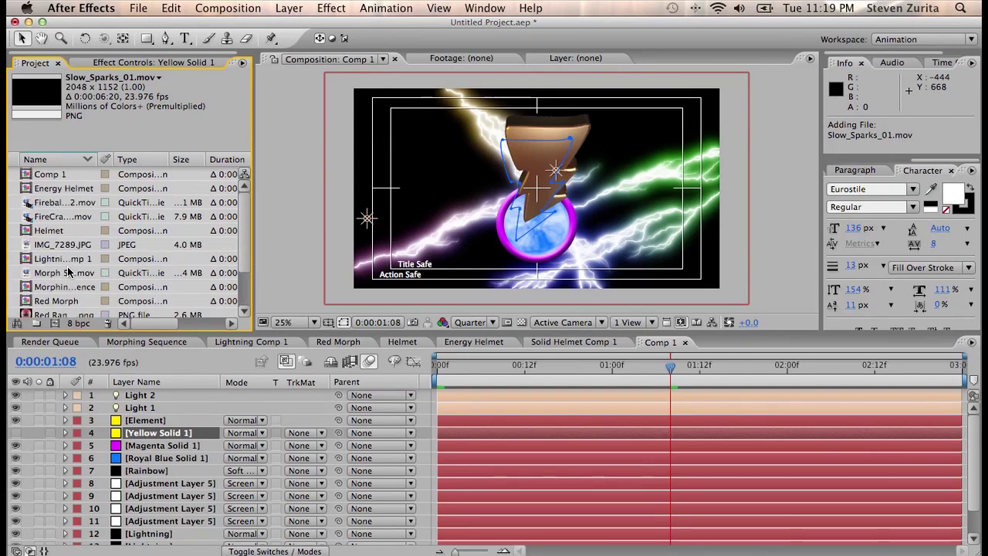
click(65, 217)
drag(65, 217, 162, 398)
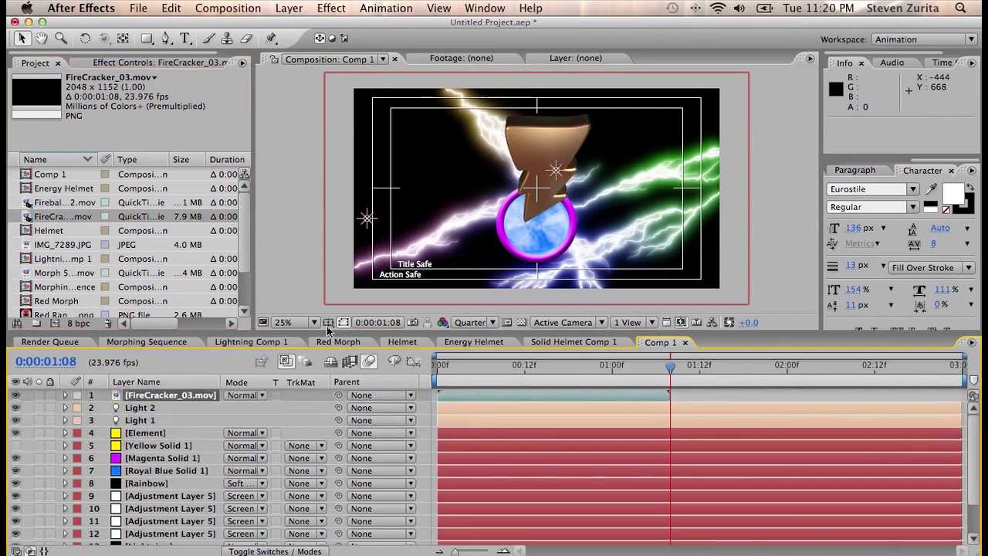
click(452, 365)
click(434, 366)
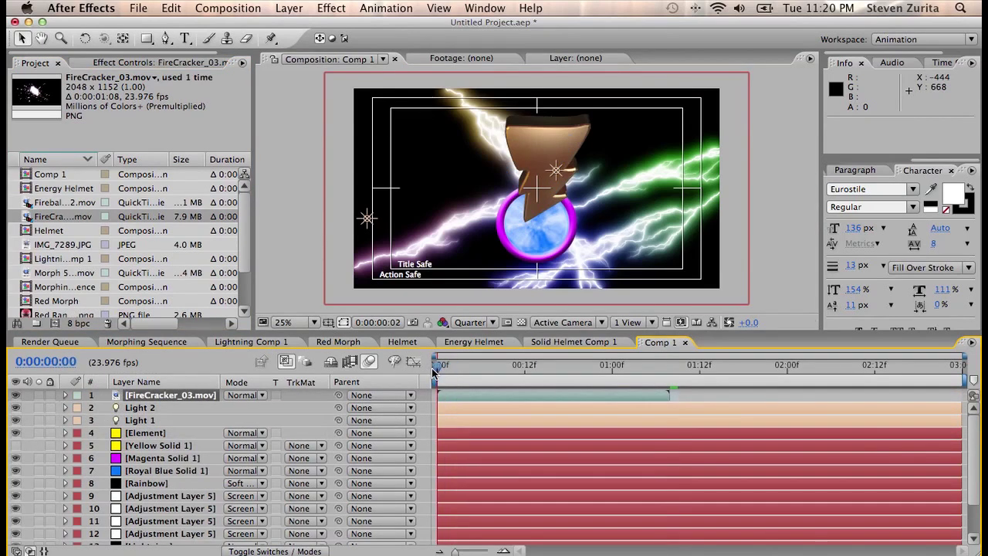
drag(479, 396, 502, 393)
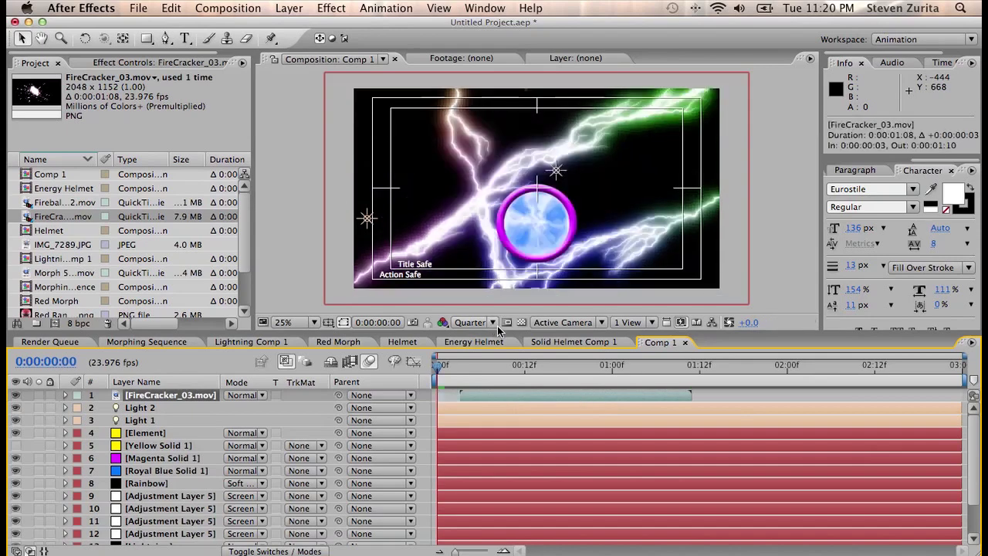
click(464, 361)
drag(499, 394, 507, 397)
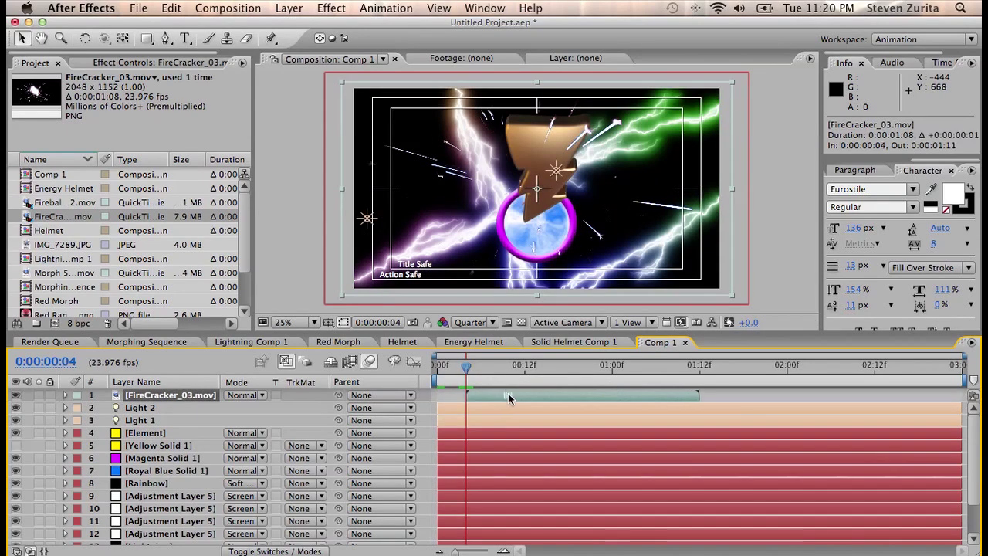
- Place the firecracker burst at the impact point (1004, 696) and blend it as Screen
drag(520, 185, 529, 214)
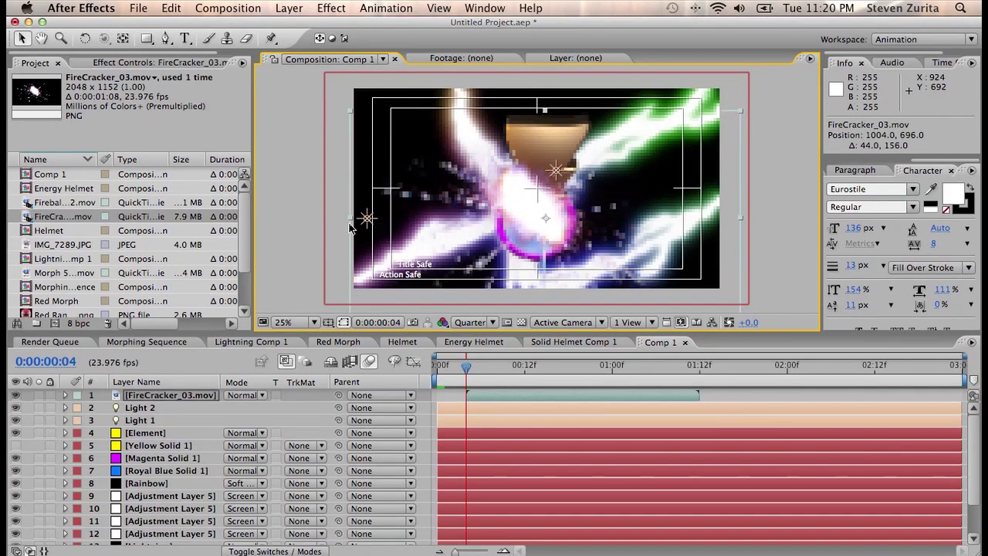
key(s)
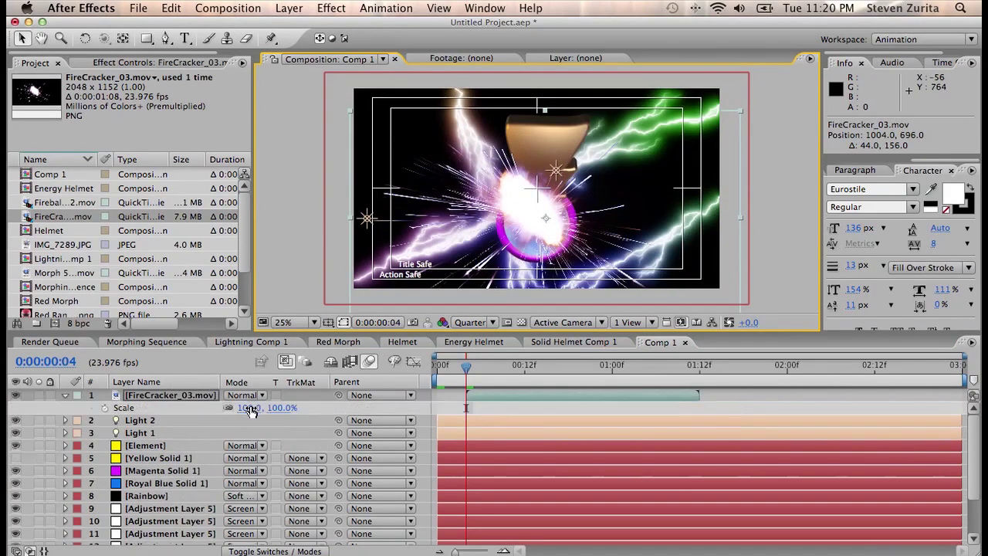
click(251, 397)
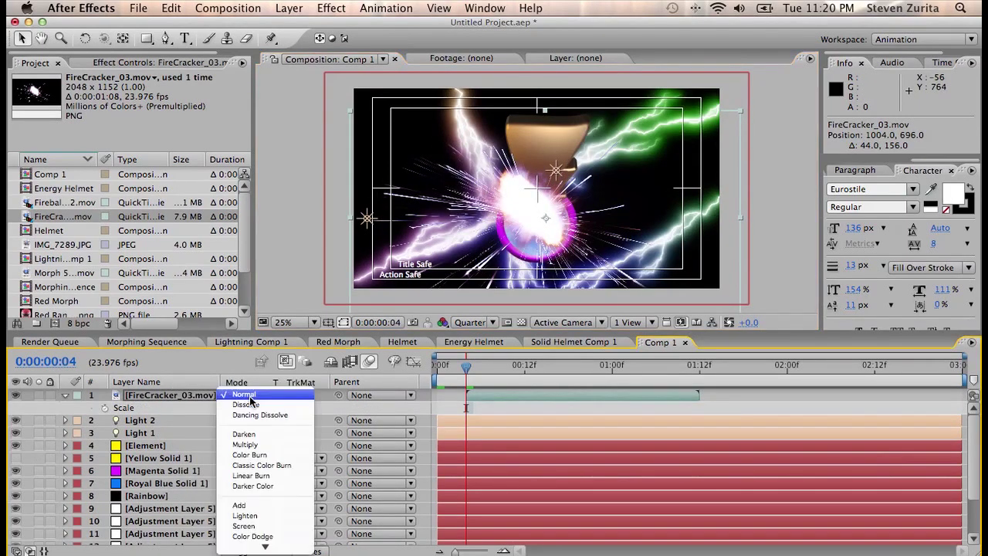
click(250, 475)
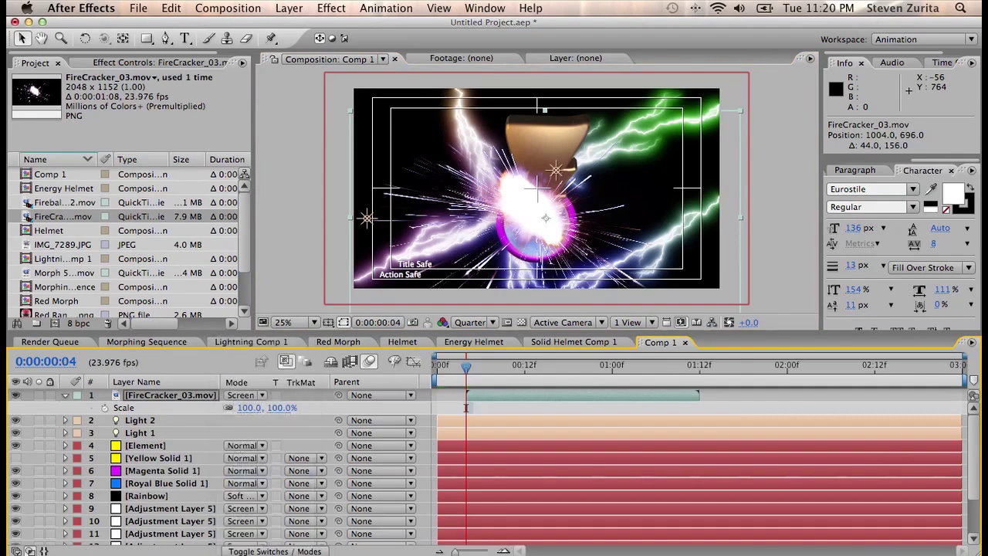
- Apply Tint and Color Balance to the firecracker layer
click(331, 7)
mouse_move(369, 132)
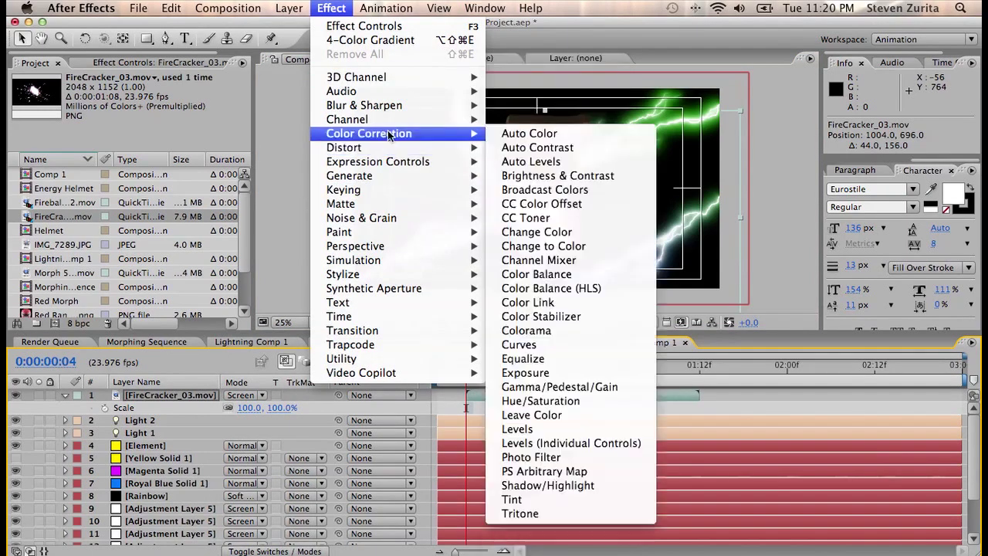
click(546, 502)
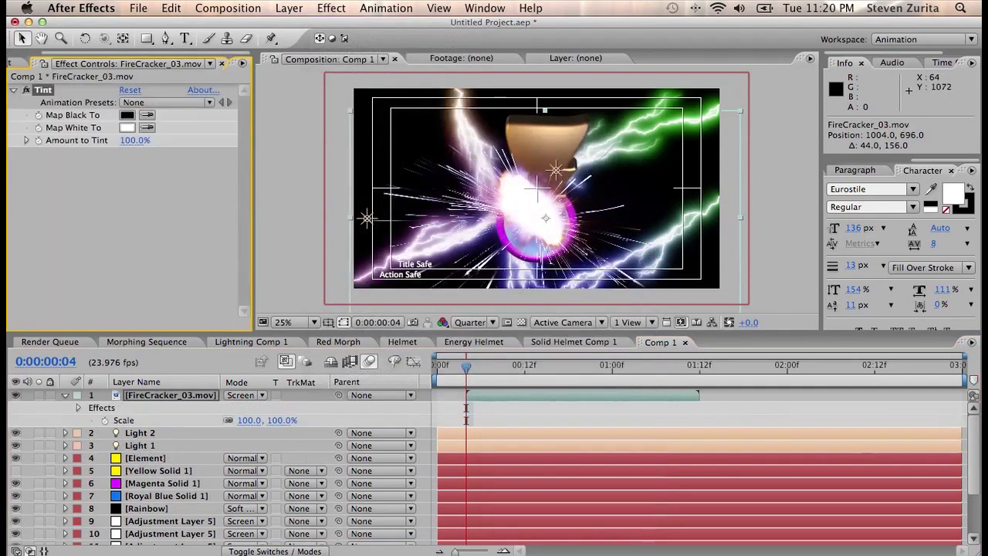
click(331, 8)
mouse_move(368, 134)
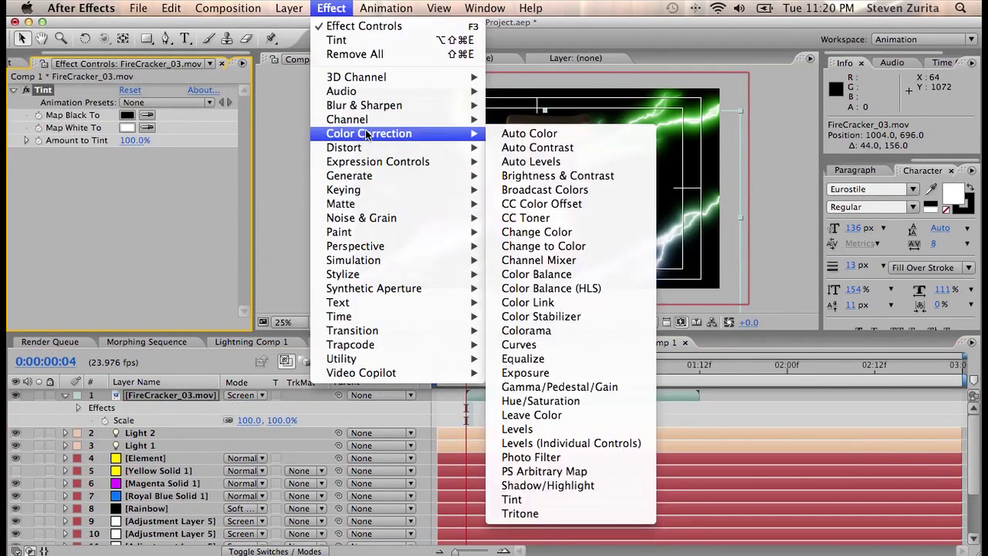
click(624, 275)
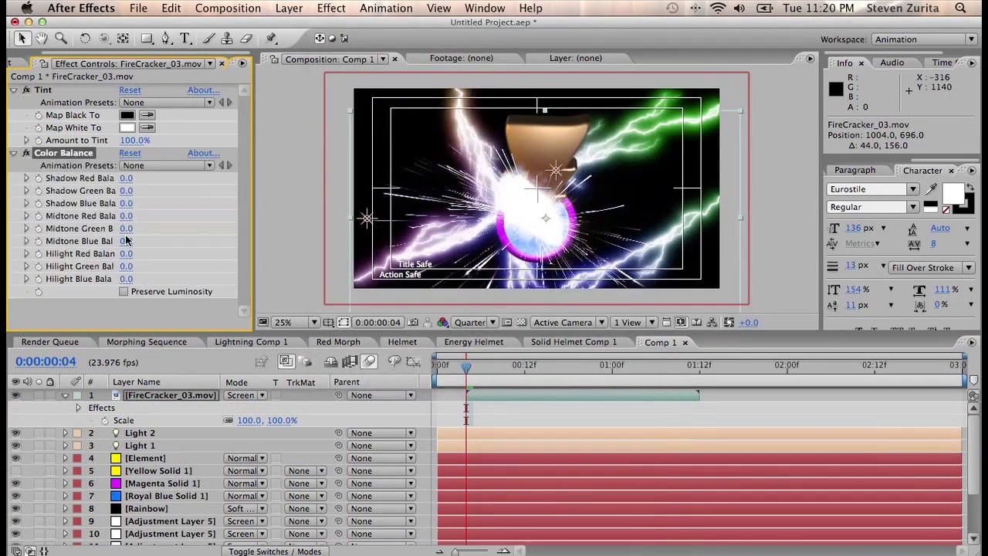
- Set Midtone Blue -100, Hilight Blue -75, Hilight and Midtone Red 100, with Preserve Luminosity on
drag(122, 241, 93, 242)
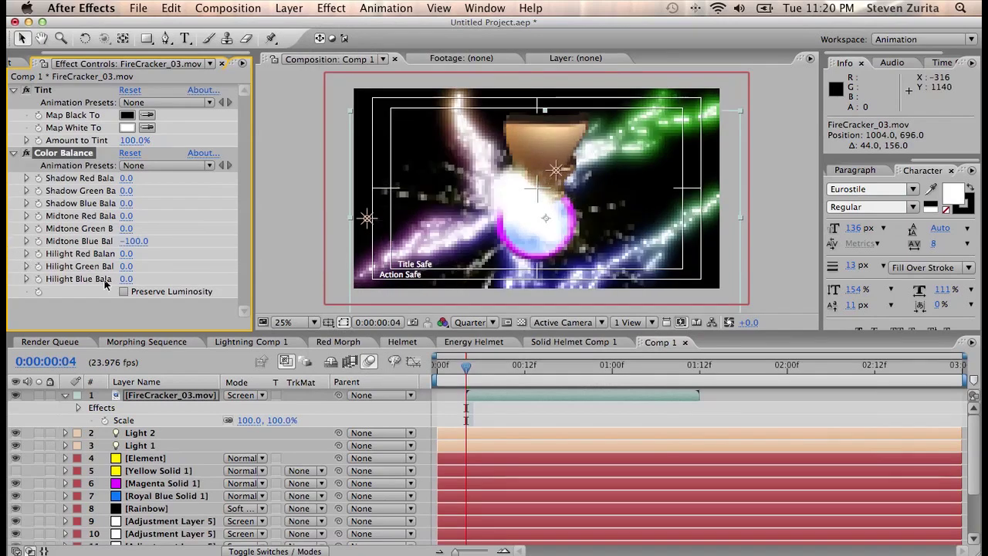
drag(126, 279, 69, 288)
click(130, 280)
text(-75)
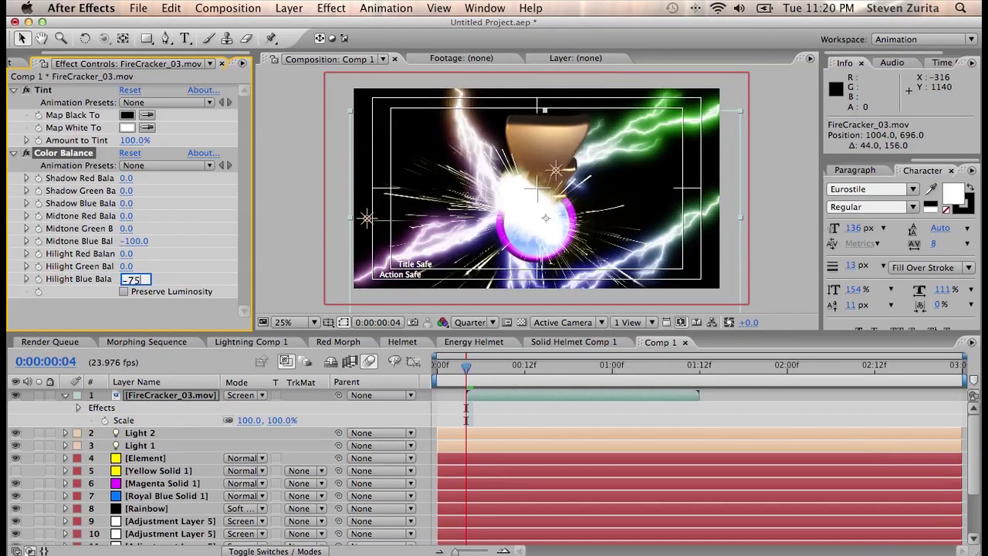
key(Return)
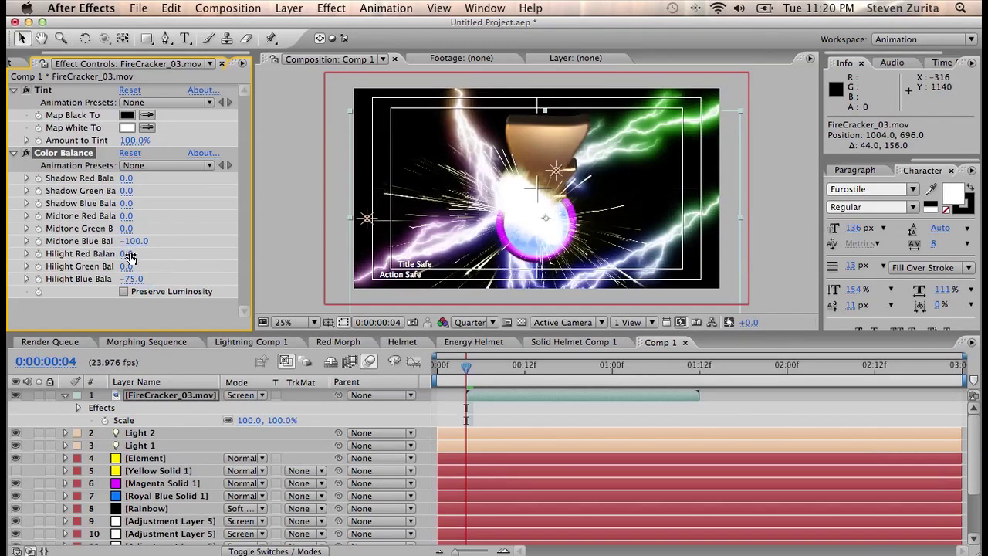
drag(128, 254, 284, 238)
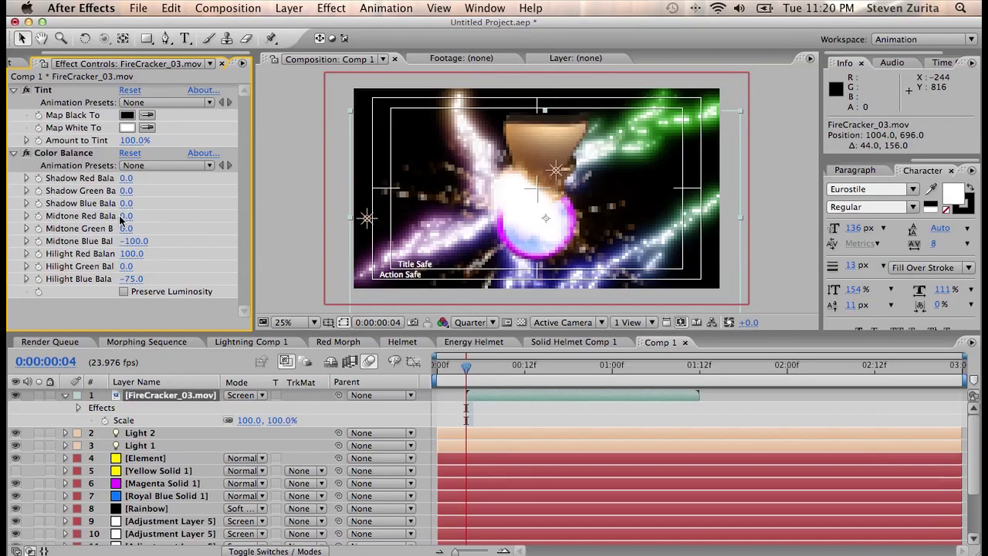
drag(126, 216, 367, 198)
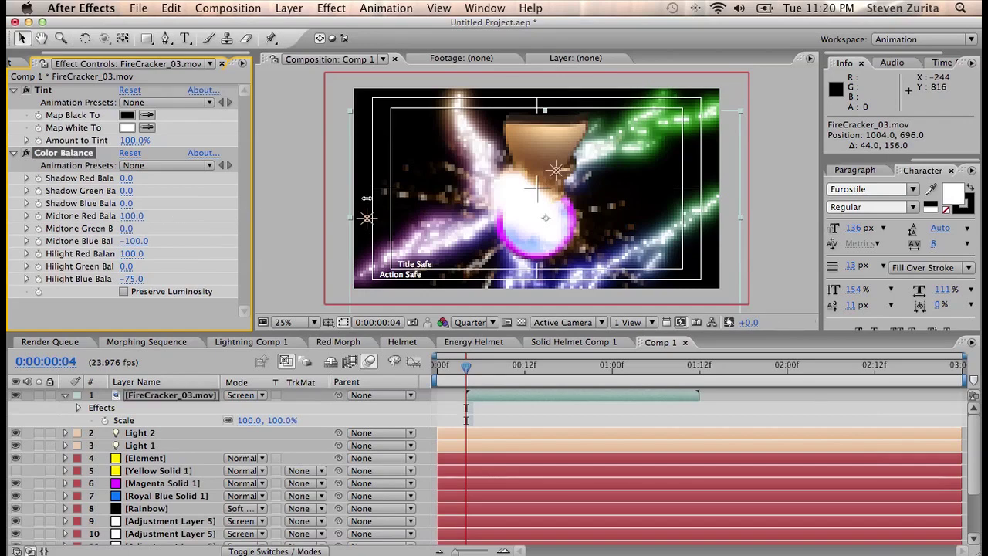
click(190, 292)
click(332, 8)
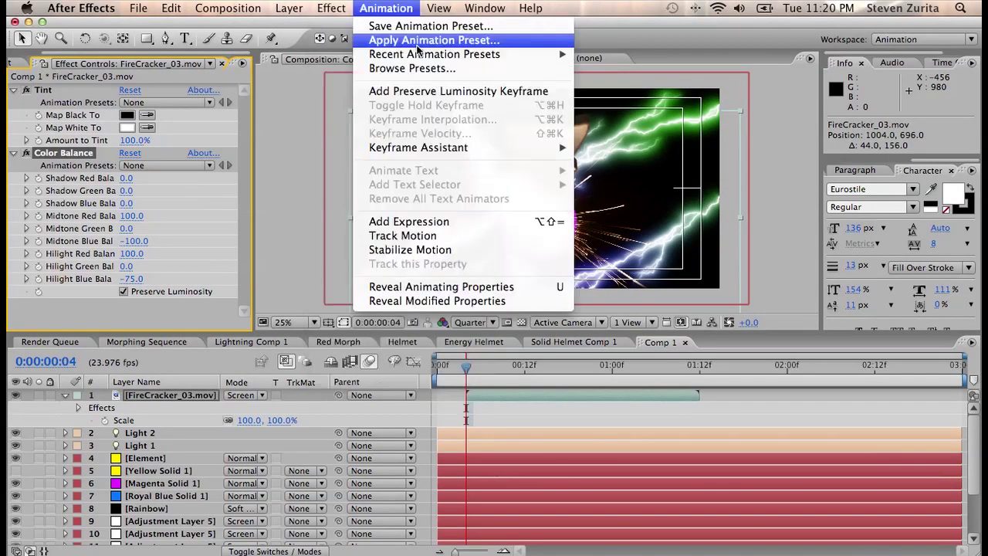
- Add Glow to the firecracker, nudge it down onto the impact point, and set Glow Radius 35
mouse_move(342, 274)
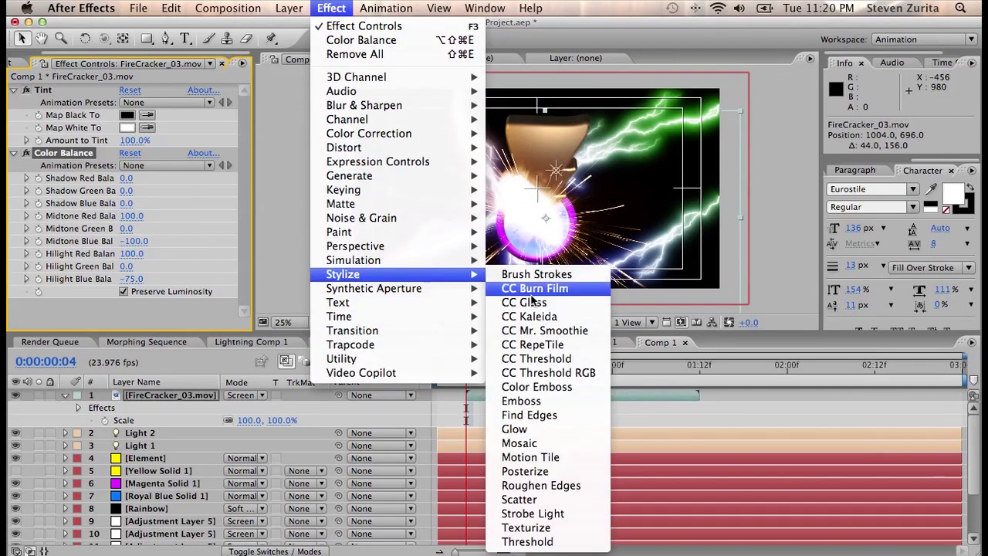
click(517, 428)
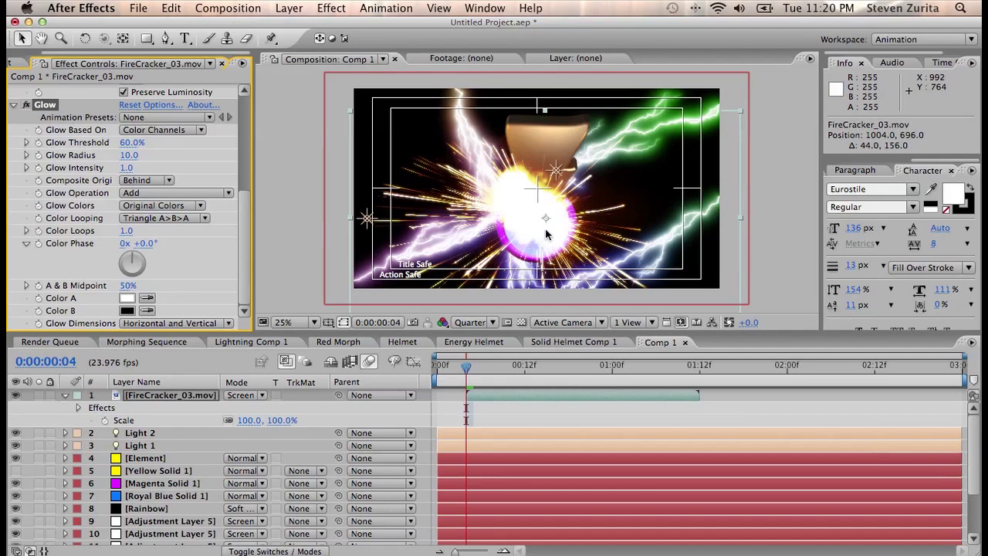
drag(548, 234, 546, 252)
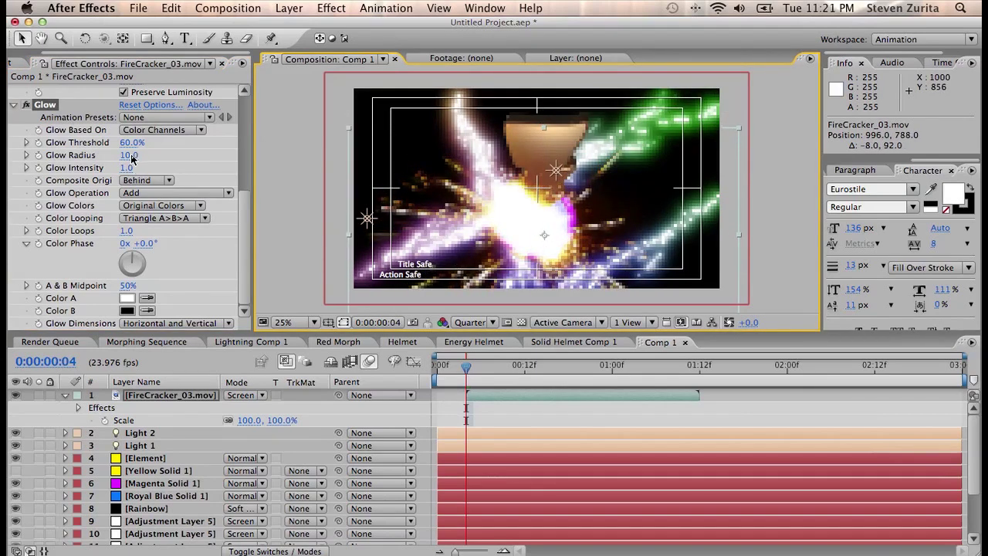
drag(128, 155, 146, 155)
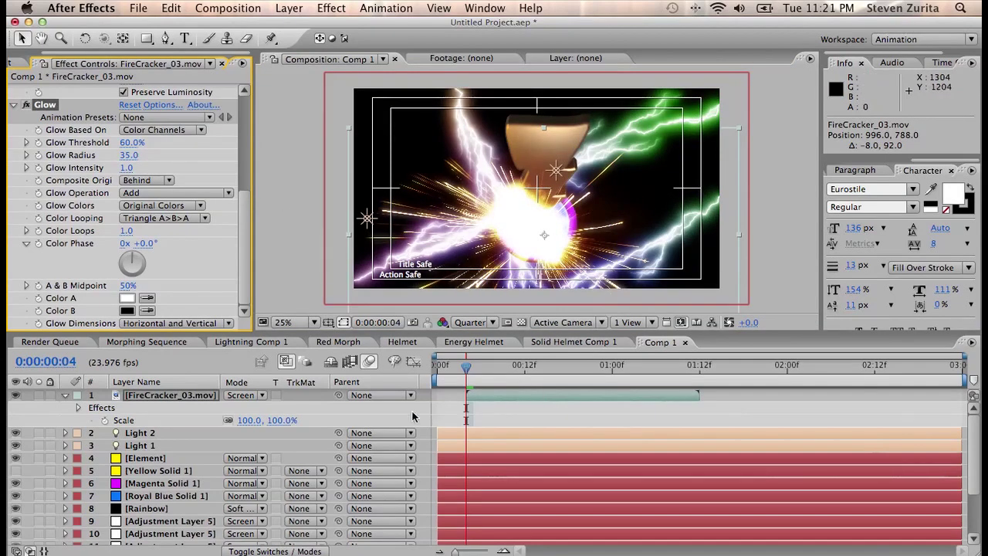
- Add Fireball_AtCam_02.mov above the Rainbow layer and set its mode to Screen
click(65, 396)
click(11, 63)
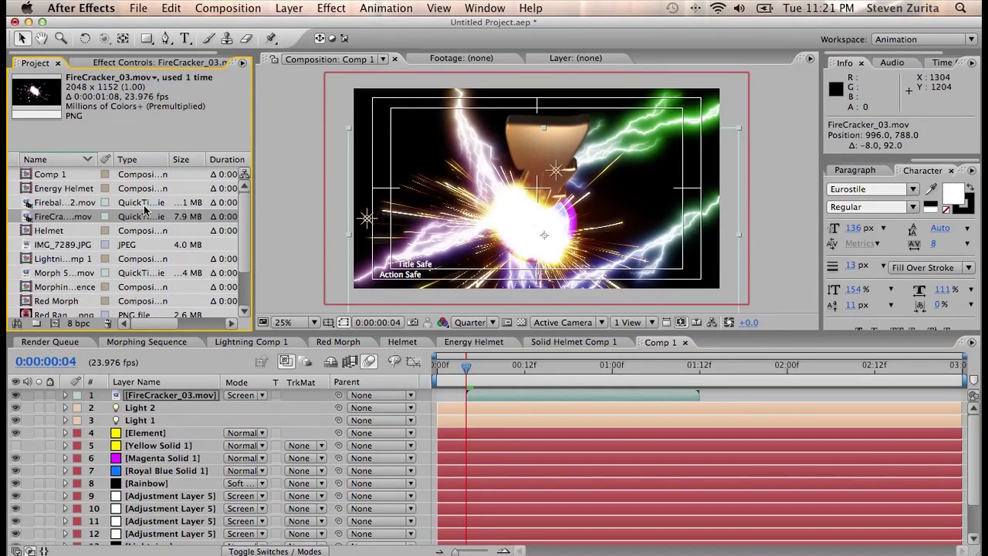
click(64, 203)
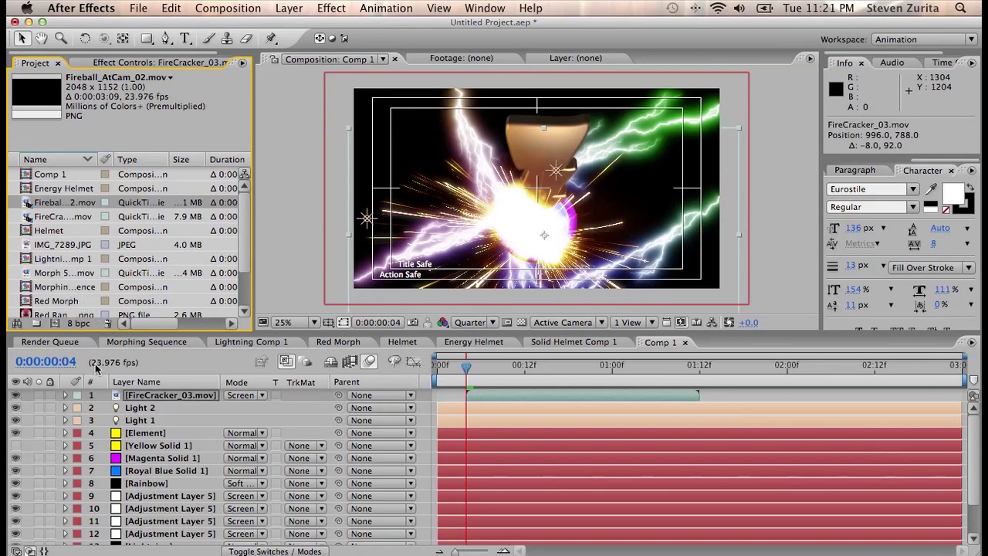
drag(205, 499, 191, 479)
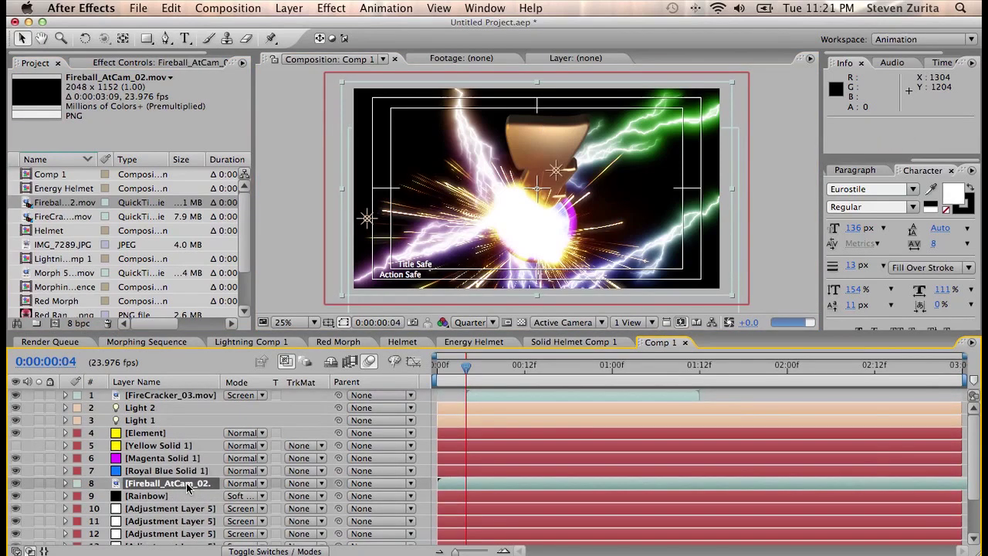
click(242, 483)
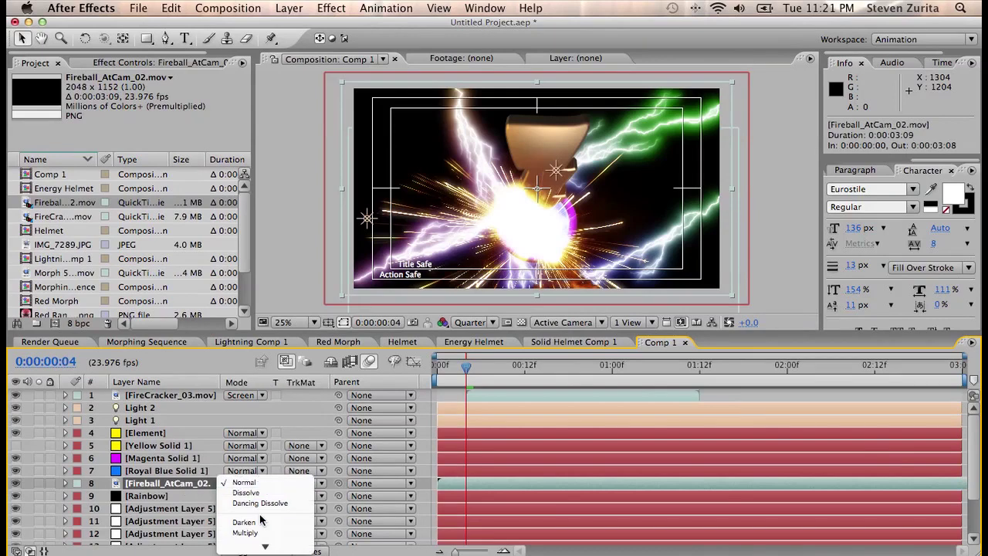
click(265, 511)
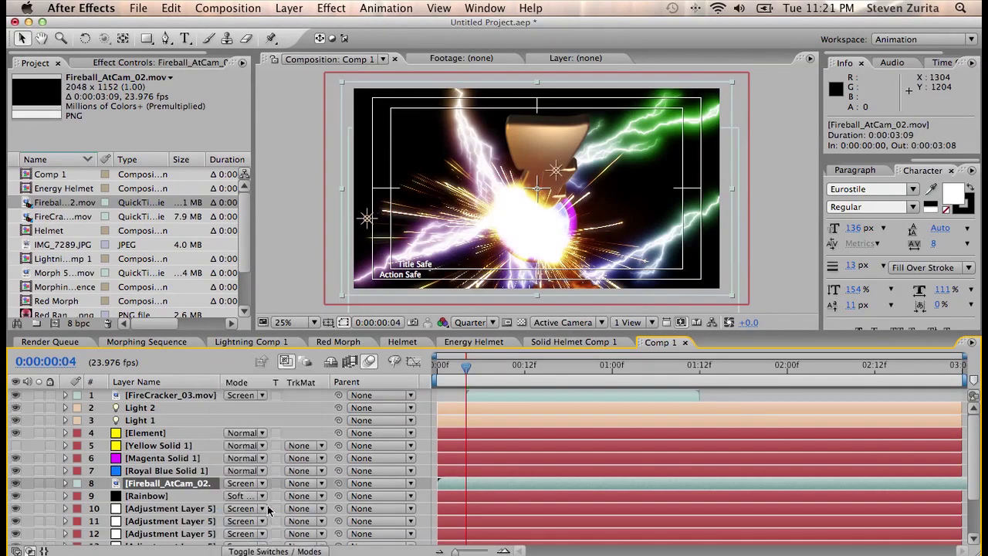
- Solo the fireball layer and make it start at frame 4
drag(447, 481, 487, 483)
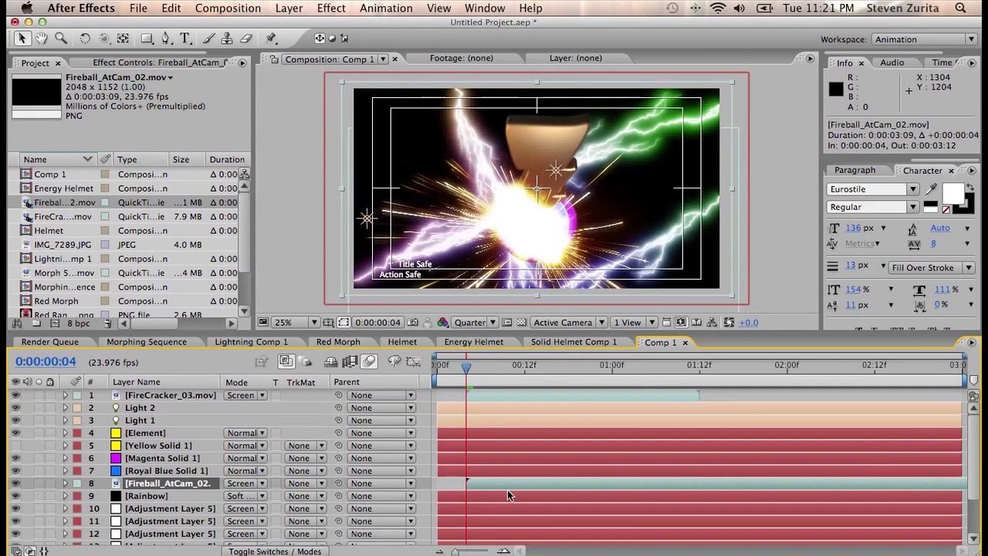
click(38, 485)
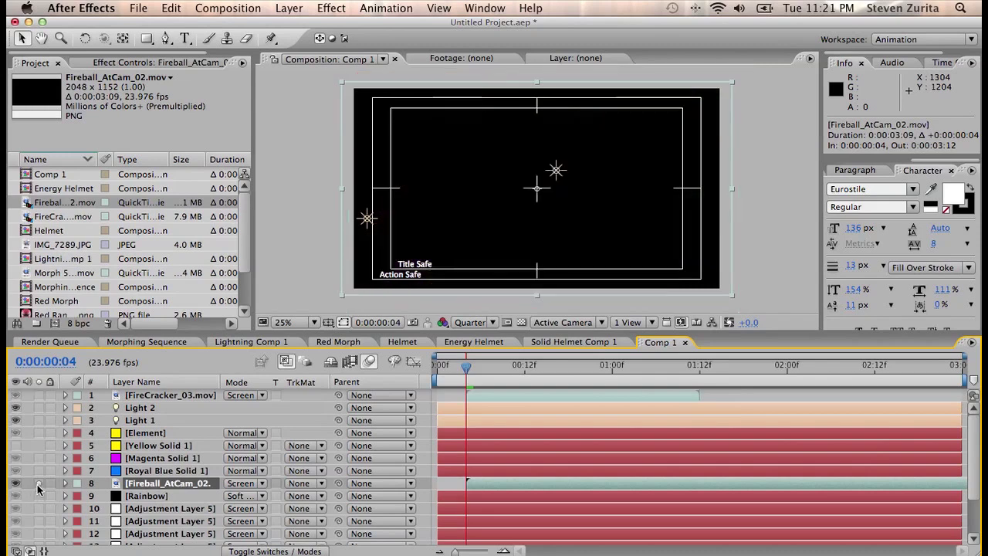
drag(569, 483, 543, 481)
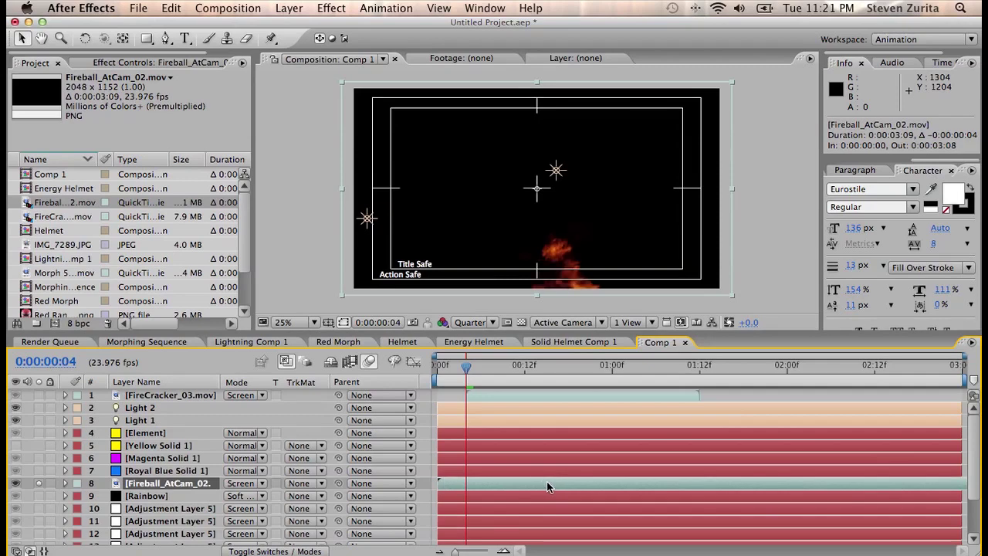
key(bracketleft)
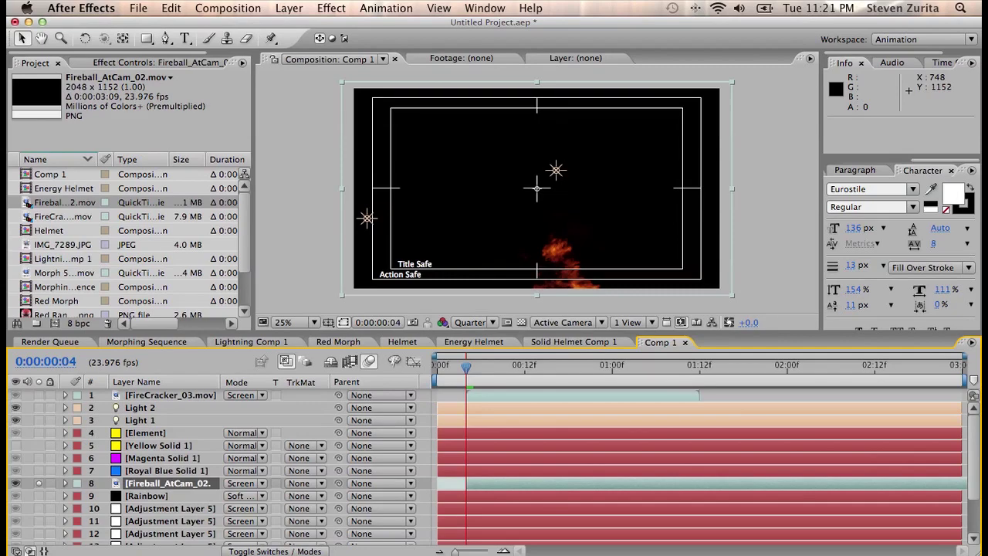
click(289, 8)
- Time-stretch the fireball layer to 75%
mouse_move(377, 172)
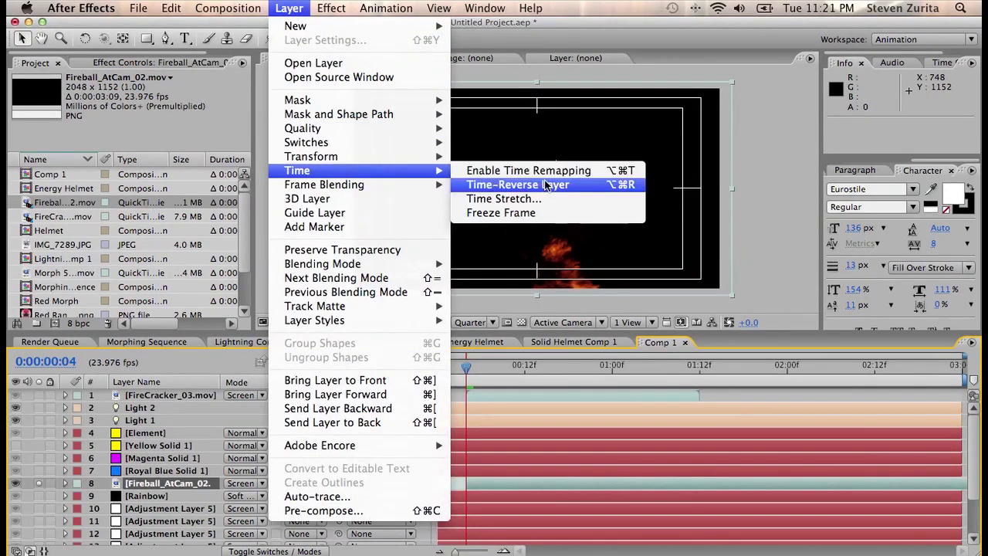
click(505, 198)
text(75)
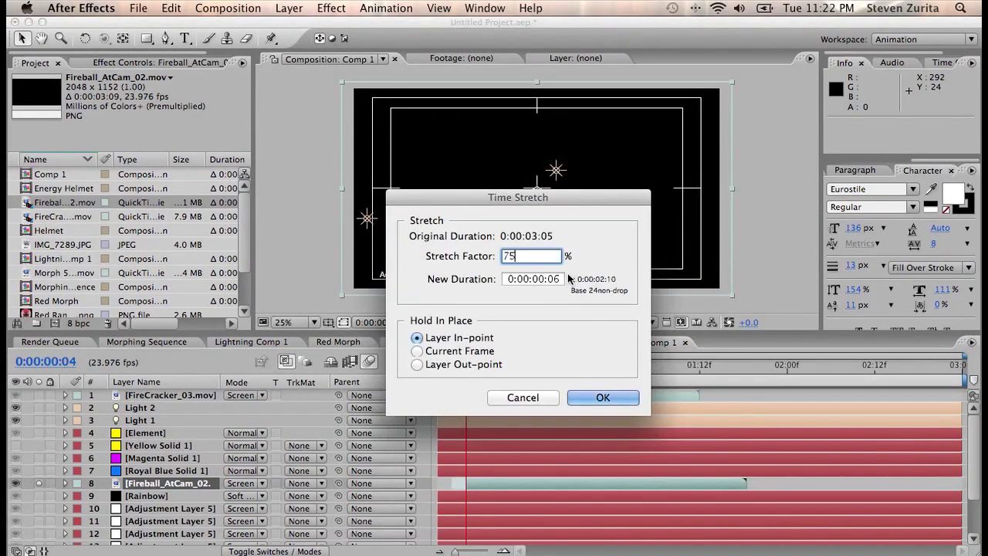
key(Return)
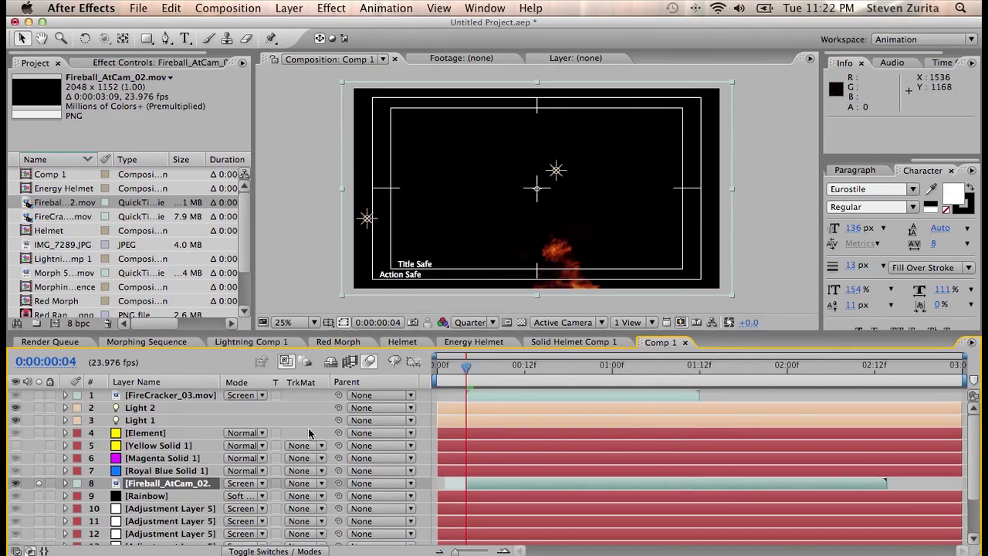
- Unsolo the fireball, apply Glow to it, and preview at 1:14
click(38, 484)
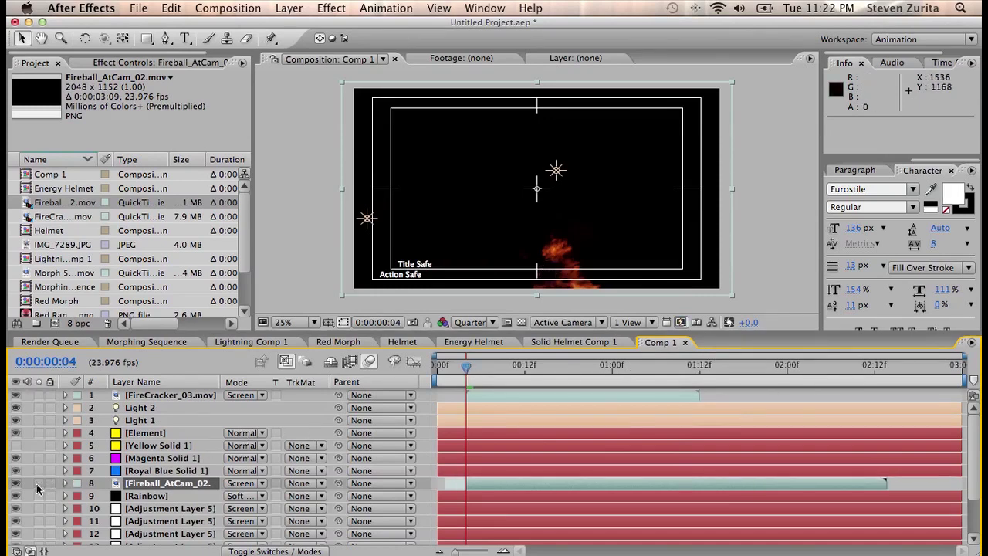
click(163, 487)
click(332, 8)
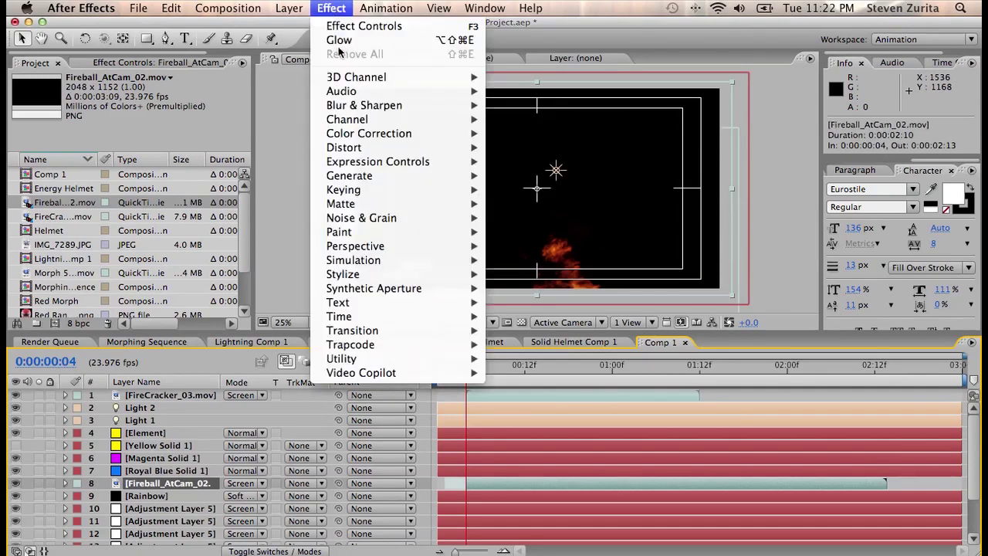
click(343, 40)
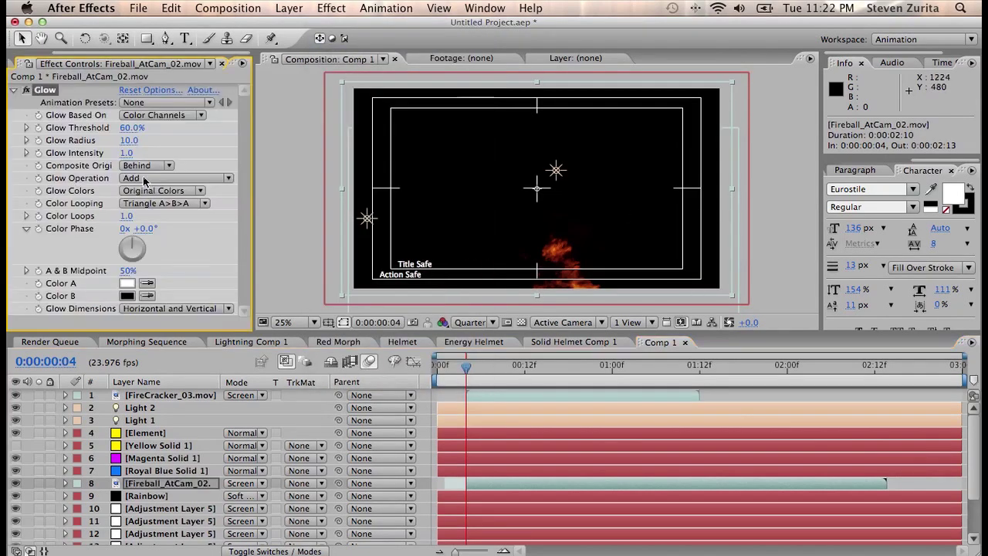
click(715, 369)
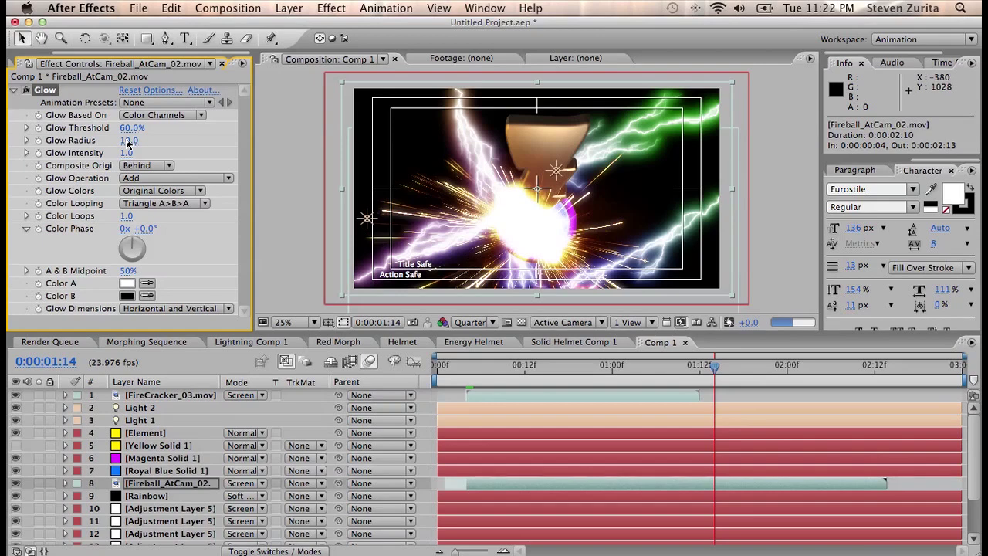
drag(129, 142, 216, 146)
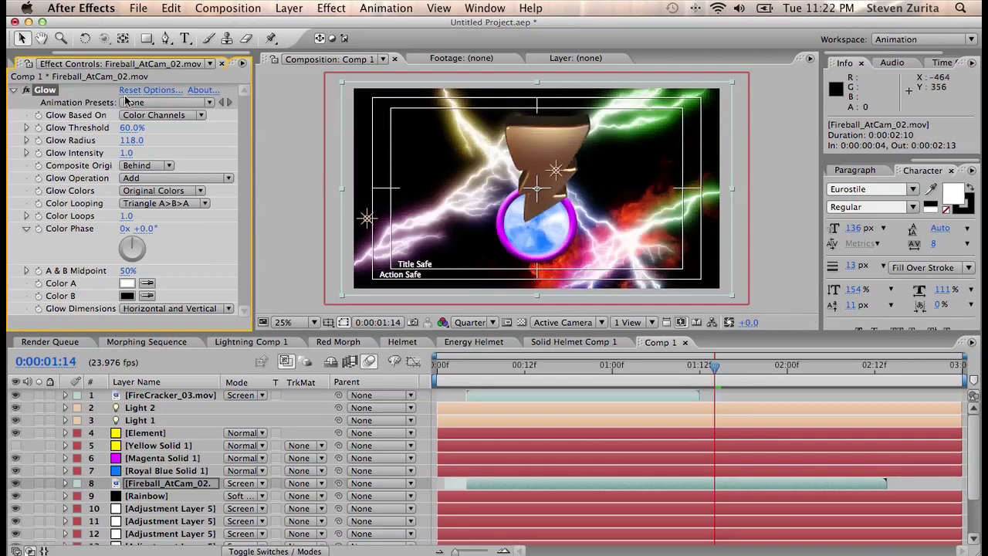
- With the fireball soloed and the view fitted, set its Glow Radius to 118, then unsolo
click(38, 484)
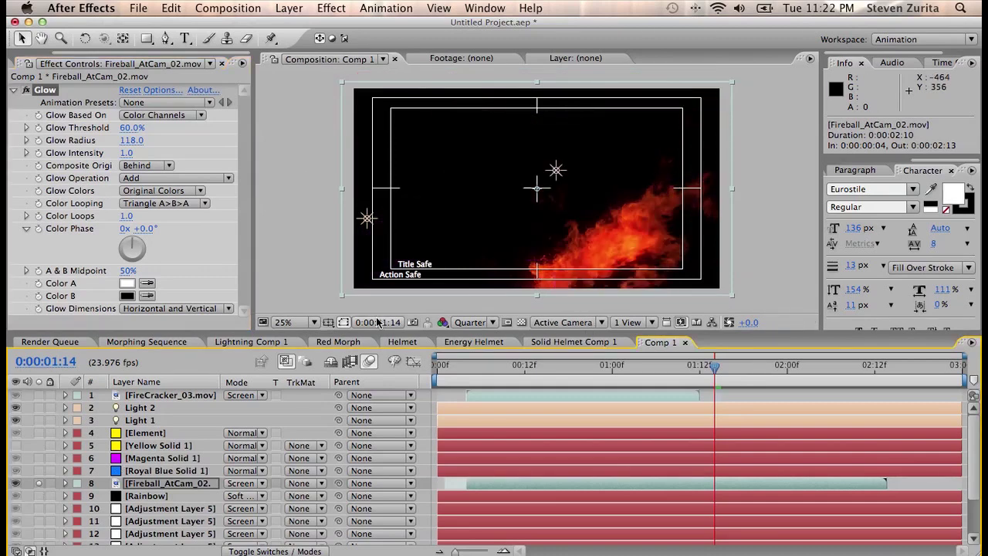
click(292, 322)
click(301, 337)
click(128, 140)
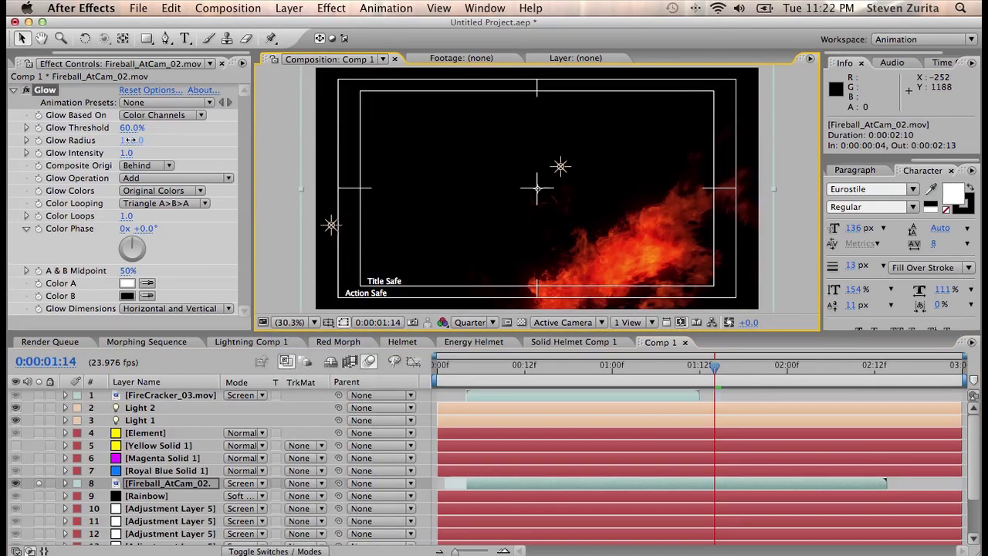
text(30)
key(Return)
drag(128, 145, 196, 145)
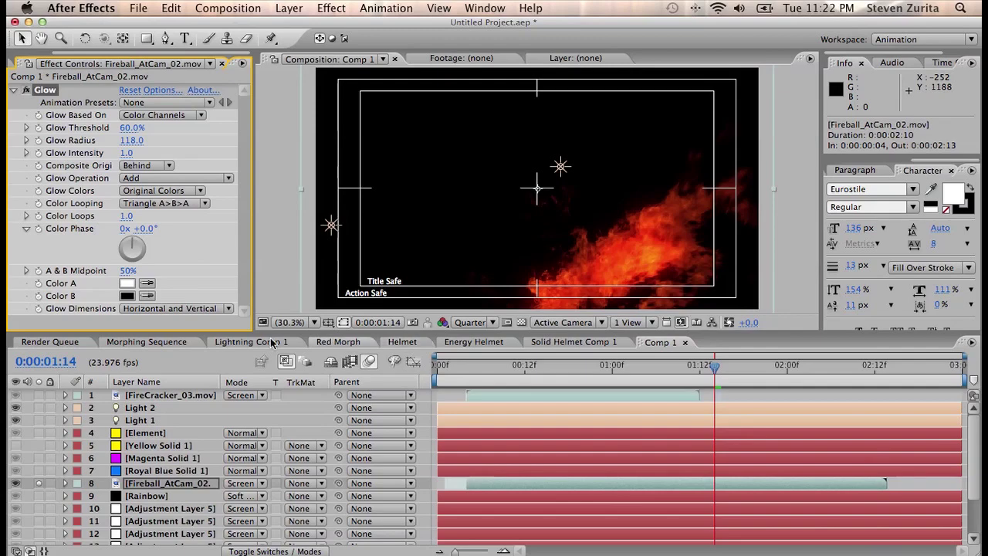
click(39, 483)
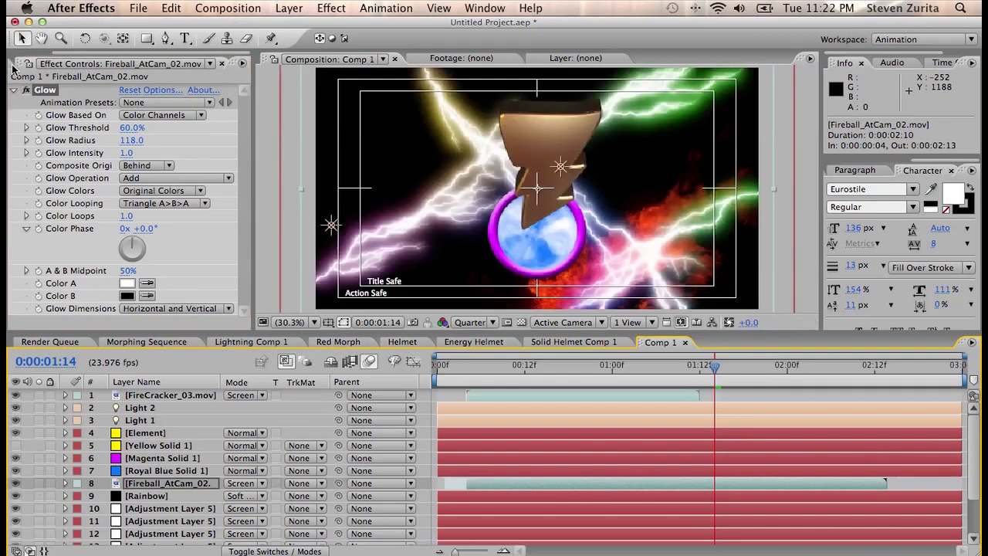
click(27, 63)
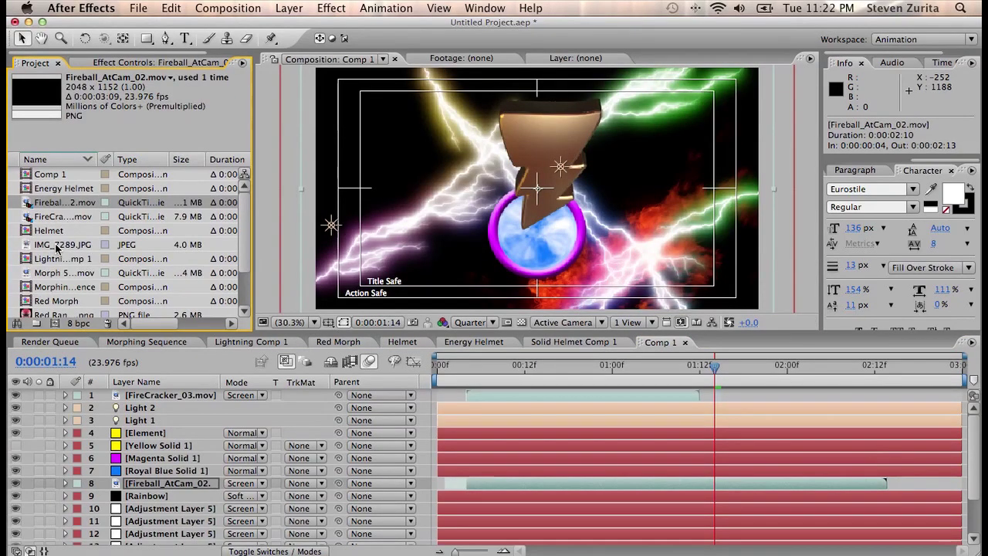
- Add Slow_Sparks_01.mov above the fireball, solo it, and slide it six frames earlier
scroll(53, 261, down, 3)
drag(51, 274, 155, 480)
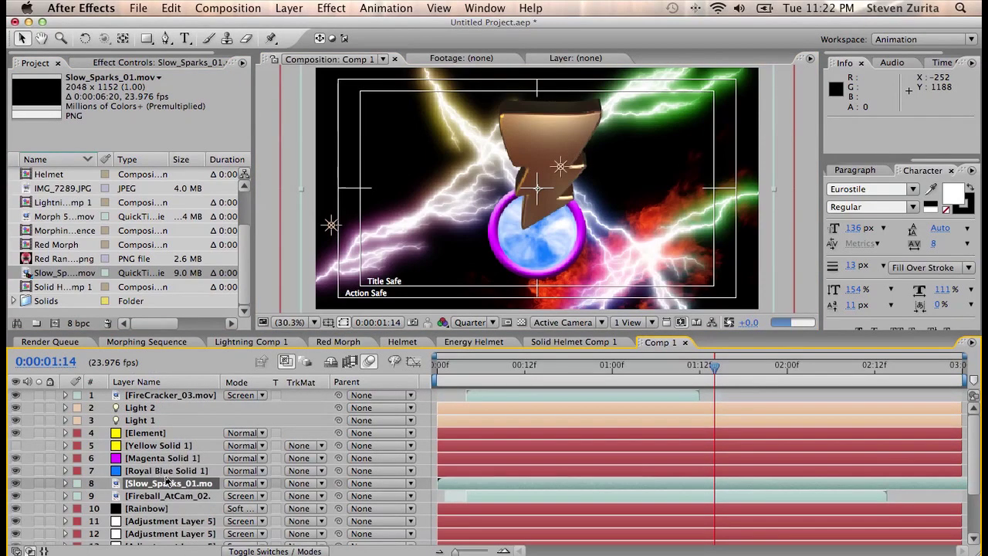
key(super+Up)
click(472, 373)
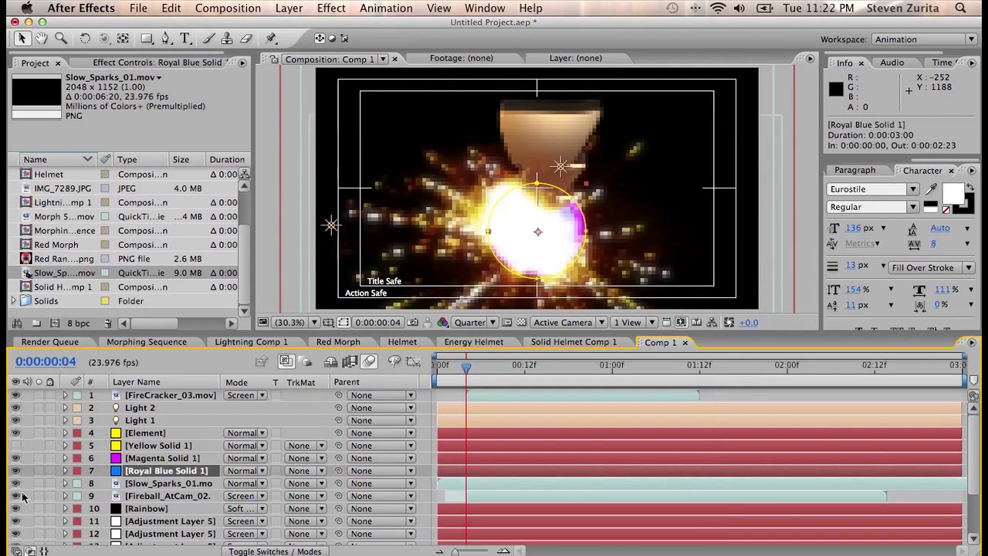
click(41, 485)
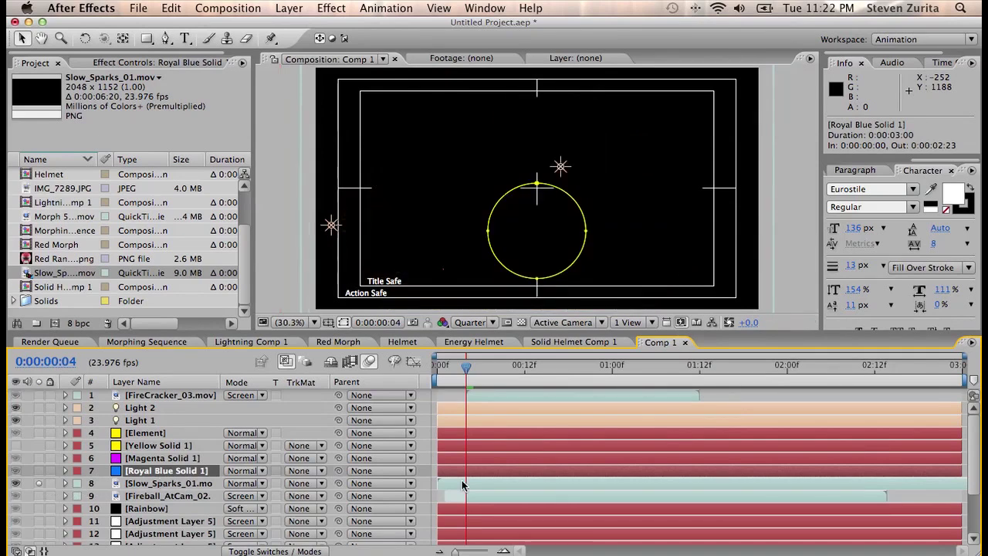
click(531, 480)
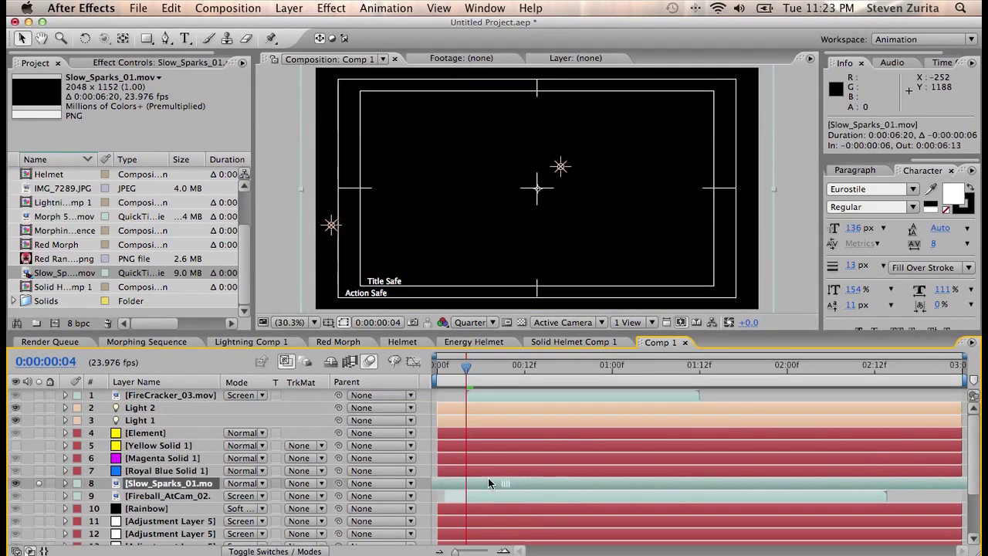
mouse_move(488, 483)
mouse_down()
mouse_move(443, 474)
mouse_move(484, 476)
mouse_up()
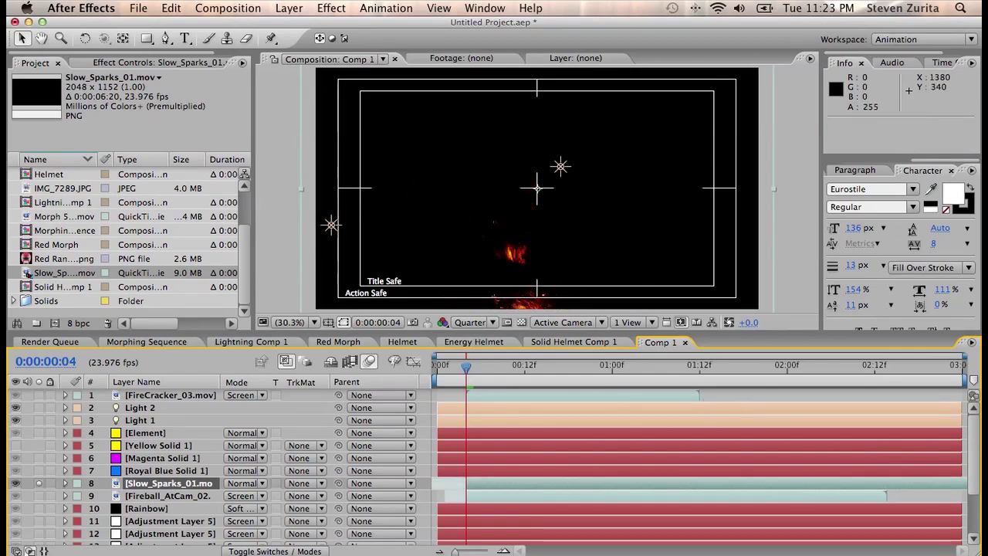
click(289, 7)
- Time-stretch the sparks layer to 50% and preview it around frame 14
mouse_move(355, 170)
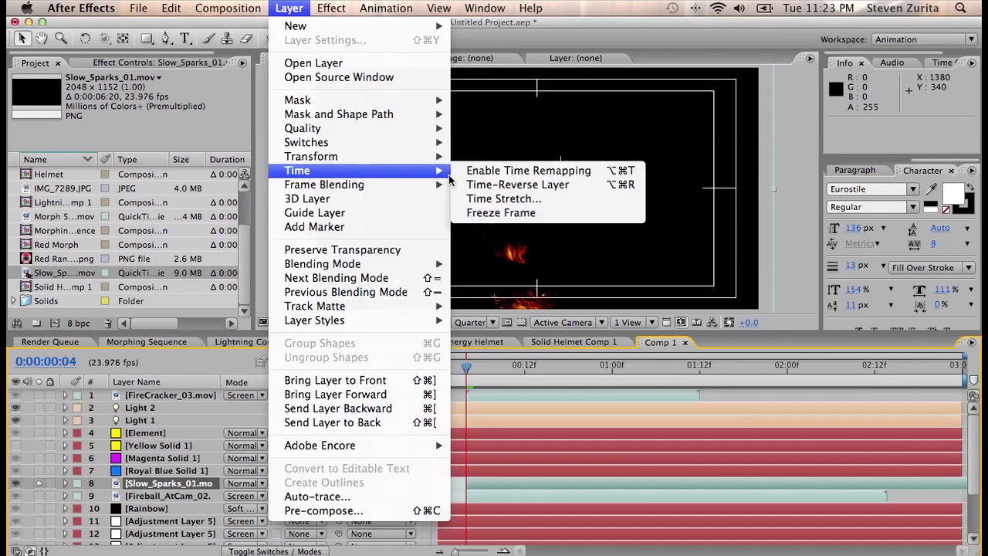
click(553, 199)
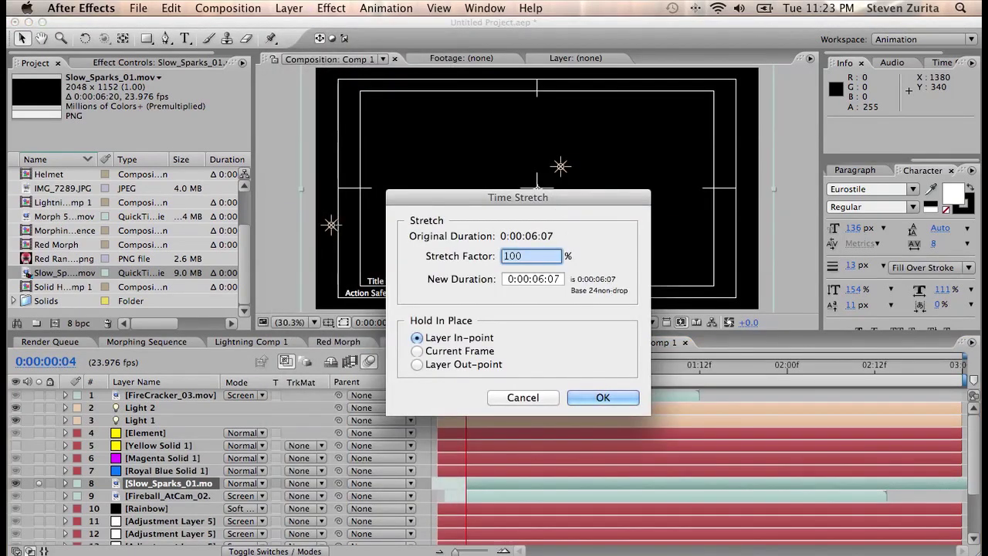
text(50)
key(Return)
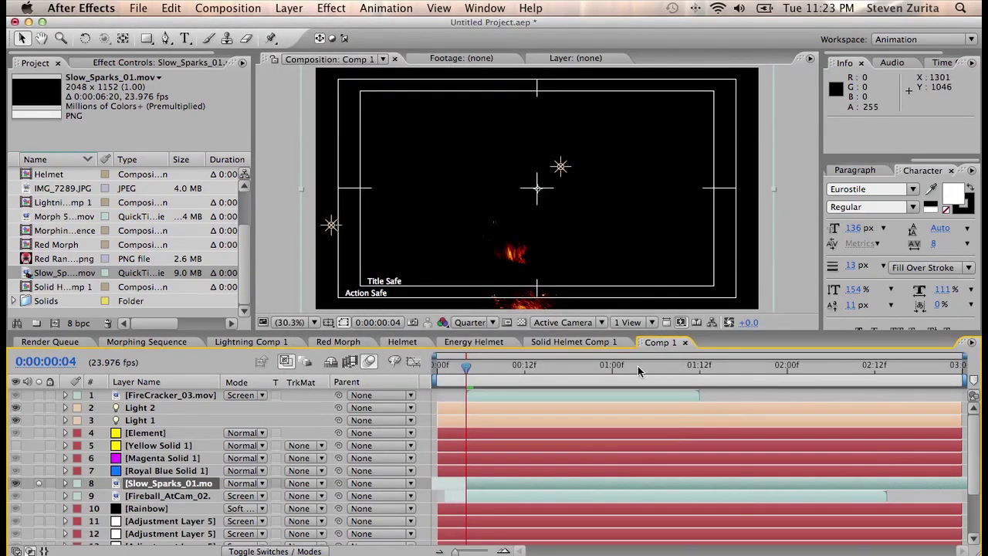
drag(468, 374, 749, 384)
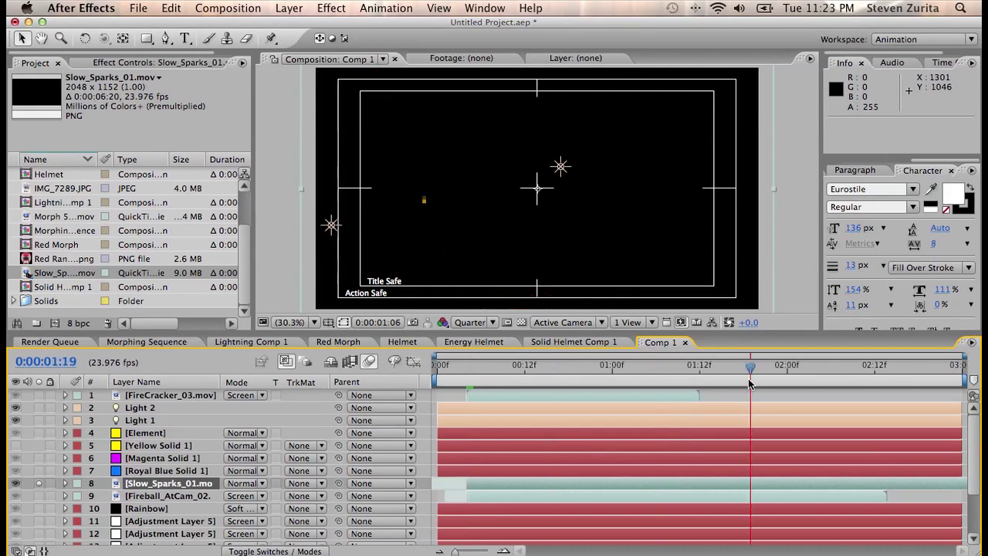
click(539, 374)
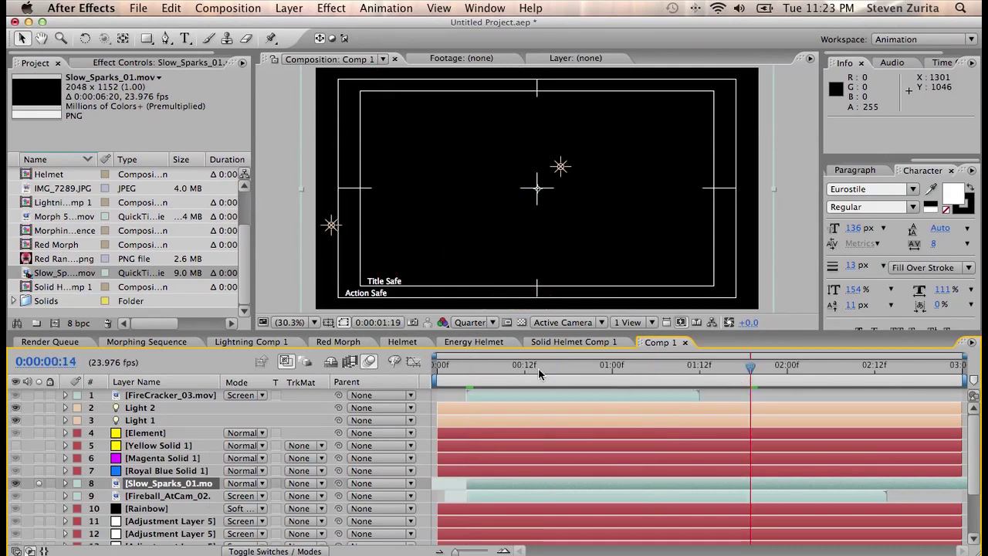
- Give the sparks a Glow with radius 13 and lower threshold, then restore hidden layers
click(332, 8)
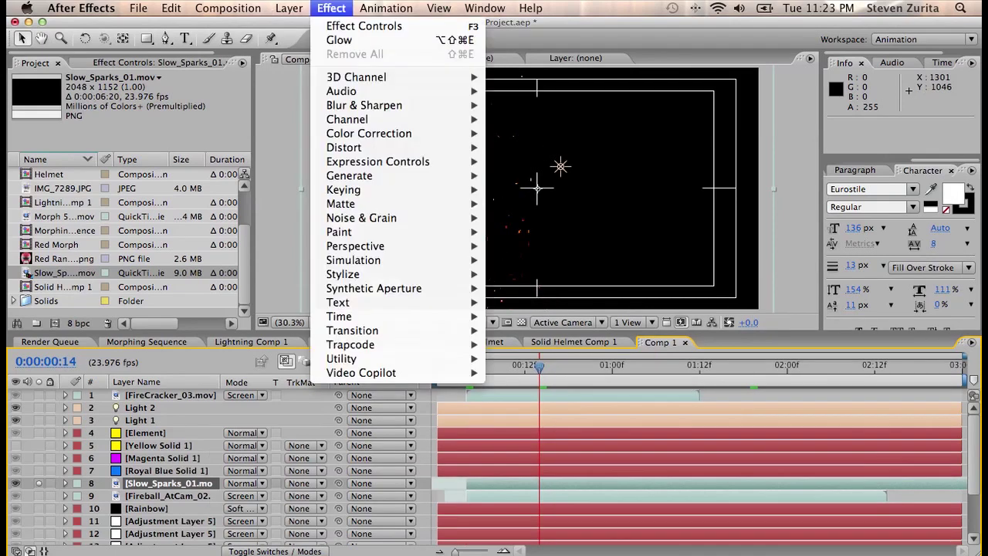
click(344, 38)
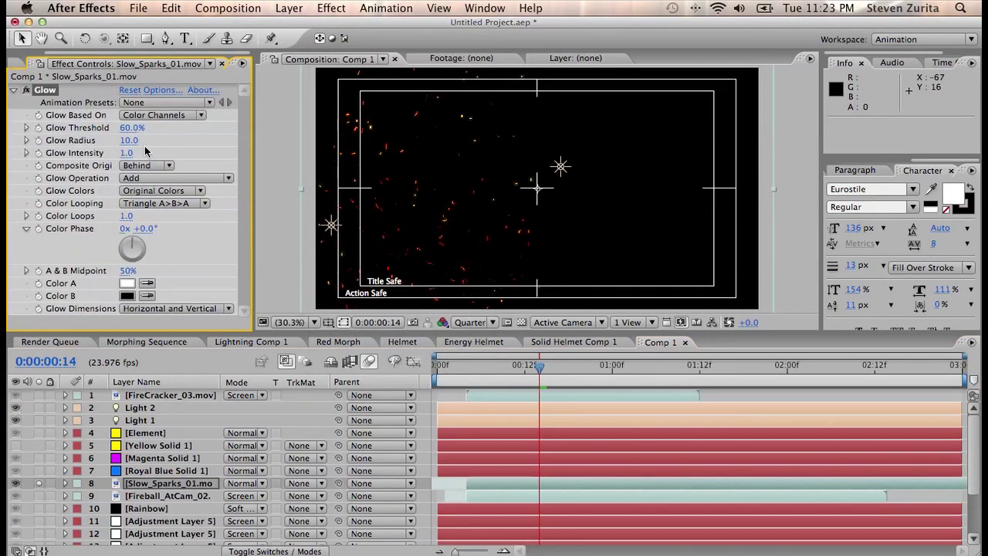
drag(146, 140, 141, 140)
drag(127, 139, 103, 128)
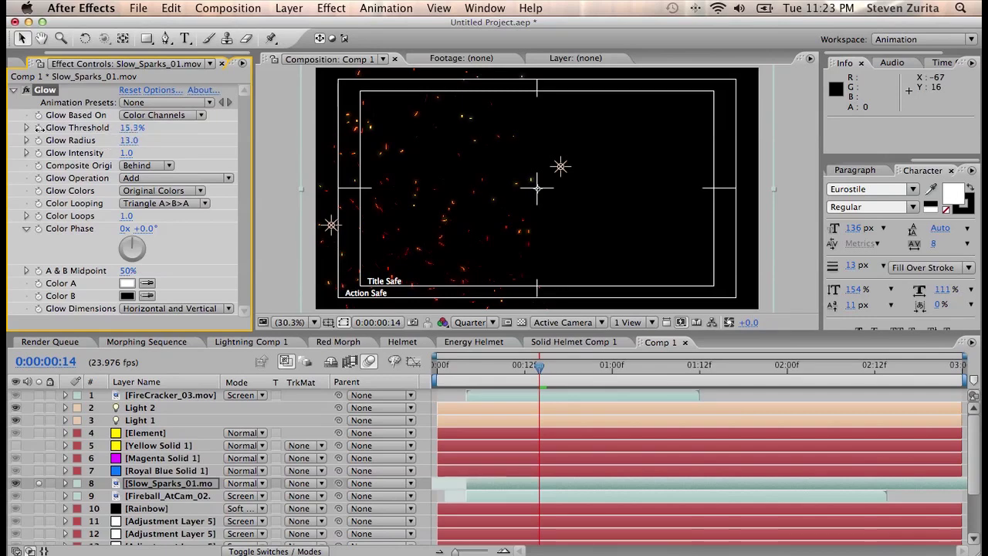
drag(39, 128, 29, 129)
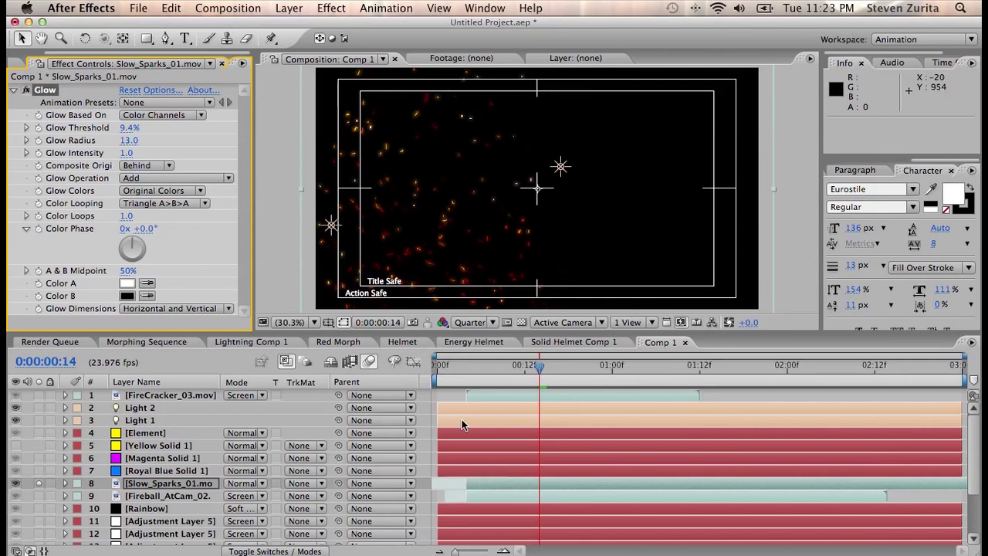
key(super+z)
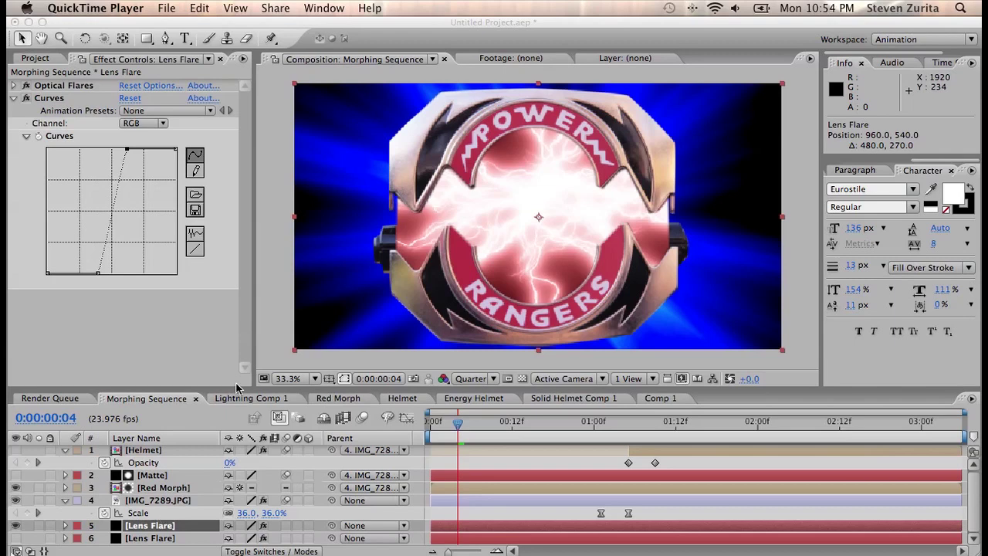
- Delete the duplicate Lens Flare layer
click(130, 538)
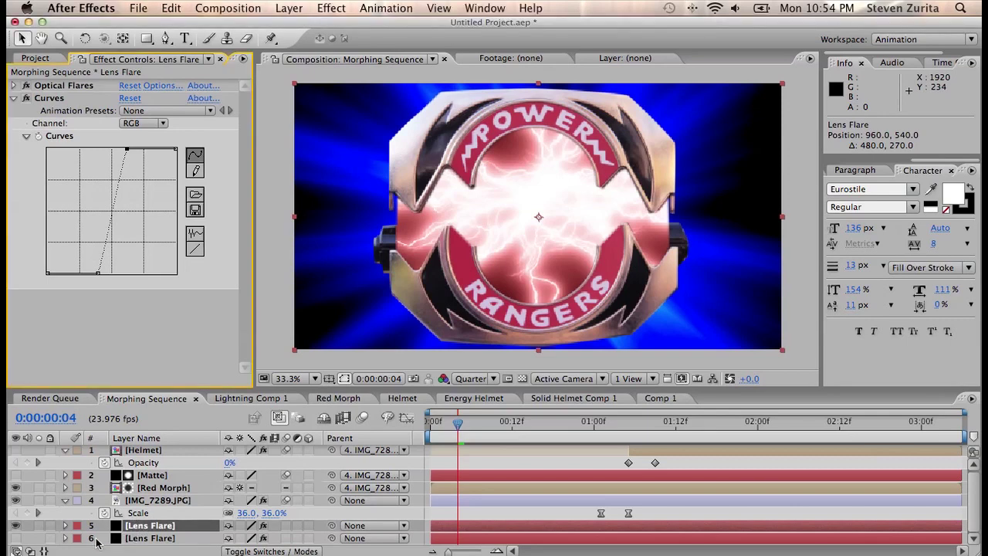
click(22, 544)
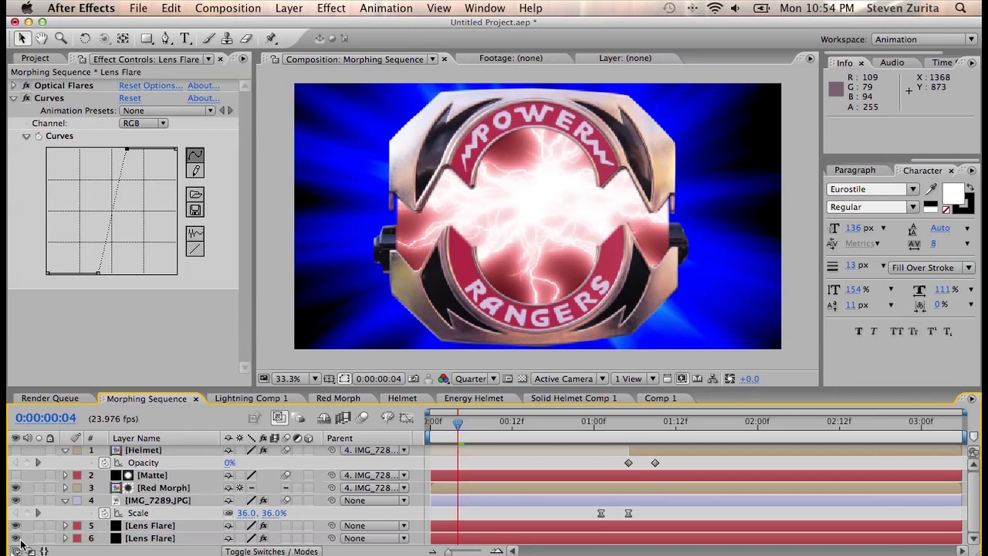
click(151, 528)
click(142, 539)
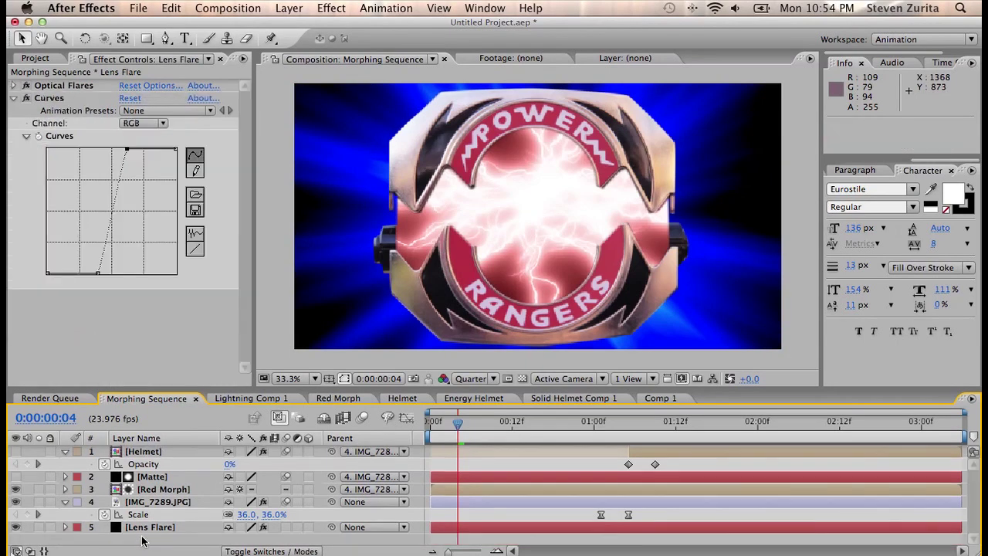
key(Delete)
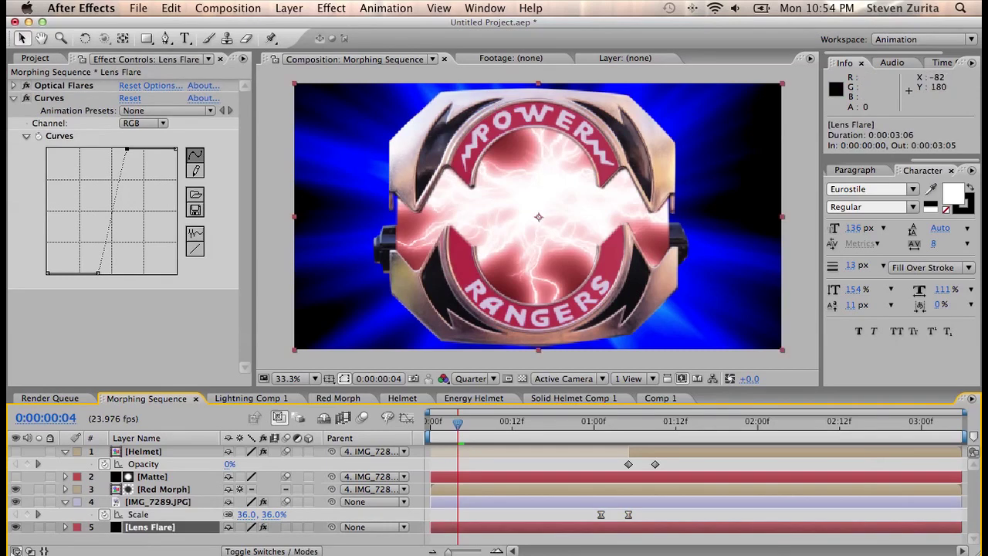
- Remove Optical Flares and Curves from Lens Flare, hide Red Morph, and reselect Lens Flare
click(51, 88)
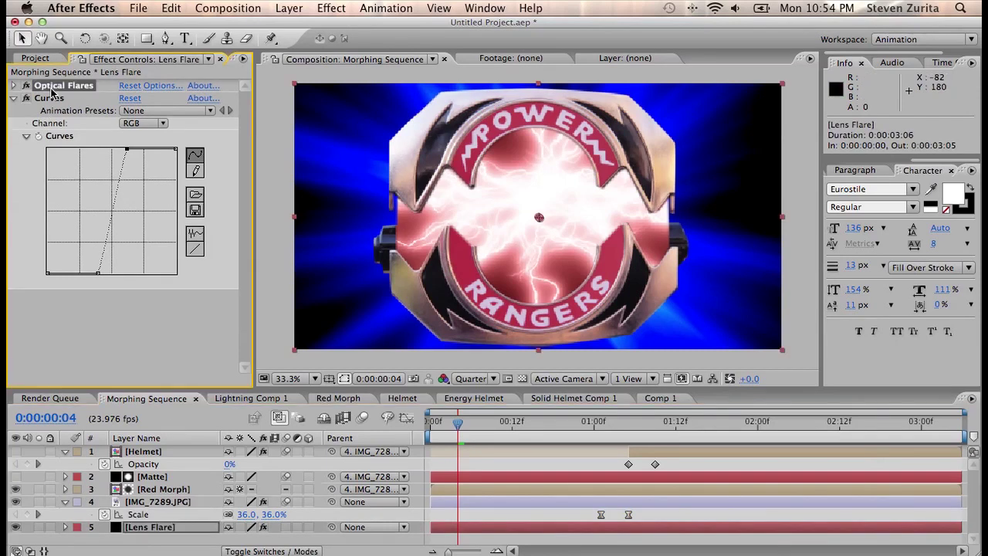
shift+click(50, 98)
key(Delete)
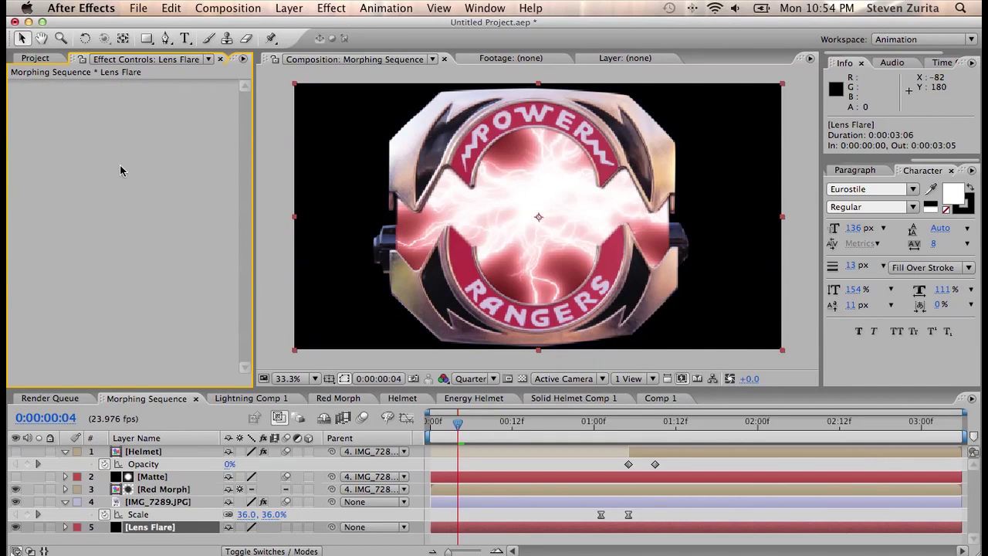
click(32, 528)
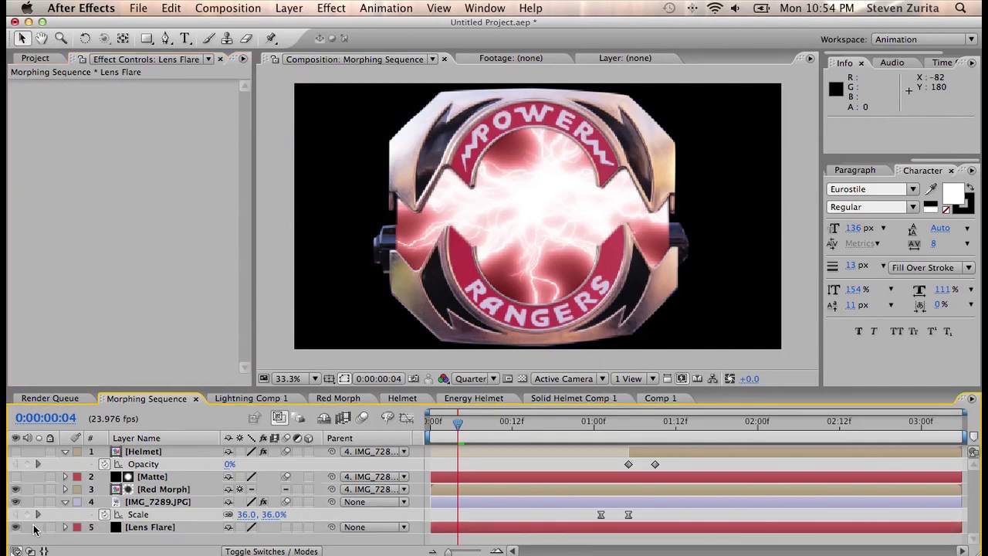
click(16, 488)
click(331, 7)
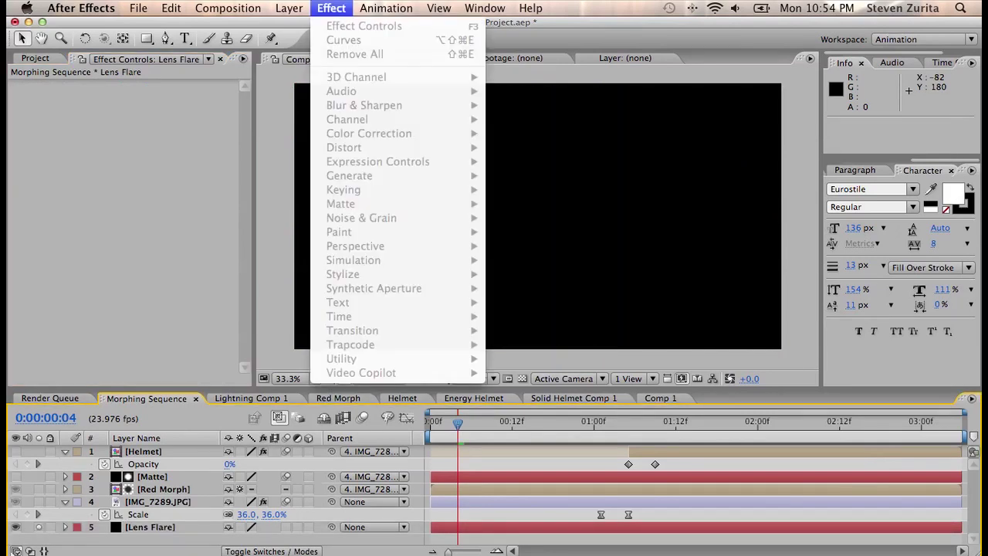
click(178, 529)
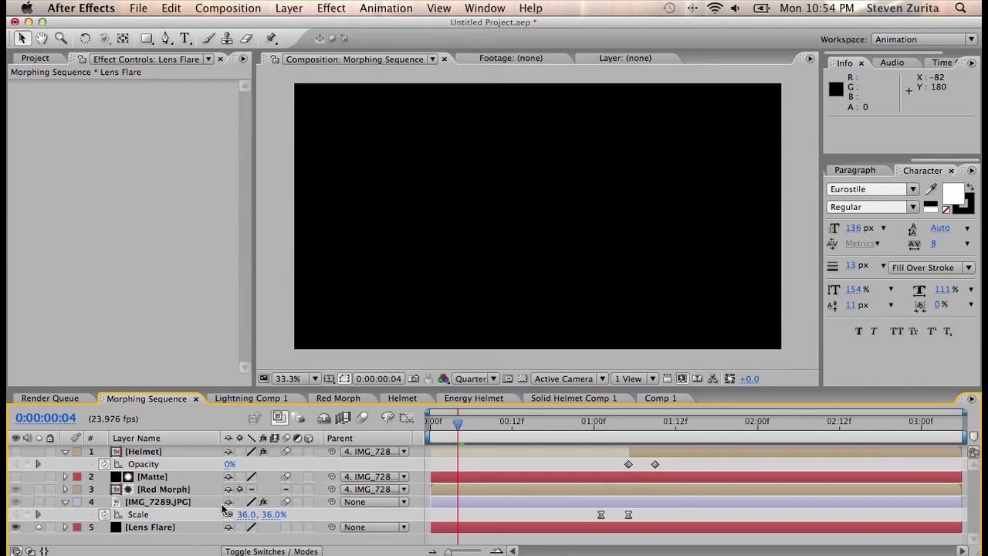
click(176, 528)
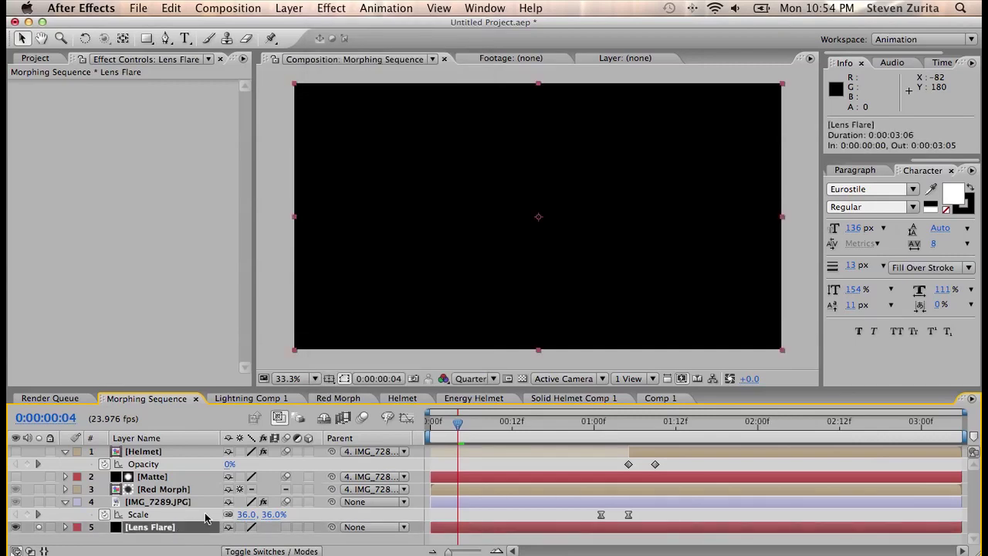
click(348, 8)
mouse_move(354, 107)
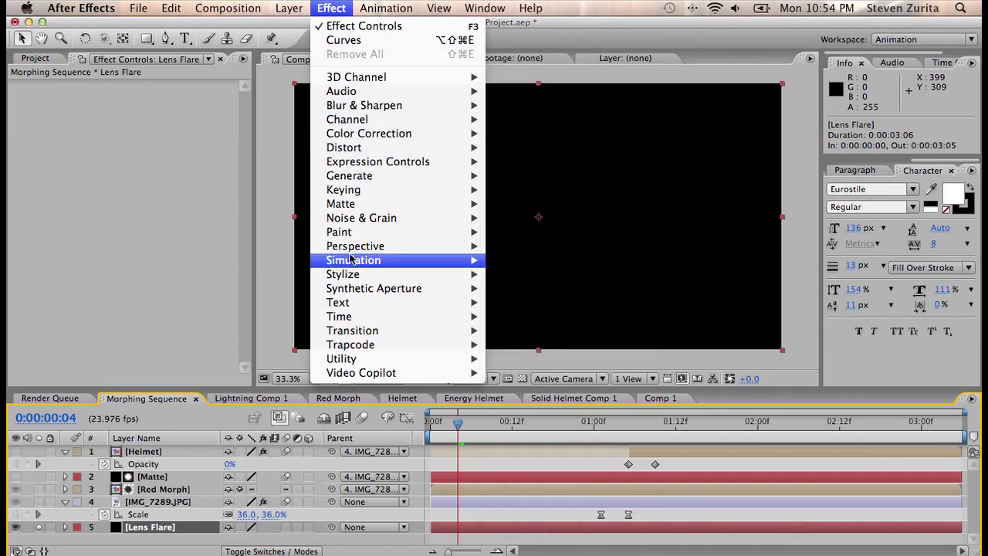
- Apply a 35mm Prime Lens Flare centred in the frame
mouse_move(370, 217)
mouse_move(388, 178)
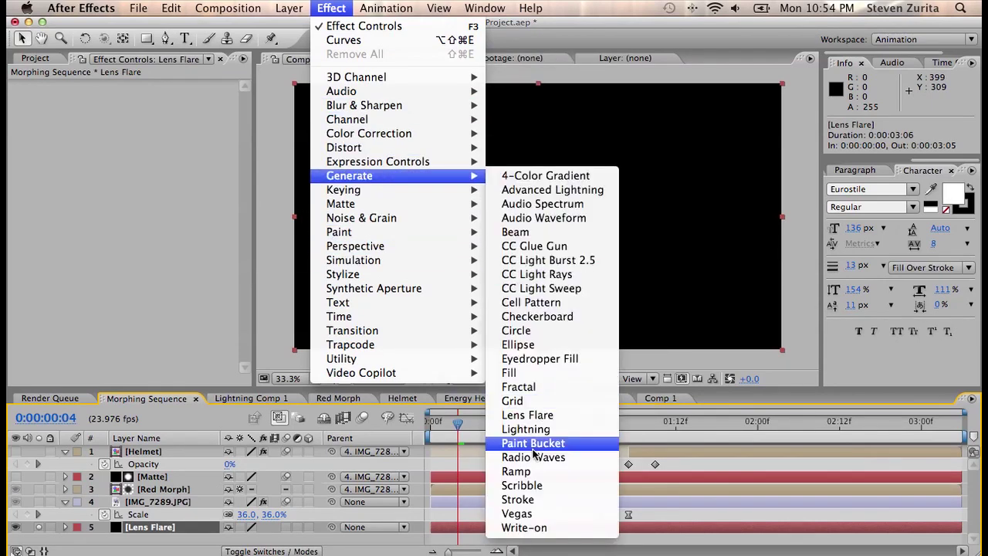
click(529, 415)
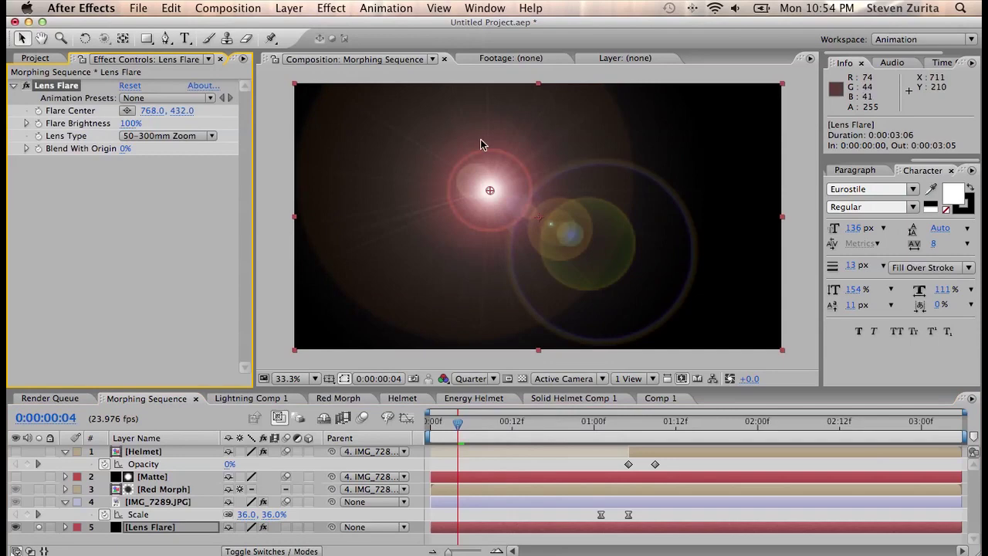
click(140, 132)
click(162, 147)
drag(489, 191, 539, 219)
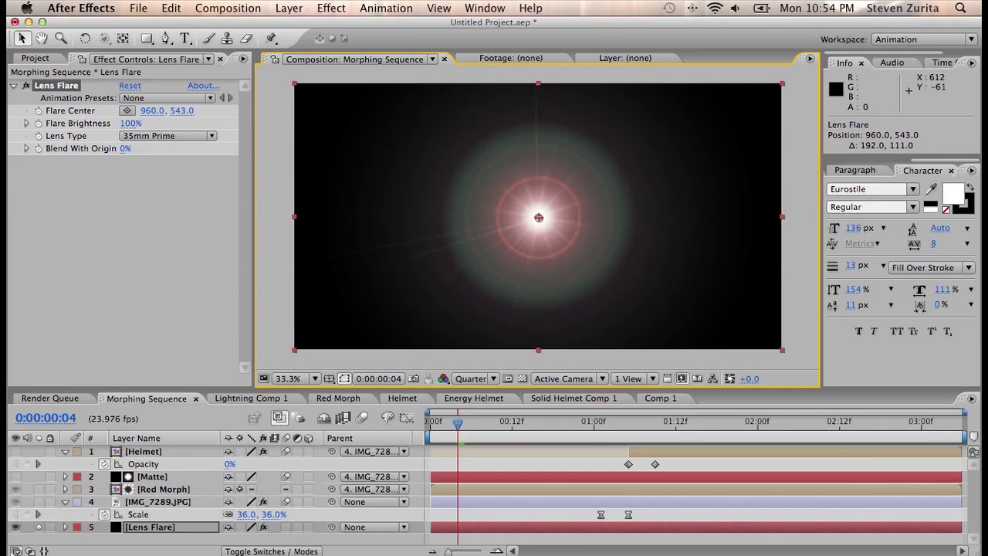
- Add Fractal Noise with an Evolution expression (time*60), Multiply blend, and higher Contrast
click(330, 8)
mouse_move(396, 221)
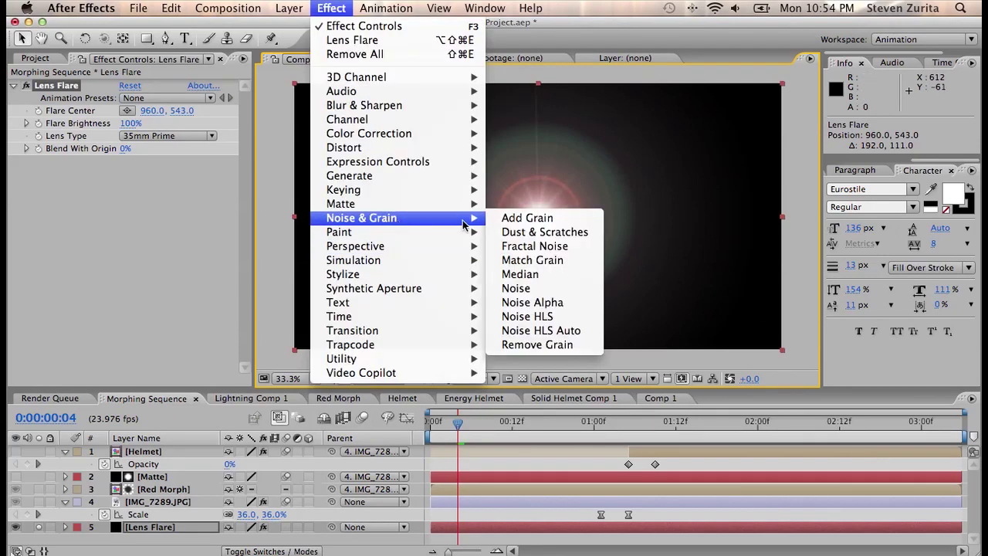
click(568, 246)
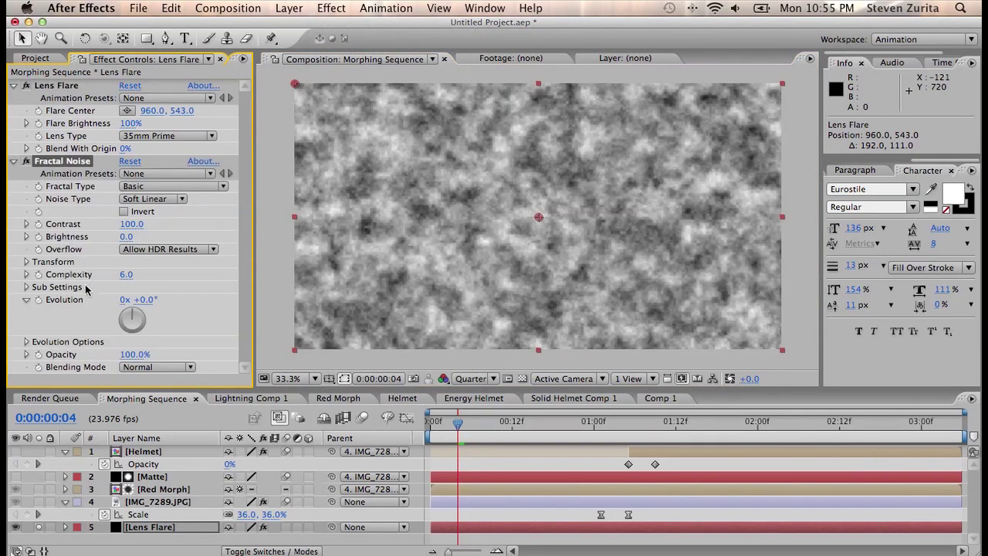
alt+click(38, 300)
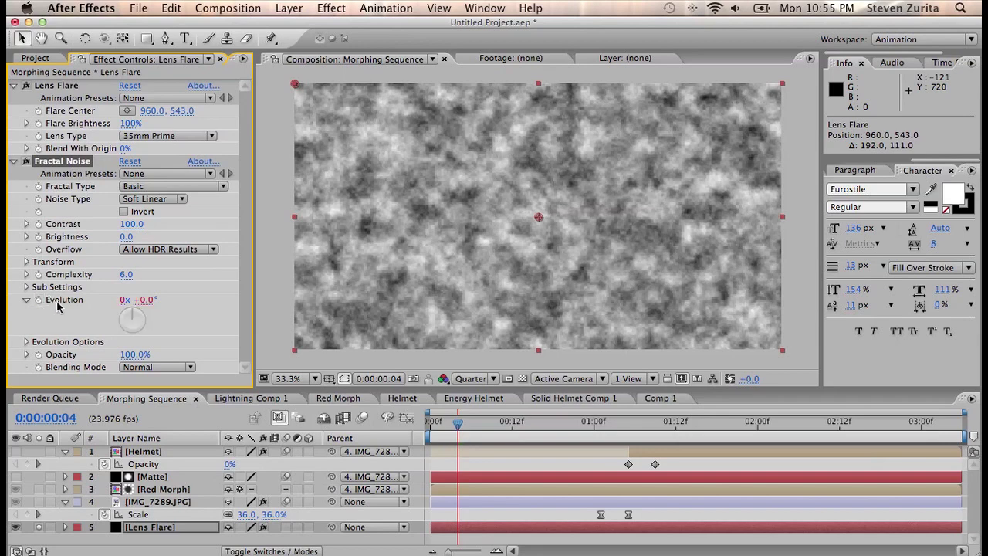
text(time*60)
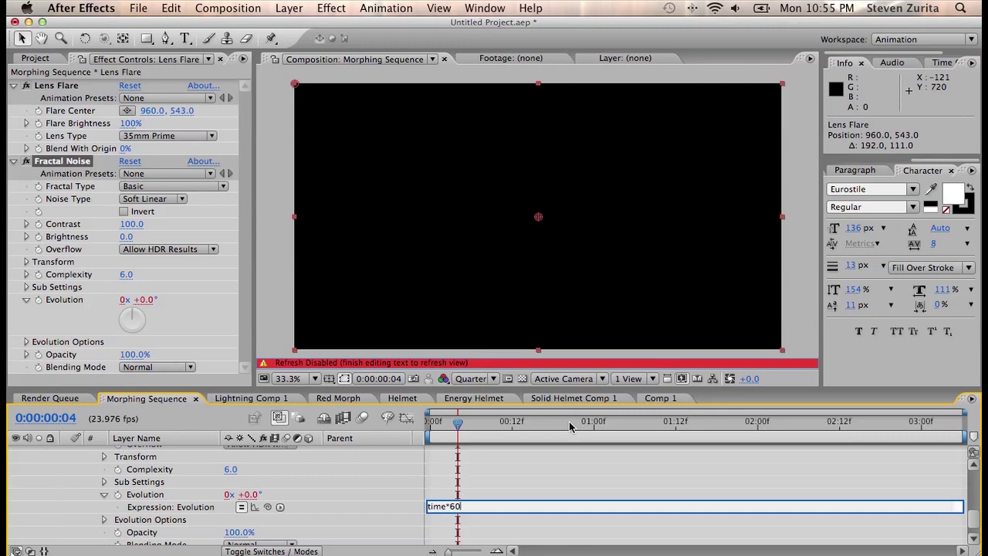
click(469, 483)
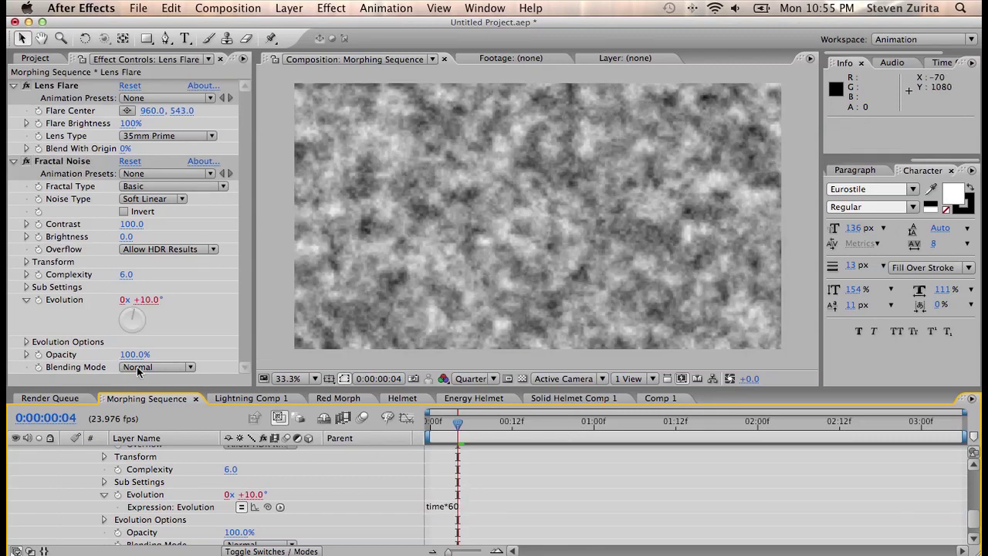
click(138, 369)
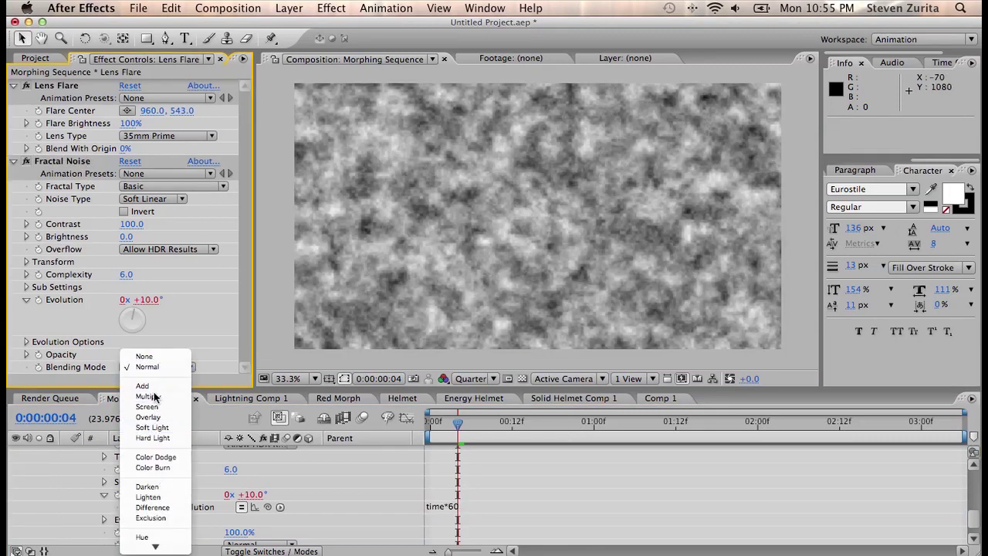
click(154, 397)
drag(127, 224, 232, 218)
- Add Tint and Color Balance with midtone blue 100 and highlight blue 75
click(289, 8)
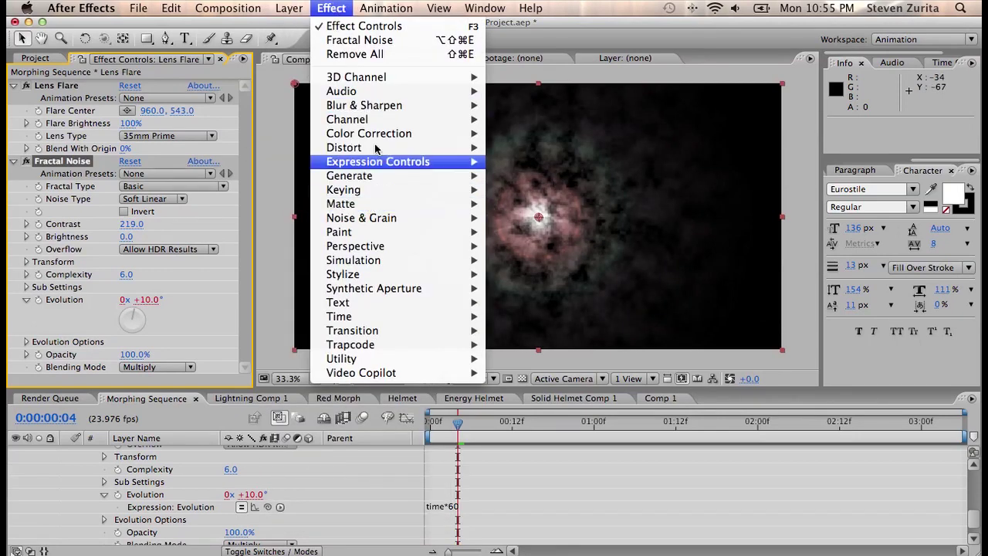
click(505, 498)
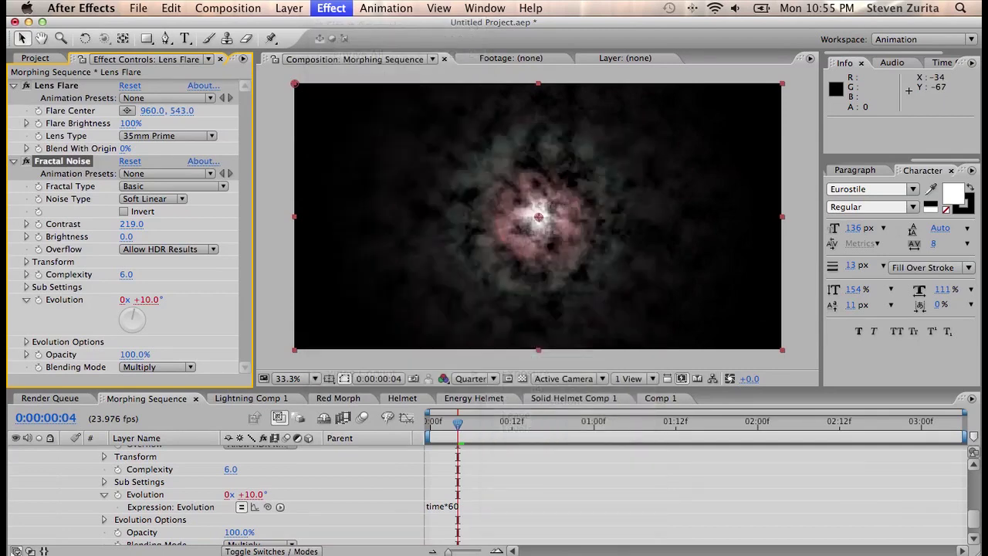
click(331, 7)
mouse_move(370, 133)
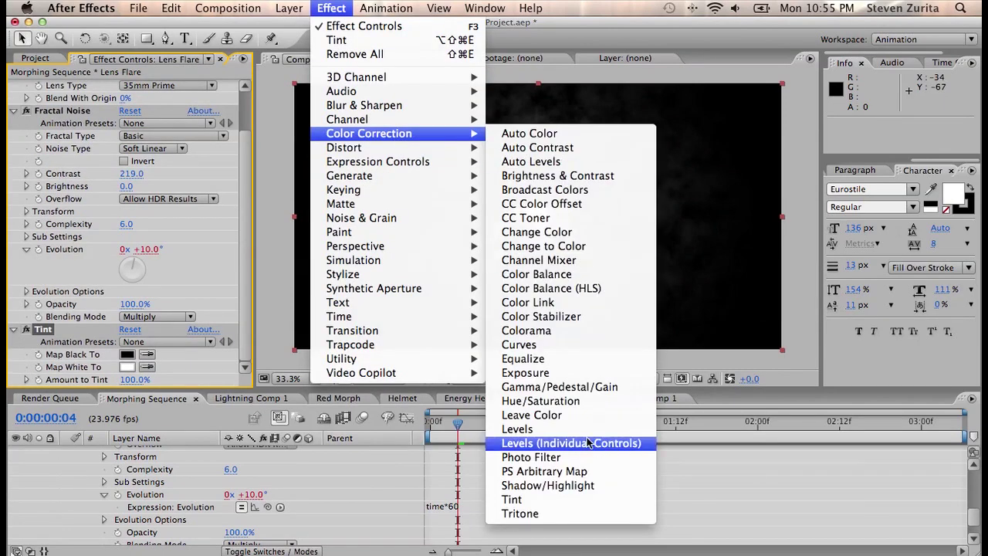
click(556, 274)
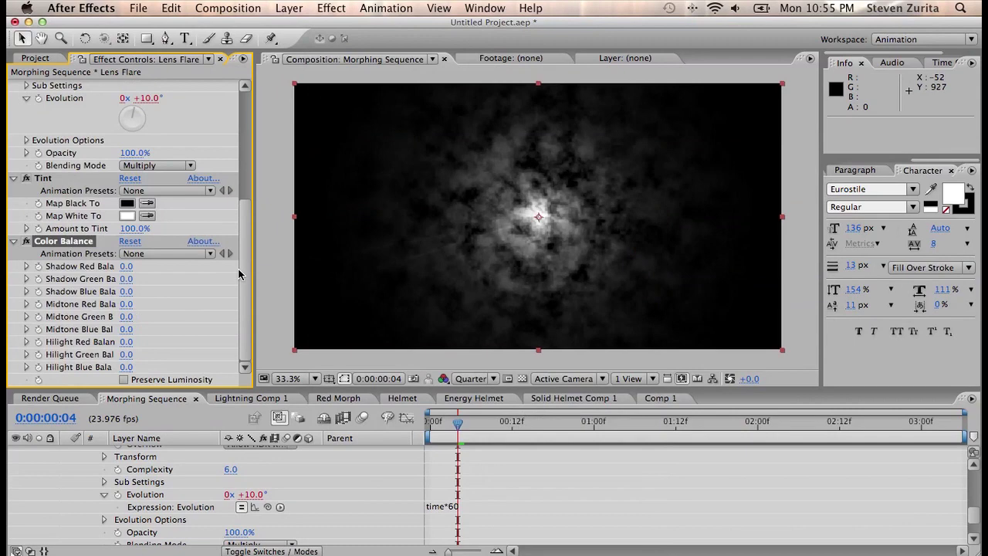
drag(120, 330, 461, 335)
click(125, 368)
text(75)
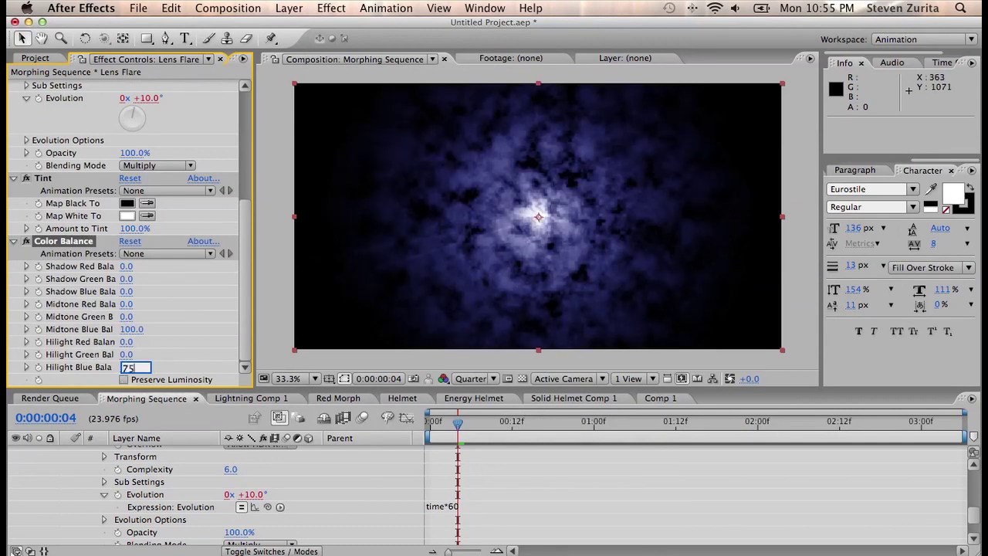
key(Return)
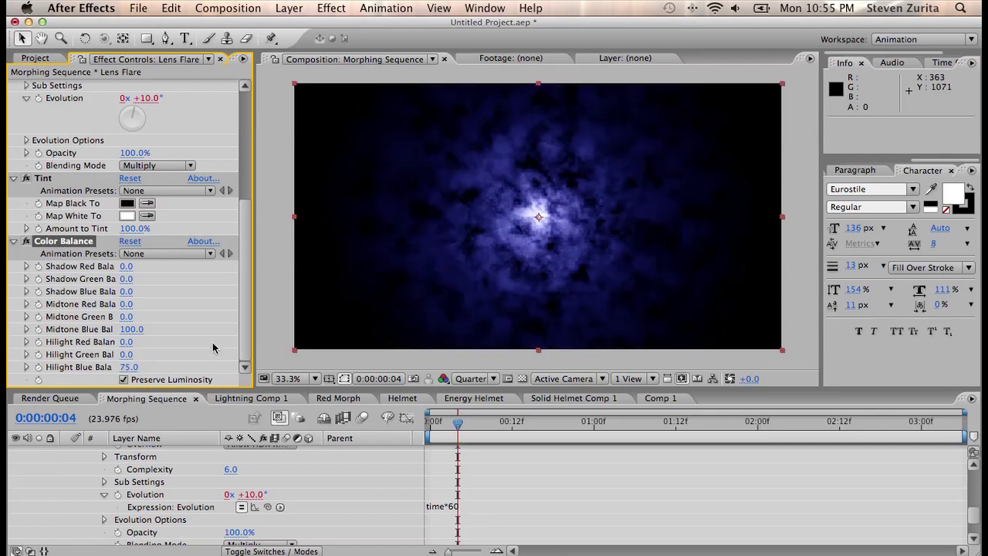
click(331, 8)
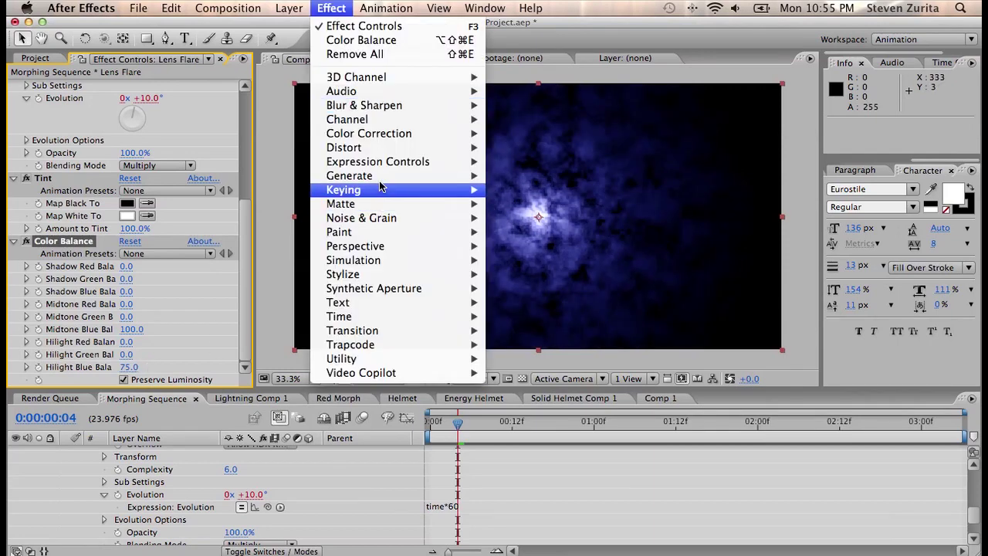
- Apply CC Light Rays to the flare layer, centre it on the flare core, and raise its intensity
mouse_move(380, 178)
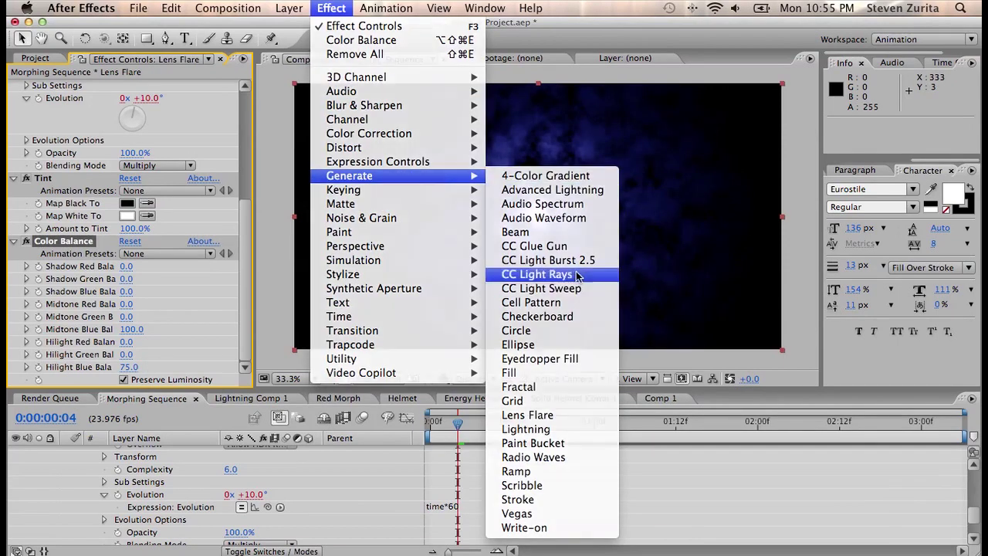
click(533, 274)
drag(417, 150, 540, 220)
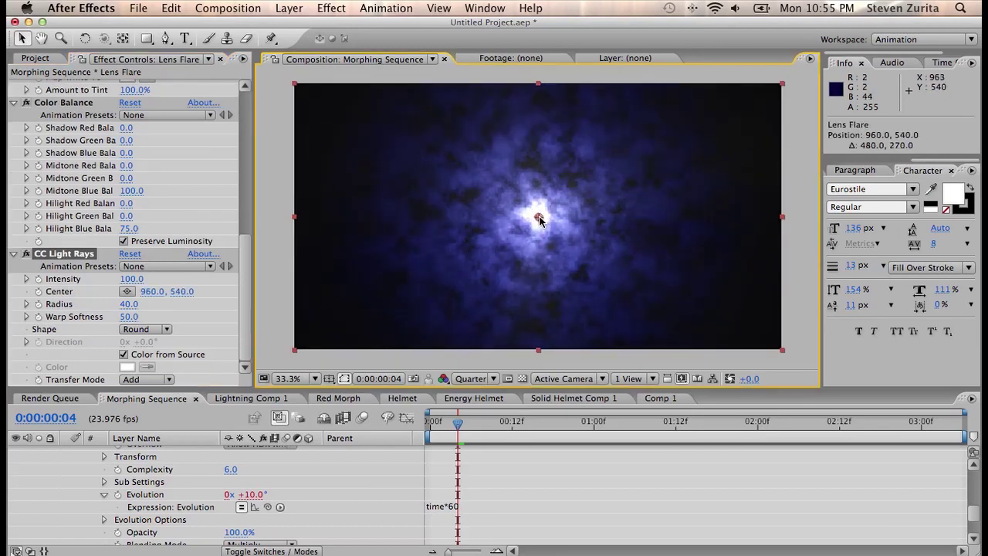
drag(130, 279, 358, 273)
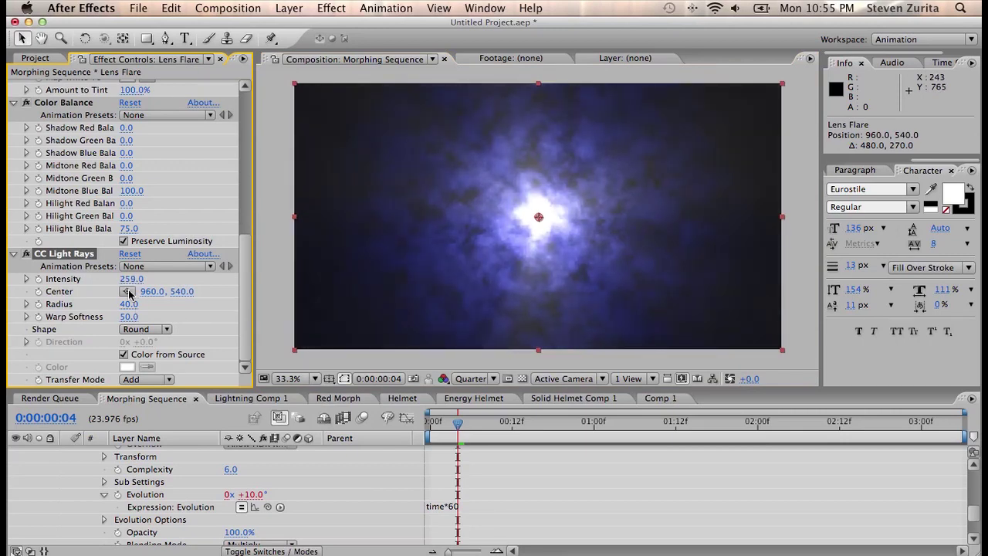
- Lengthen the rays to radius 164 with warp softness 2.0 and transfer mode None
drag(128, 304, 254, 319)
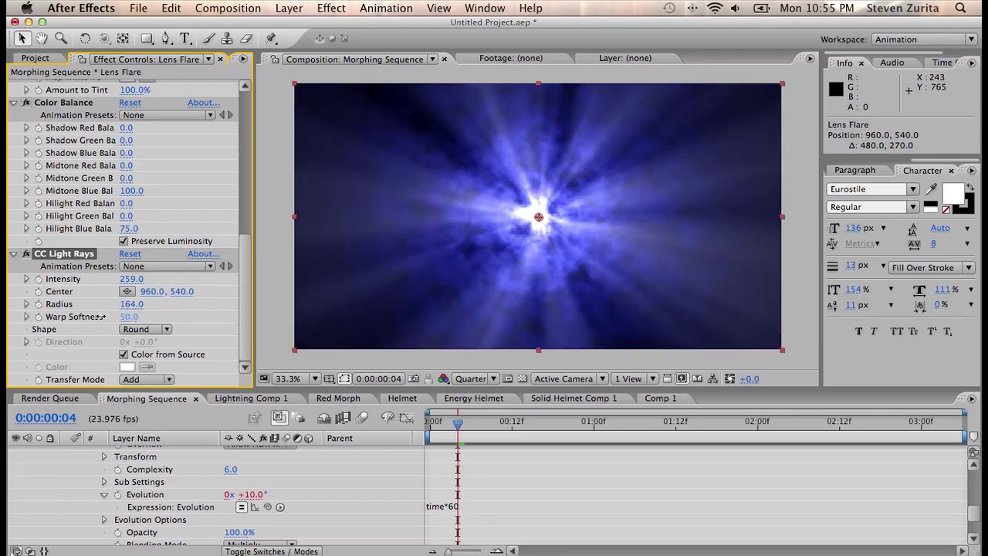
drag(132, 317, 116, 318)
click(147, 379)
click(150, 369)
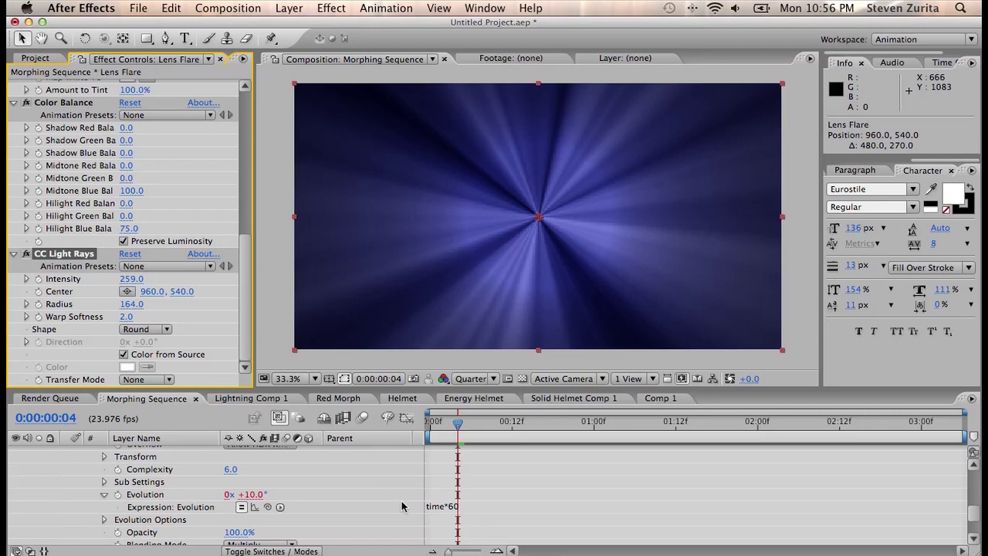
- Apply Color Correction > Curves, pulling shadows down and highlights up into a steep S-curve
click(331, 8)
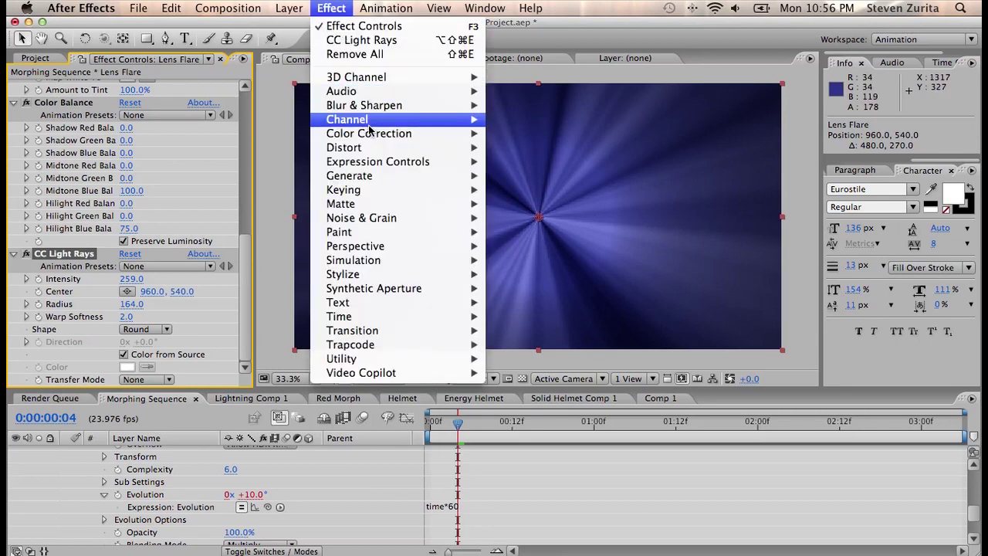
mouse_move(369, 134)
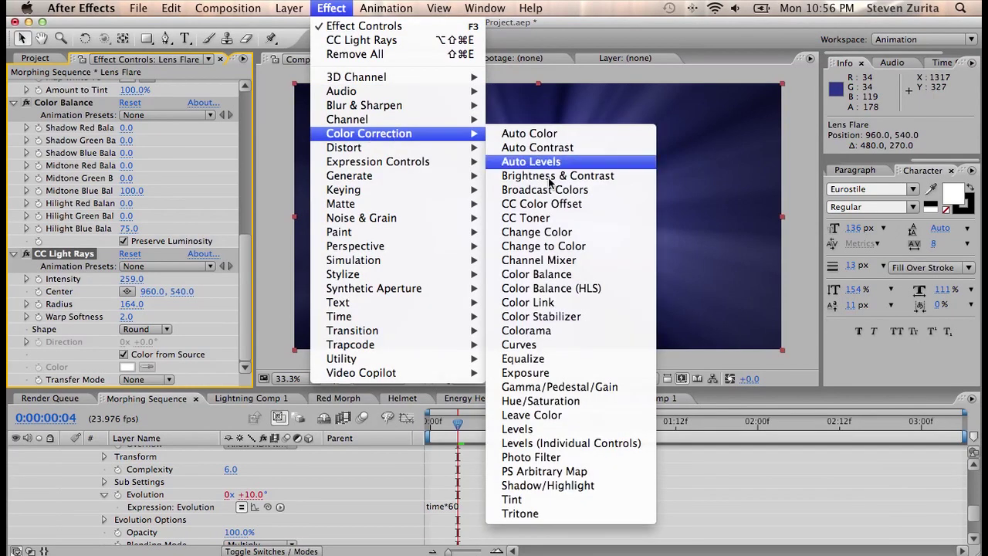
click(576, 351)
drag(78, 342, 78, 356)
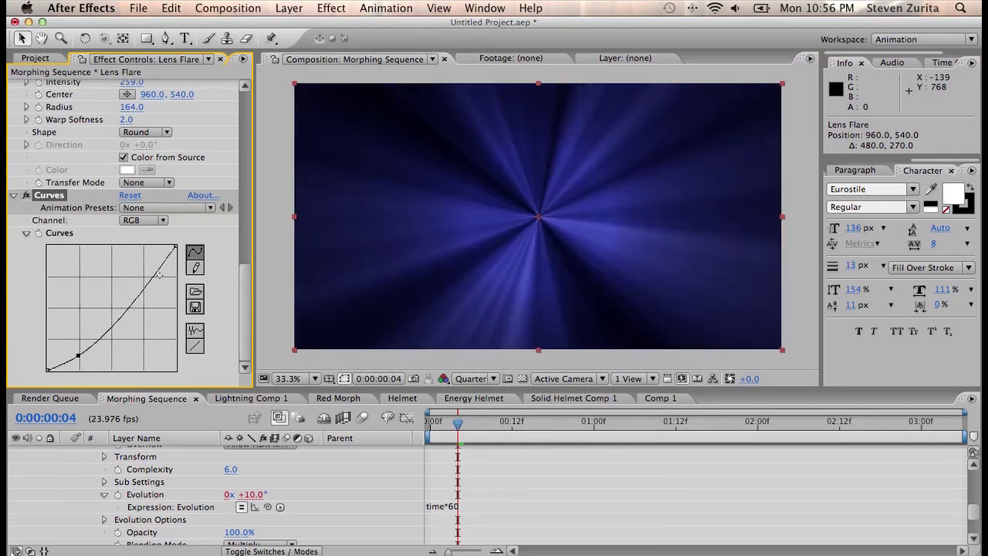
drag(146, 266, 123, 249)
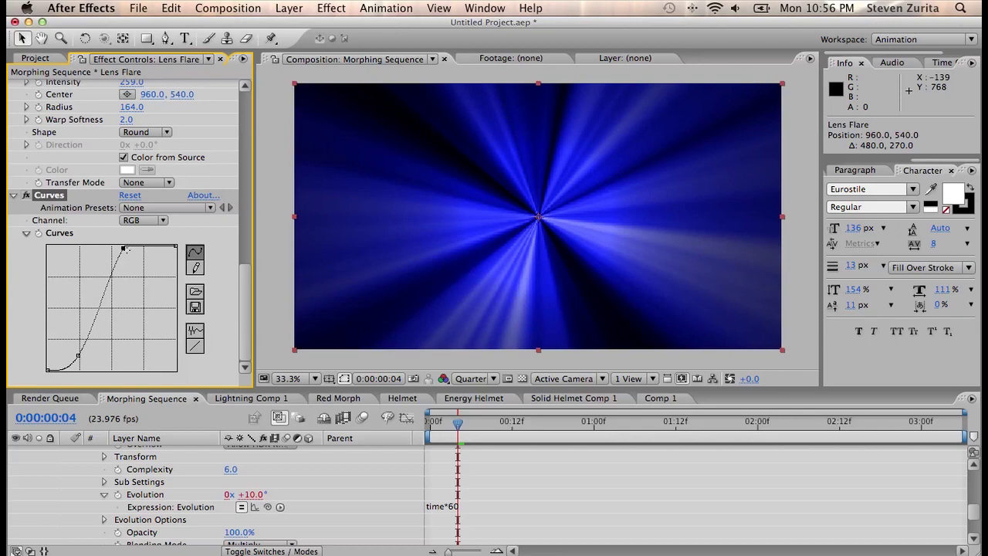
drag(125, 248, 222, 234)
drag(123, 249, 126, 251)
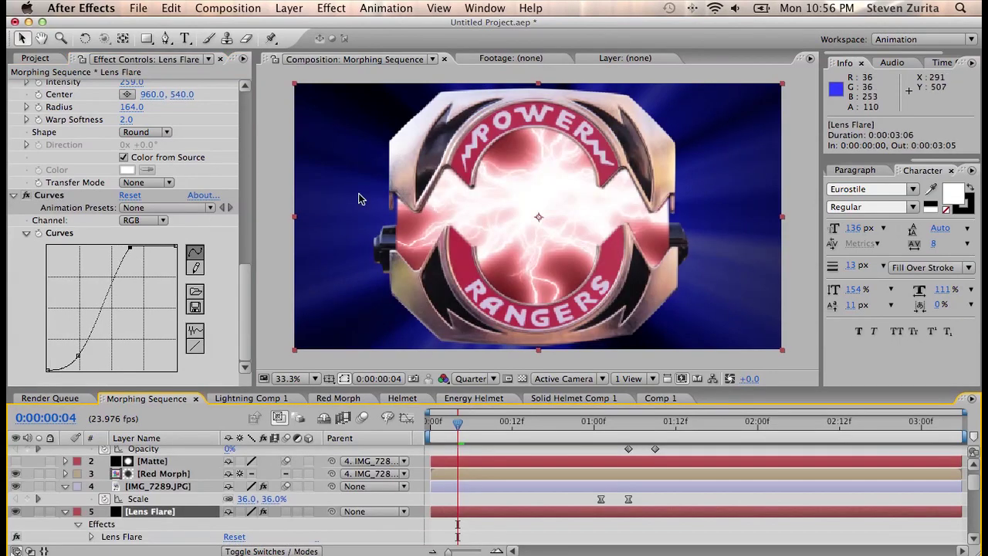
- Add a time*70 expression to Fractal Noise's Transform Rotation so the noise spins continuously
drag(240, 280, 235, 106)
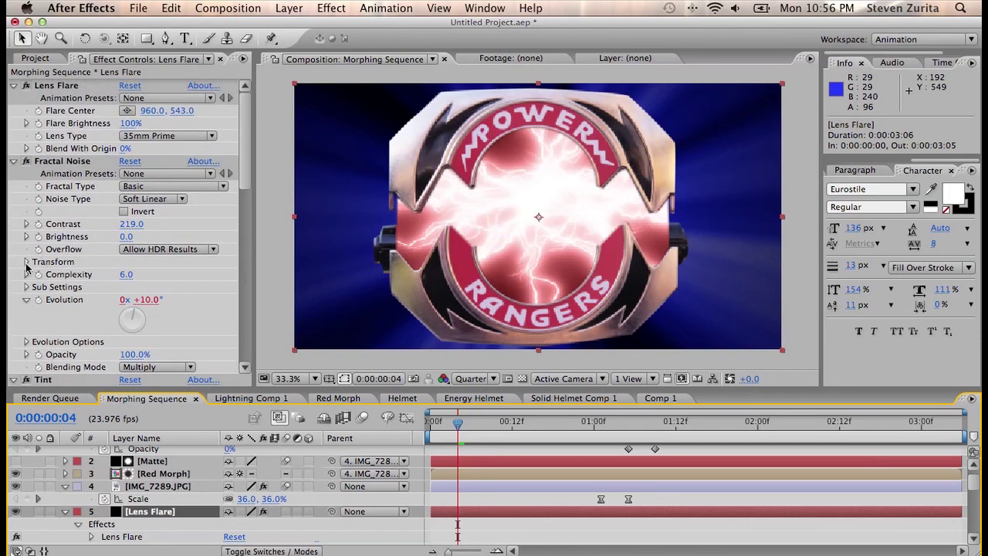
click(27, 262)
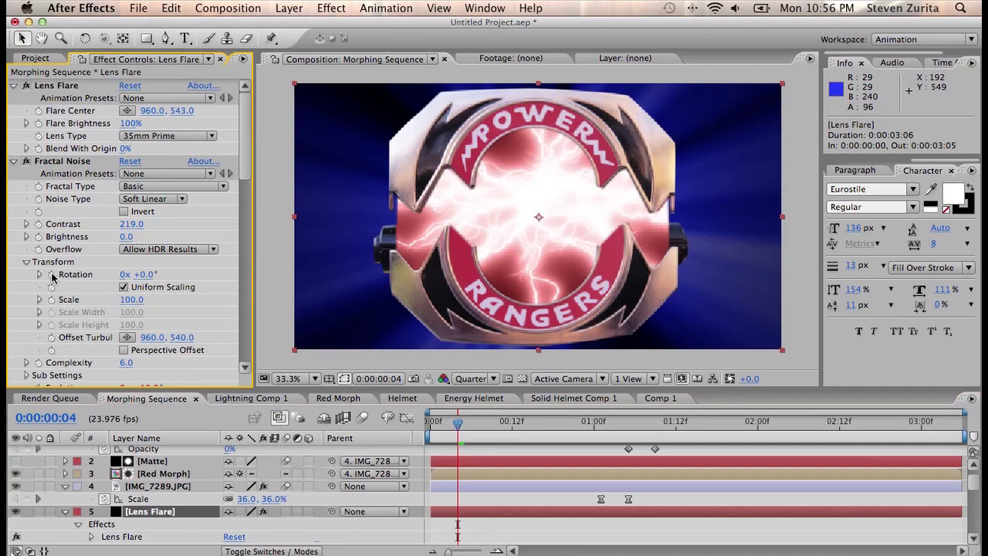
alt+click(52, 275)
text(time*70)
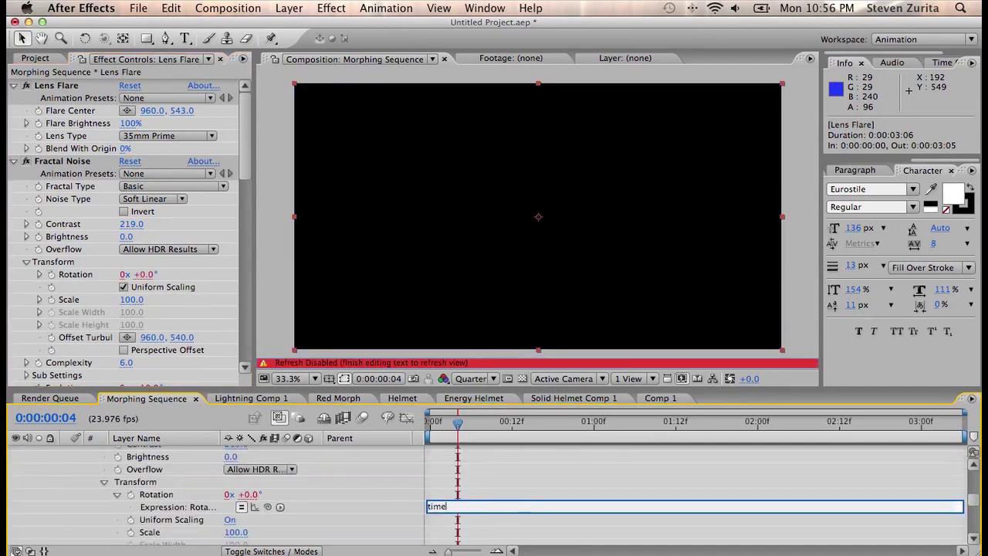
click(502, 471)
click(446, 424)
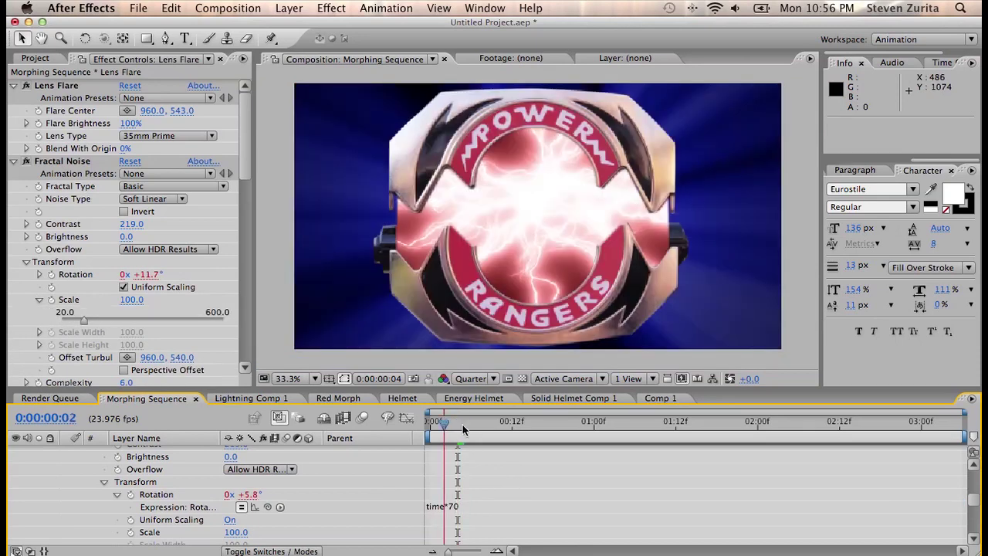
drag(463, 429, 499, 424)
- Tone down the CC Light Rays intensity and widen their radius to 300
scroll(131, 232, down, 10)
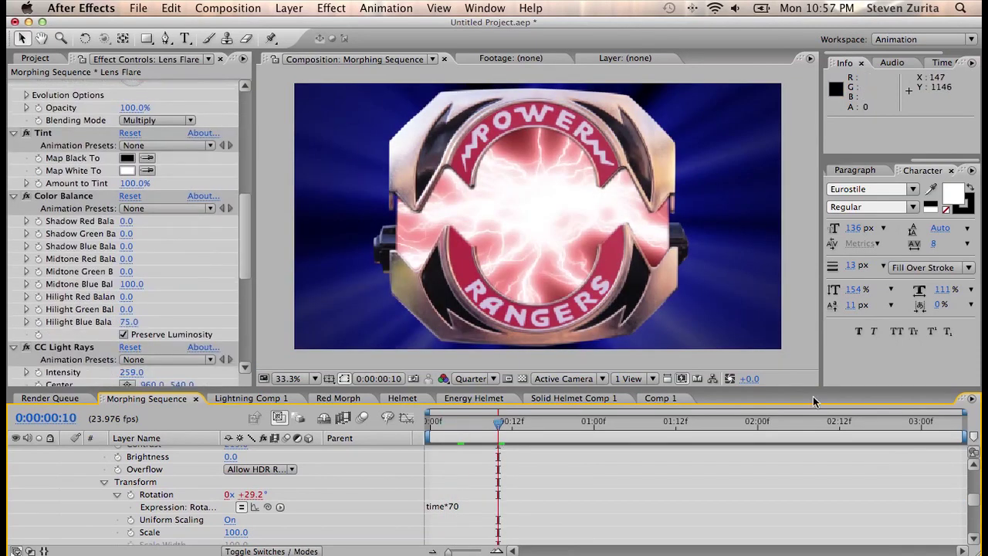
scroll(244, 233, down, 5)
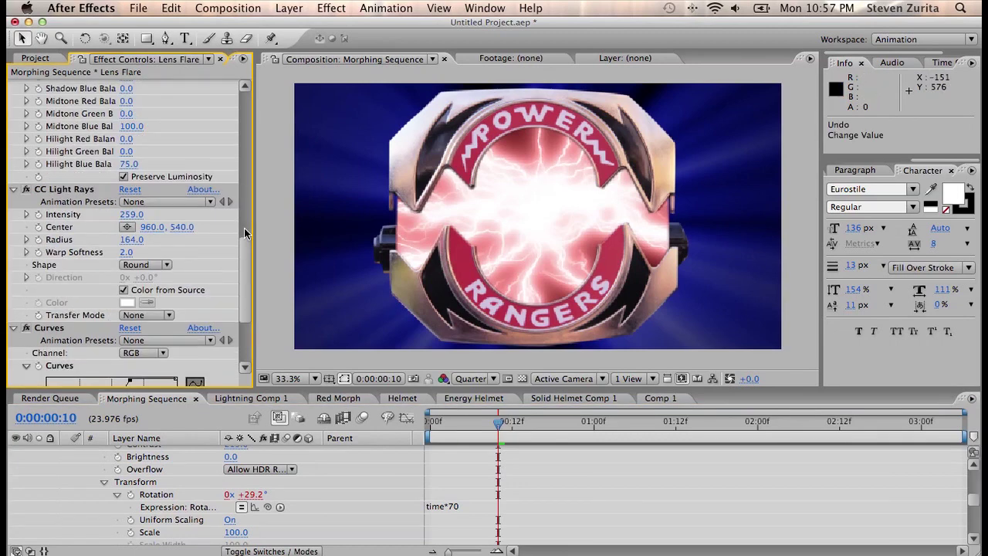
drag(133, 218, 24, 219)
drag(131, 240, 255, 237)
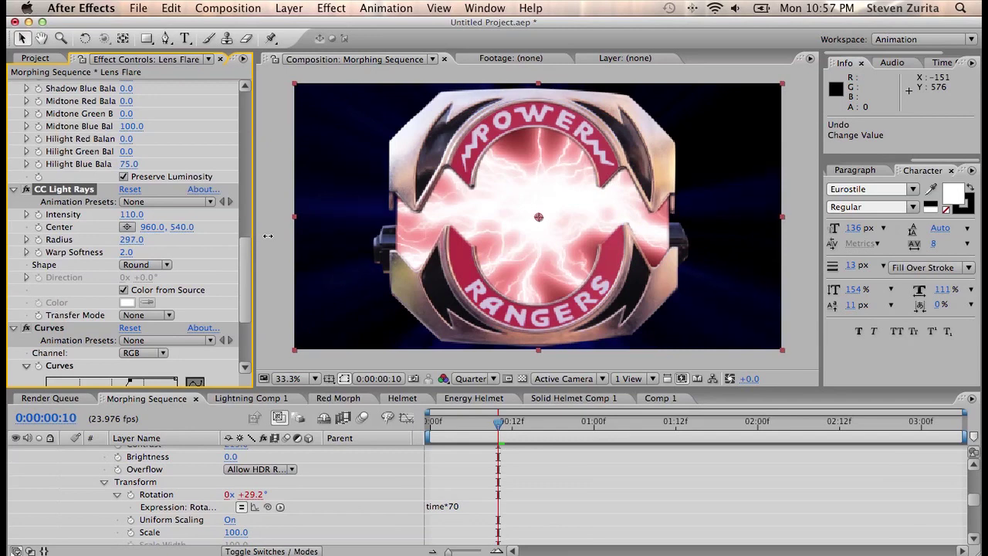
drag(239, 237, 265, 235)
drag(975, 503, 975, 467)
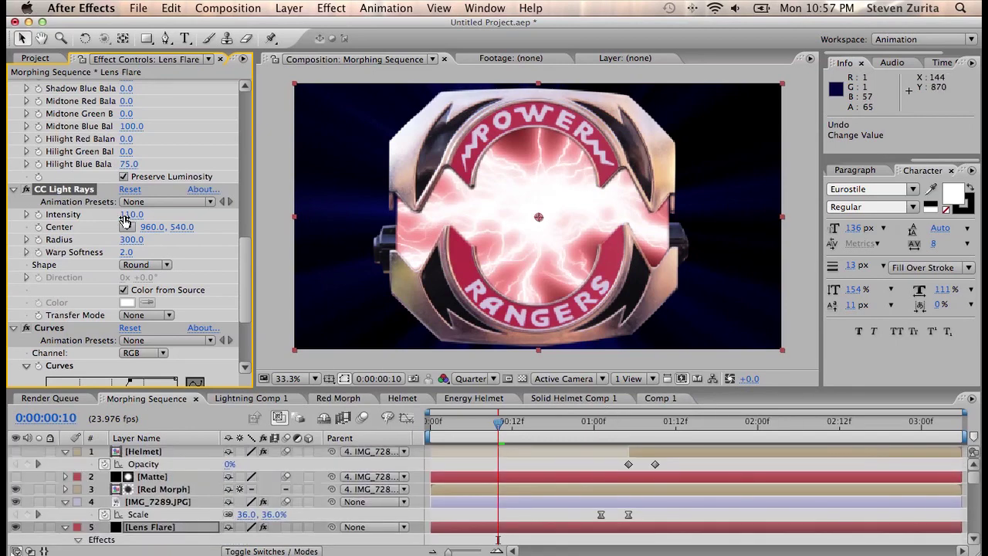
drag(137, 215, 160, 215)
click(184, 528)
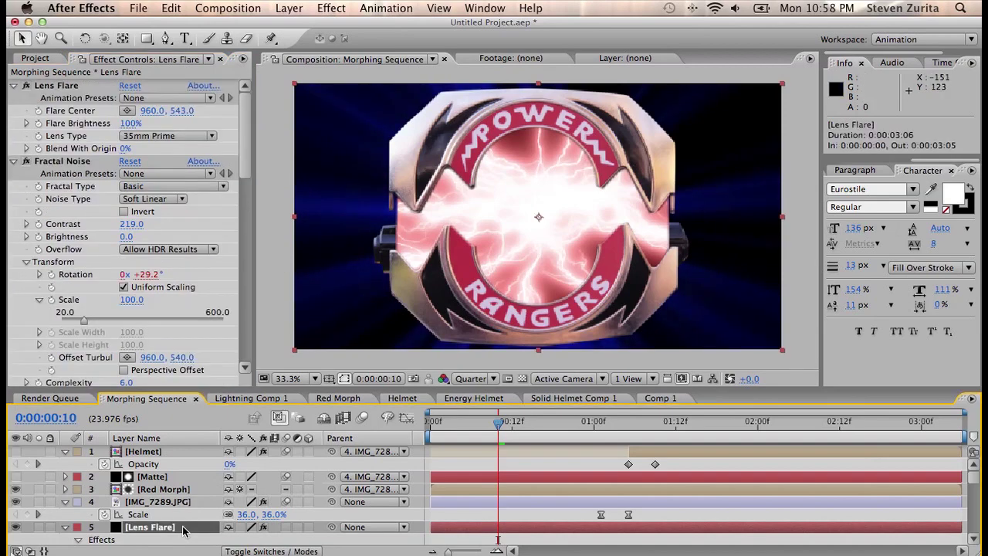
- Duplicate the Lens Flare layer and reverse its noise expressions to time*-70 rotation and time*-60 evolution
key(super+d)
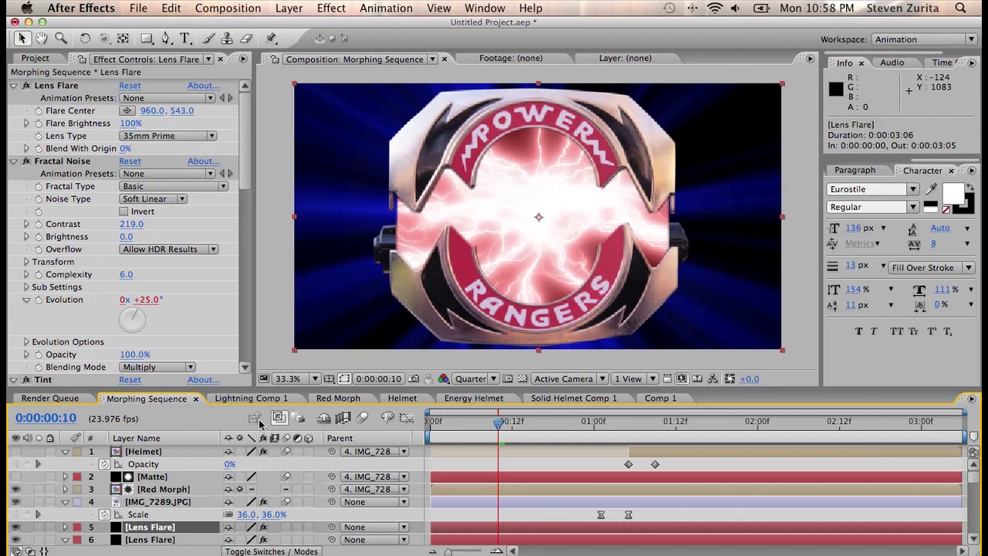
key(u)
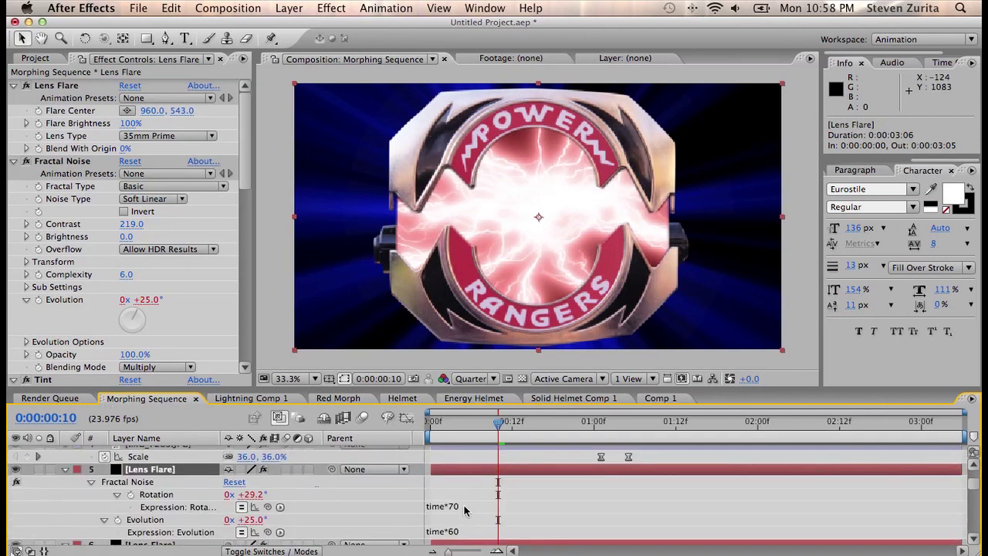
click(464, 508)
click(464, 506)
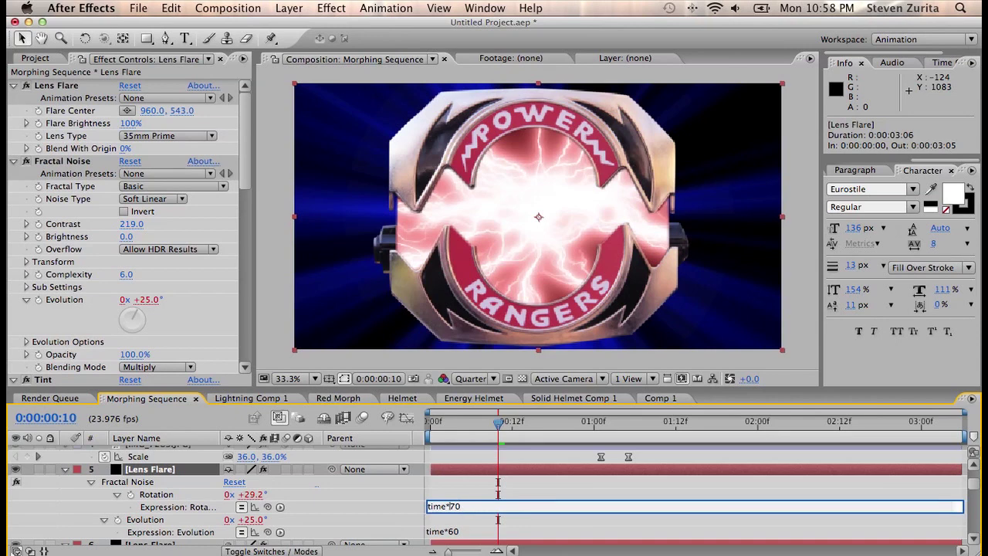
click(451, 532)
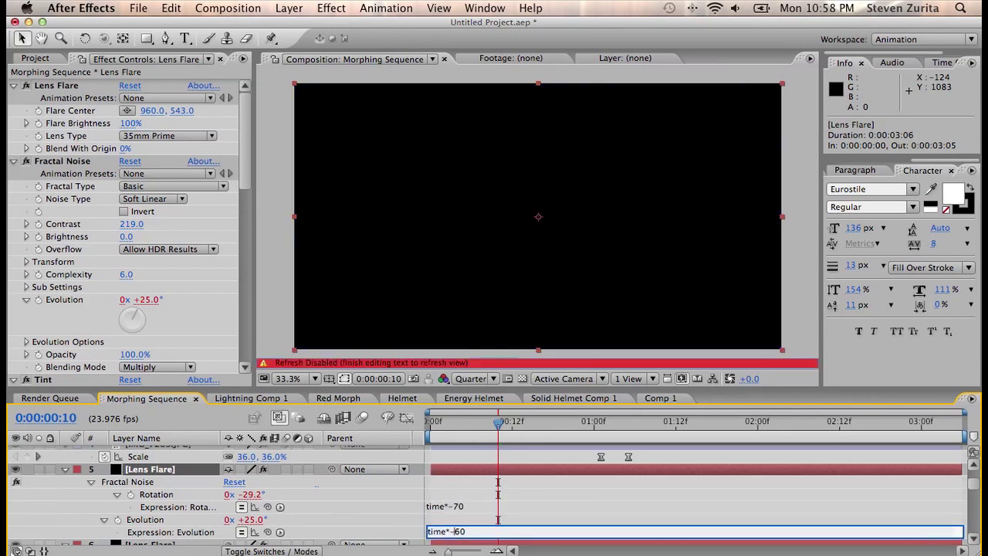
click(498, 519)
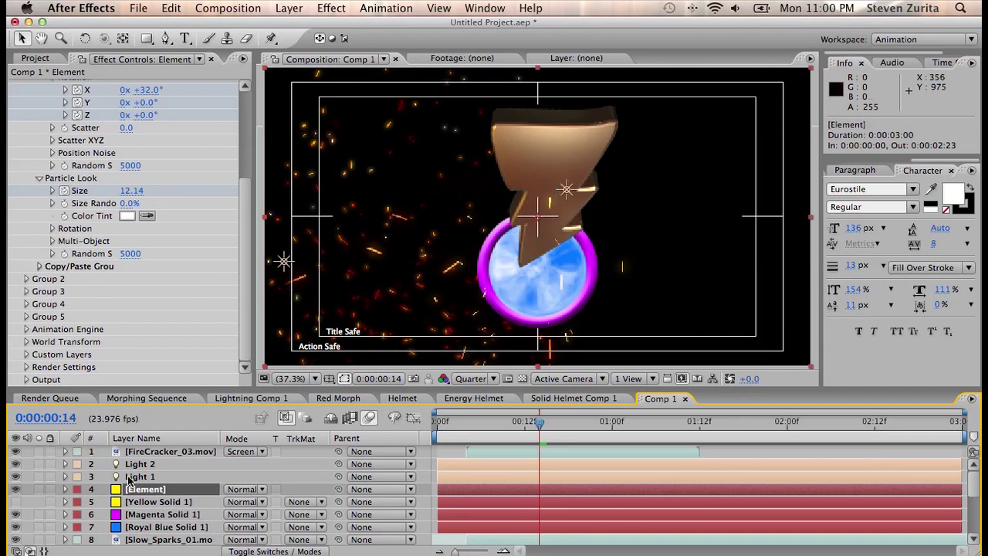
- Delete the Element layer from Comp 1
key(Delete)
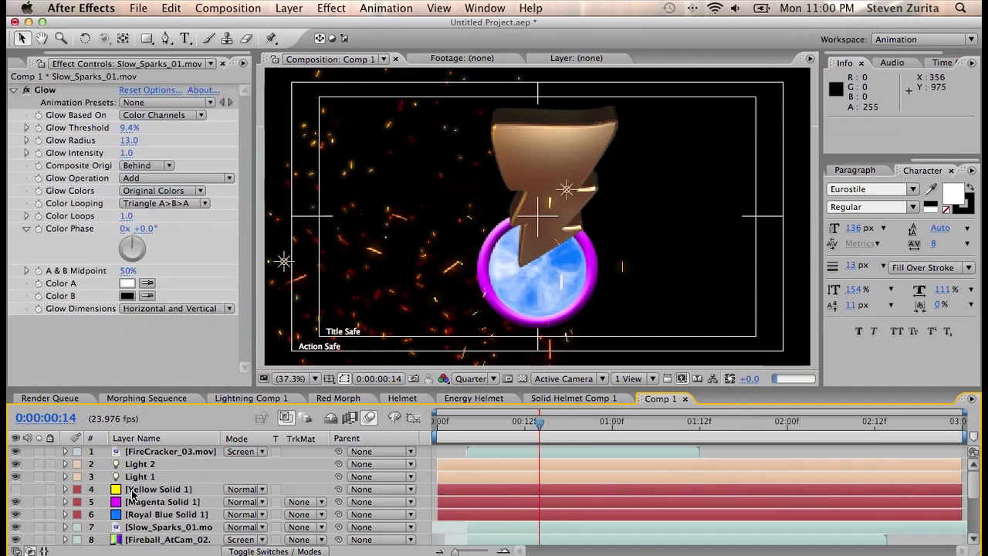
- Make the Yellow Solid 1 layer visible and apply a Ramp gradient effect to it
click(136, 491)
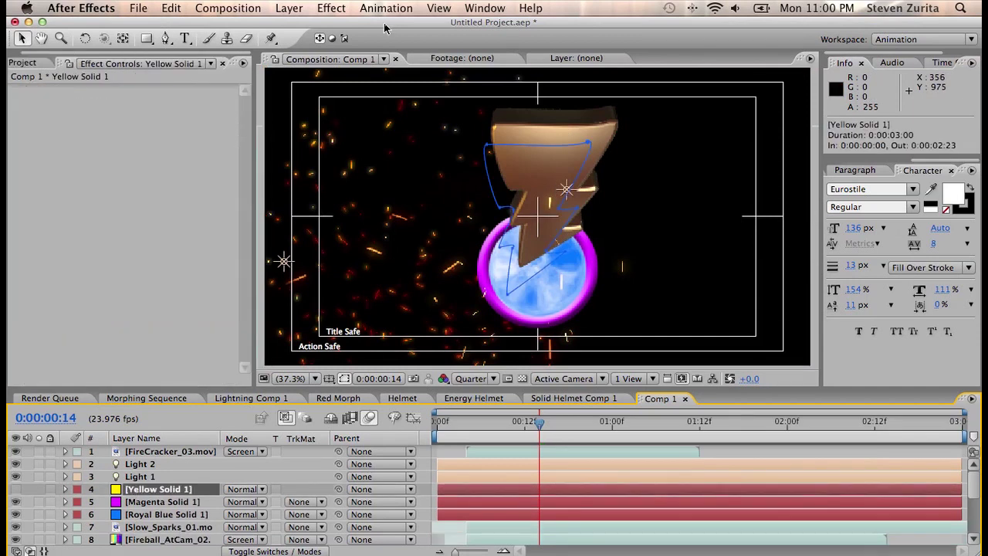
click(342, 7)
mouse_move(412, 149)
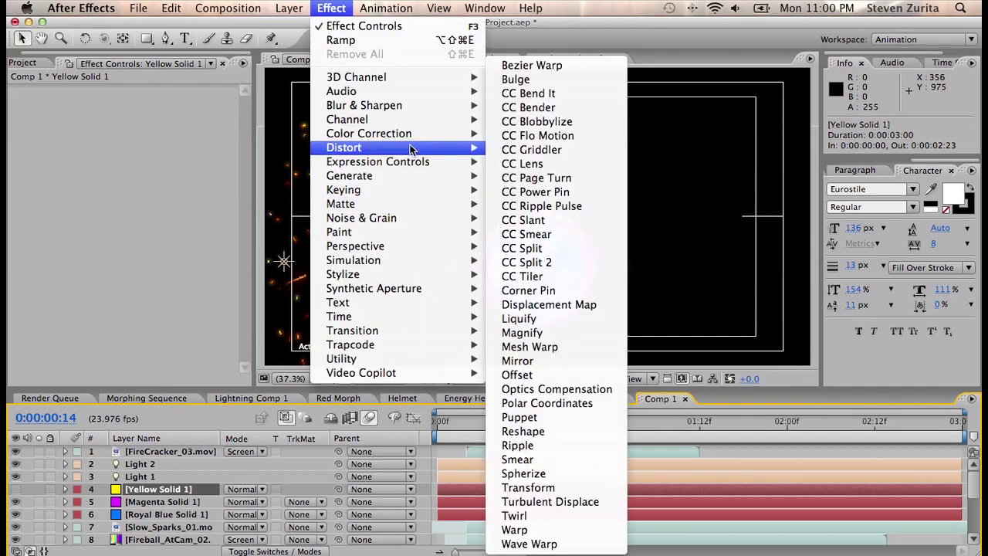
click(19, 493)
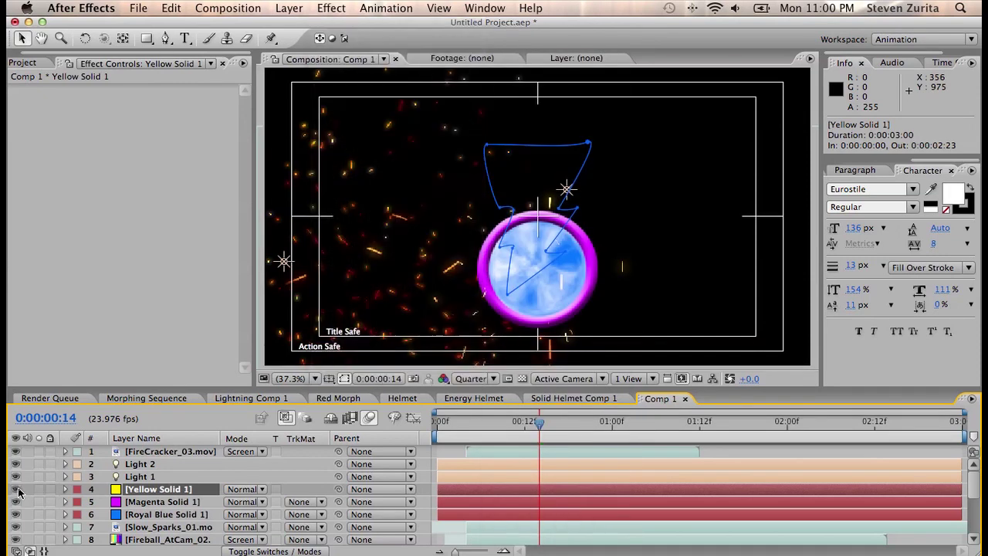
click(331, 8)
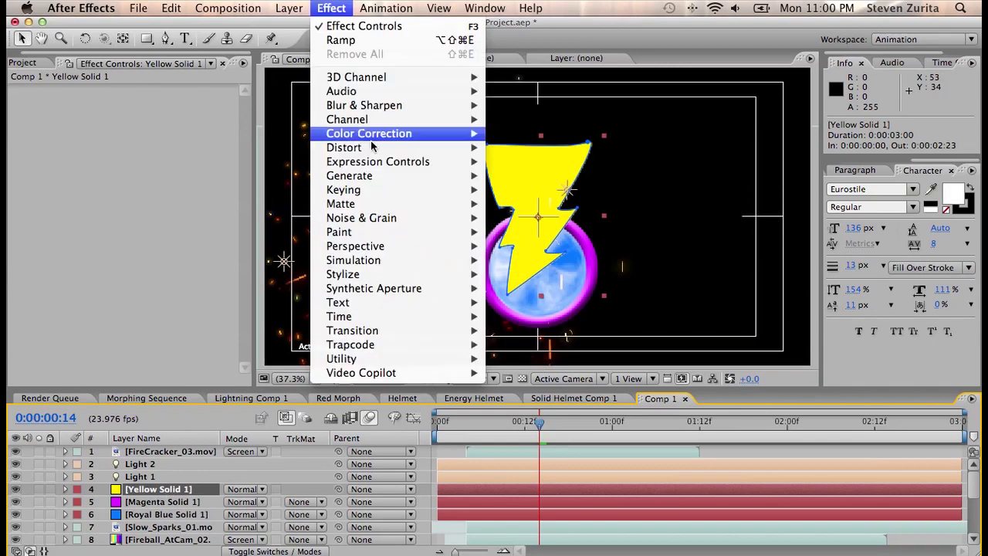
mouse_move(363, 176)
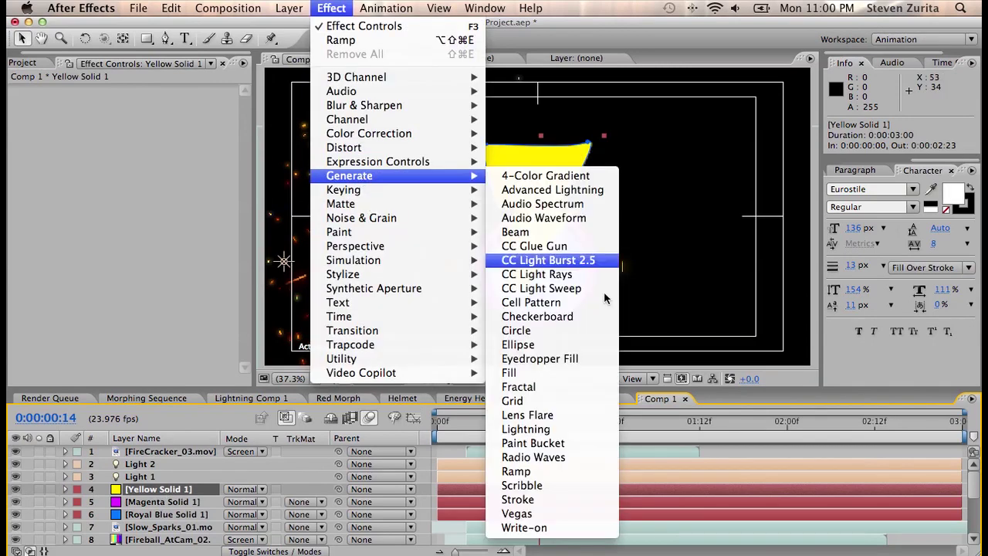
click(563, 471)
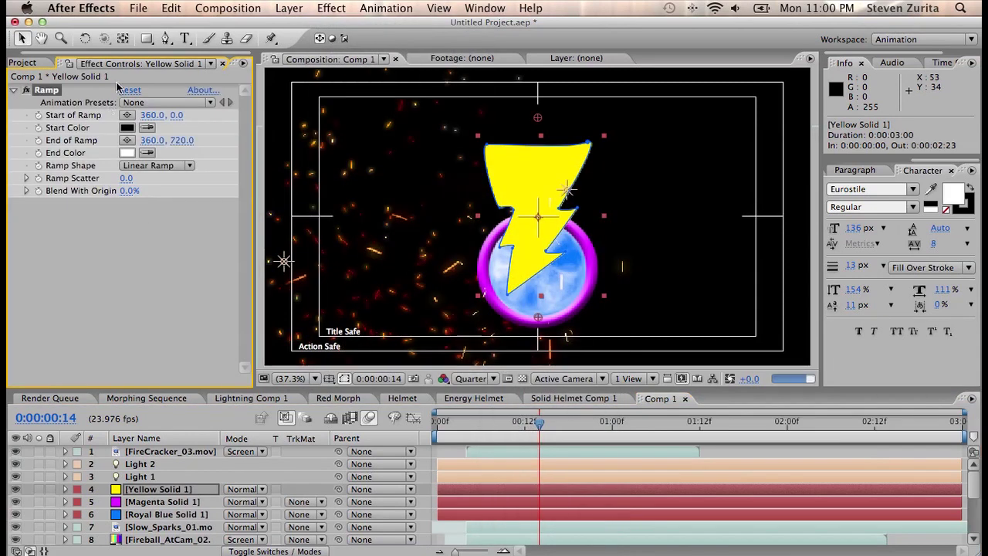
- Set the ramp start colour to saturated yellow (hue 60) and the end colour to orange
click(127, 127)
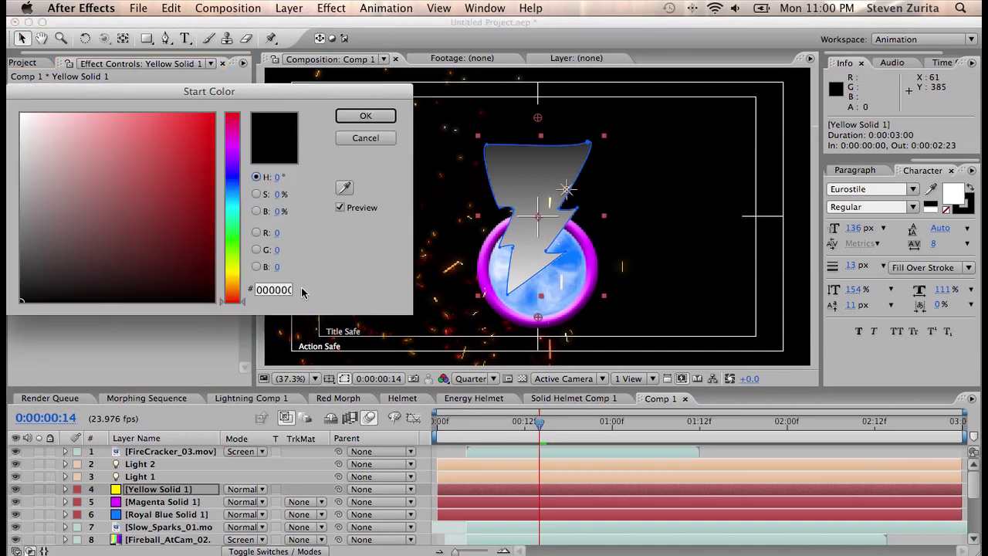
click(277, 178)
text(60)
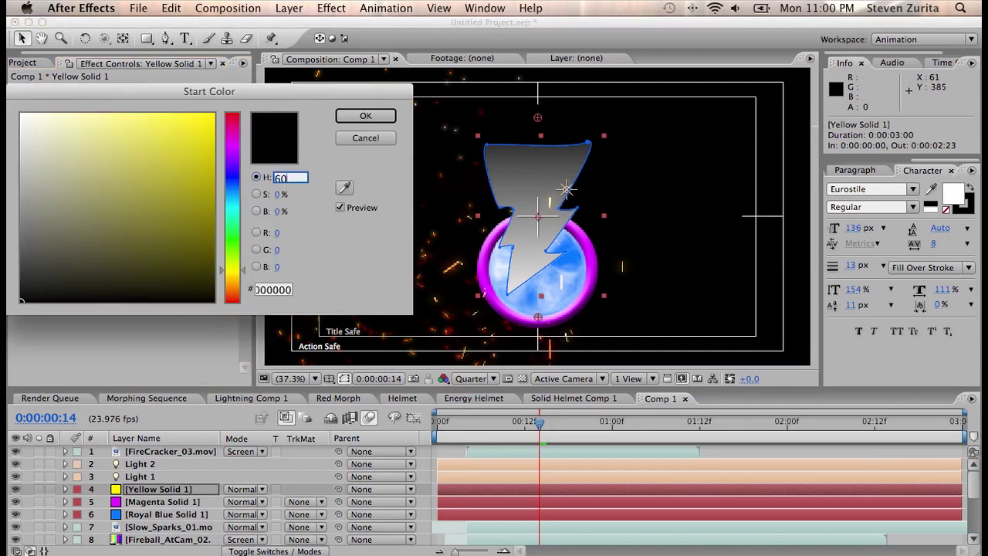
drag(143, 179, 223, 108)
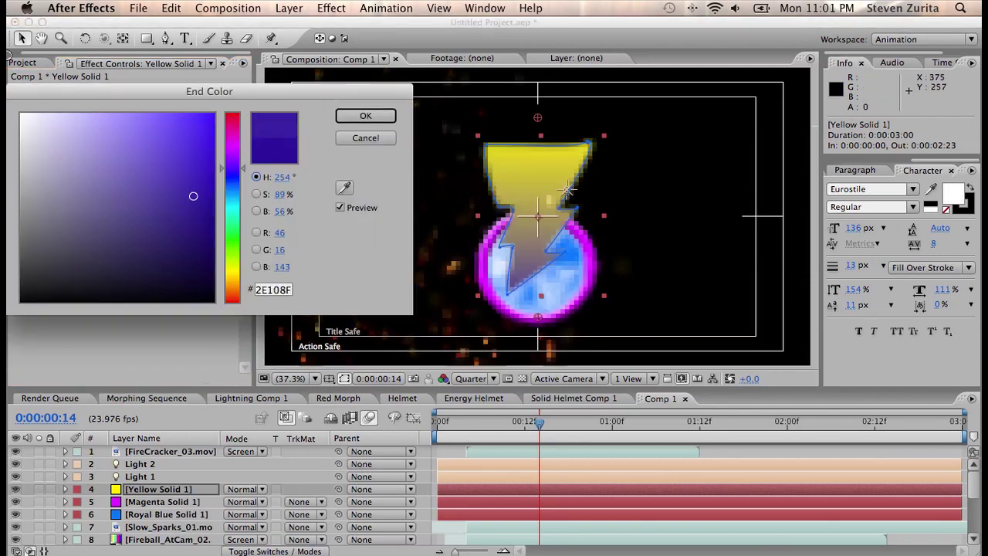
drag(194, 197, 22, 115)
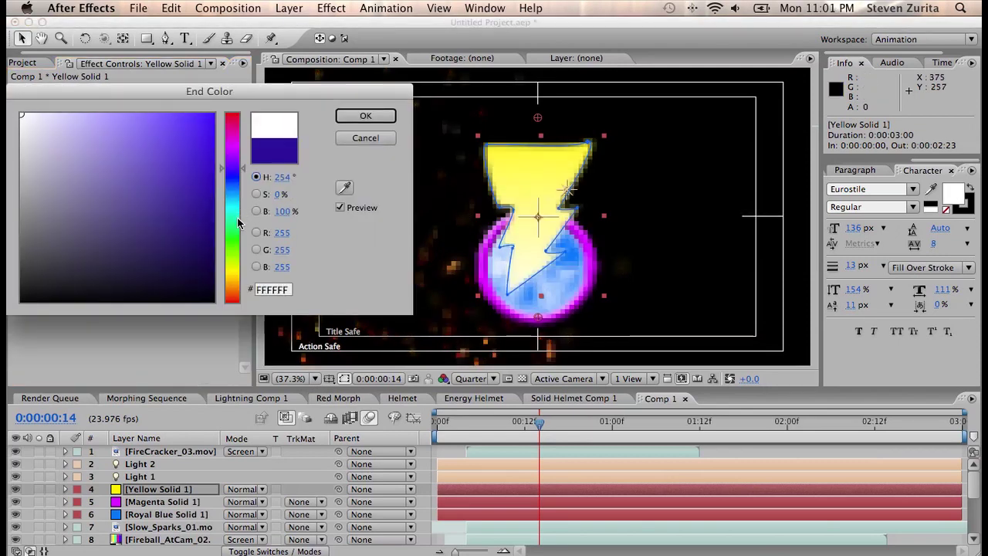
mouse_move(239, 216)
mouse_down()
mouse_move(237, 291)
mouse_move(213, 115)
mouse_up()
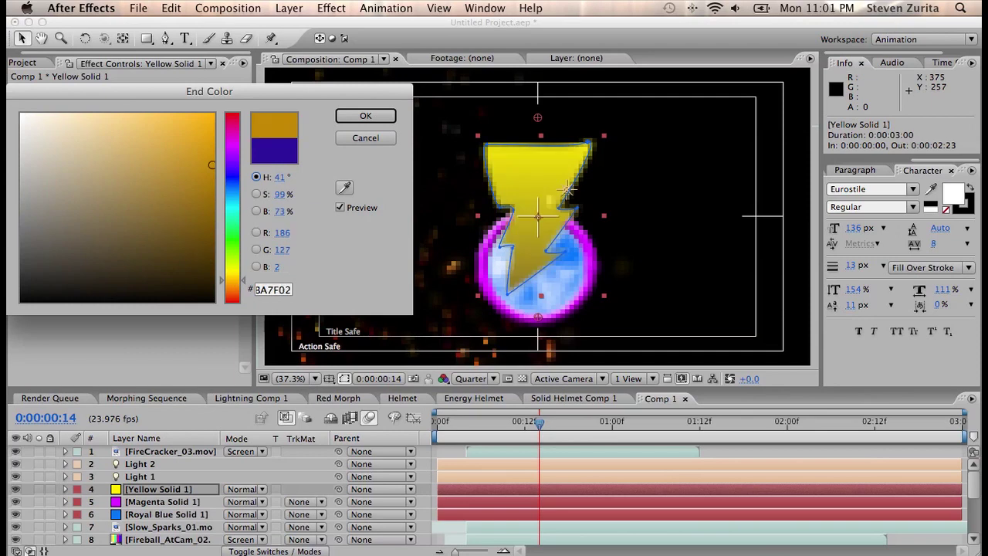
key(Return)
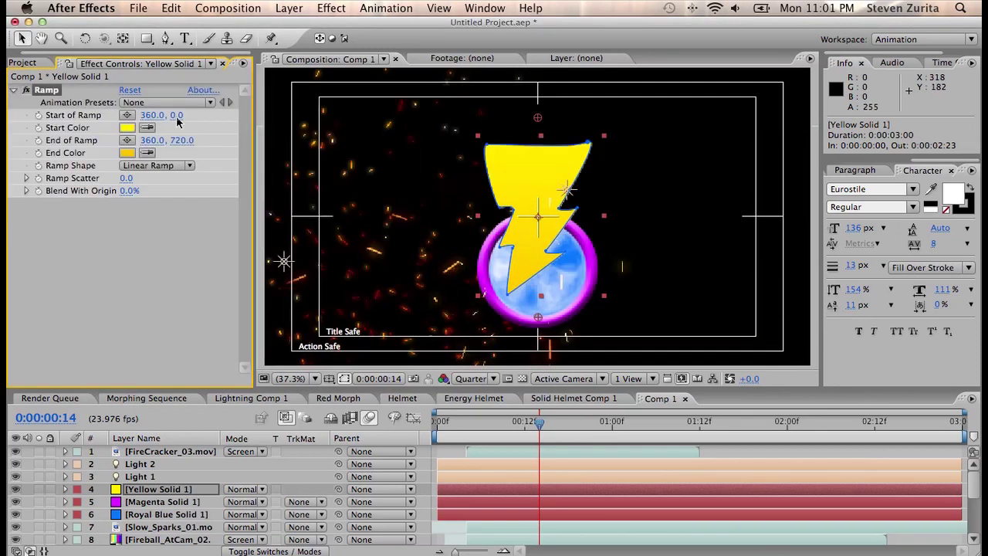
- Move the ramp start up the bolt, make the layer 3D, and put its anchor at the bottom tip
drag(147, 115, 126, 118)
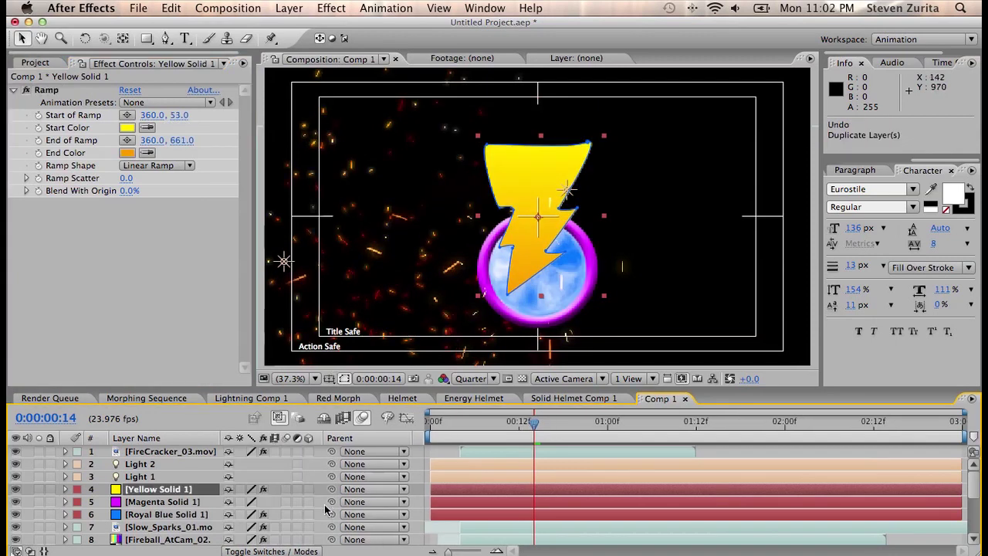
click(309, 489)
click(123, 39)
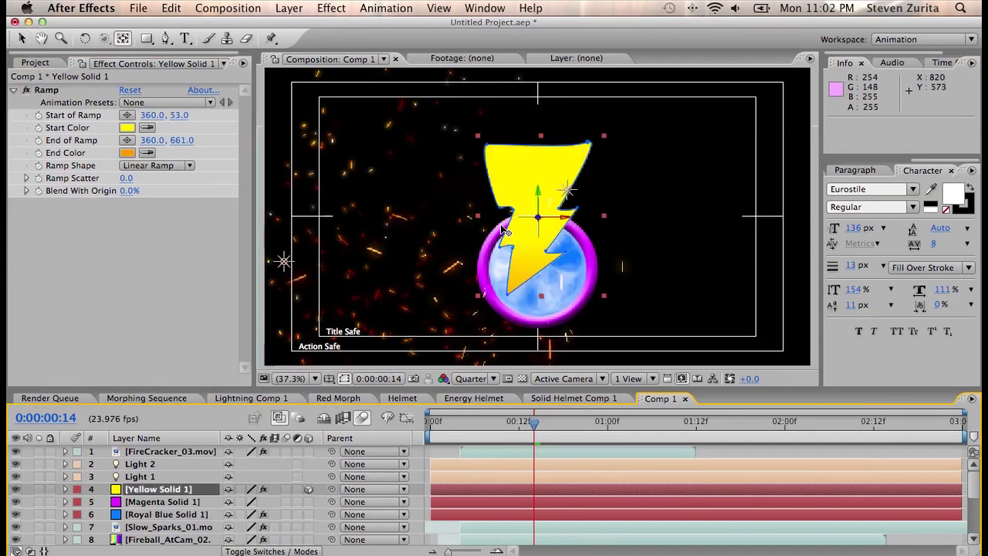
drag(540, 260, 508, 299)
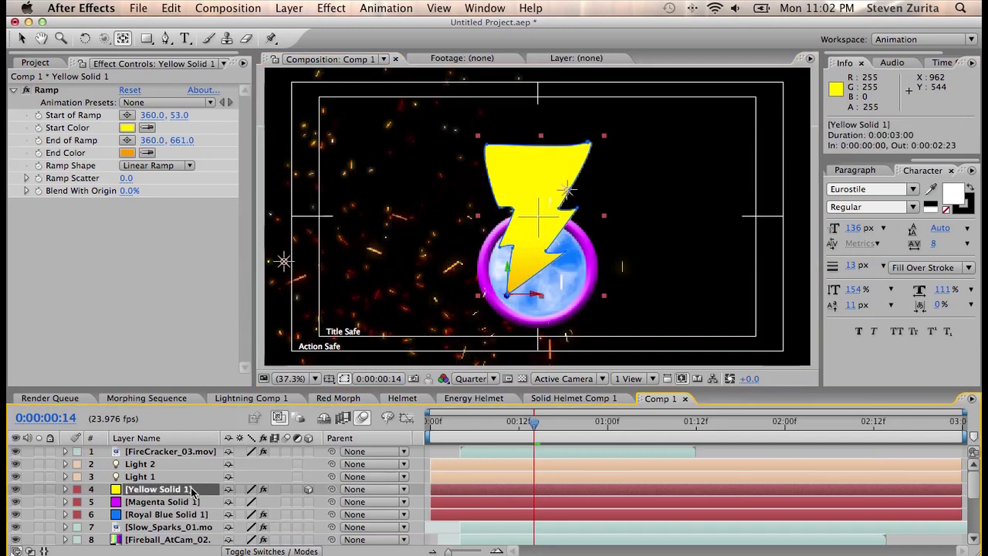
- Duplicate the bolt layer and name the two copies Front and Back
key(super+d)
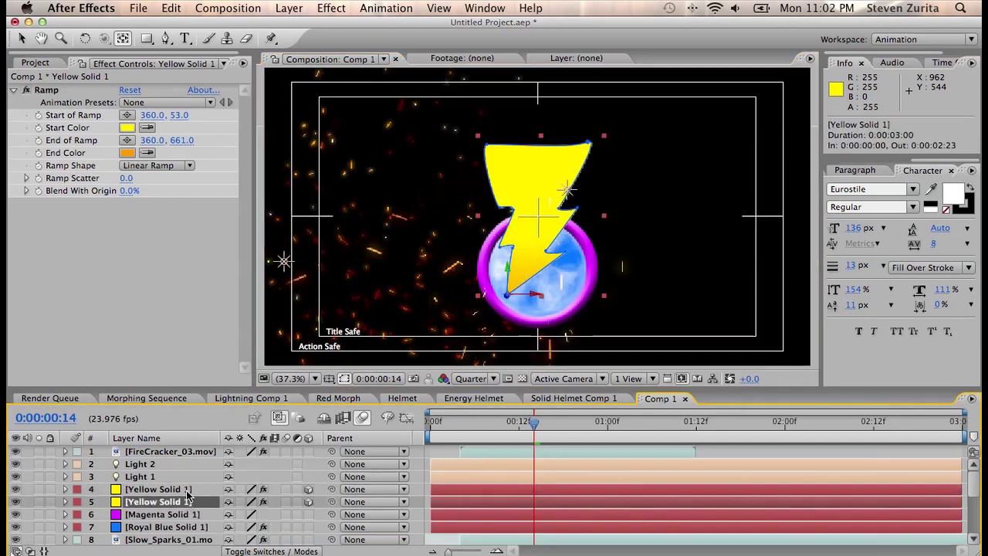
key(Return)
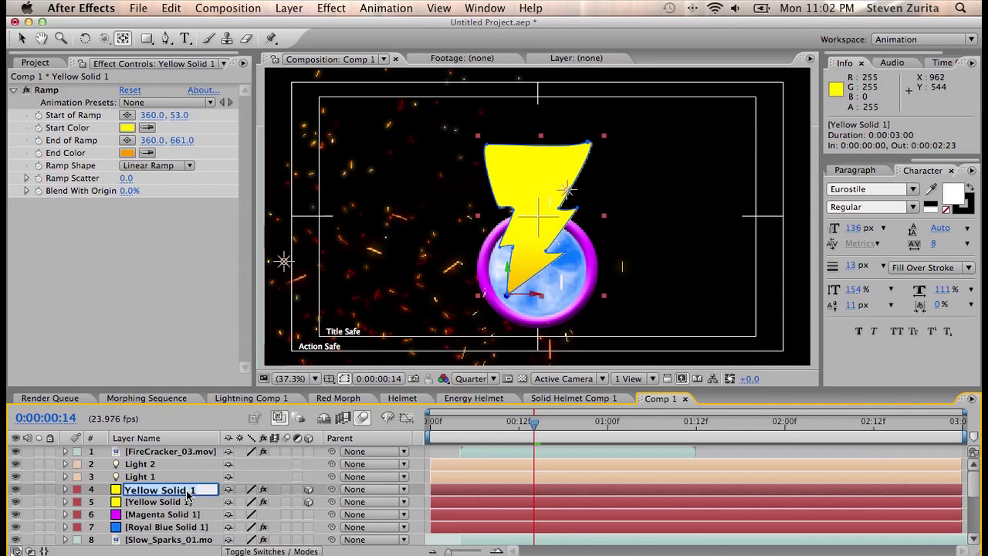
text(Front)
key(Return)
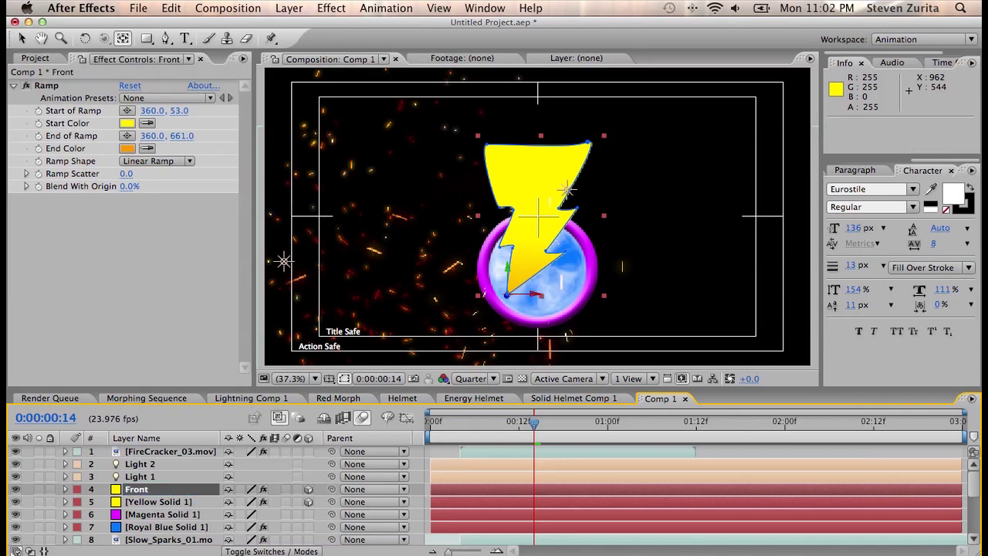
click(184, 504)
key(Return)
text(Back)
key(Return)
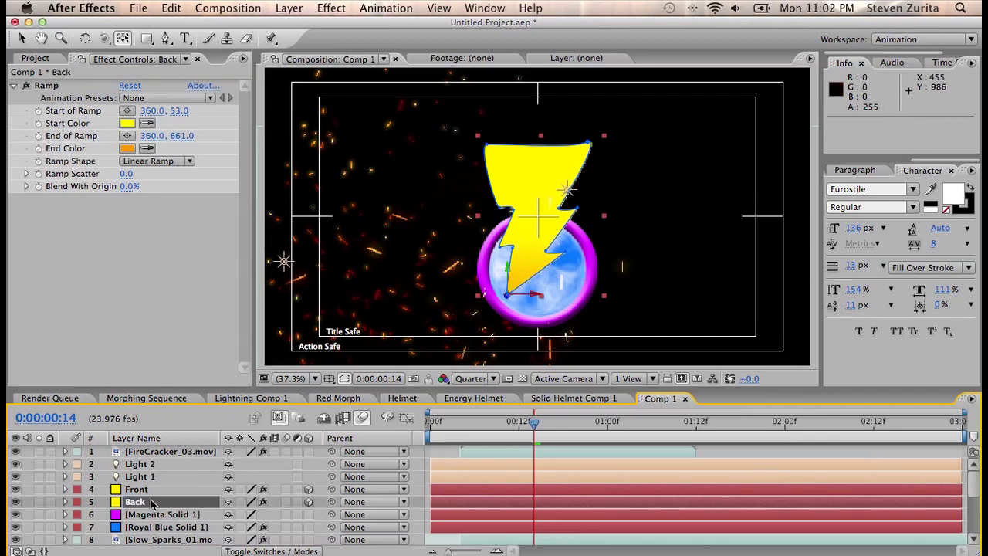
- Tilt the Back layer to -15° X Rotation
key(r)
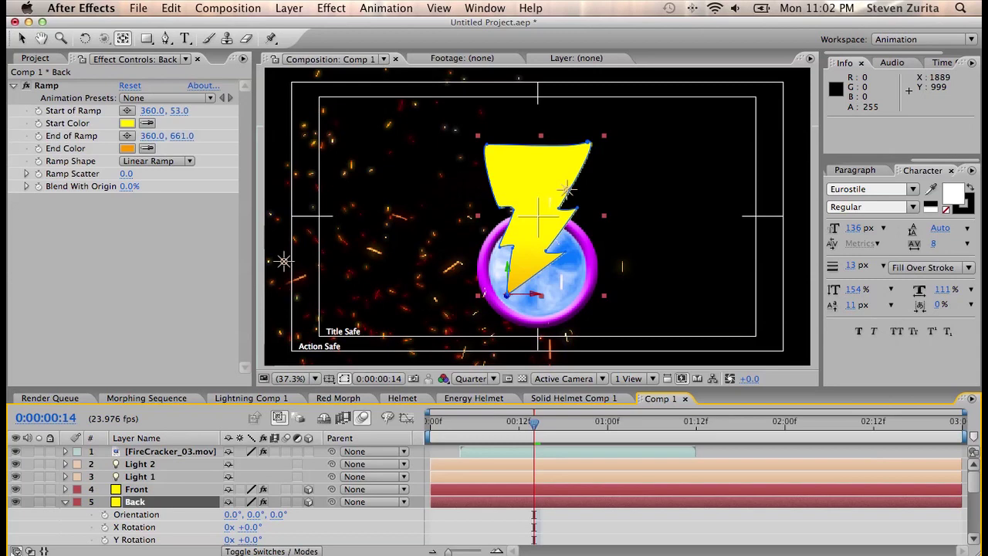
drag(975, 488, 974, 501)
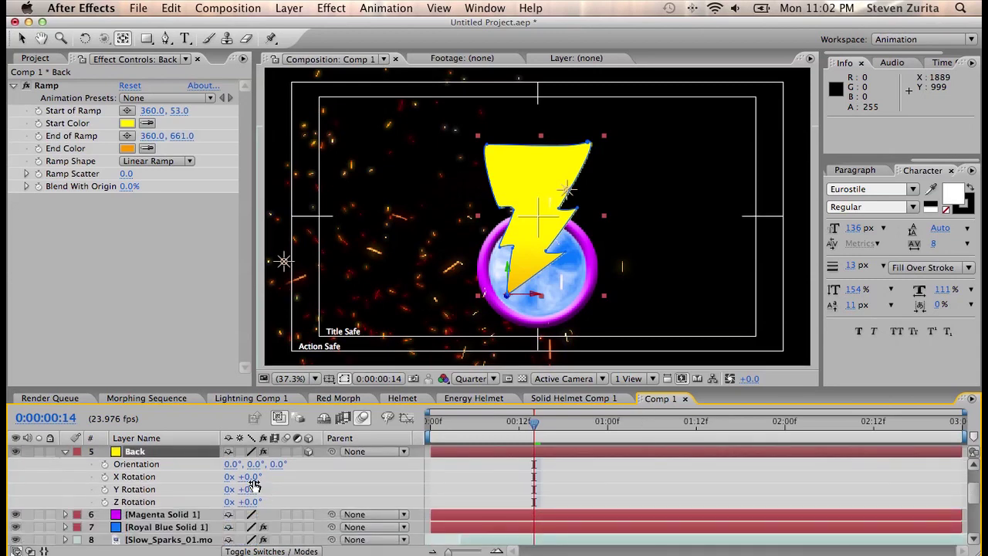
drag(253, 476, 229, 477)
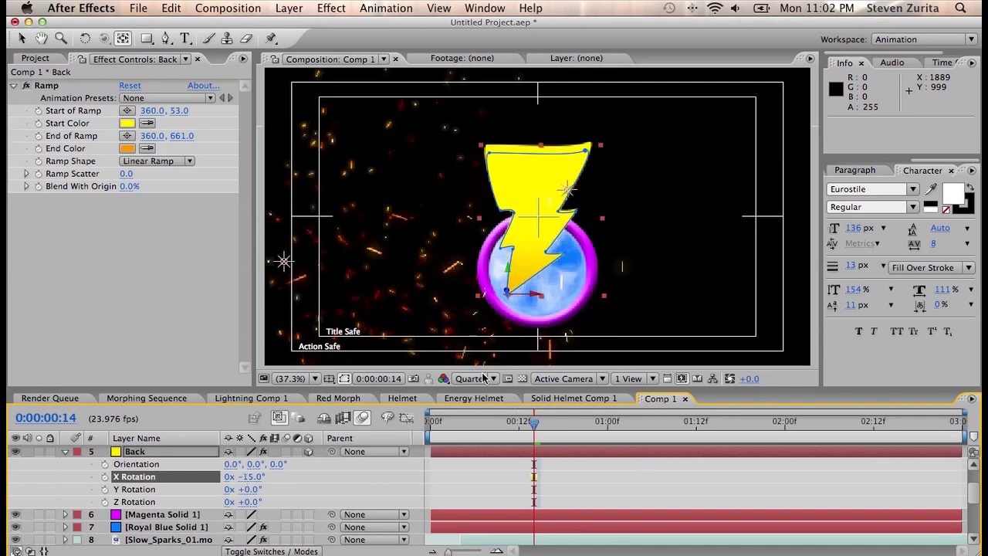
- Switch to the Left 3D view, solo Back and Front, and parent Back to Front
click(573, 378)
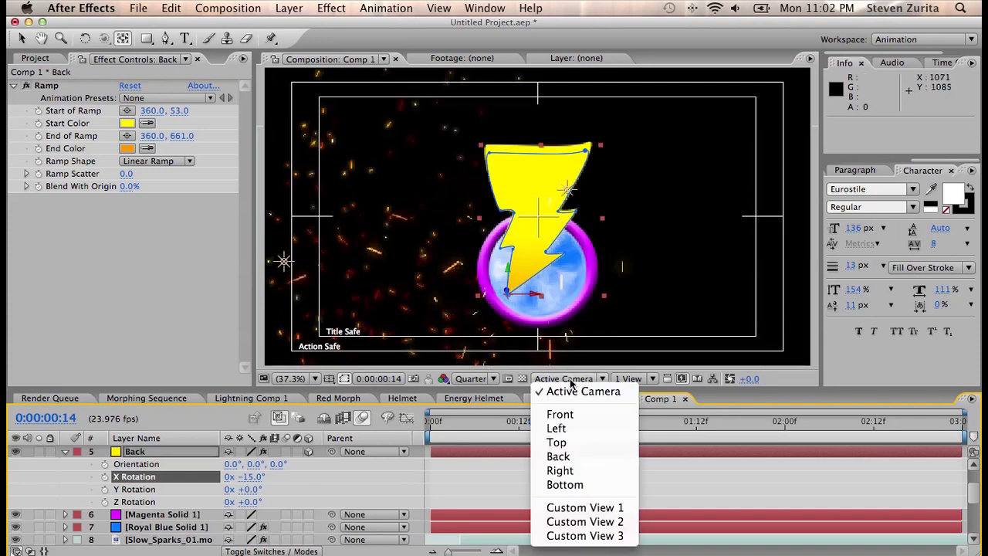
click(582, 428)
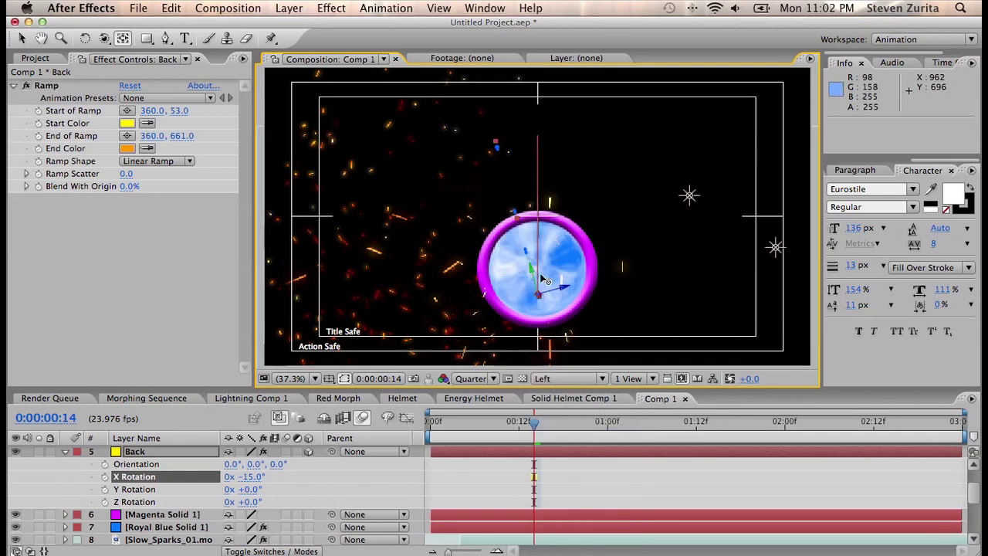
click(65, 452)
click(38, 451)
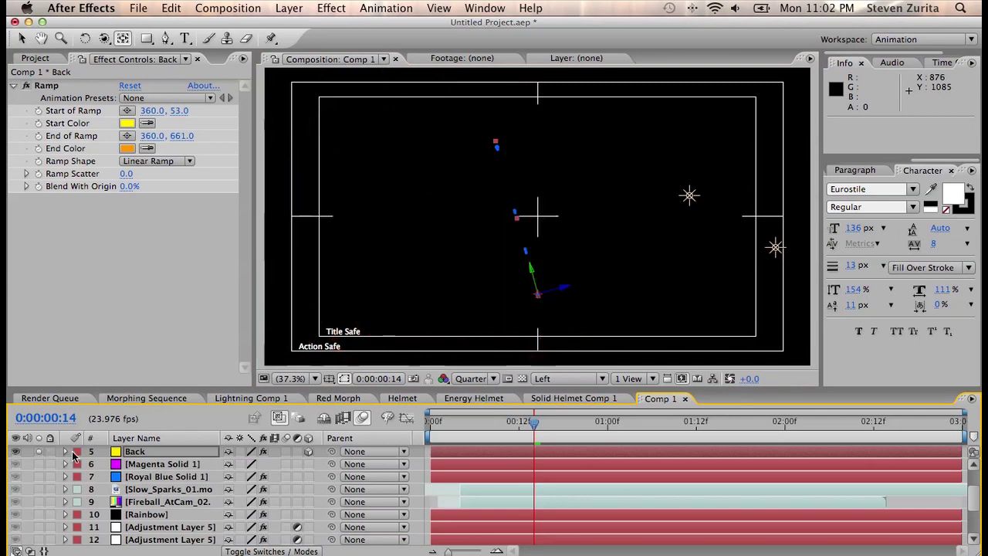
scroll(38, 463, up, 3)
click(39, 489)
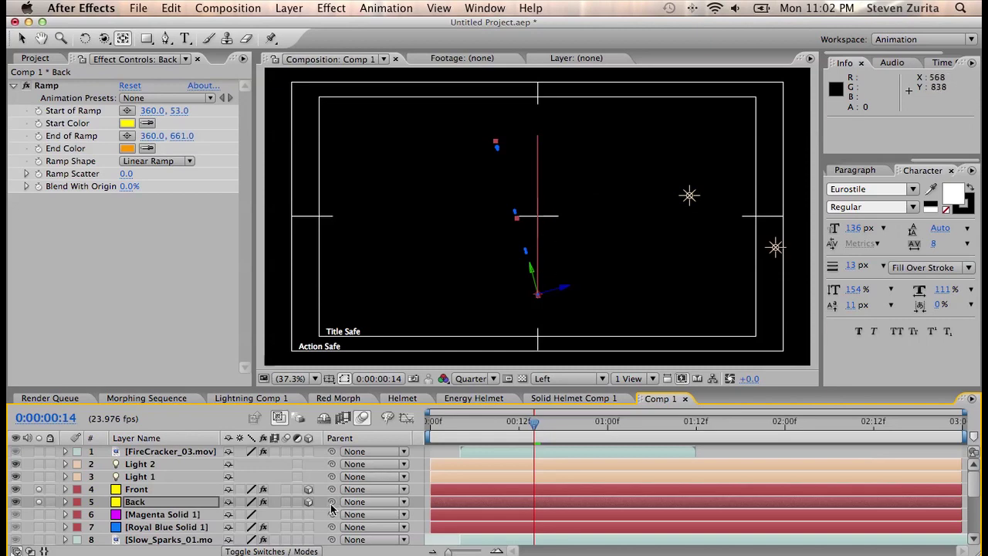
drag(331, 503, 175, 494)
- Tilt the Front layer 5° on X and return to the Active Camera view
click(138, 490)
key(r)
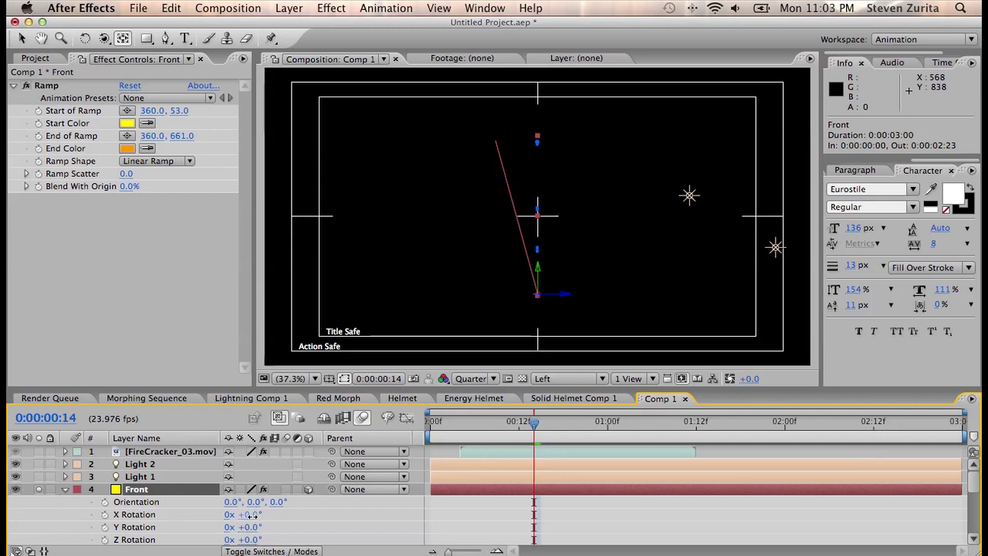
drag(255, 515, 256, 516)
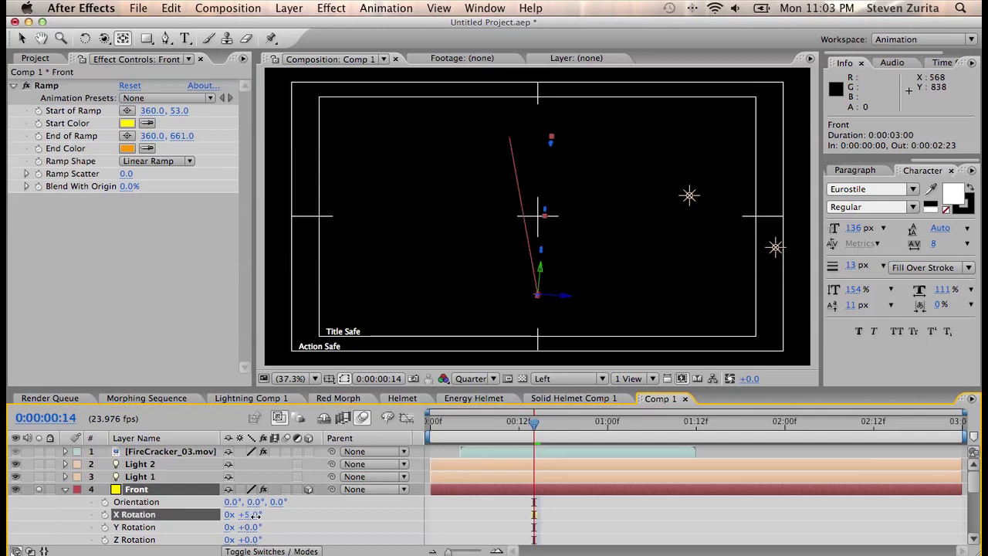
click(65, 489)
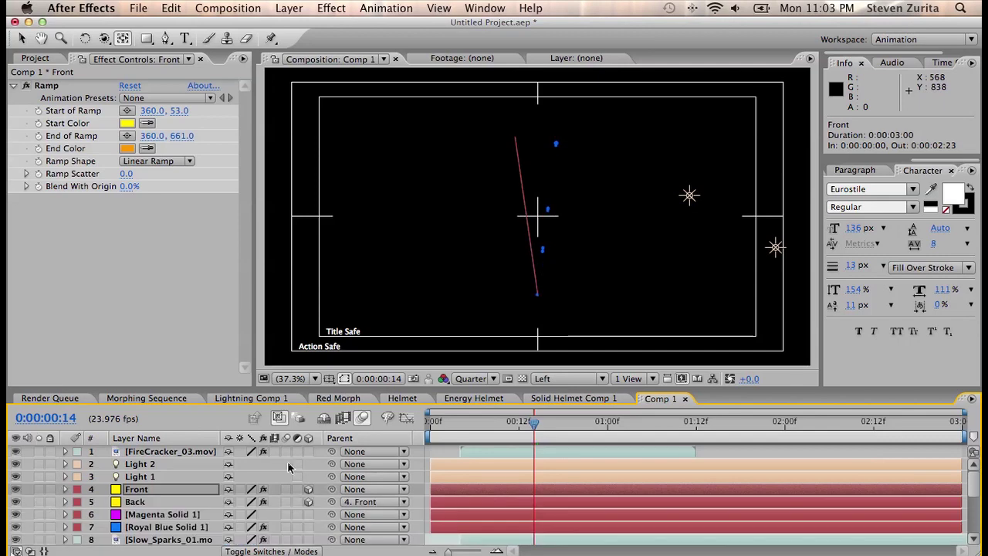
click(557, 378)
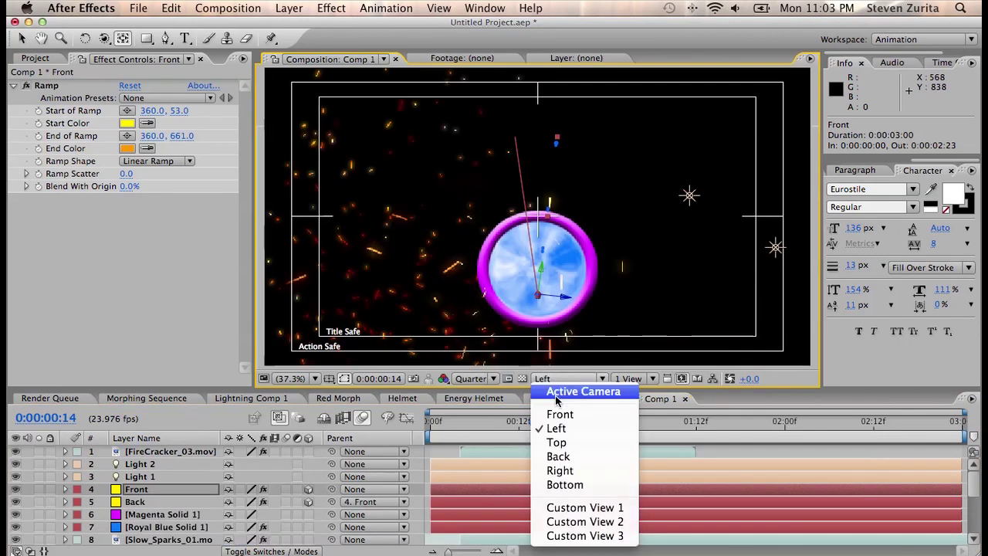
key(Escape)
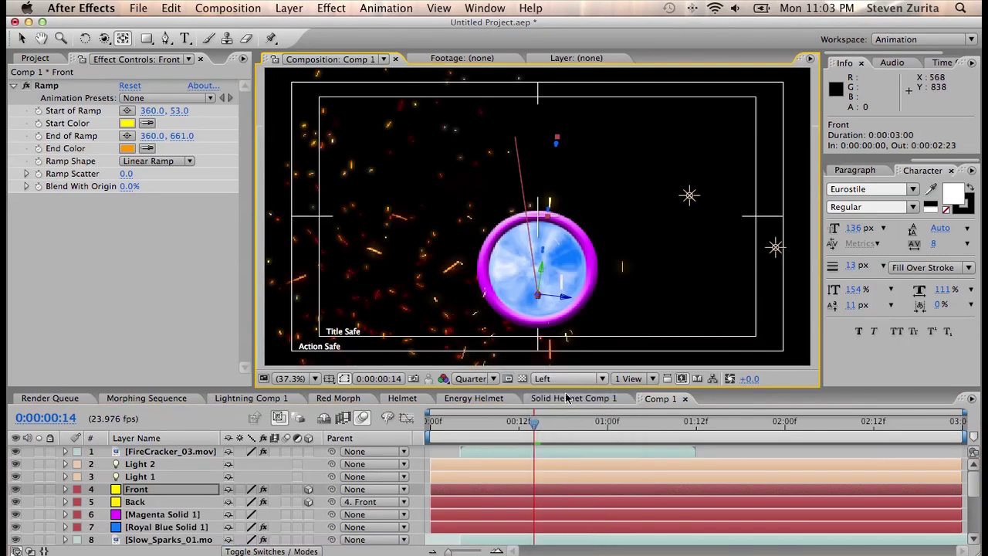
key(Escape)
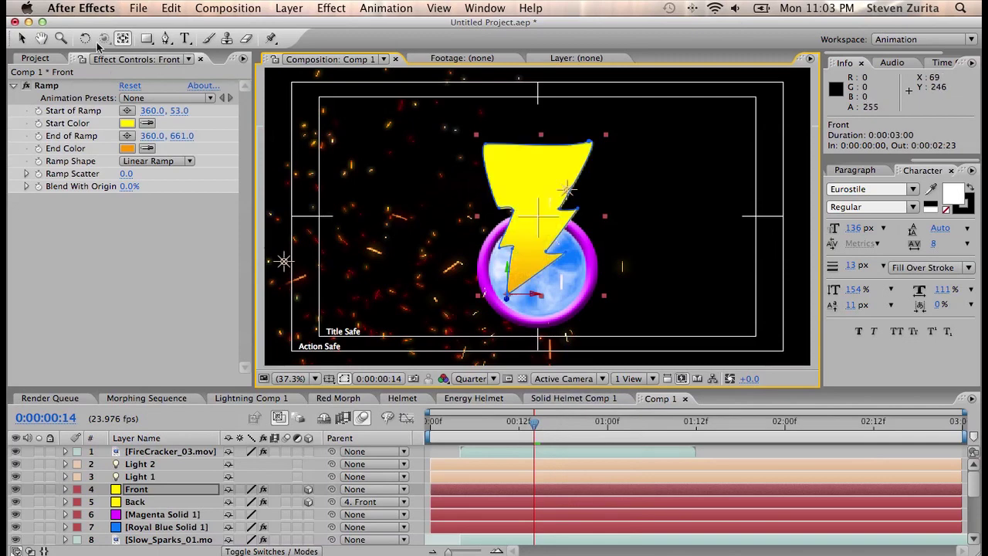
click(289, 8)
- Add a 35mm Camera 1 and orbit it to show the depth between Front and Back
mouse_move(297, 26)
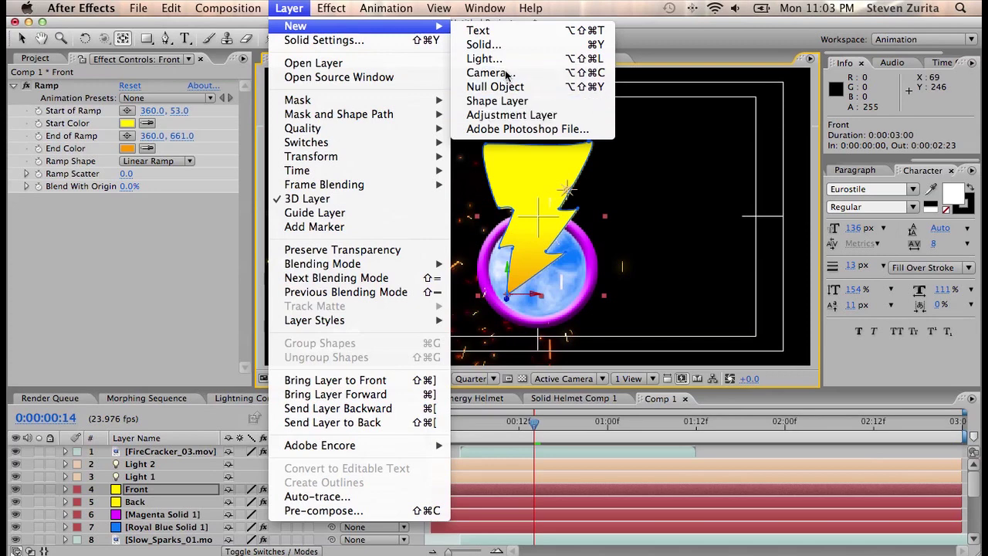
click(540, 73)
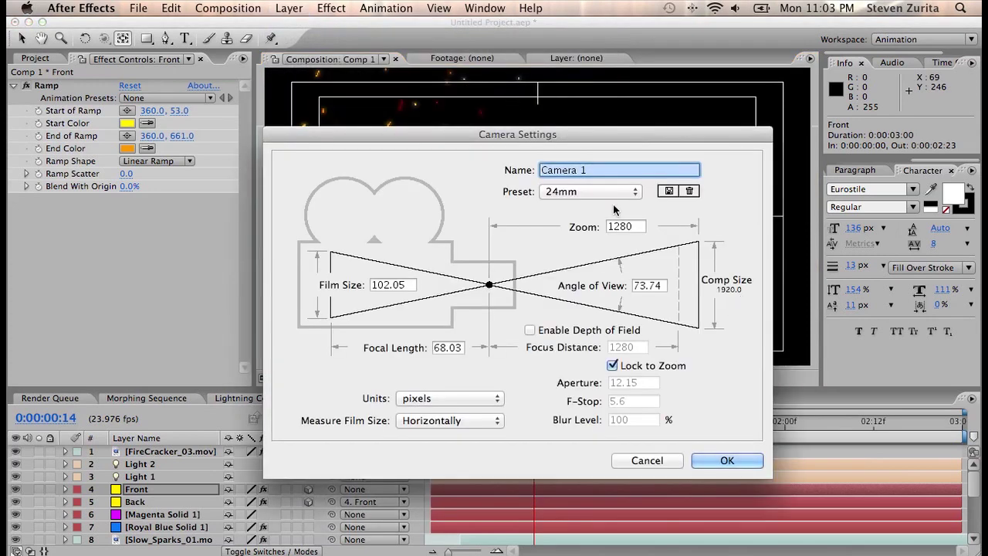
click(602, 192)
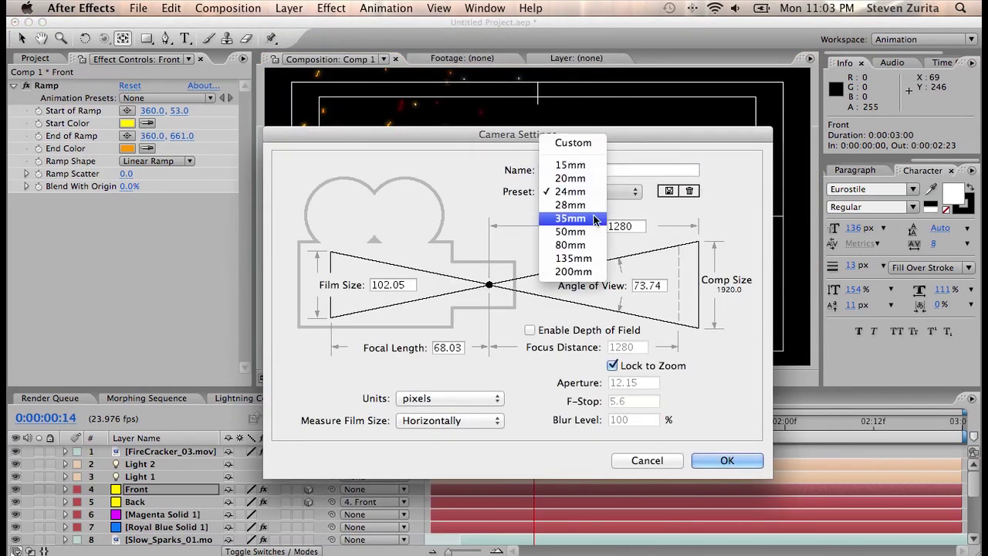
click(583, 218)
click(726, 461)
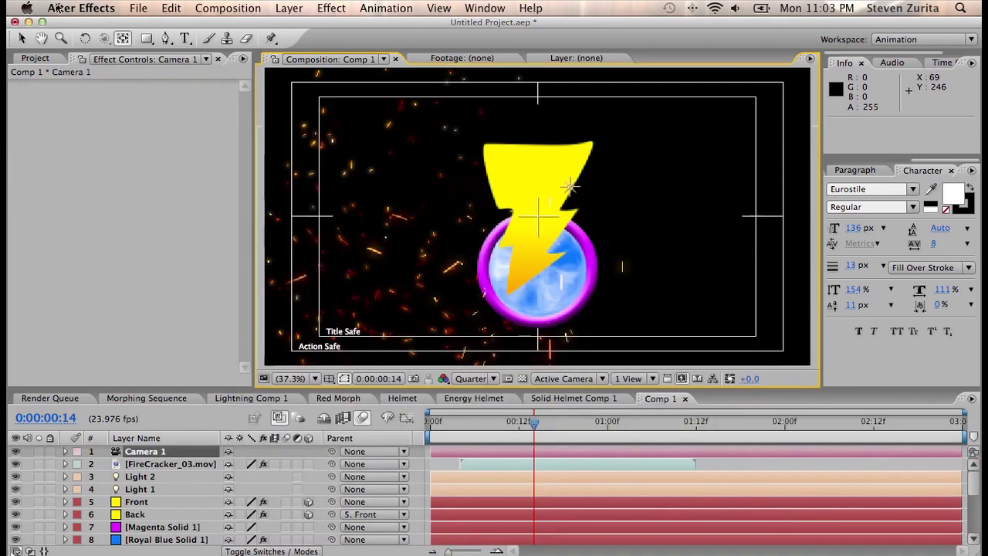
click(102, 40)
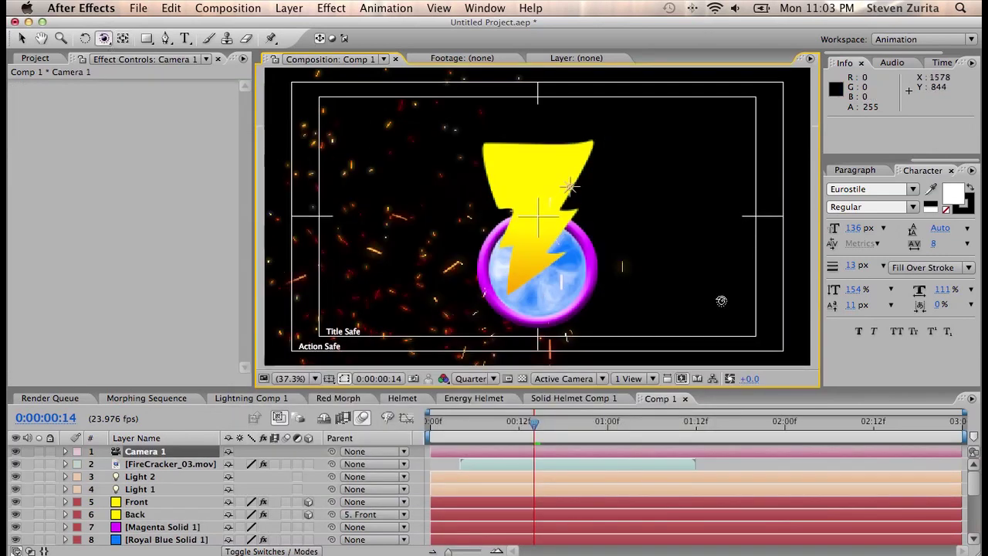
drag(674, 238, 613, 245)
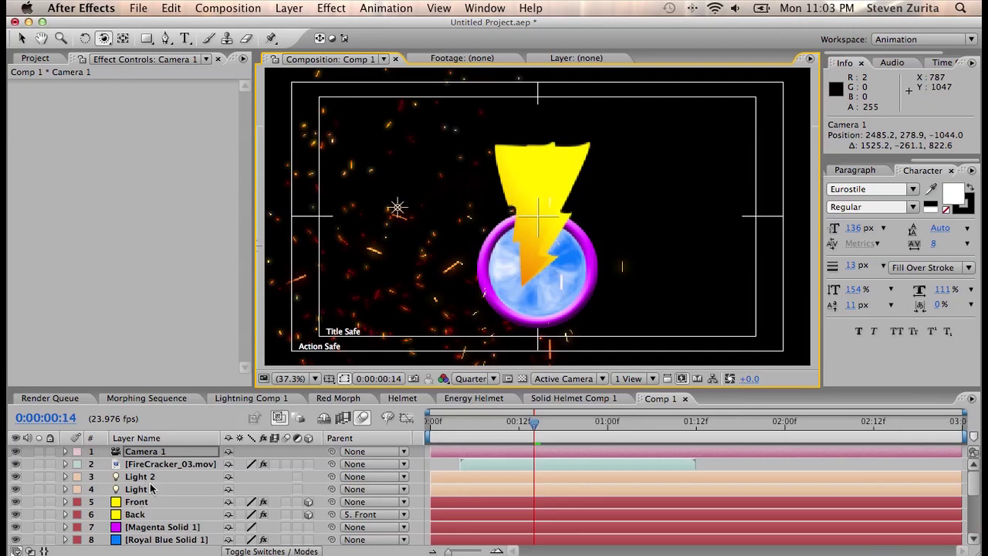
- Set the Back layer's ramp to start pure red and end in deeper orange FF6C00
click(152, 513)
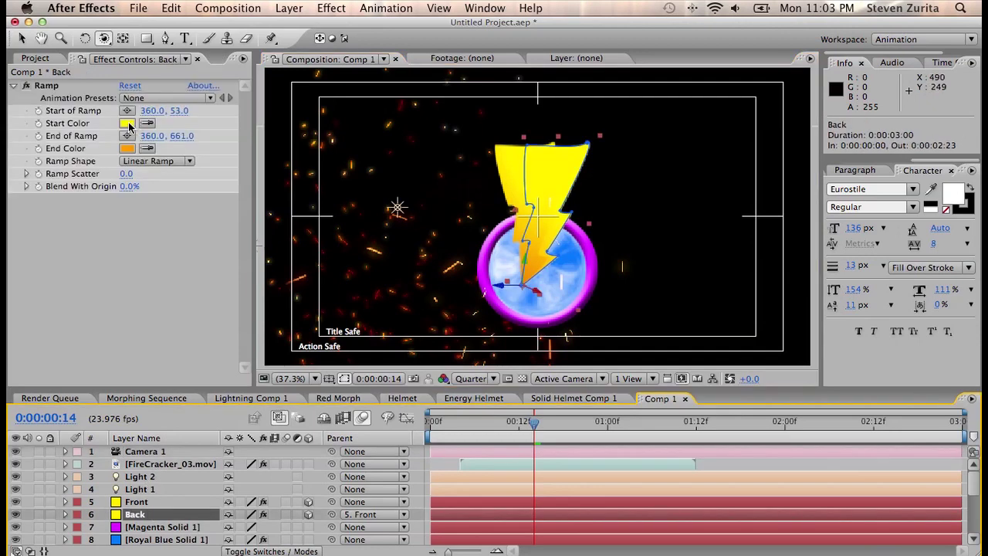
click(127, 124)
drag(235, 133, 235, 95)
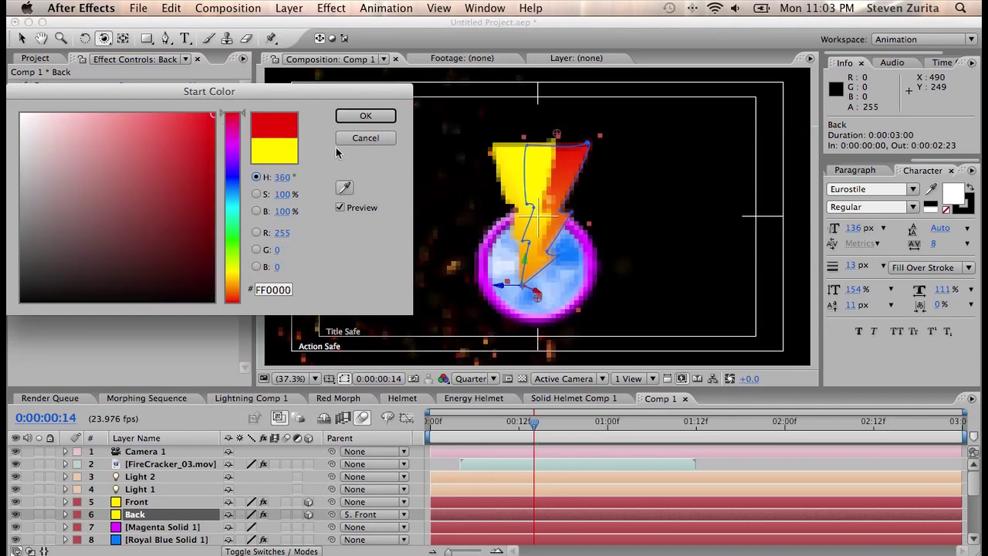
click(365, 115)
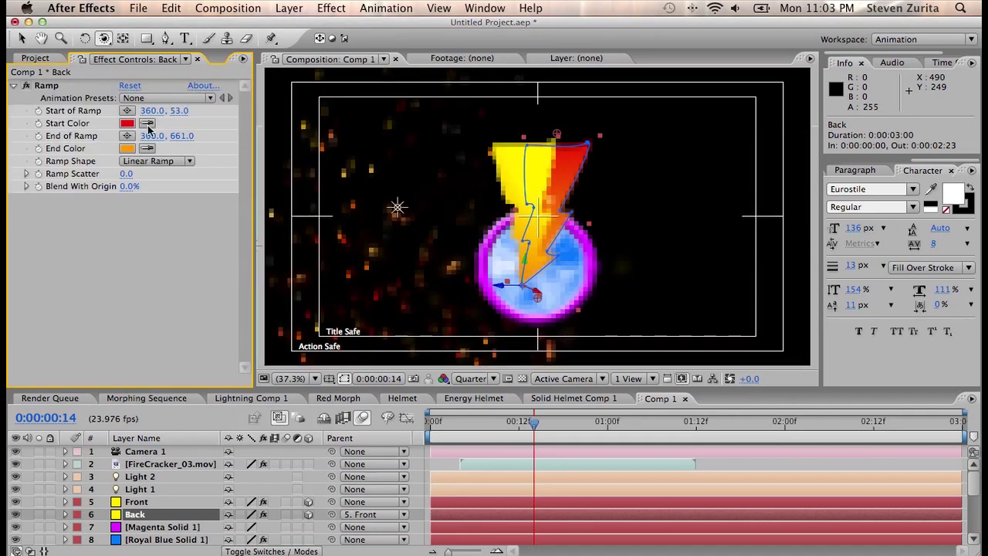
click(127, 149)
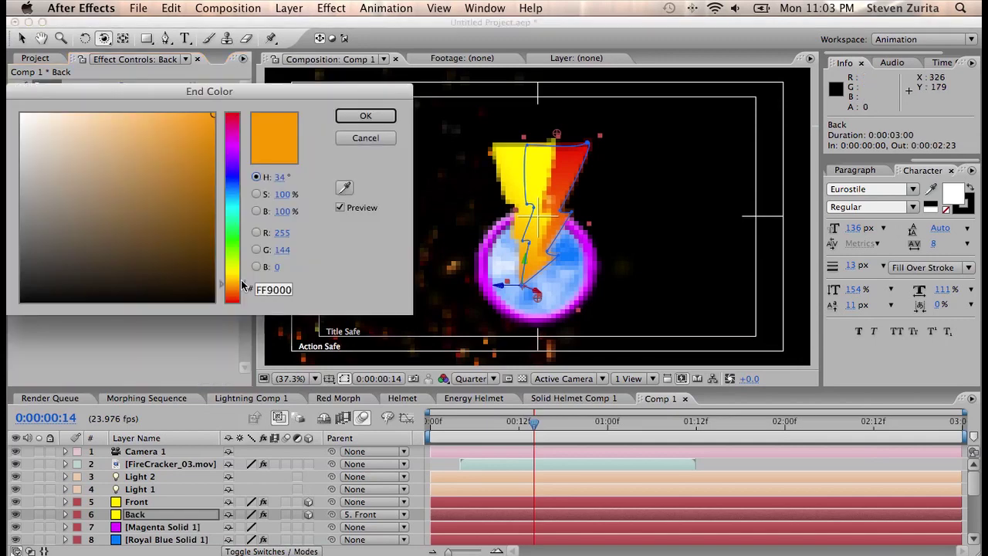
drag(239, 289, 239, 294)
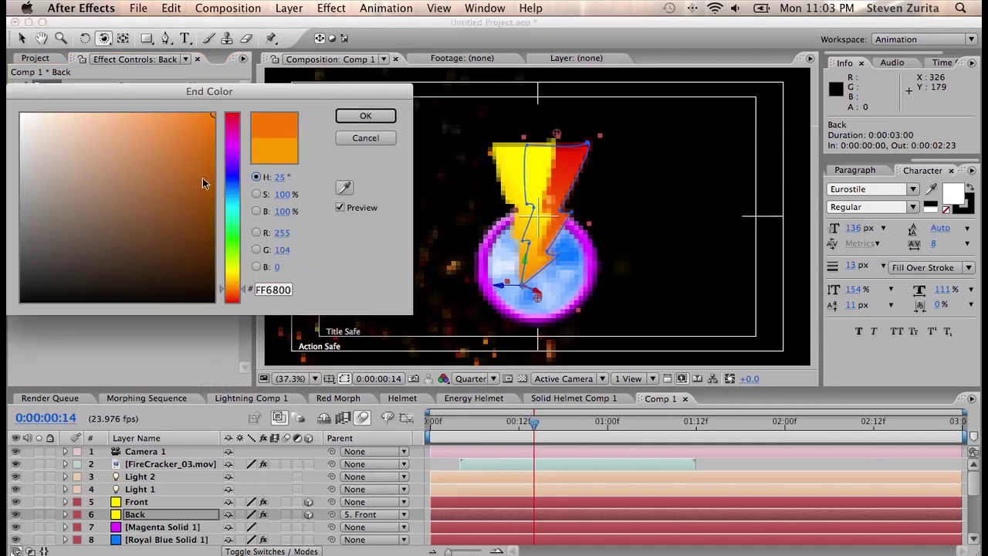
click(366, 117)
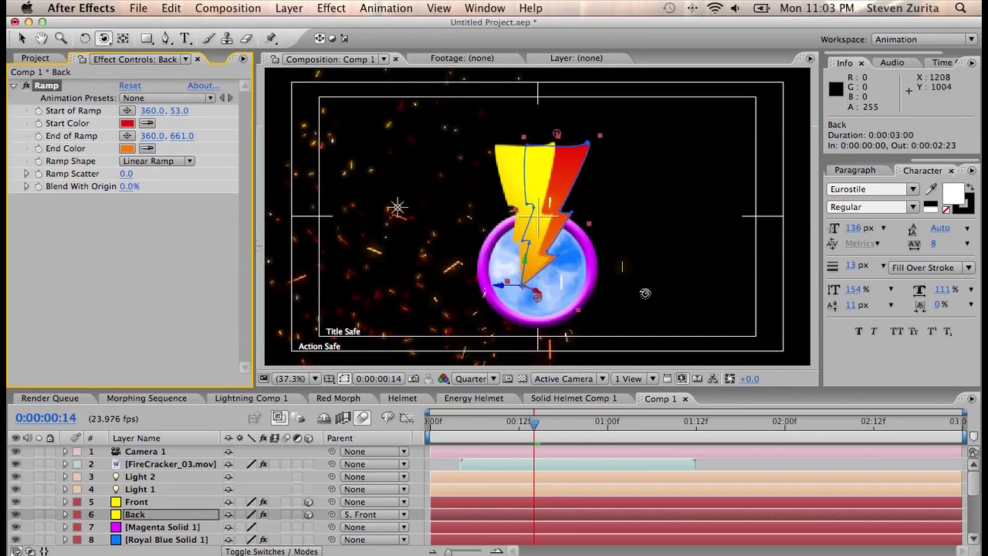
- Orbit the camera to view the bolt from another angle, then select Front
click(104, 39)
click(547, 210)
drag(556, 216, 575, 205)
click(155, 502)
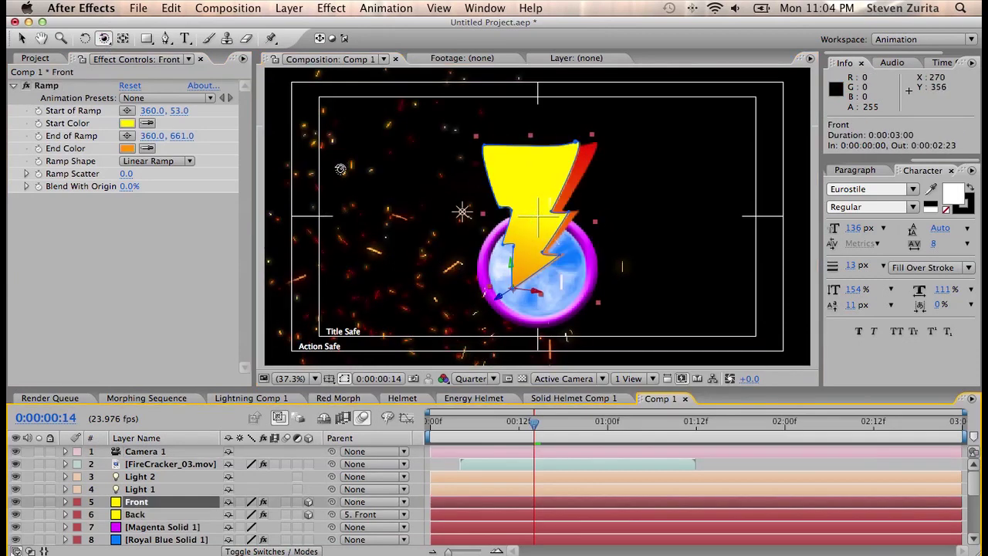
- Duplicate Front as Front 2 and delete its Ramp effect
key(super+d)
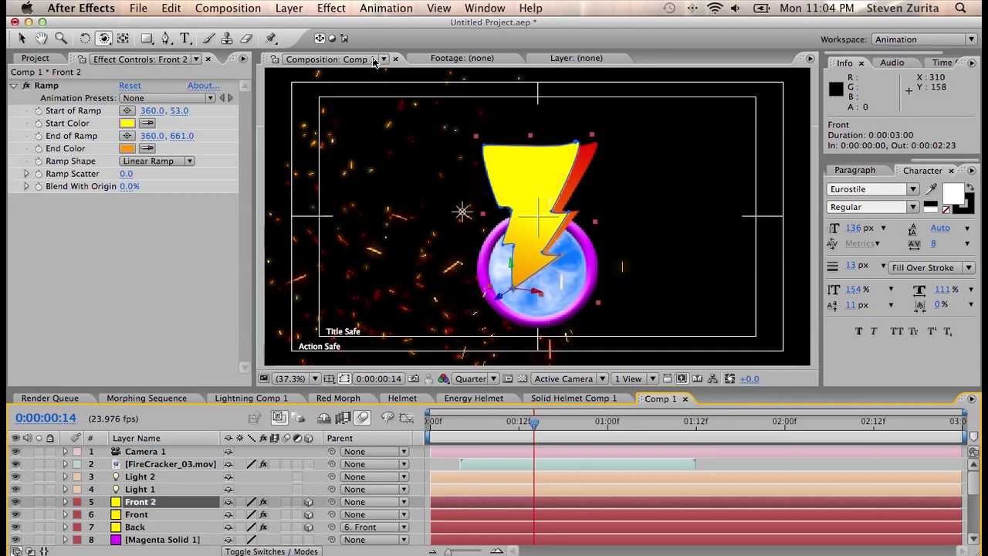
click(331, 8)
mouse_move(348, 205)
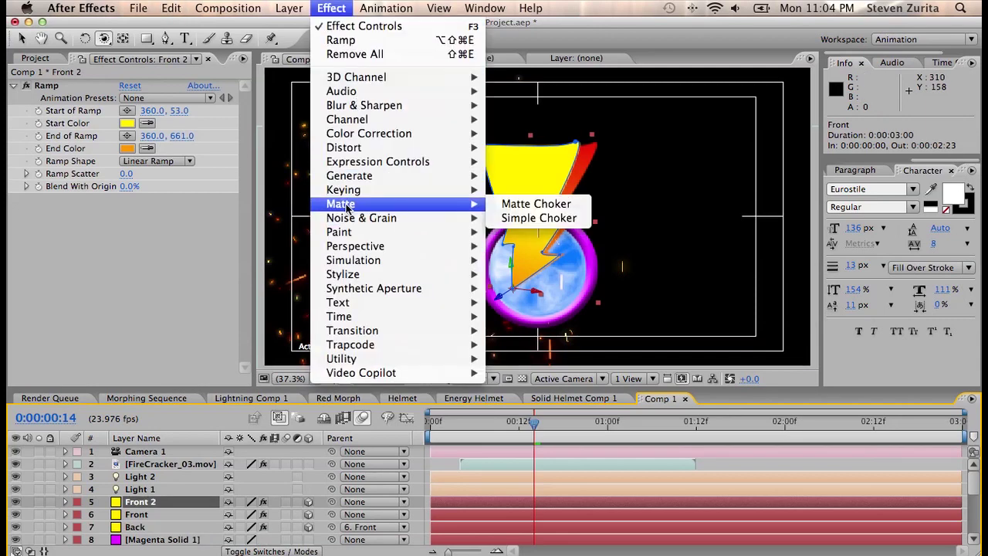
mouse_move(367, 177)
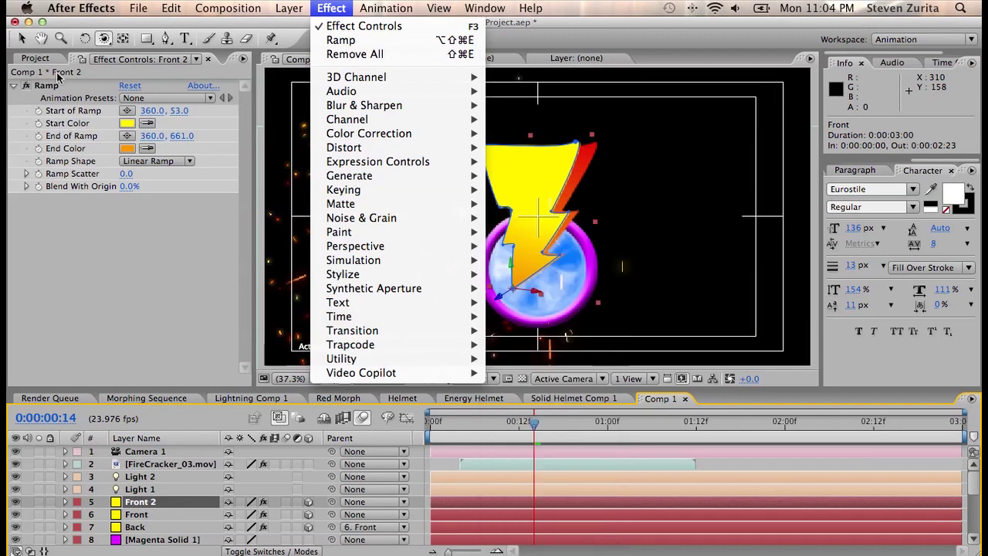
click(70, 96)
click(68, 99)
key(Delete)
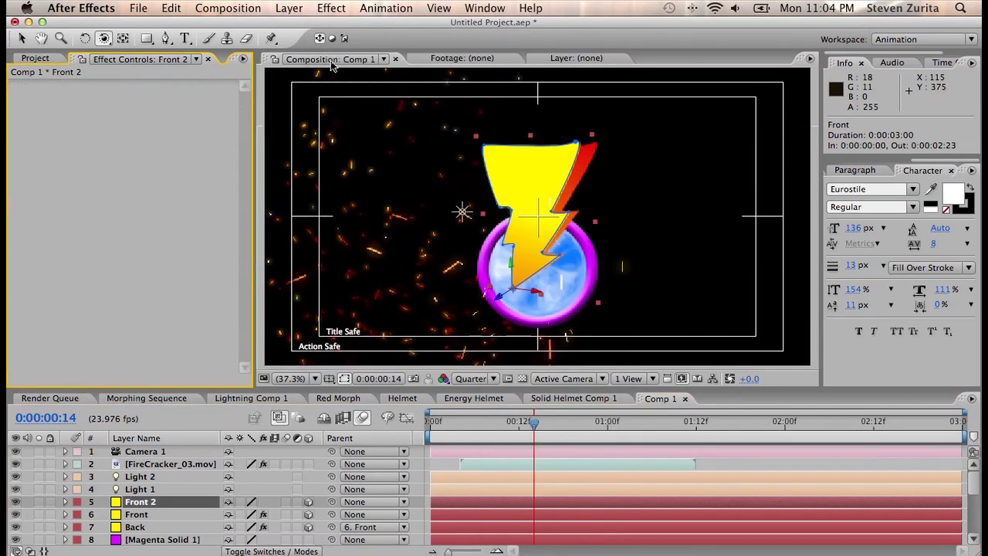
- Add a Fill effect to Front 2 with the colour set to black
click(332, 7)
mouse_move(401, 176)
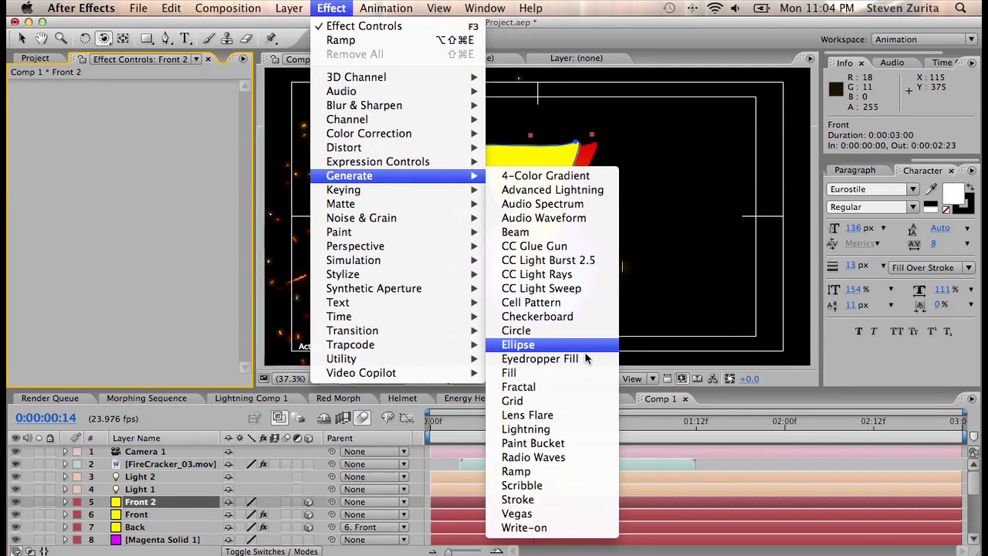
click(566, 372)
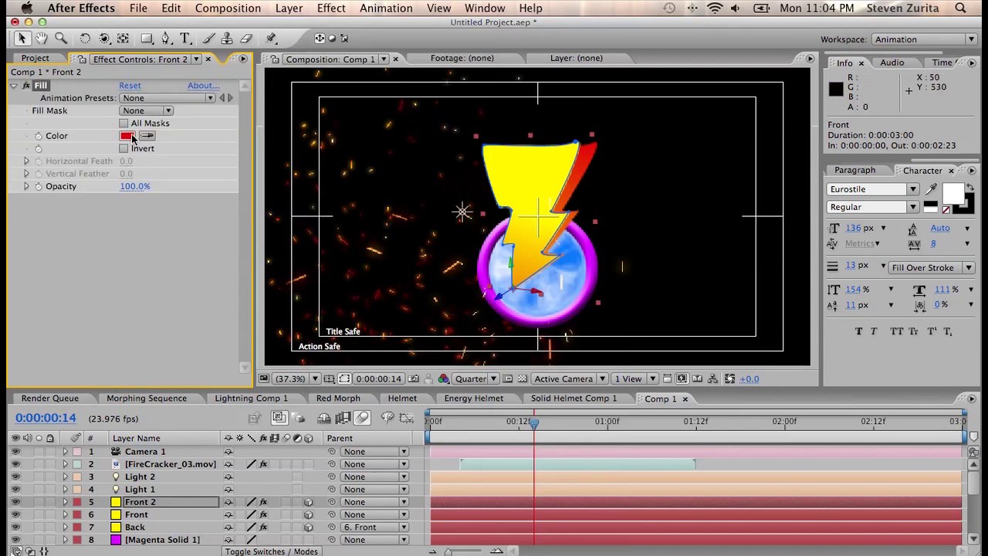
click(127, 132)
drag(97, 191, 7, 480)
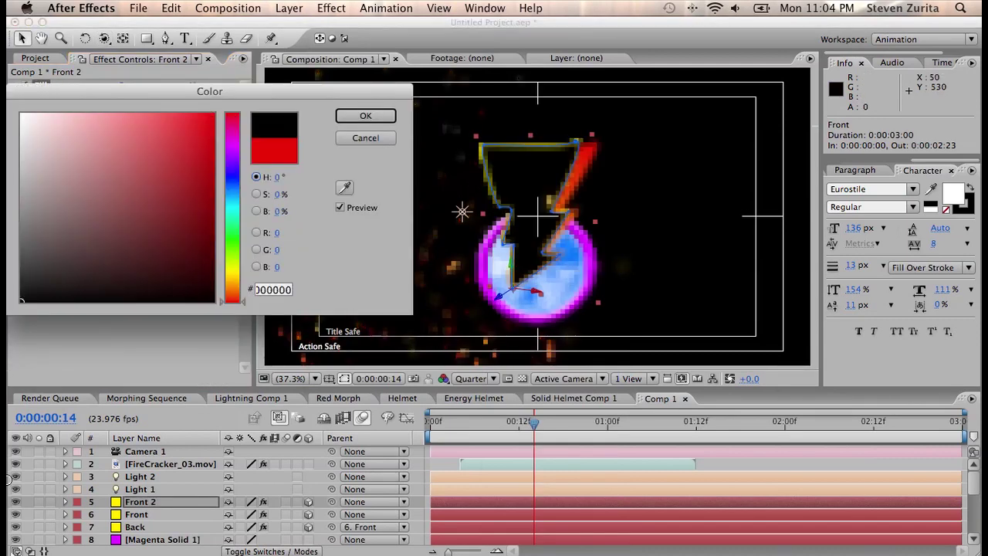
key(Return)
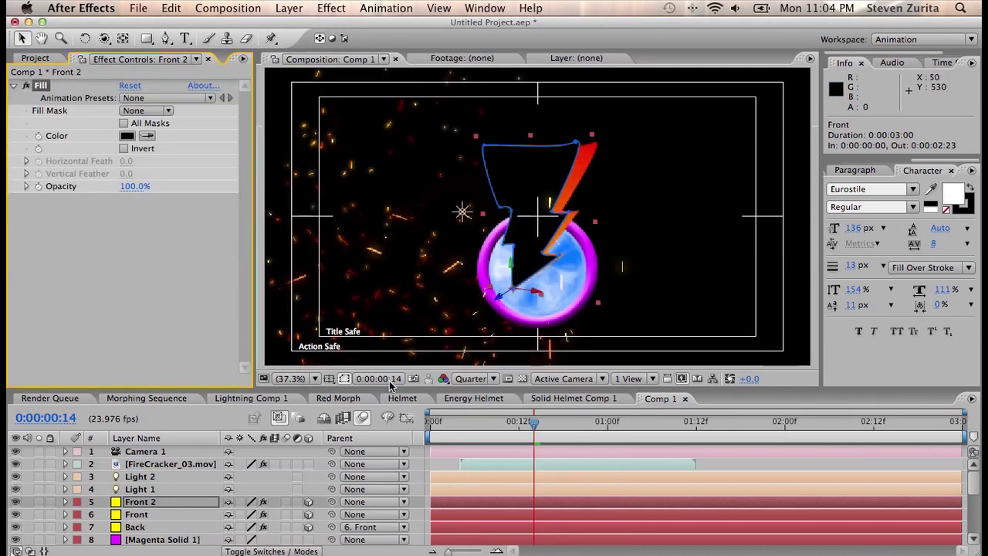
- Duplicate Mask 1 as Mask 2, set it to Subtract, and set its expansion to -5
key(m)
click(128, 514)
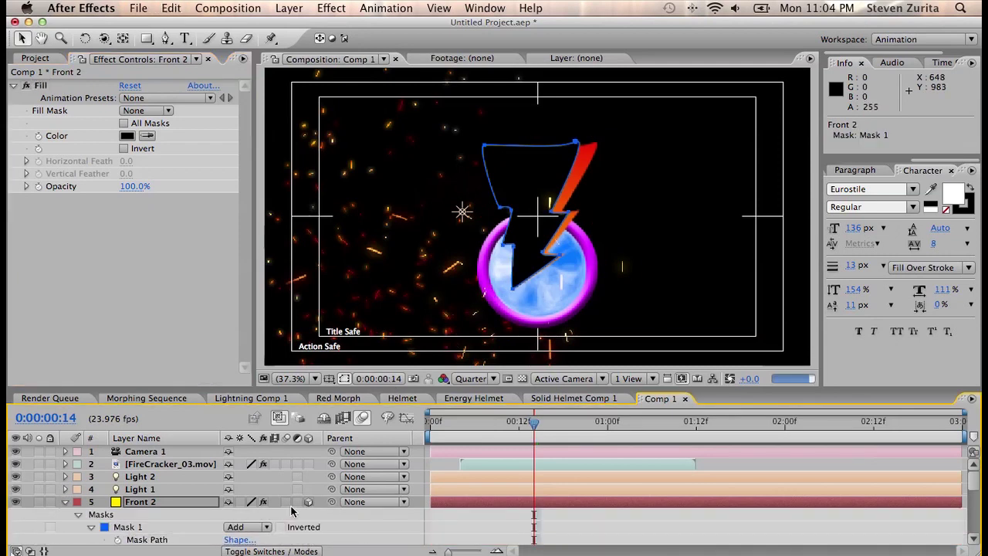
key(super+d)
scroll(262, 501, down, 3)
click(260, 477)
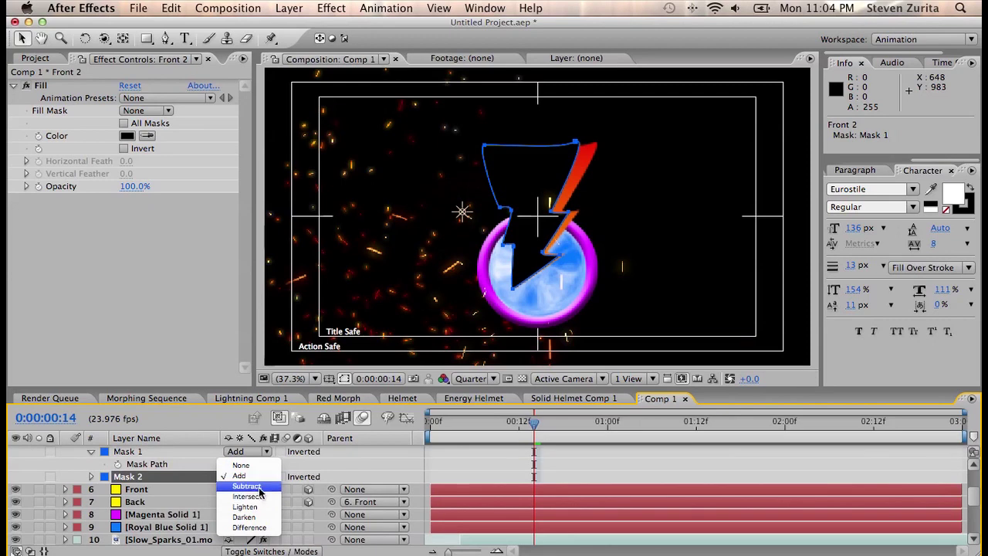
click(259, 486)
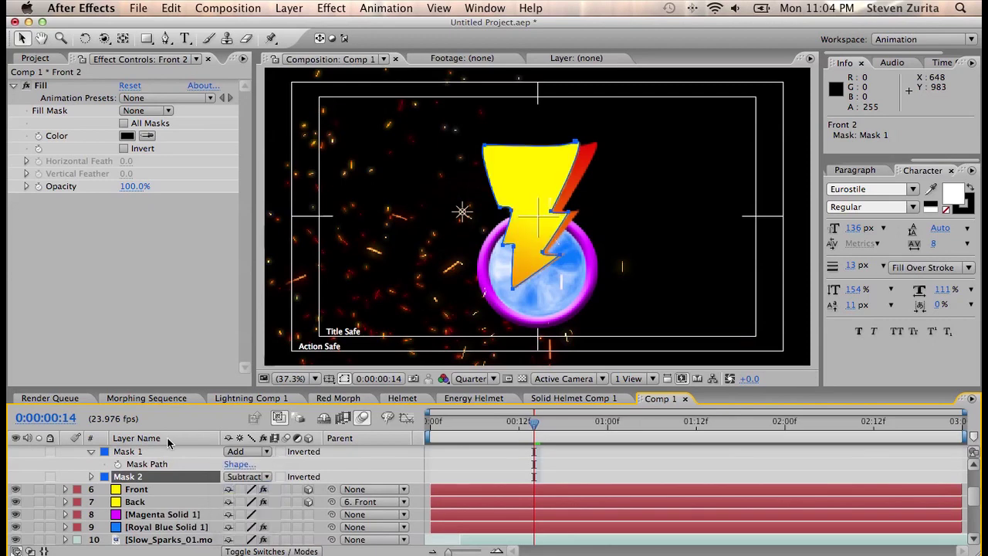
scroll(193, 502, down, 3)
scroll(193, 495, up, 3)
scroll(282, 517, down, 3)
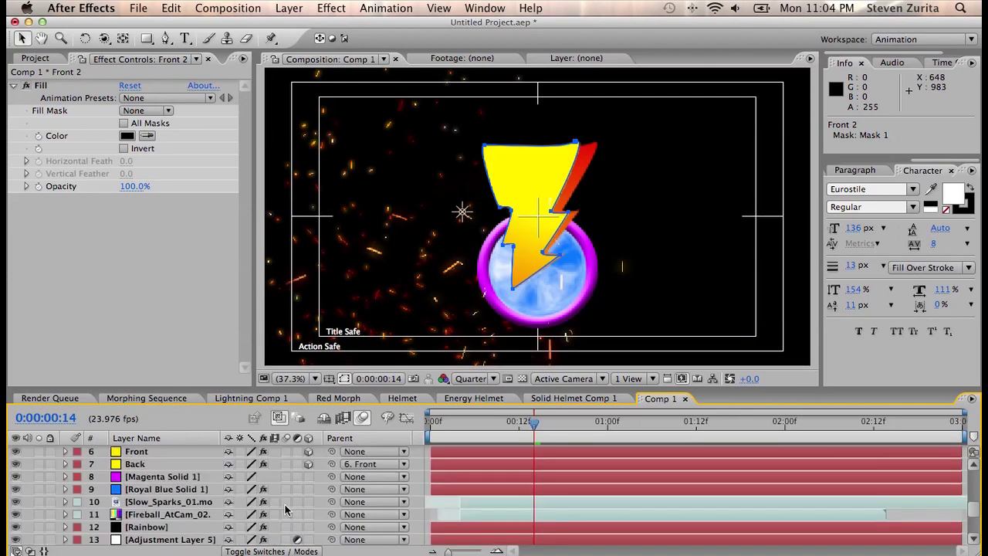
scroll(285, 510, up, 3)
drag(230, 506, 222, 502)
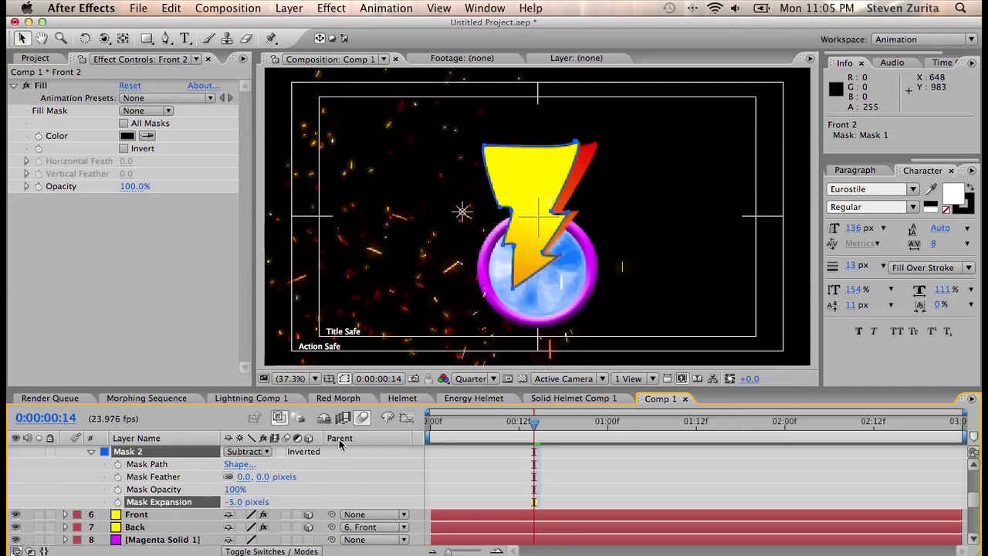
click(345, 381)
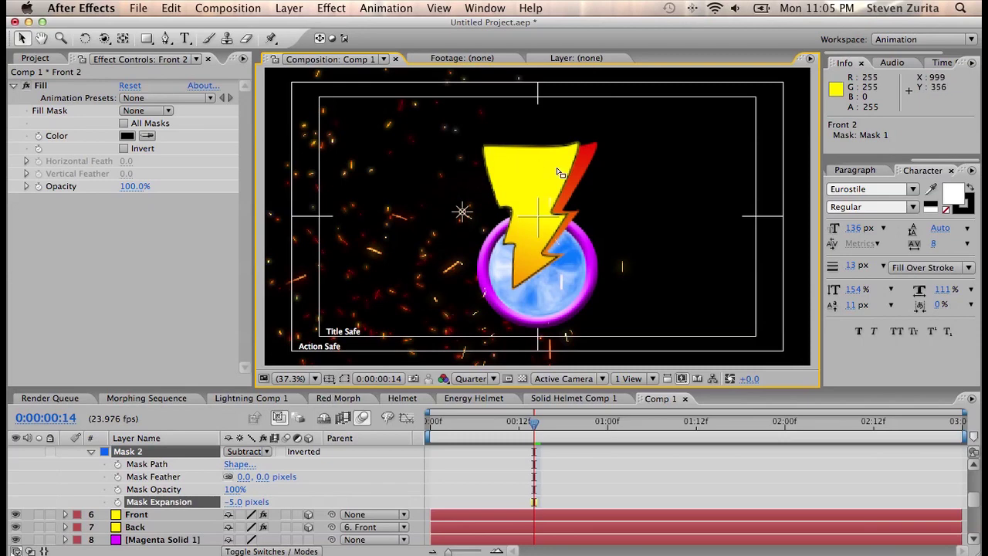
- Parent the Front 2 outline layer to the Front layer
key(super+grave)
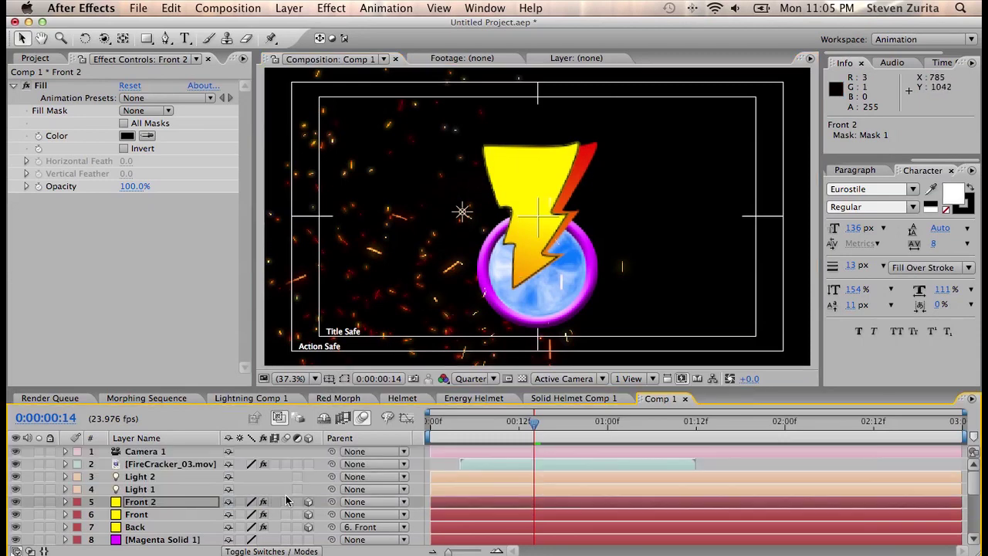
drag(331, 504, 187, 517)
click(187, 517)
- Keyframe Front's Position at frames 8 and 14, from 852.8,170.0 to 852.8,816.0
key(p)
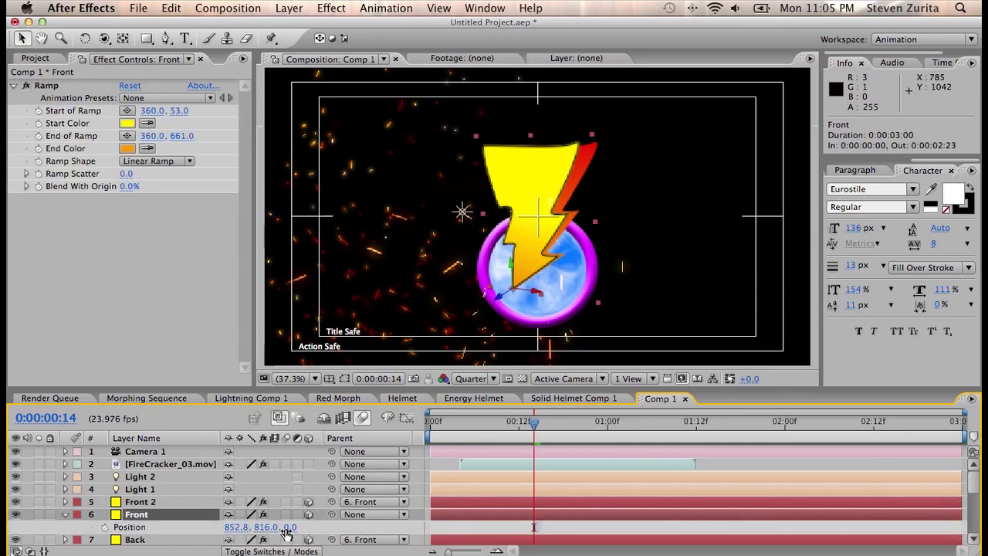
click(105, 527)
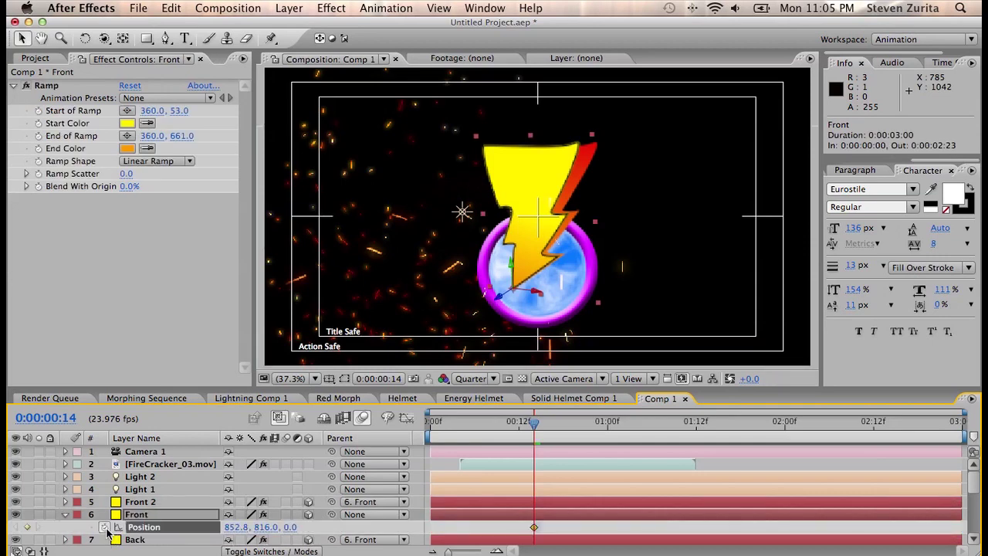
key(Page_Up)
key(Page_Up)
key(Page_Up)
key(Page_Up)
key(Page_Up)
key(Page_Up)
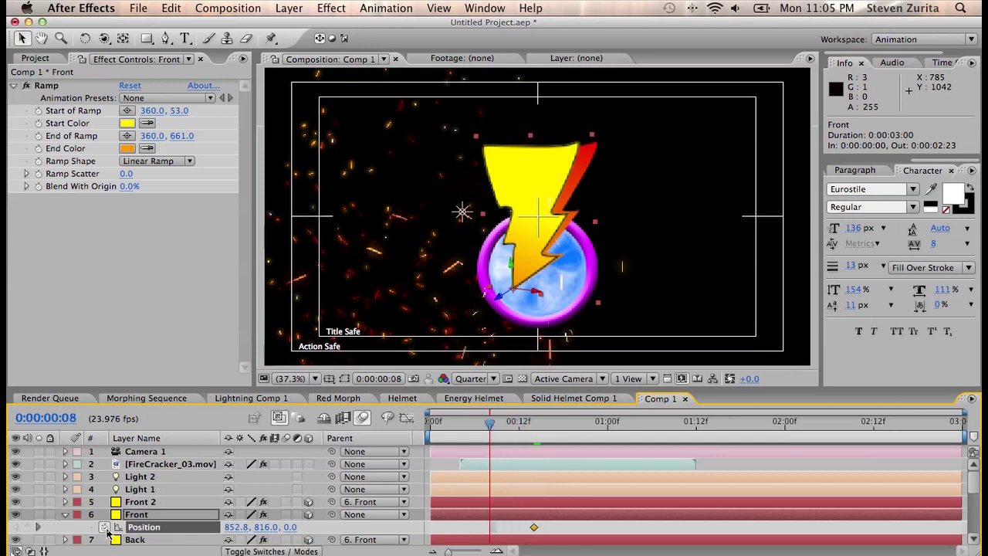
drag(266, 527, 185, 533)
key(k)
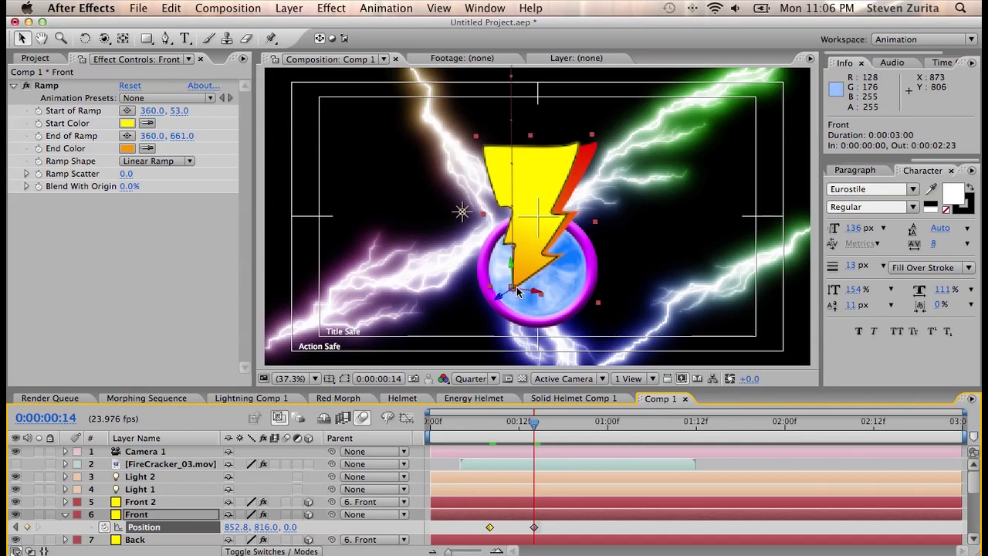
- Add a Slider Control effect to the Front layer
click(331, 8)
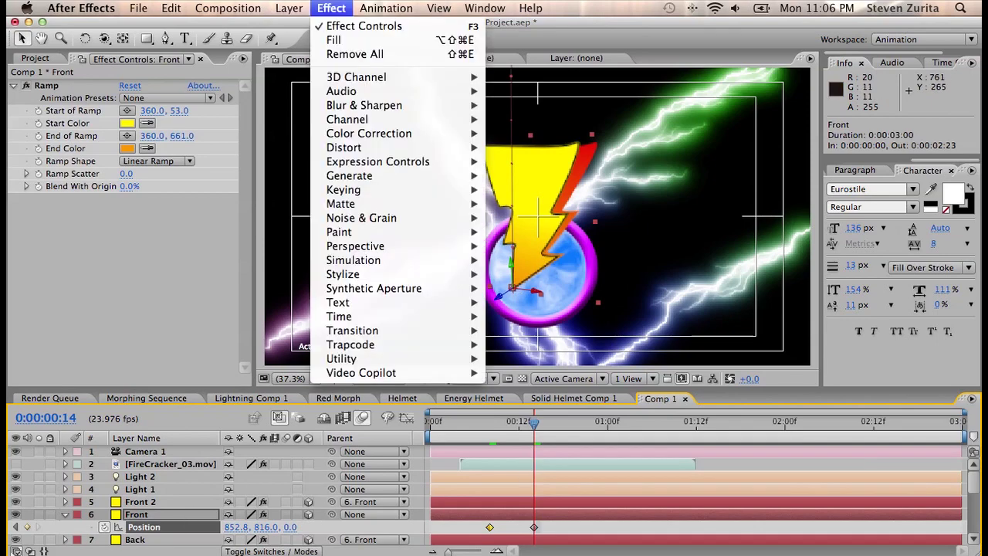
mouse_move(368, 161)
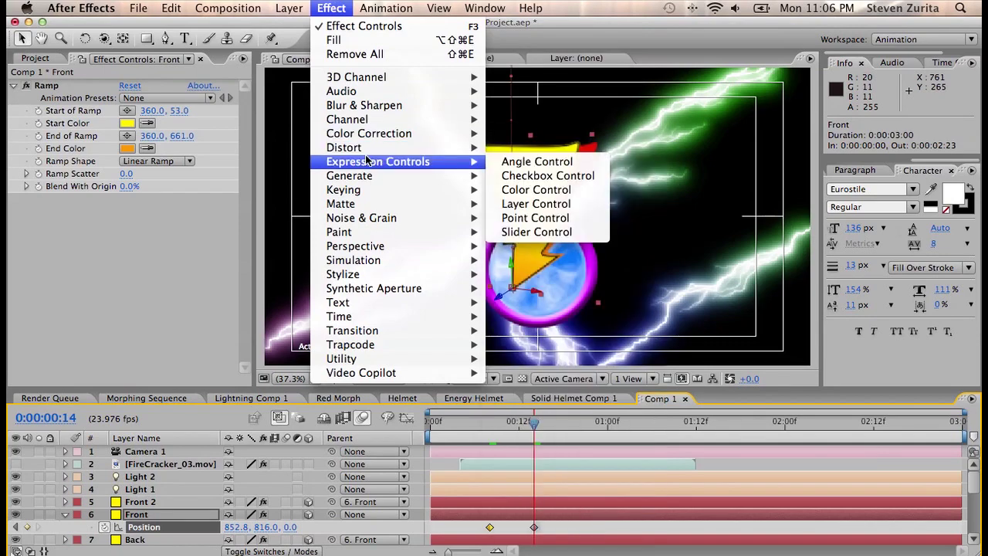
click(538, 233)
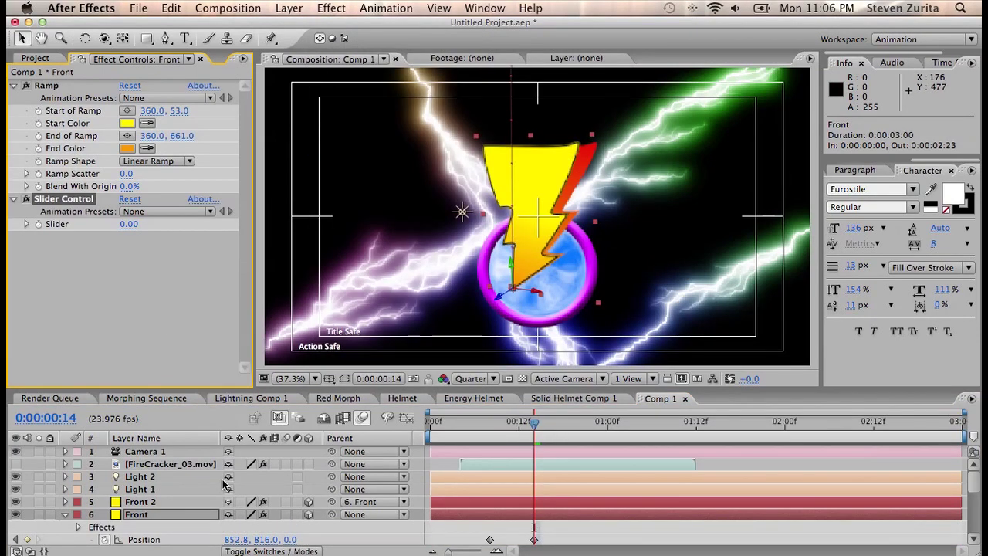
- Give Front's Z Rotation the expression wiggle(6,effect("Slider Control")("Slider"))
key(r)
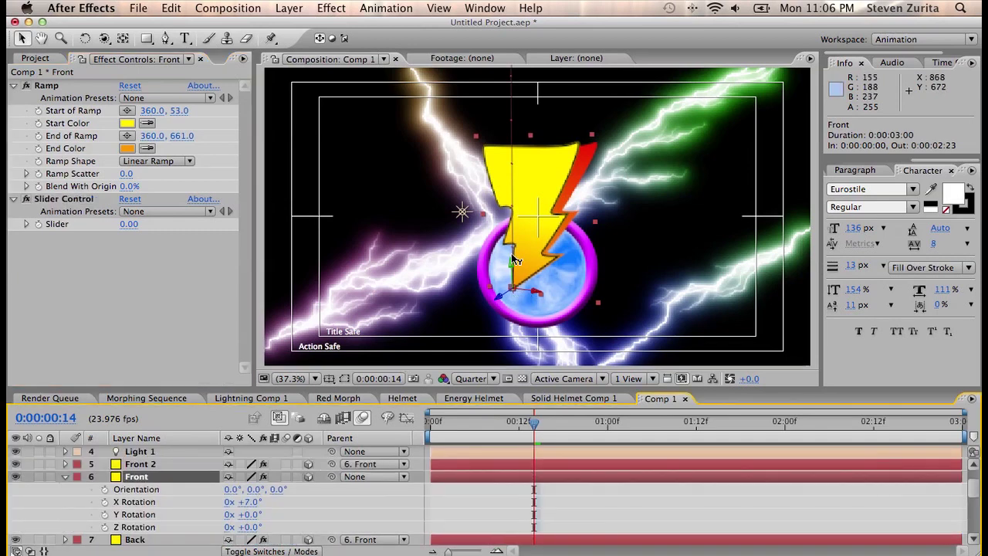
alt+click(104, 527)
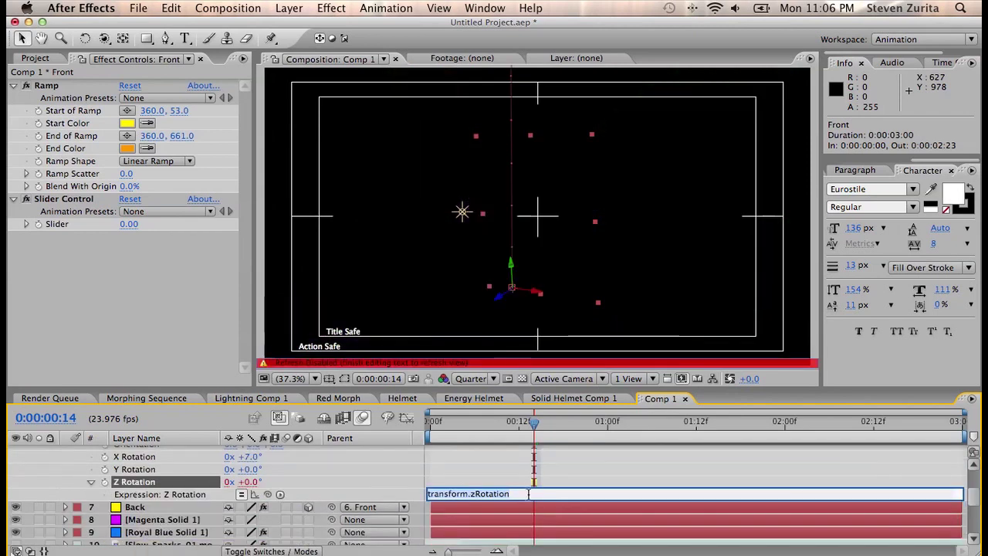
text(wiggle)
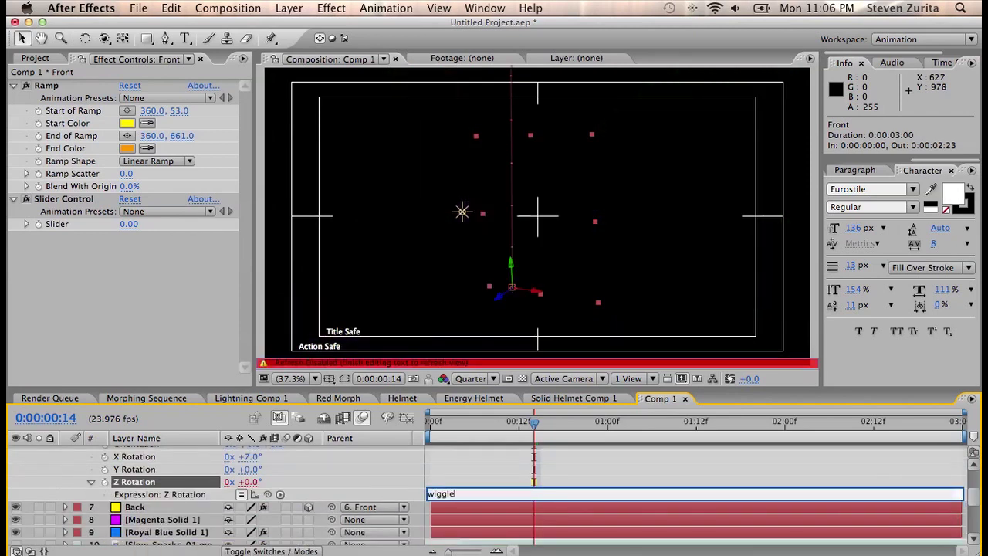
text((6,)
drag(272, 495, 60, 225)
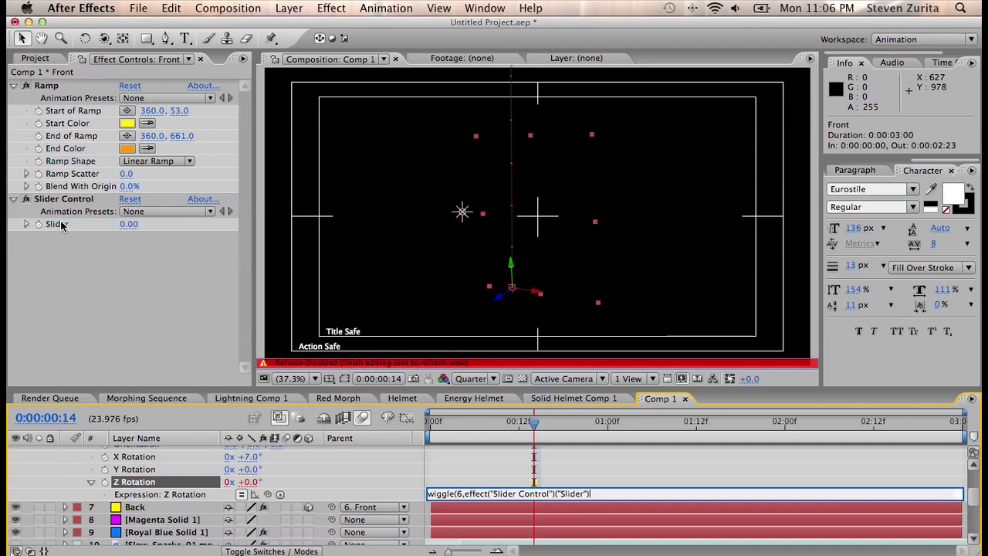
text())
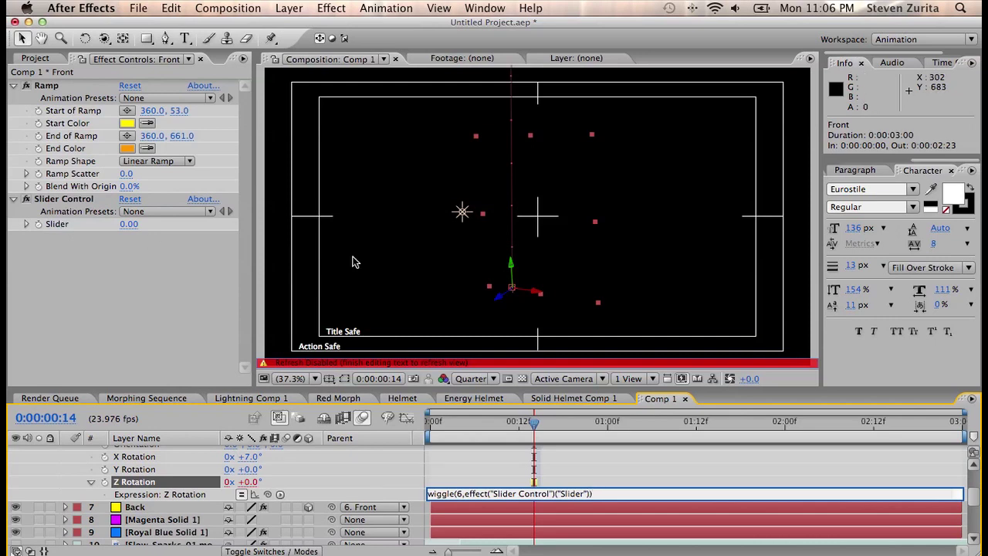
click(624, 472)
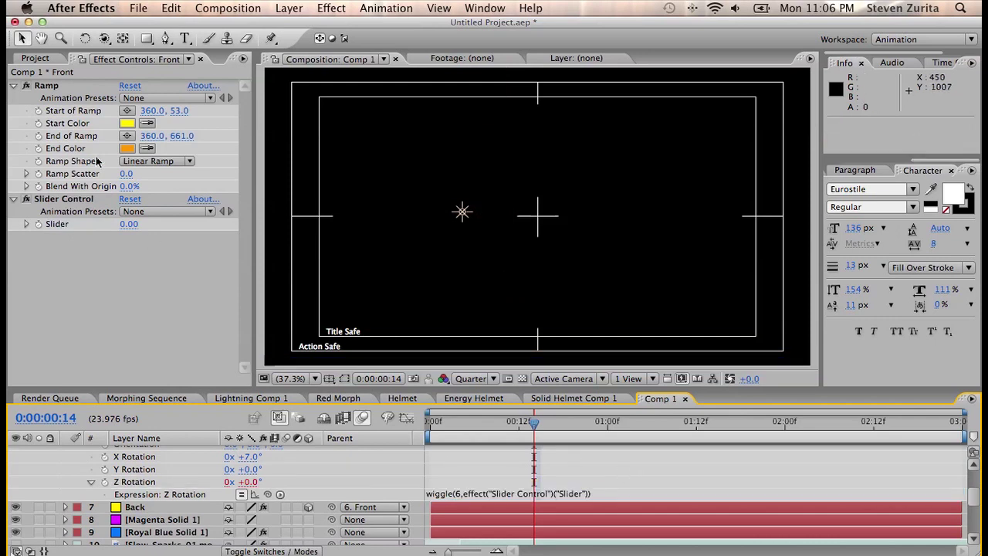
scroll(595, 463, up, 5)
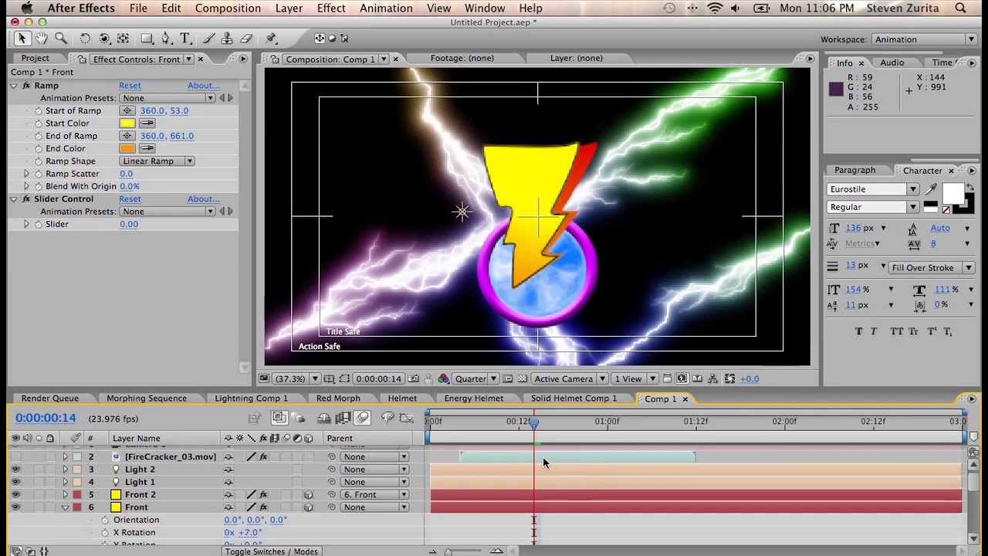
- Set Front's Slider Control value to 10 at the impact frame 14
click(504, 504)
key(u)
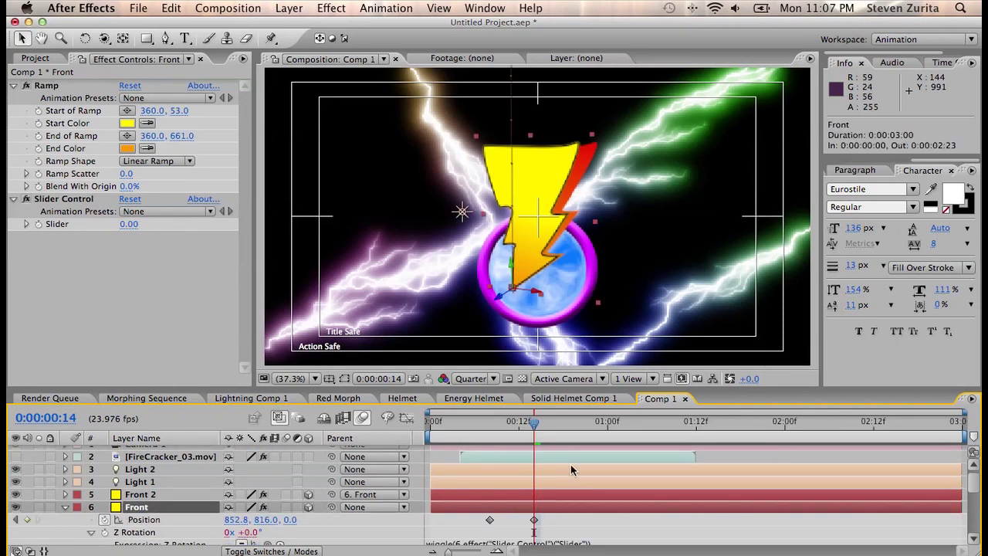
key(Page_Up)
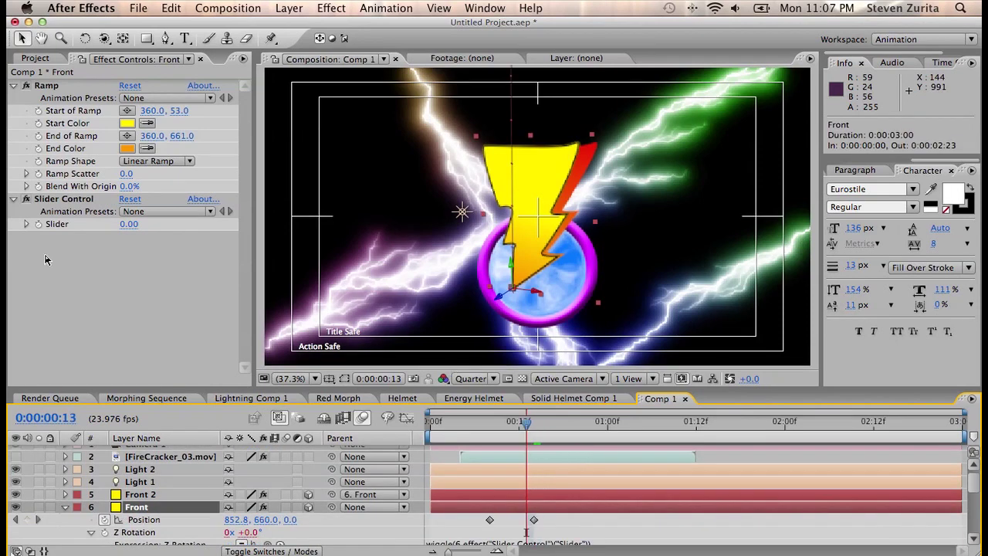
click(43, 230)
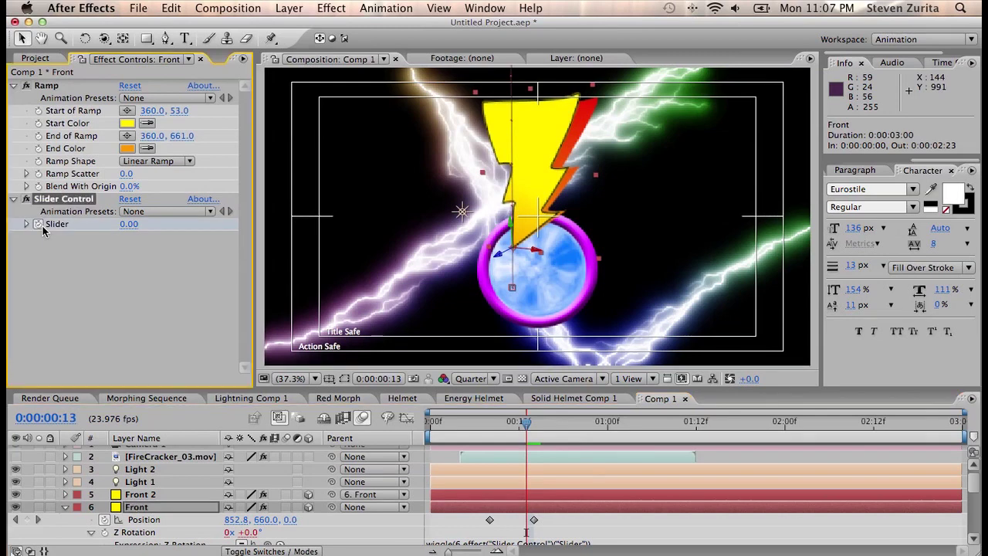
key(Page_Down)
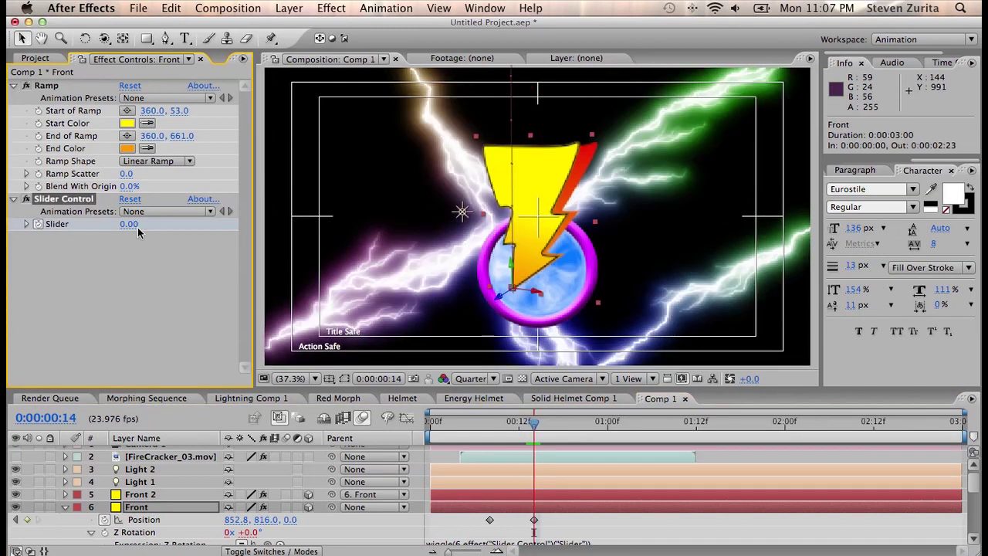
click(129, 224)
key(Return)
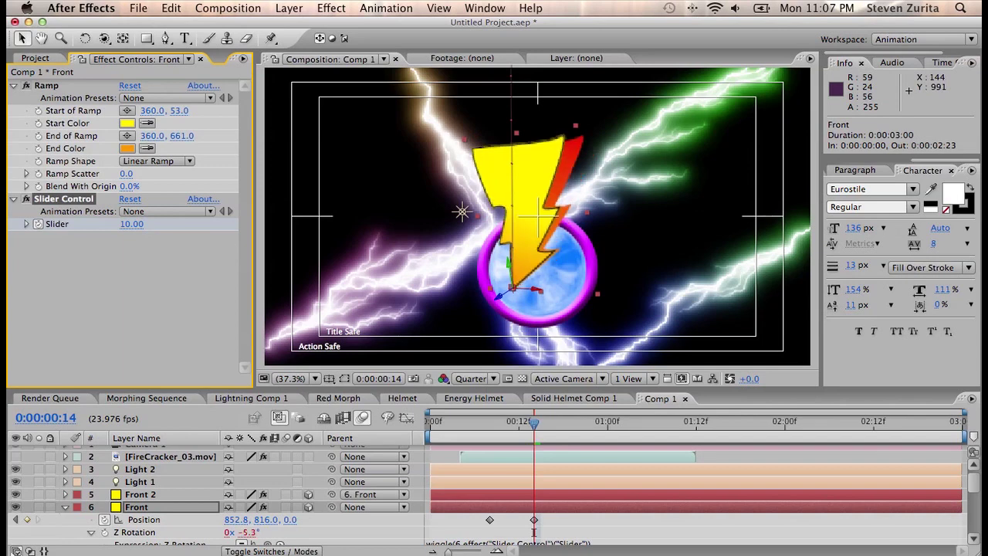
- Scrub the timeline to preview the shake, then restore the Slider to 10
drag(533, 532, 564, 532)
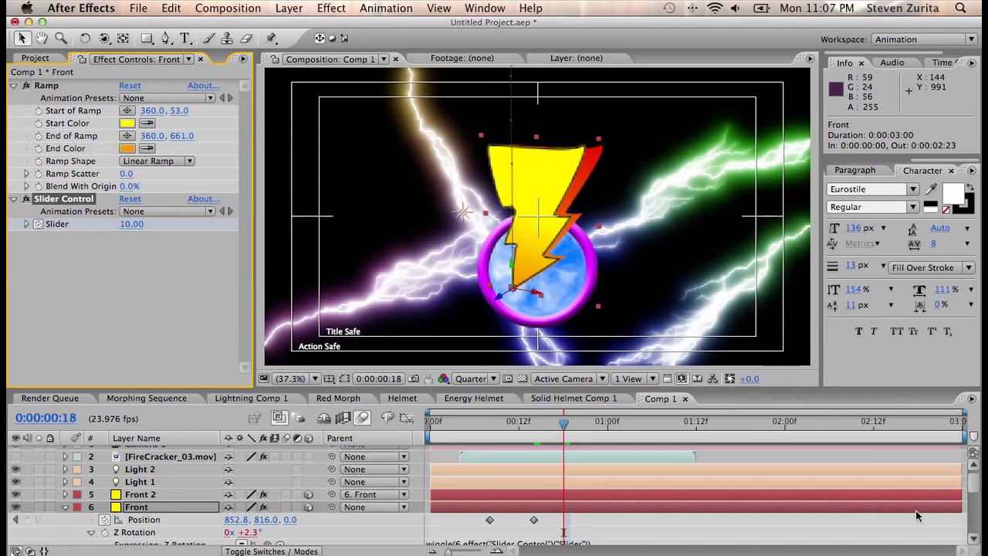
drag(977, 492, 975, 501)
click(130, 224)
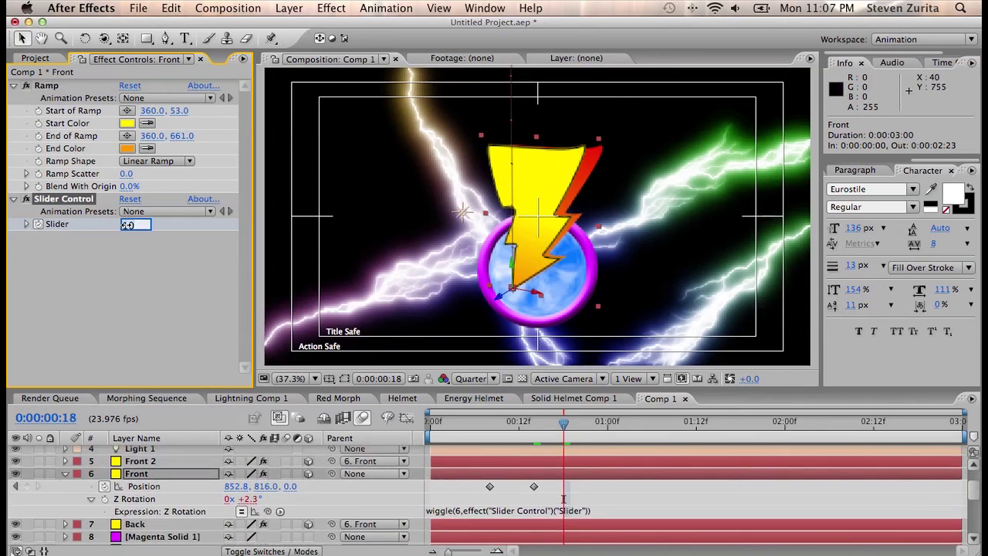
key(Return)
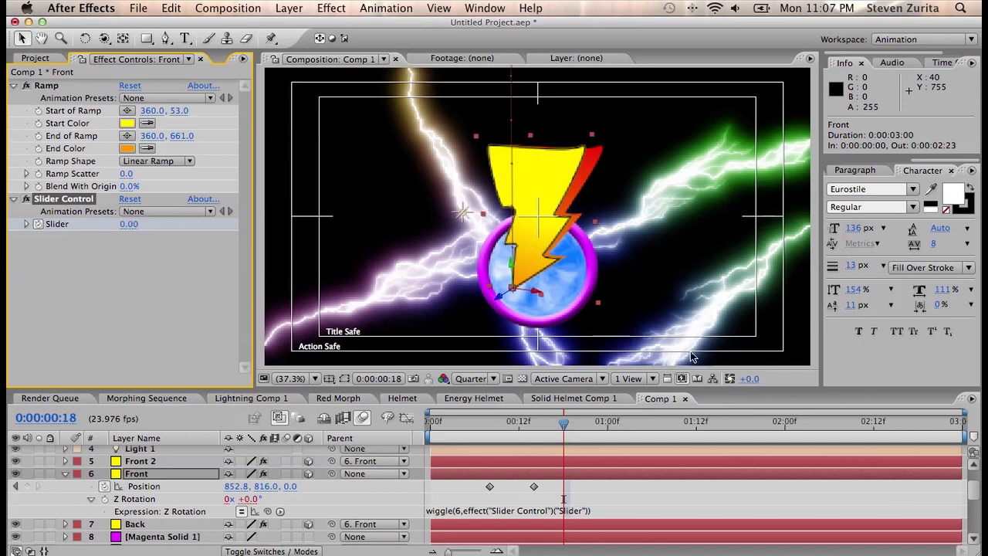
drag(542, 422, 533, 424)
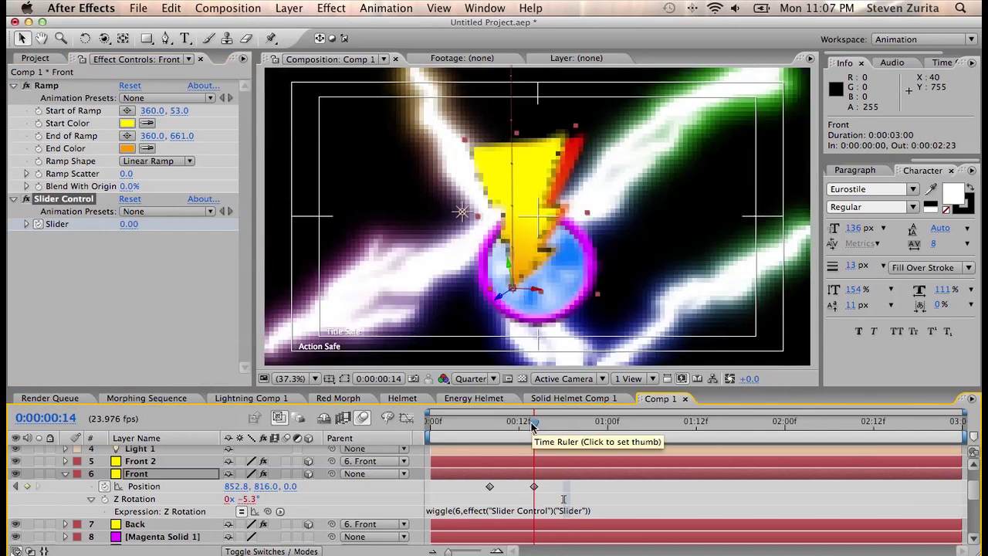
key(space)
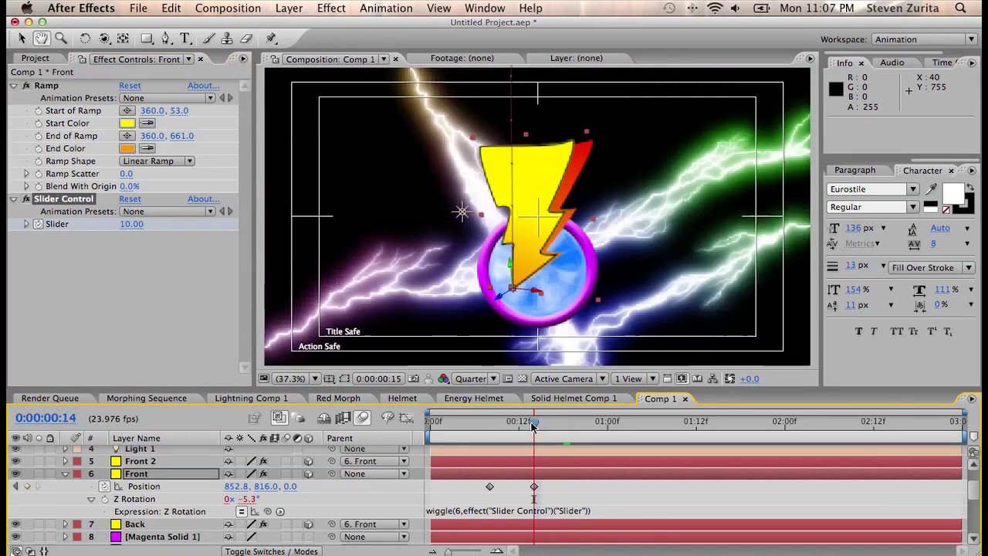
key(super+z)
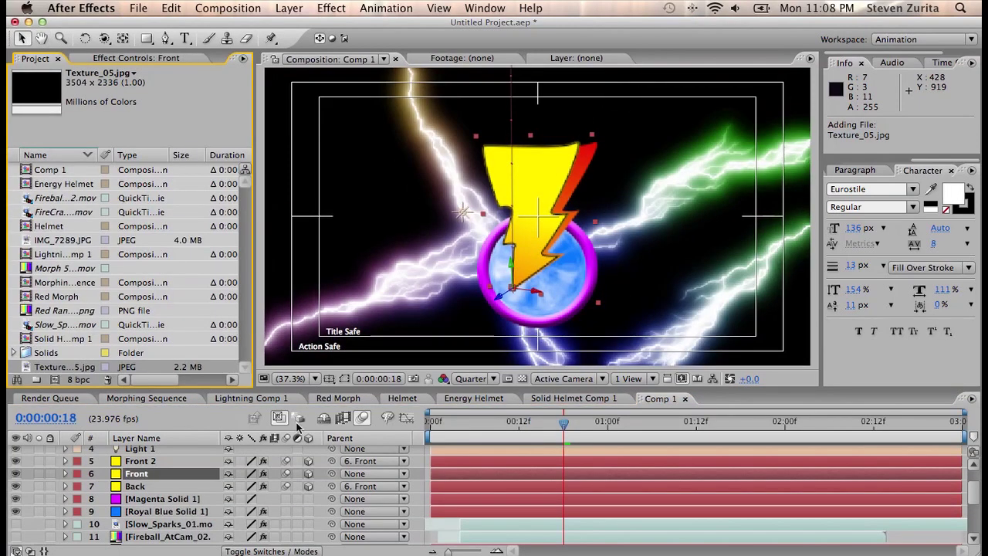
- Add Texture_05.jpg to Comp 1 as a layer parented to Front
double_click(65, 367)
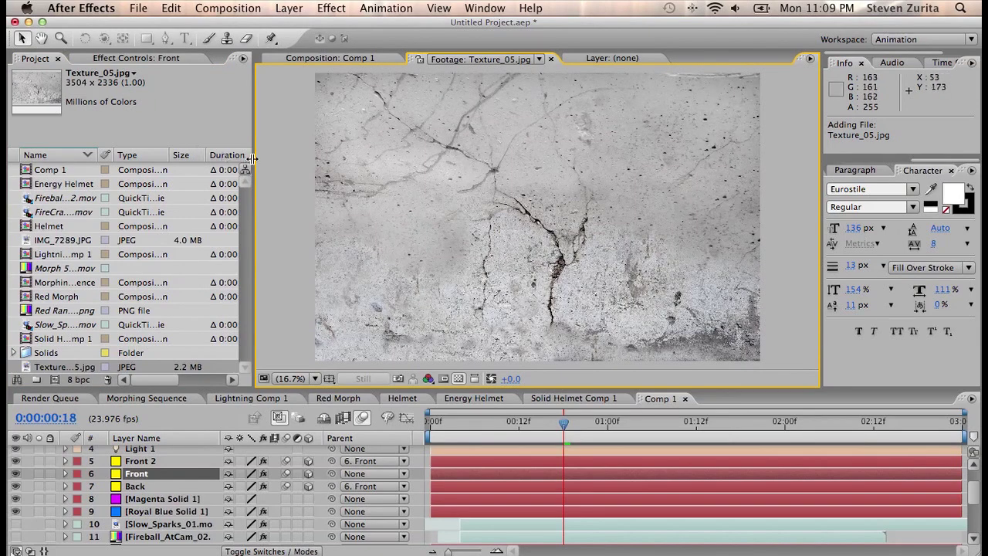
click(329, 58)
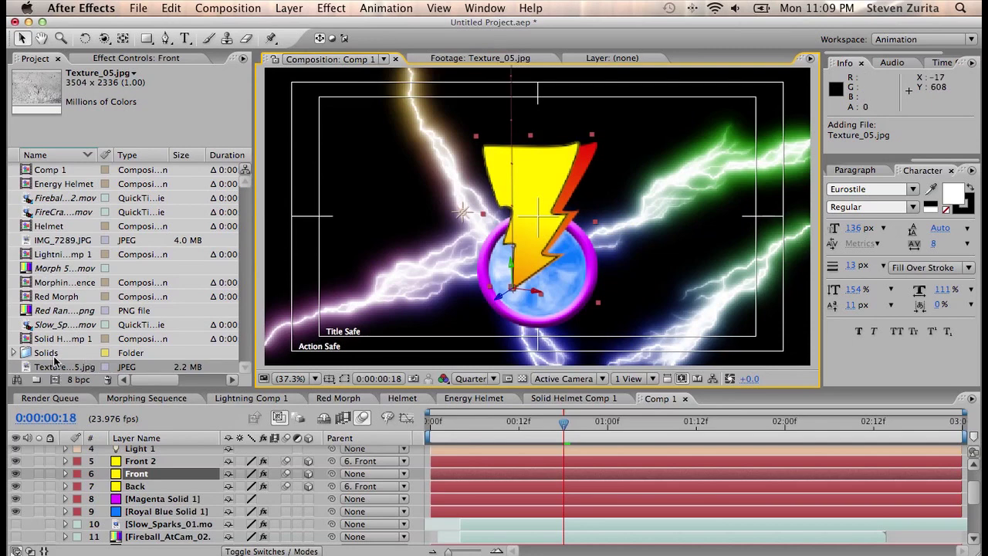
drag(76, 366, 129, 471)
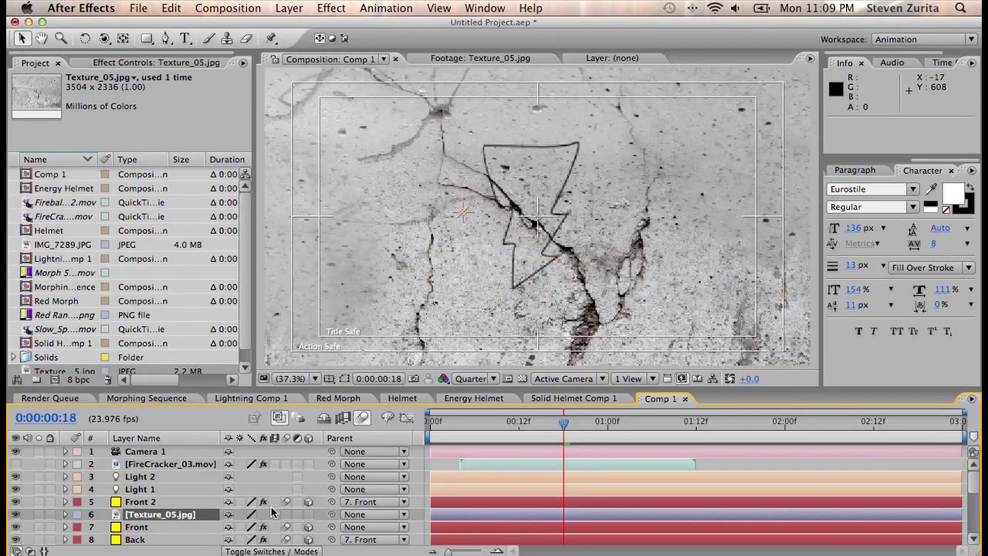
drag(179, 517, 181, 522)
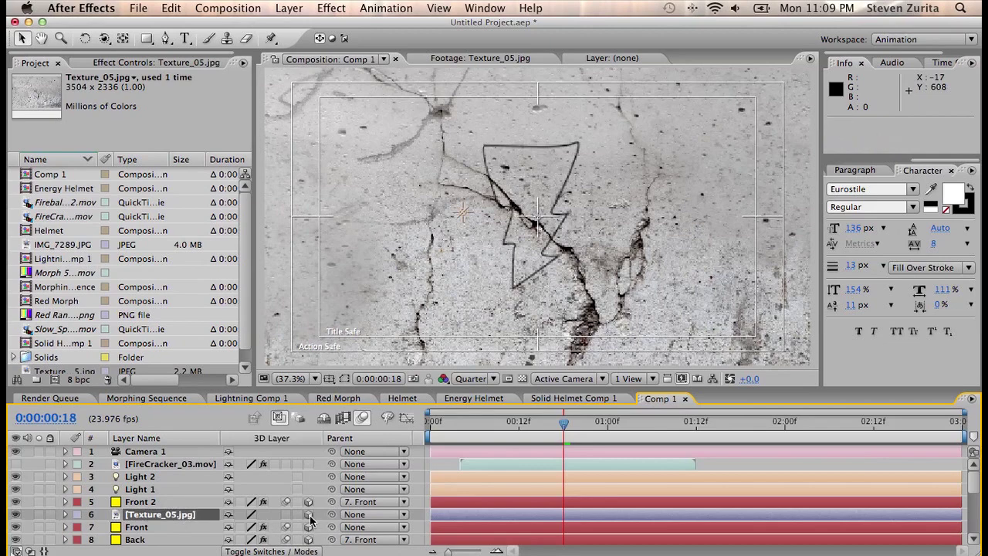
drag(332, 514, 176, 530)
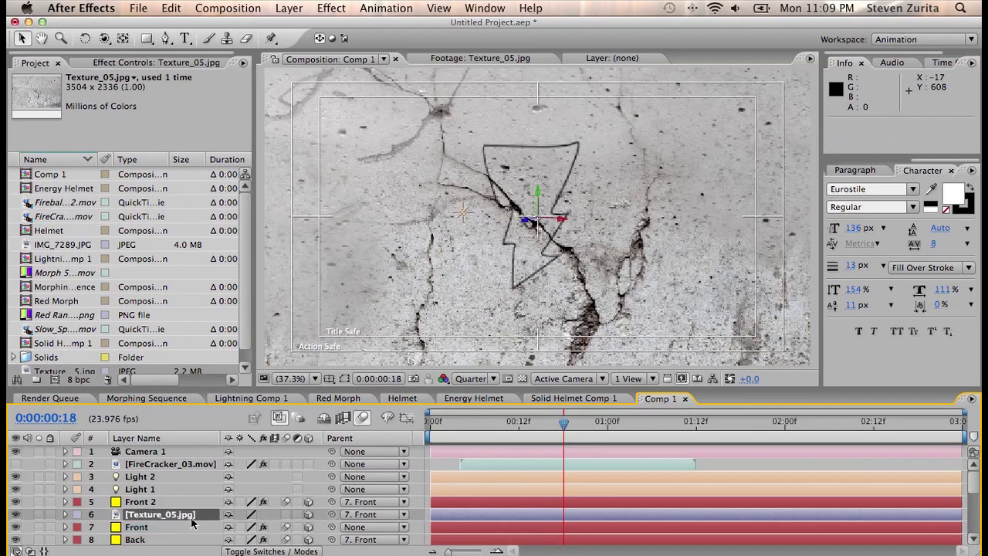
- Duplicate Front as Front 3 and place it above the texture layer
click(183, 528)
key(super+d)
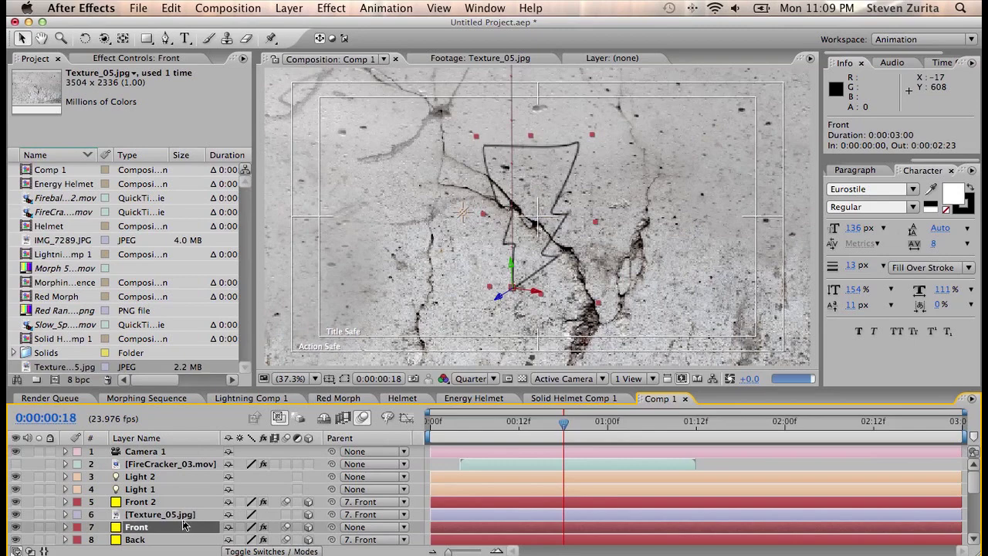
drag(183, 528, 181, 514)
click(195, 529)
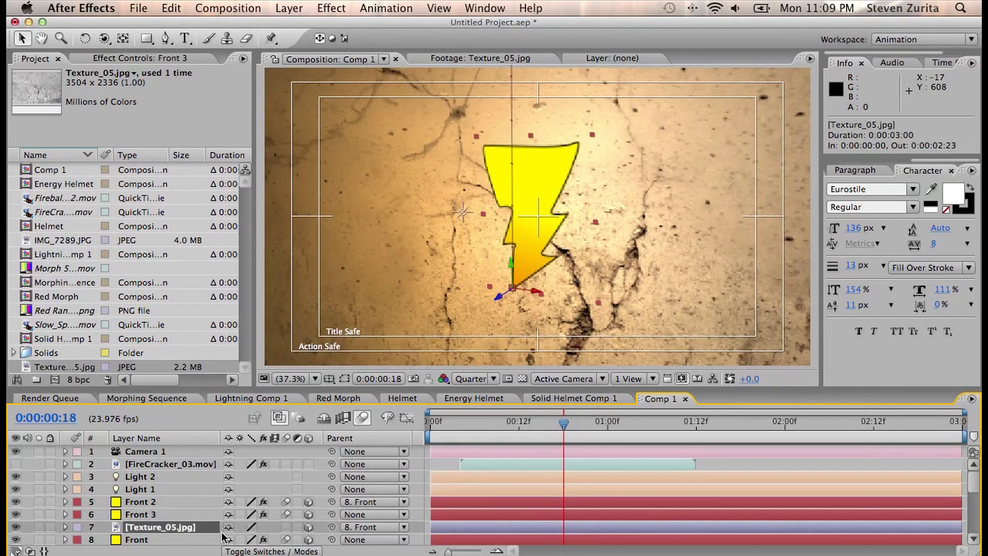
- Set Texture_05.jpg's track matte to Alpha Matte "Front 3"
click(272, 551)
click(305, 527)
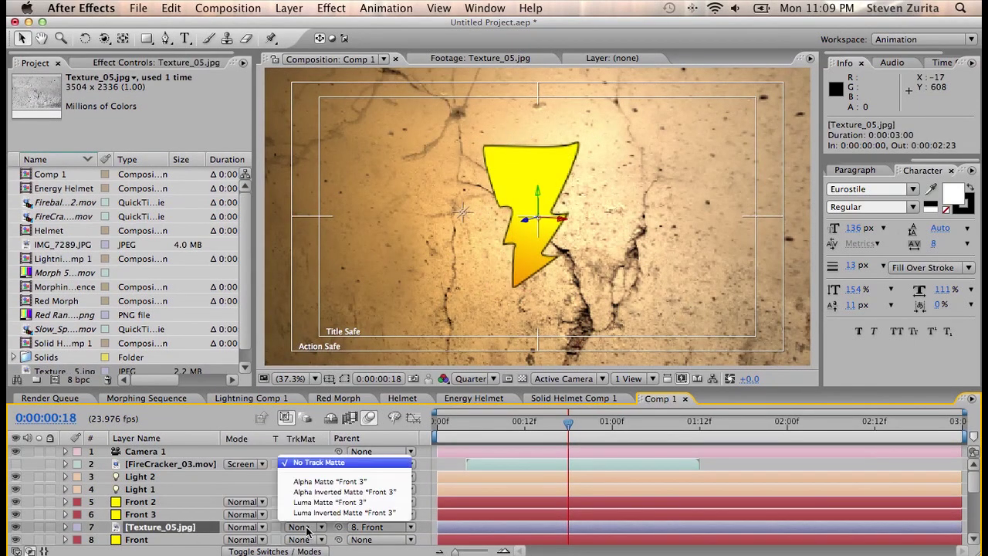
click(330, 482)
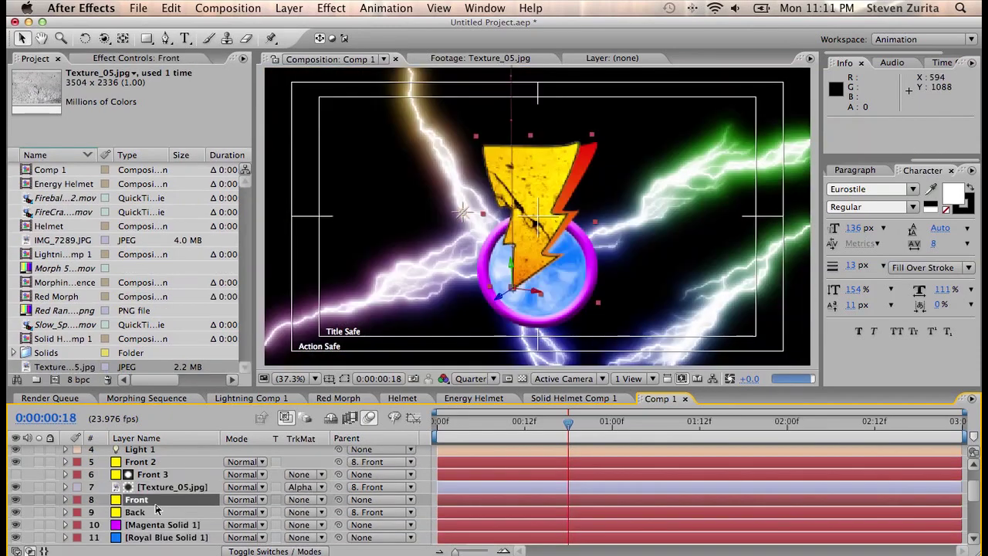
- Move Front above Front 3 and set its blending mode to Multiply
click(168, 503)
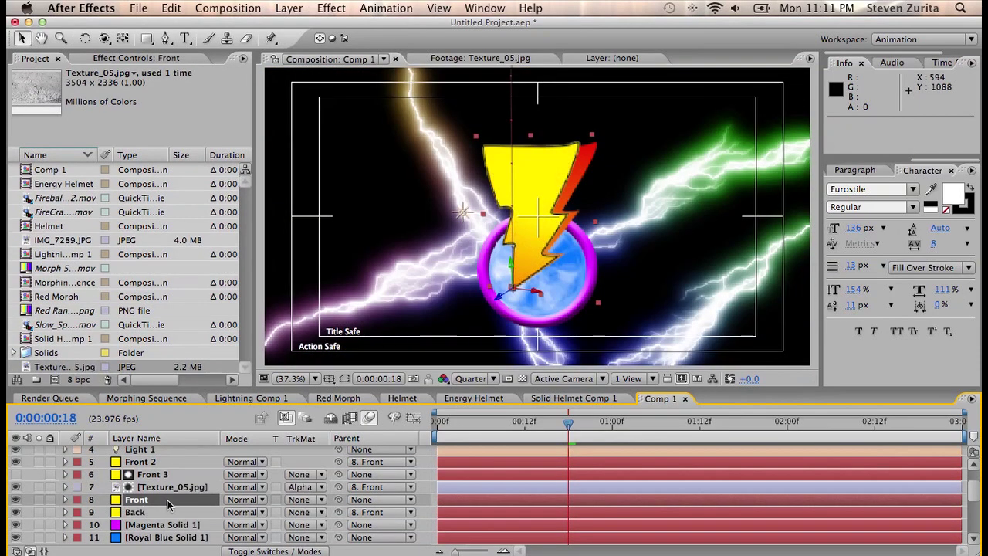
drag(166, 504, 174, 475)
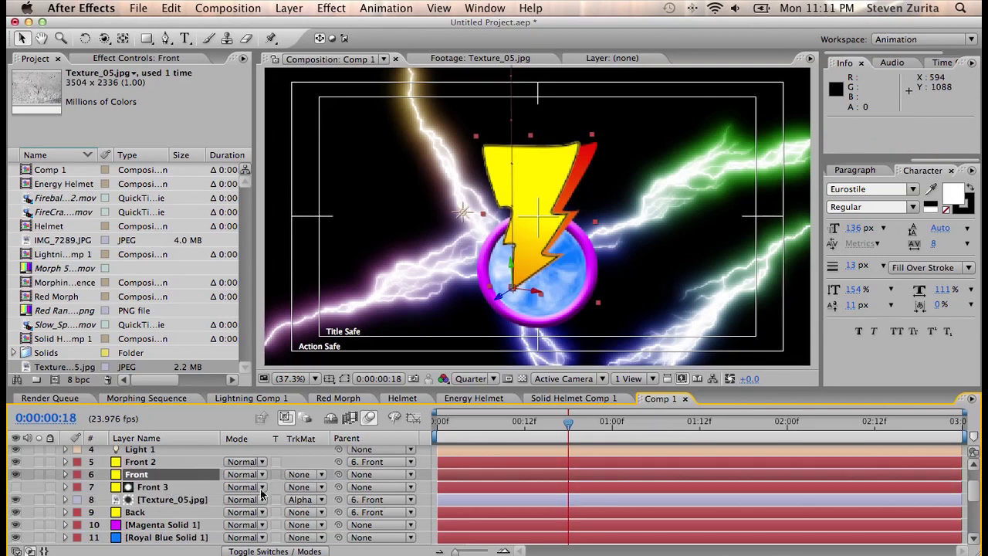
click(244, 478)
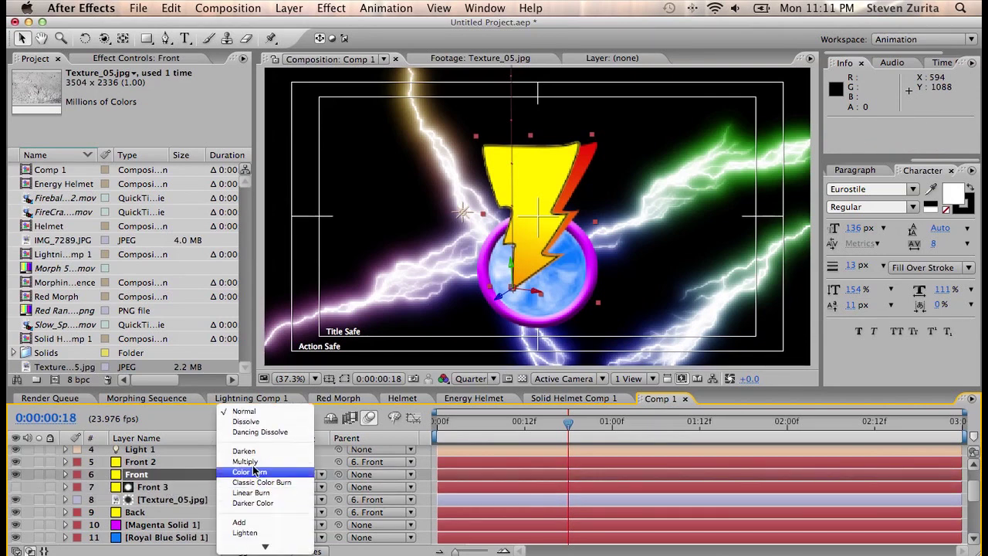
click(241, 470)
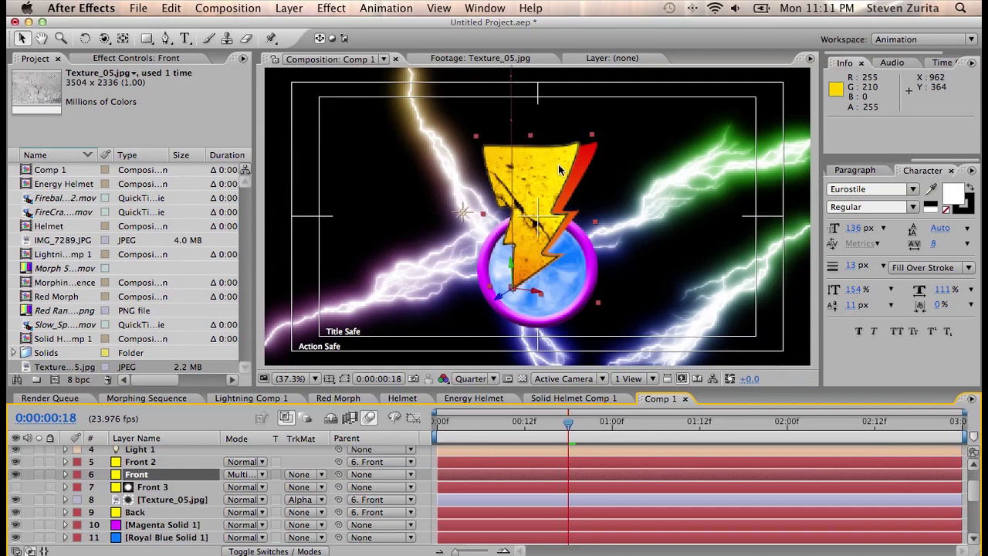